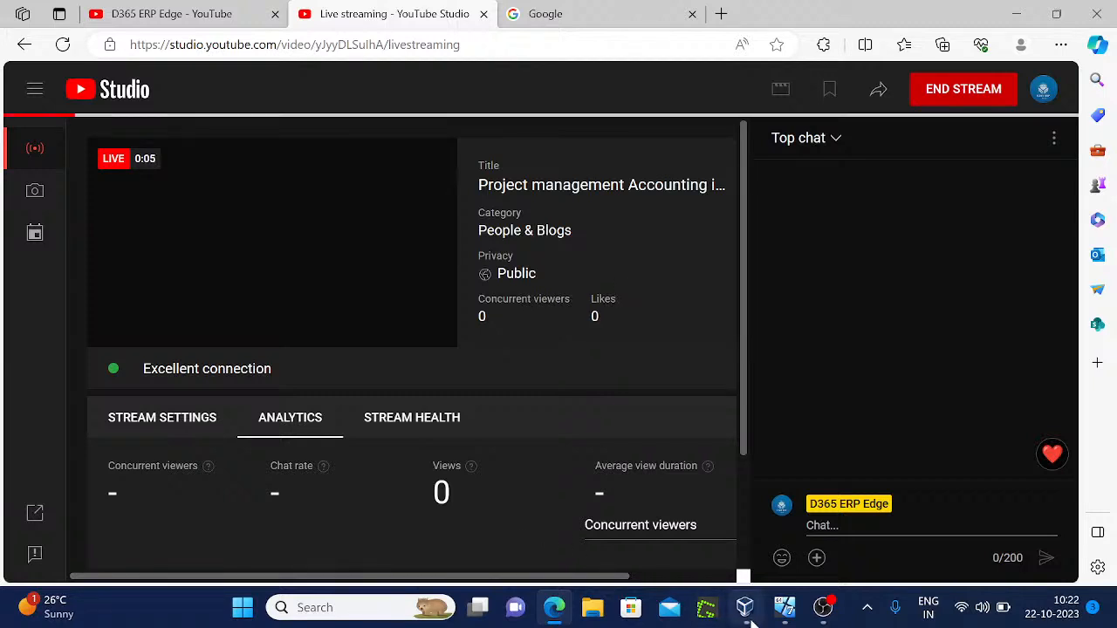
Bring forward the VirtualBox machine showing the Project Validation notes in Google Docs
click(785, 611)
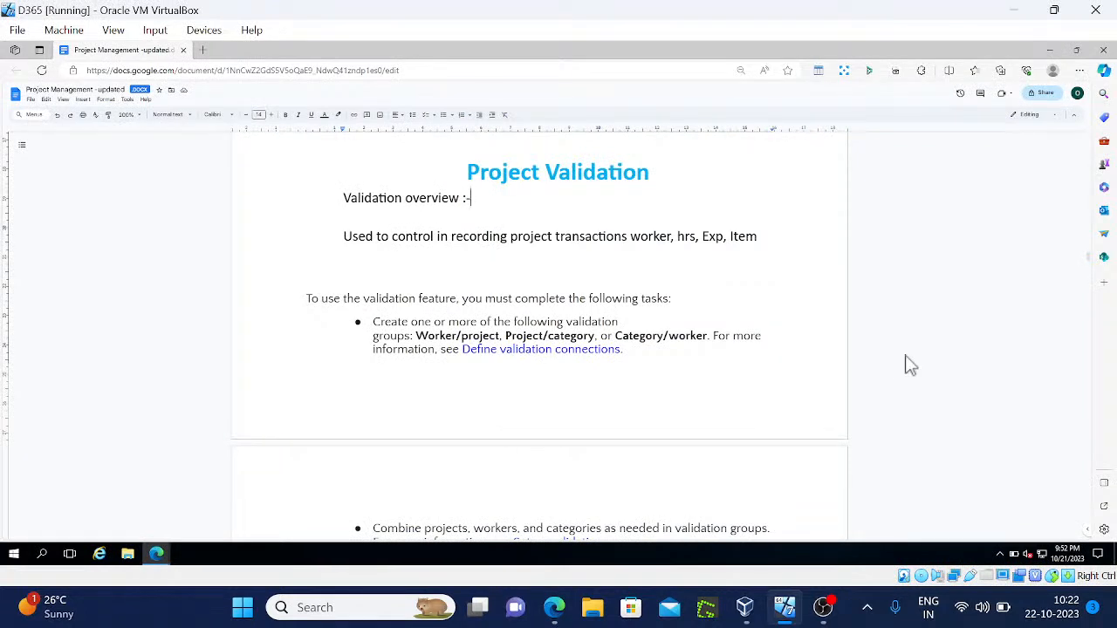
Leave the validation notes for the Project management and accounting parameters window
key(Down)
key(alt+Tab)
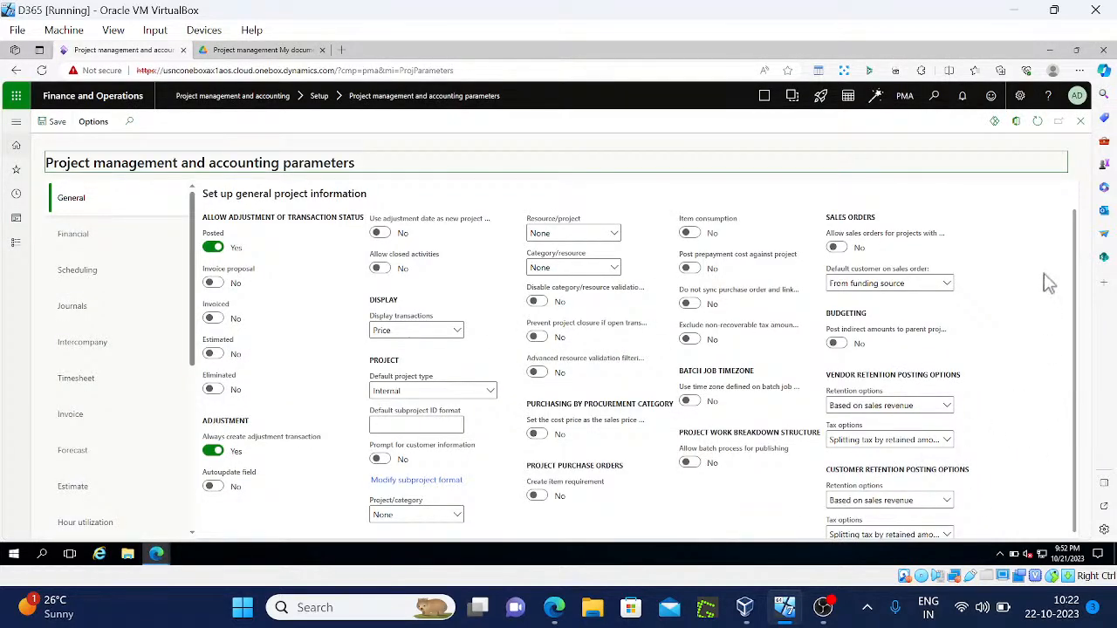
Zoom the browser to 90% and open the Project/category validation dropdown
key(ctrl+minus)
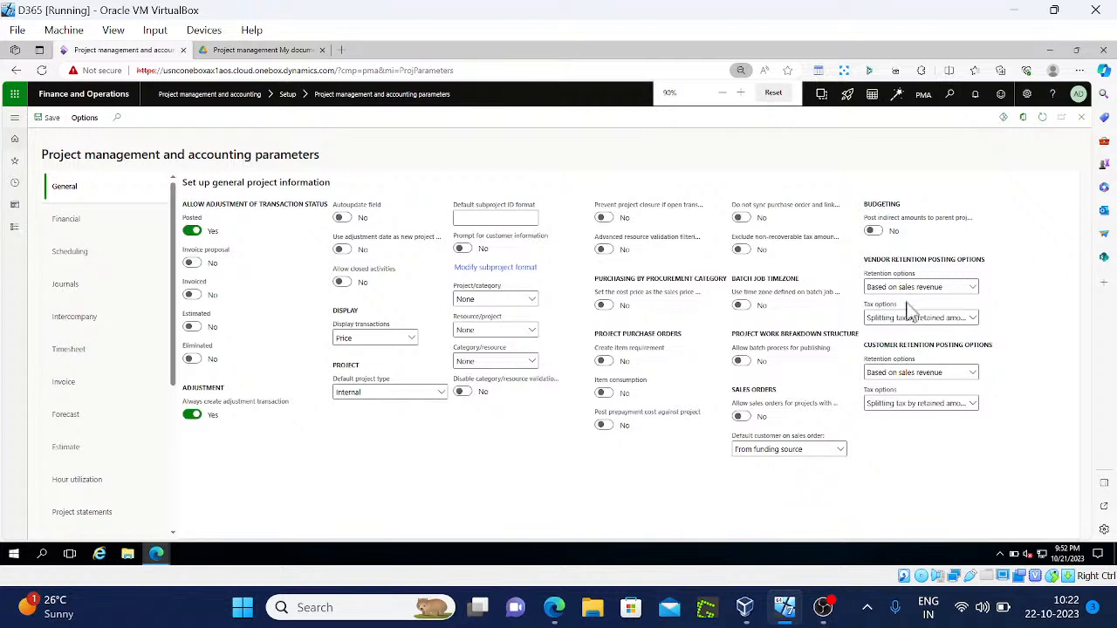
click(533, 301)
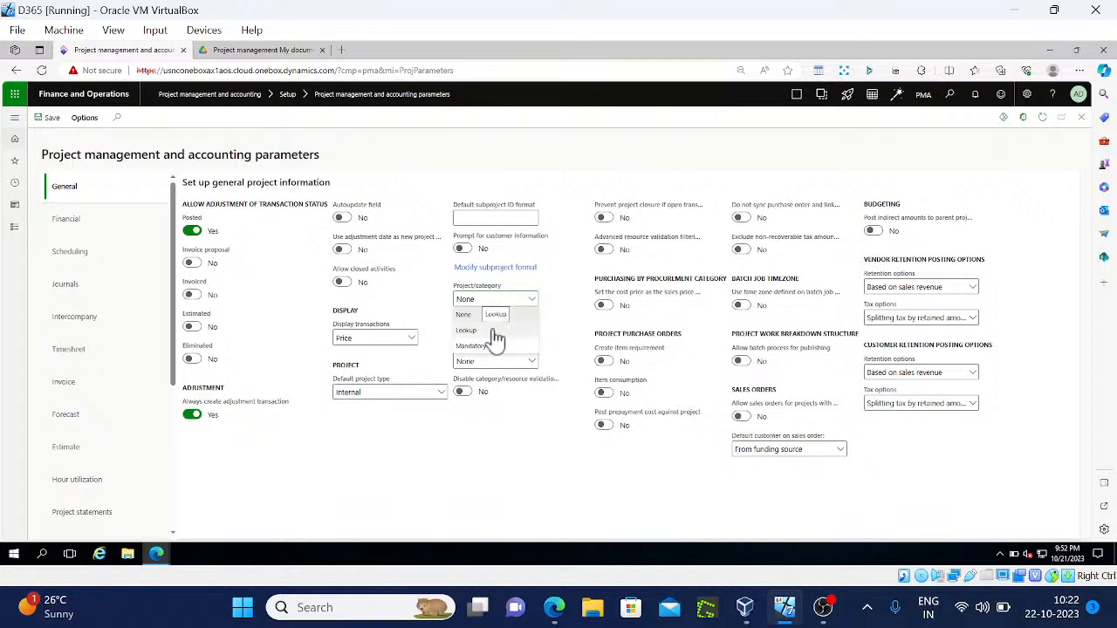
key(alt+Tab)
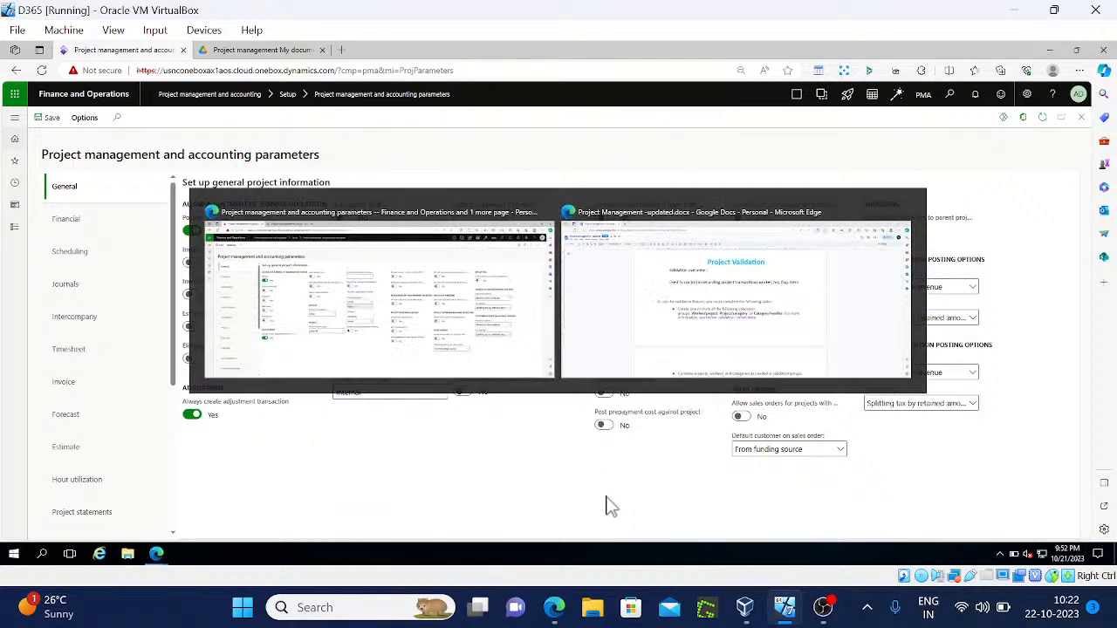
click(694, 378)
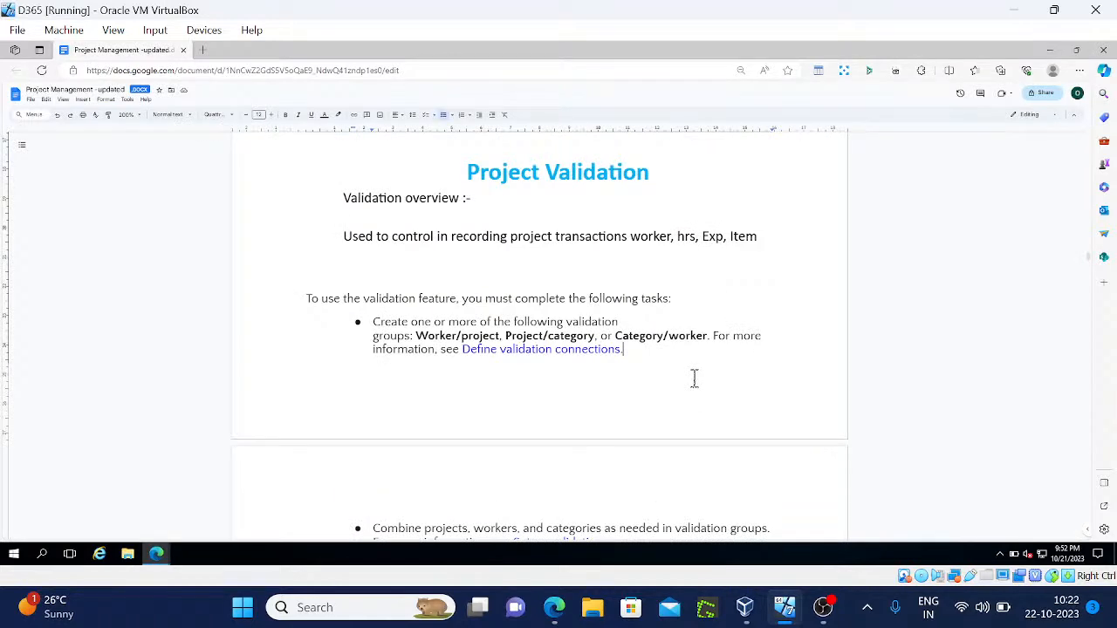
scroll(694, 378, down, 10)
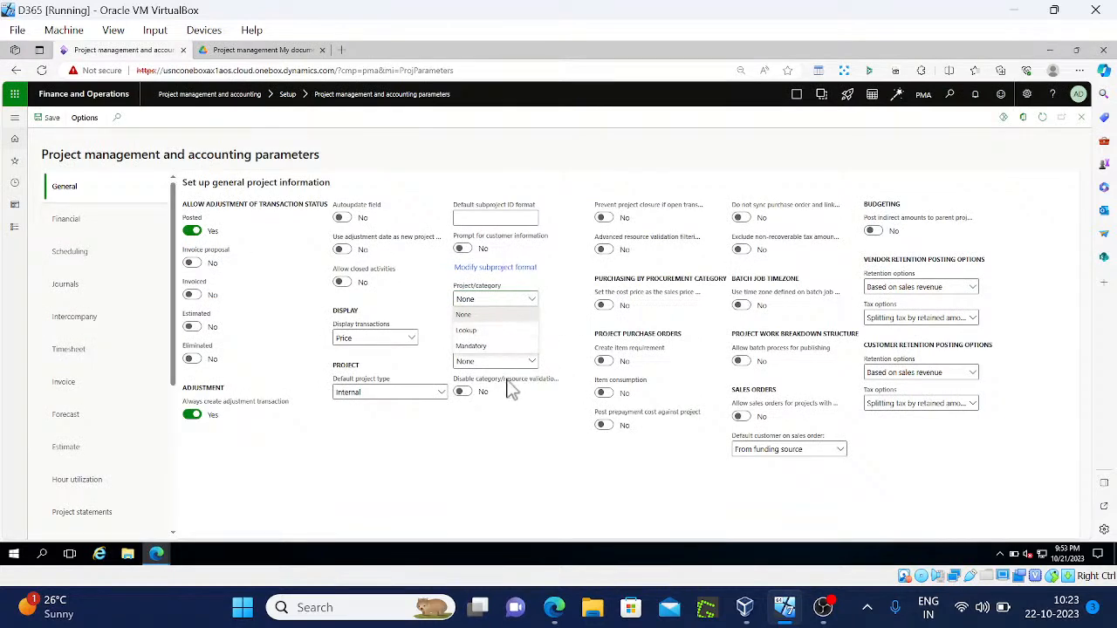
key(alt+Tab)
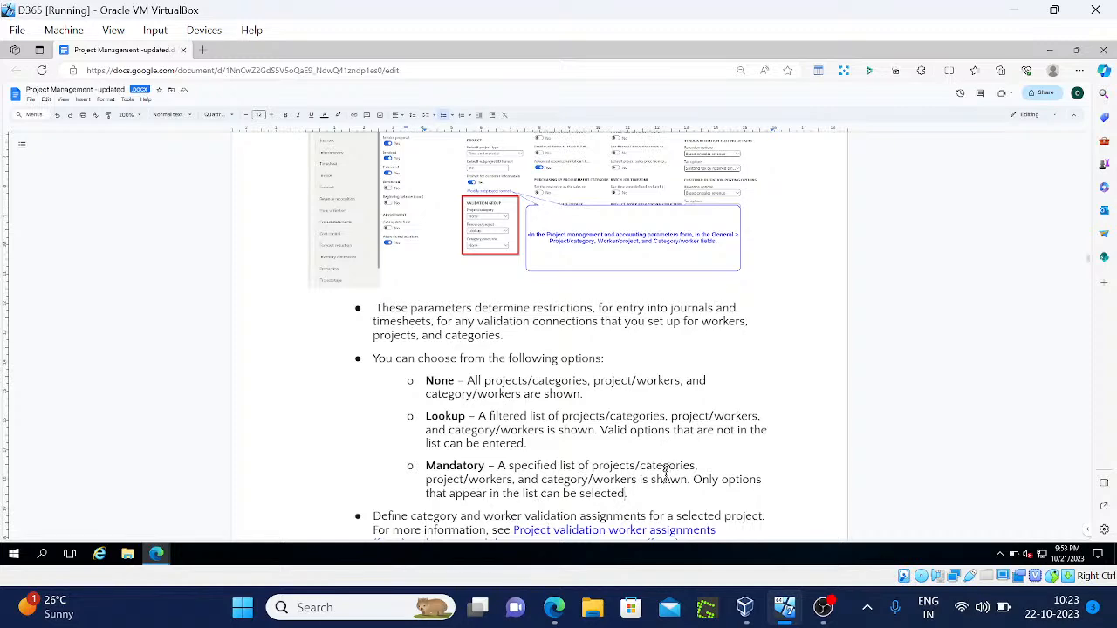
key(alt+Tab)
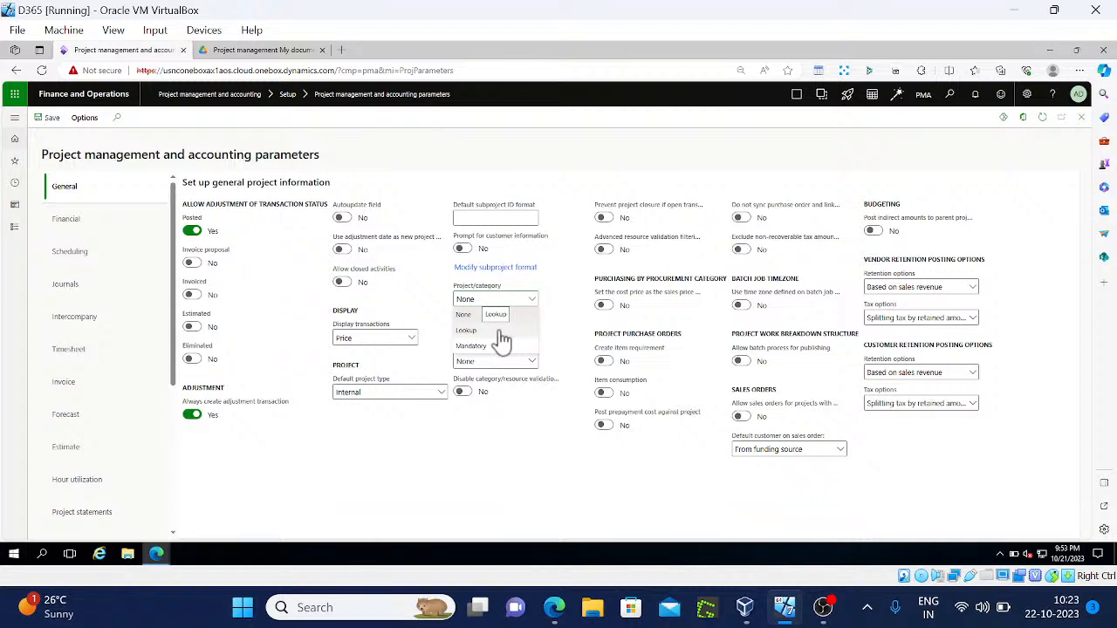
Set Project/category validation to Lookup, save the parameters and close the form
click(502, 336)
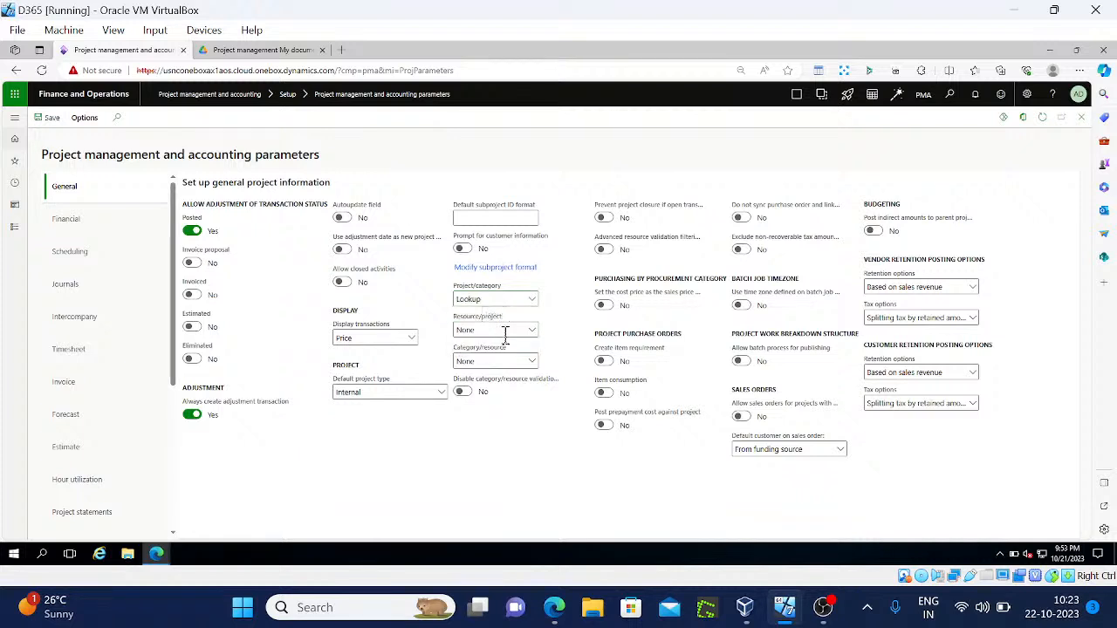
click(44, 118)
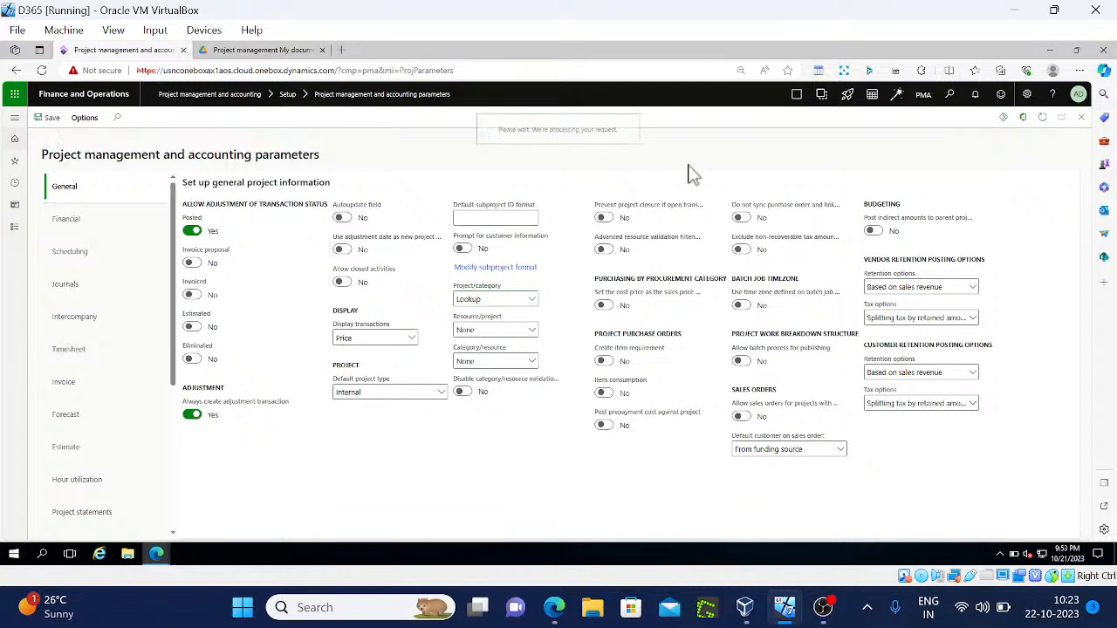
click(1081, 117)
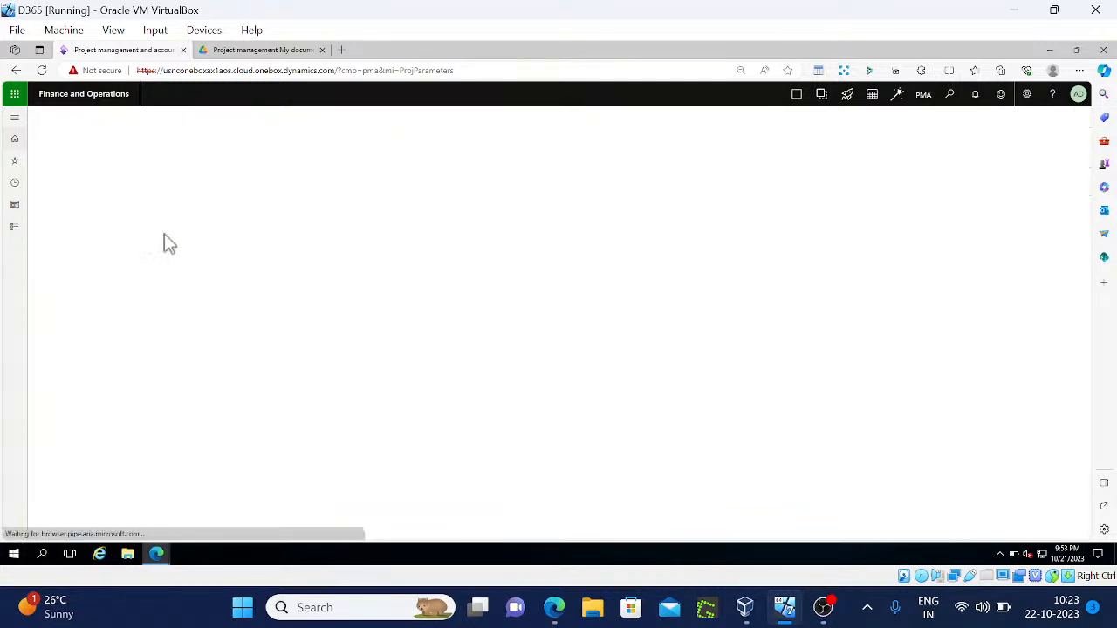
Go to Modules > Project management and accounting > All projects
click(13, 228)
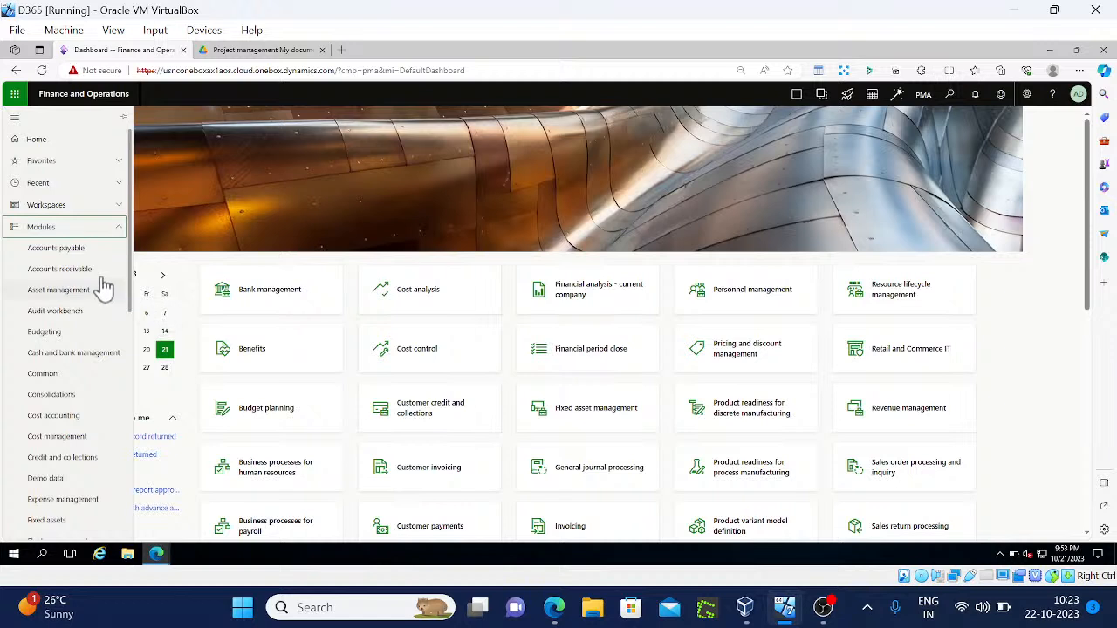
scroll(131, 443, down, 5)
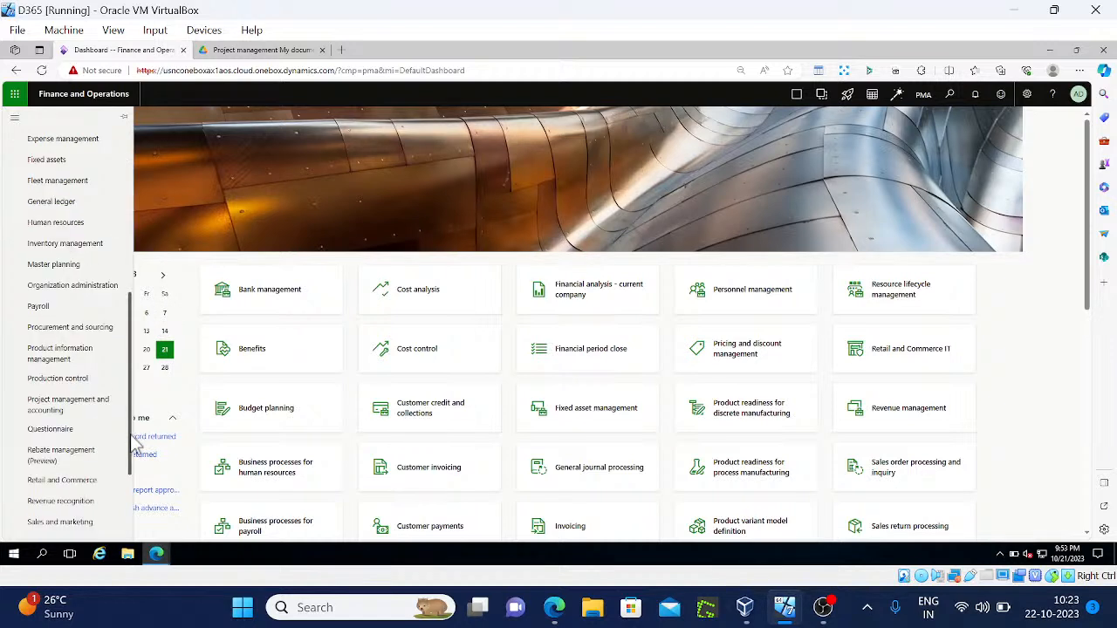
click(75, 410)
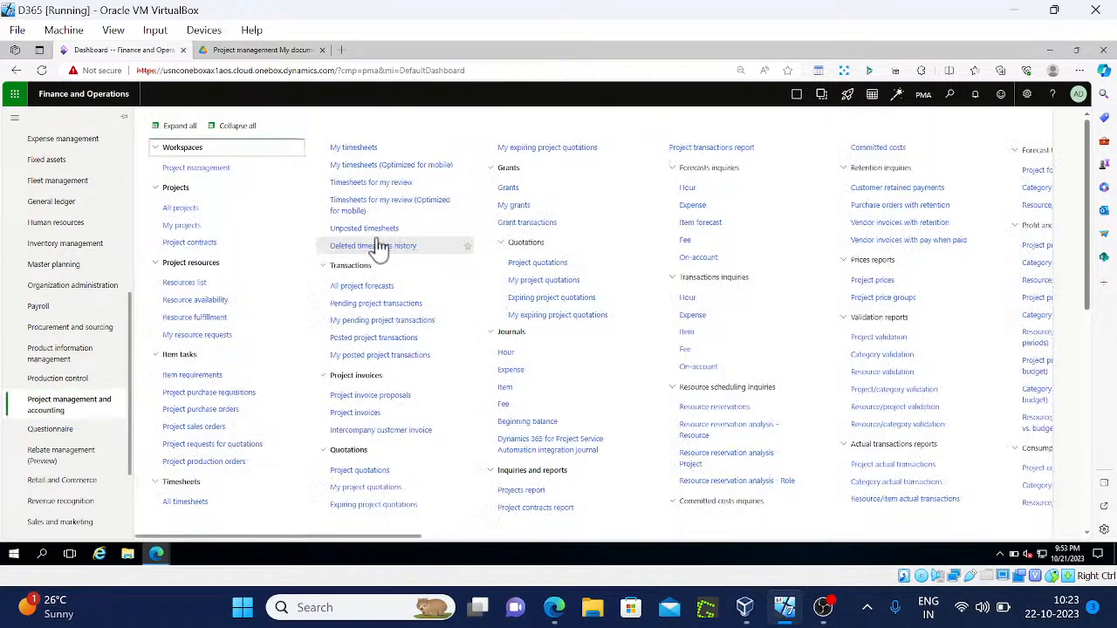
click(207, 211)
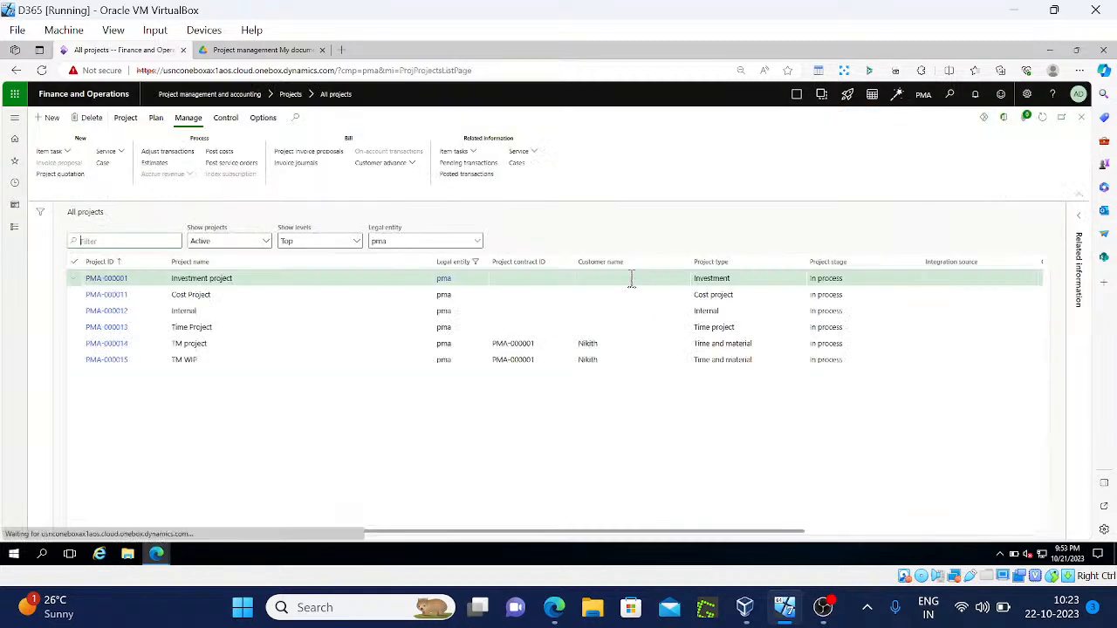
Add a Prjexpjrl expense journal, PMA-000004, for the Investment project and open its lines
click(125, 119)
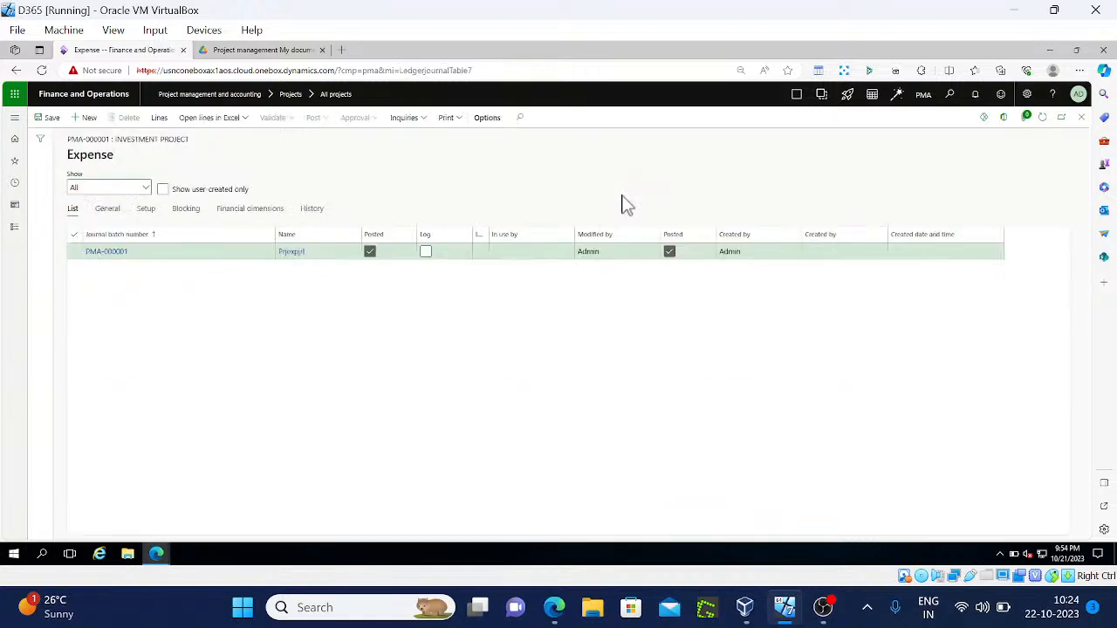
click(87, 119)
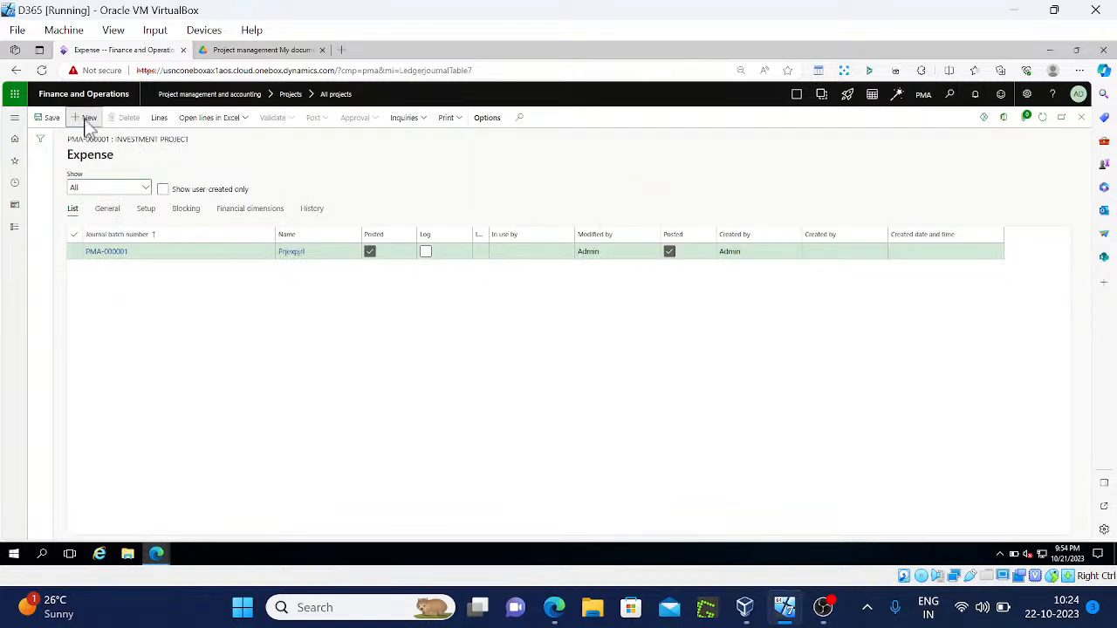
click(354, 252)
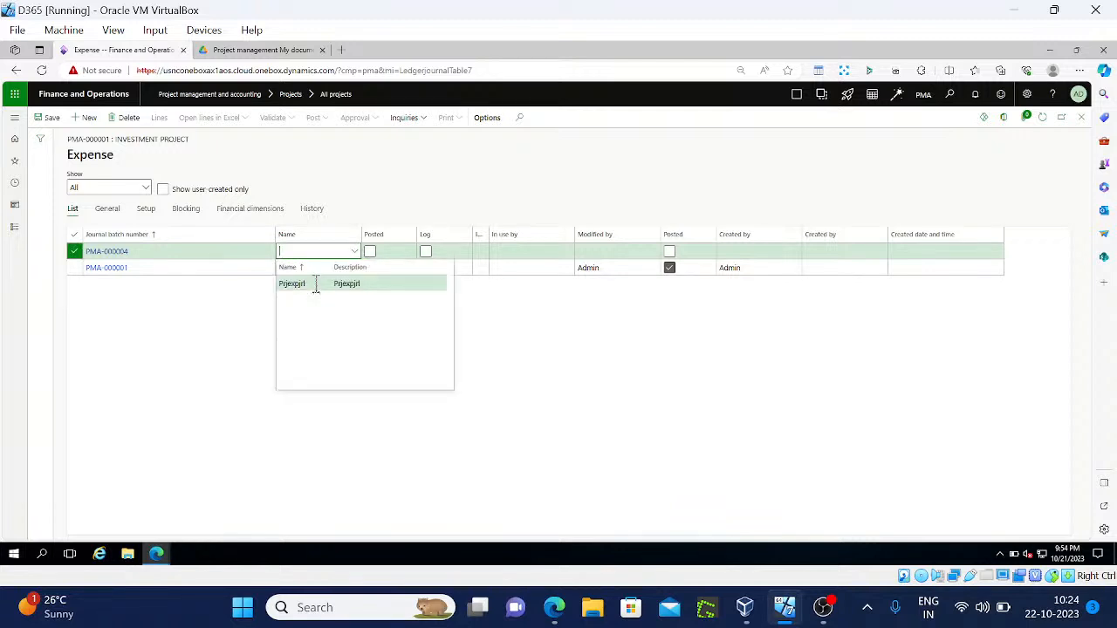
click(316, 285)
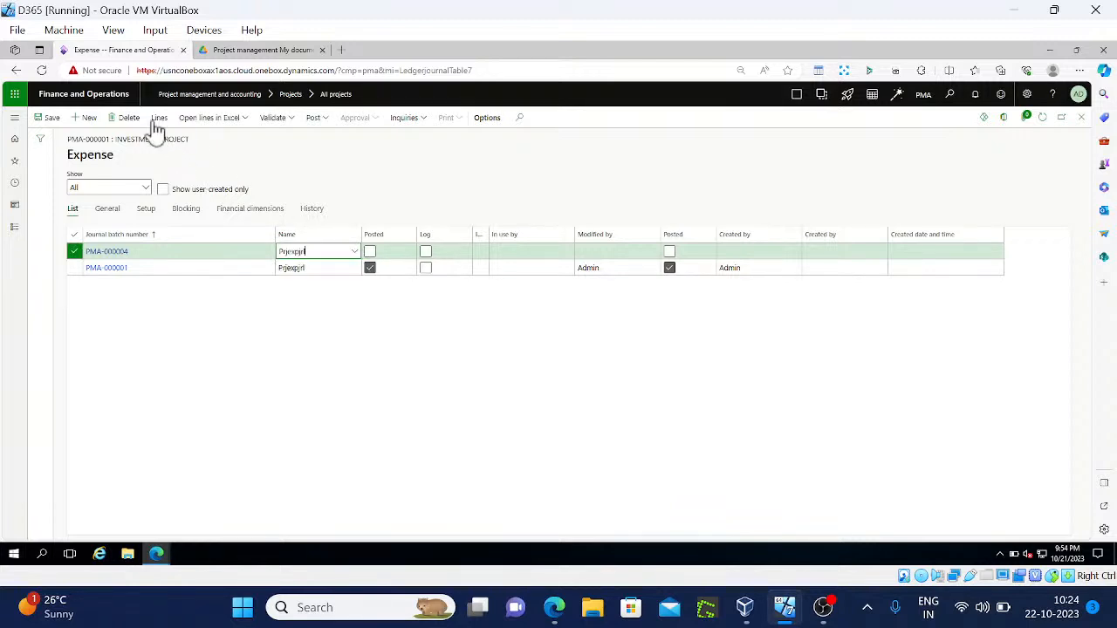
click(157, 119)
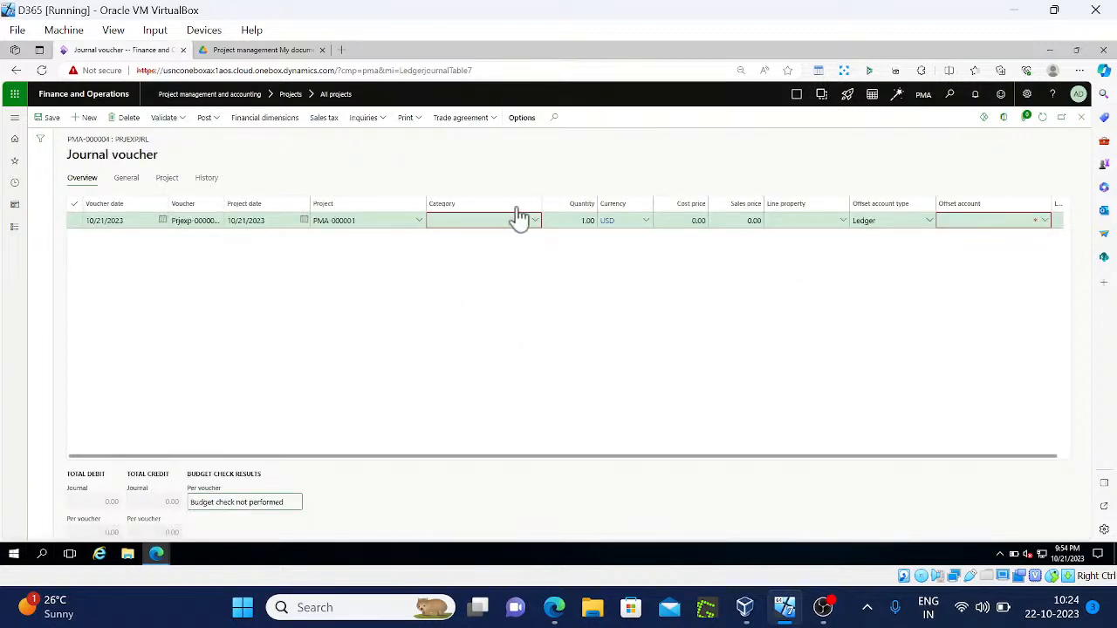
Set the journal line's category to EXP PMA and run Validate on the journal
click(536, 229)
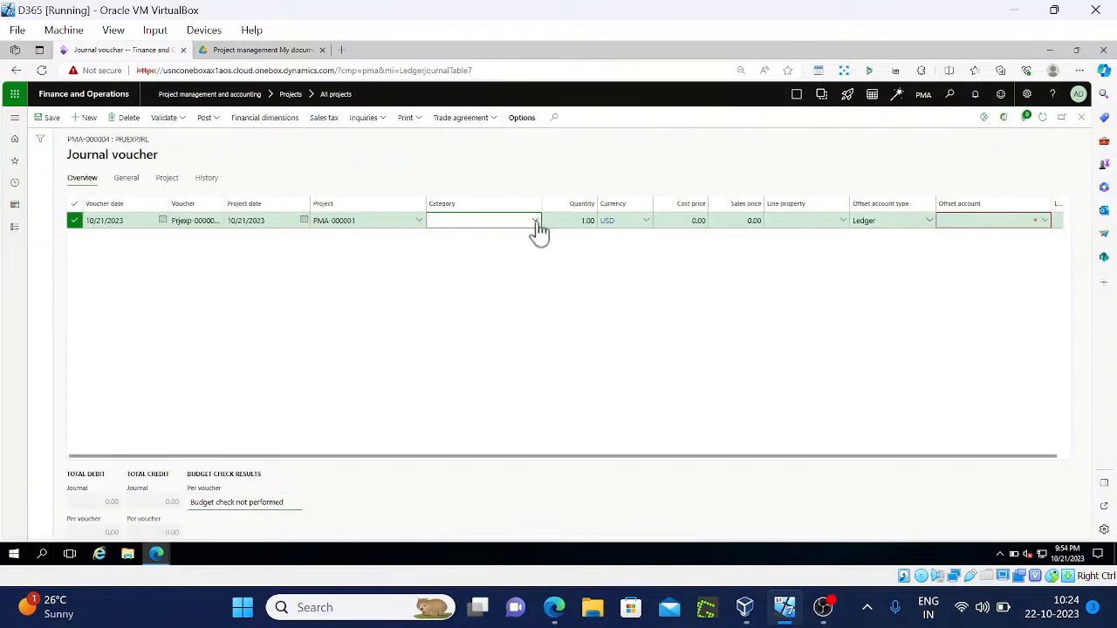
click(535, 221)
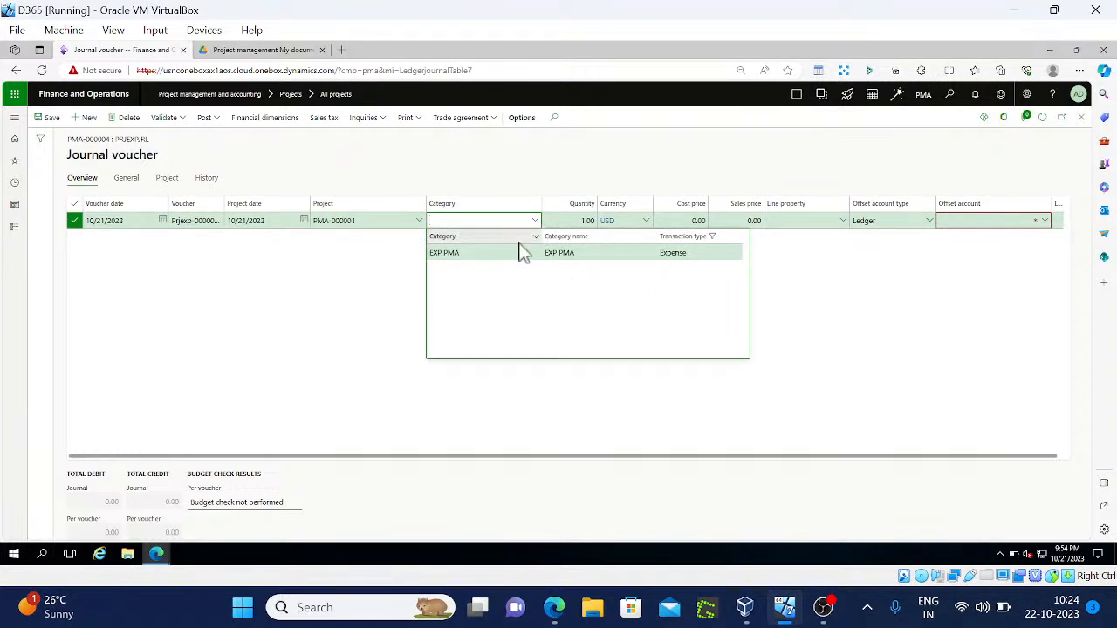
key(Return)
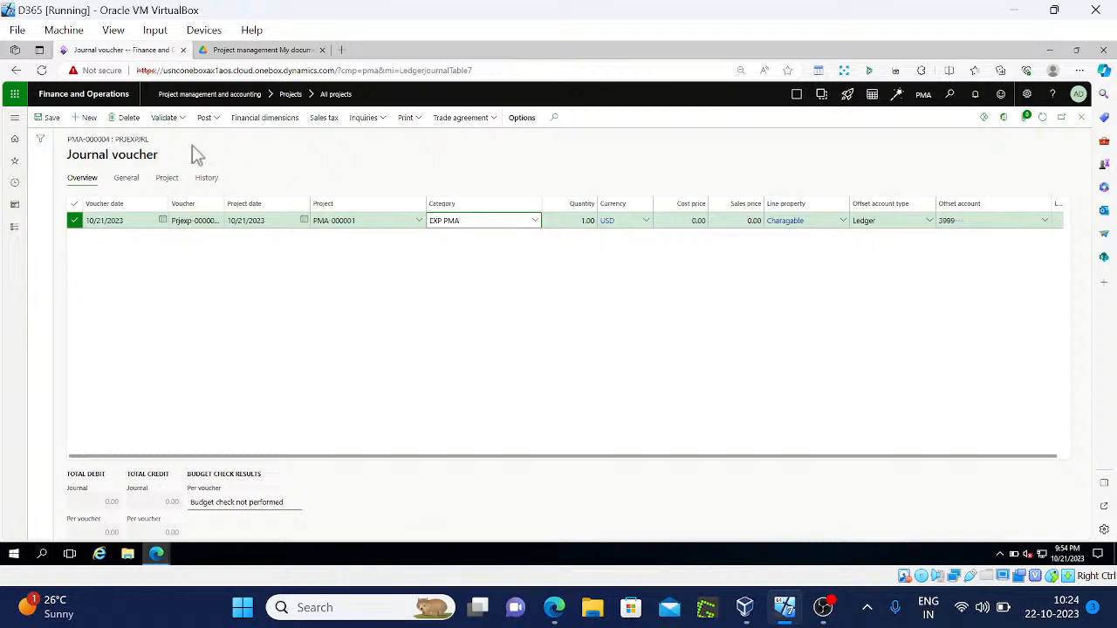
click(182, 121)
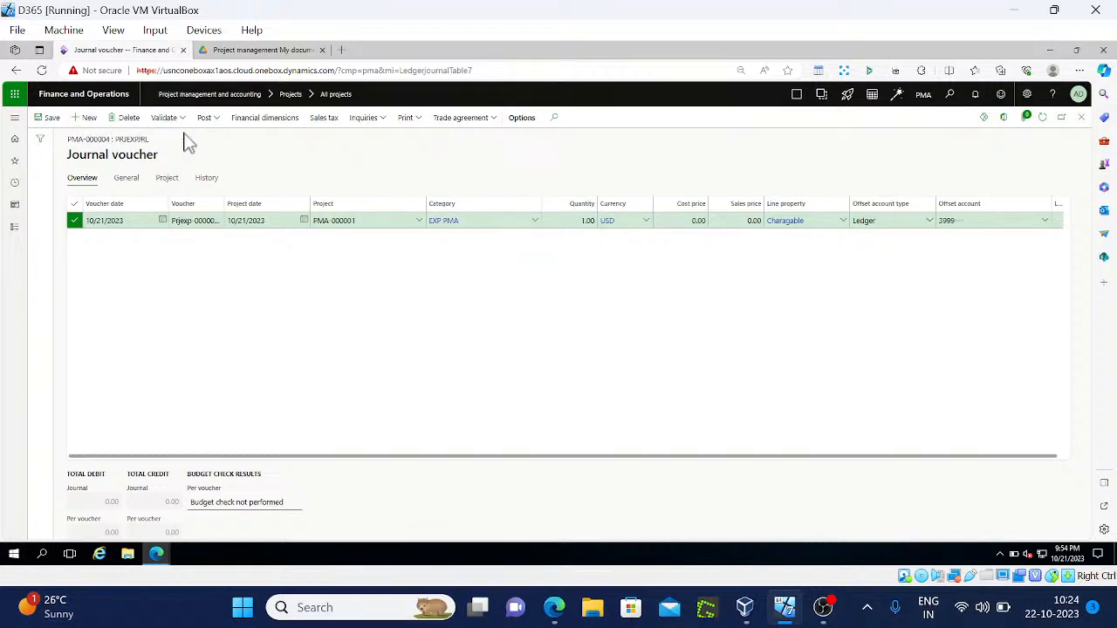
click(187, 121)
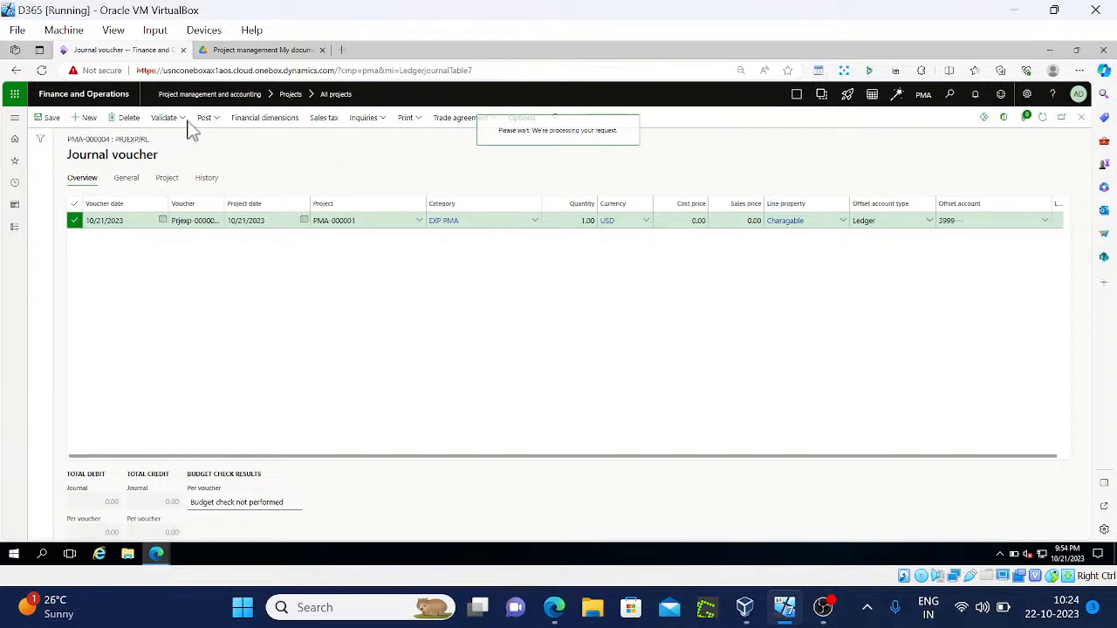
click(202, 137)
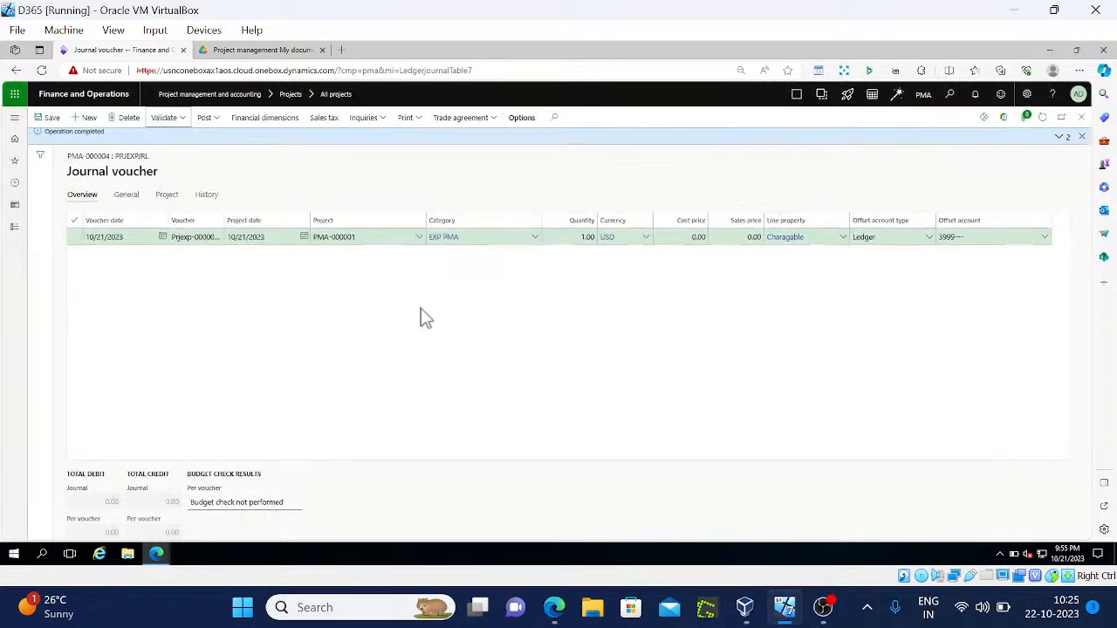
Attempt to post the expense journal and view the posting error details
click(219, 122)
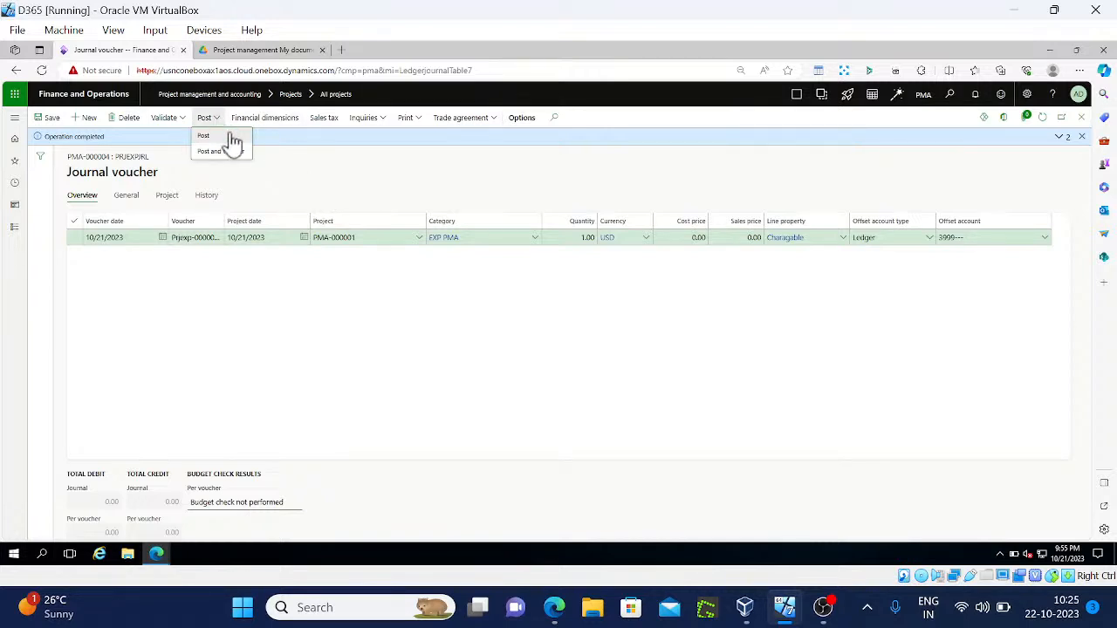
click(230, 137)
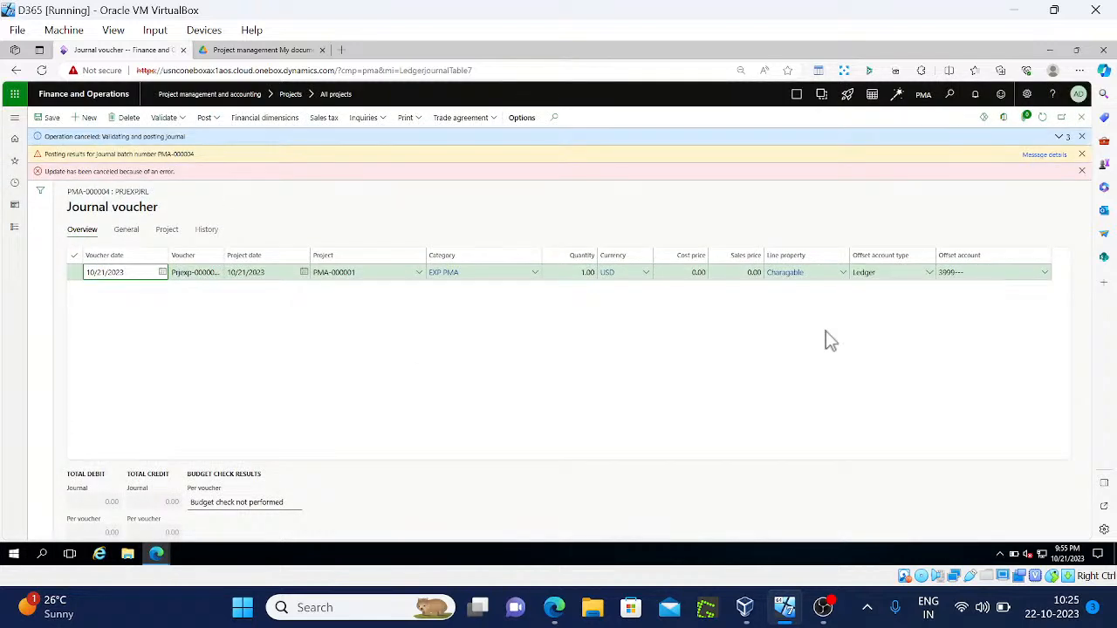
click(1054, 157)
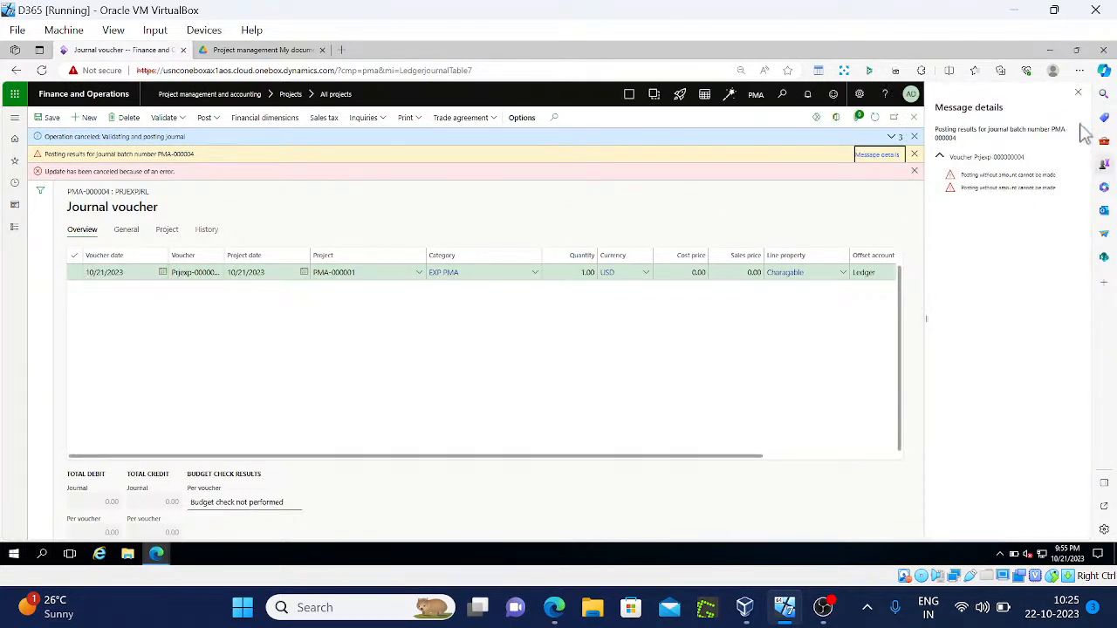
Close the error panel and dismiss the canceled, error and posting-results messages
click(1077, 93)
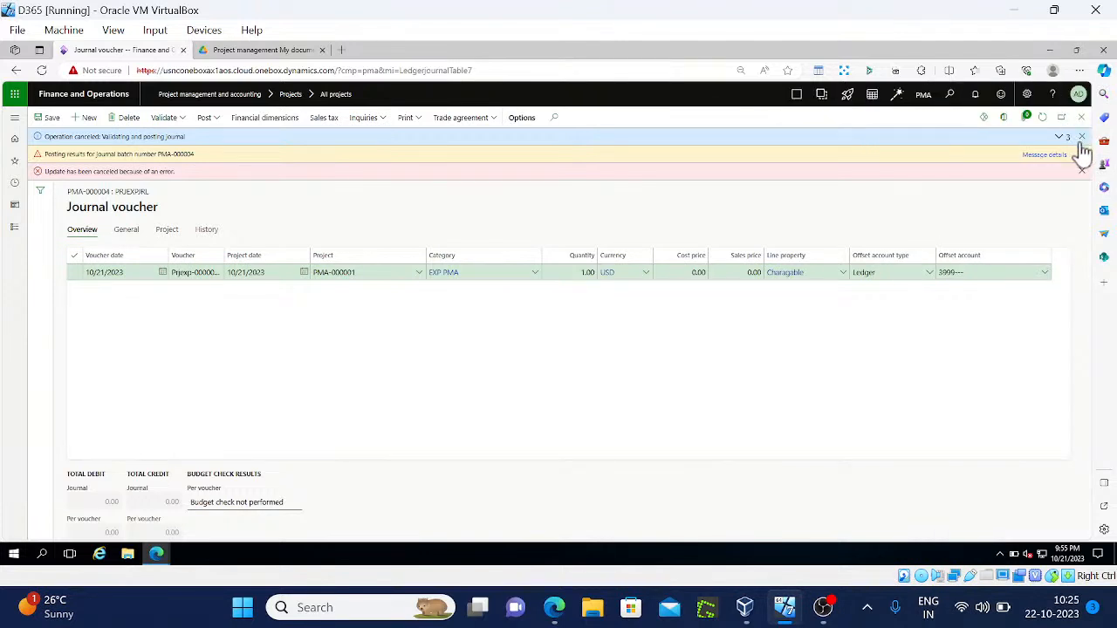
click(1080, 138)
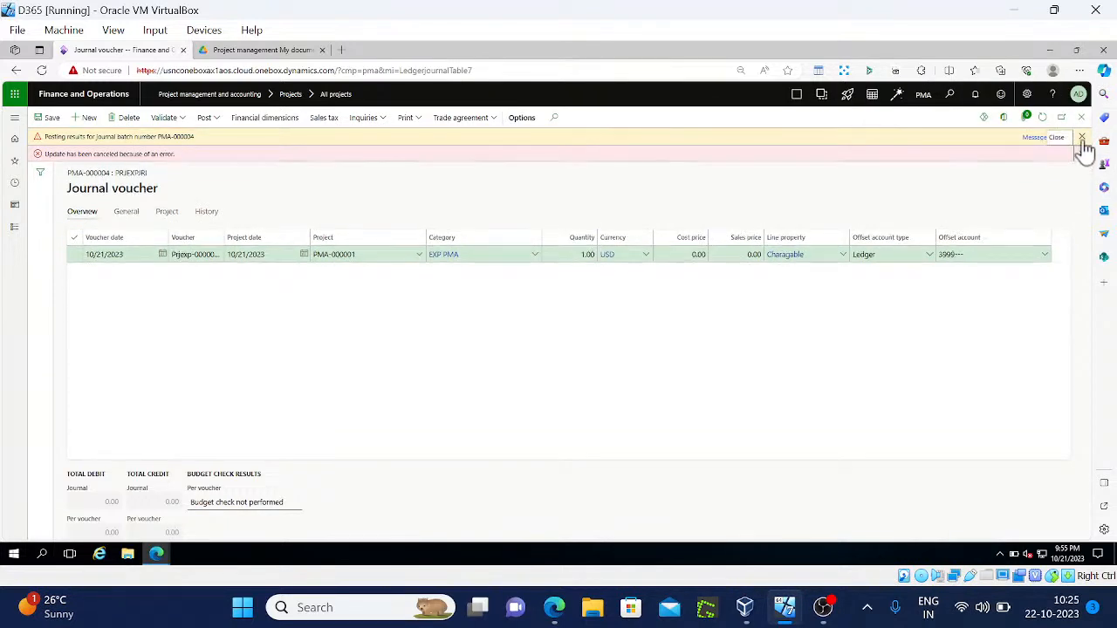
click(1082, 152)
click(1081, 137)
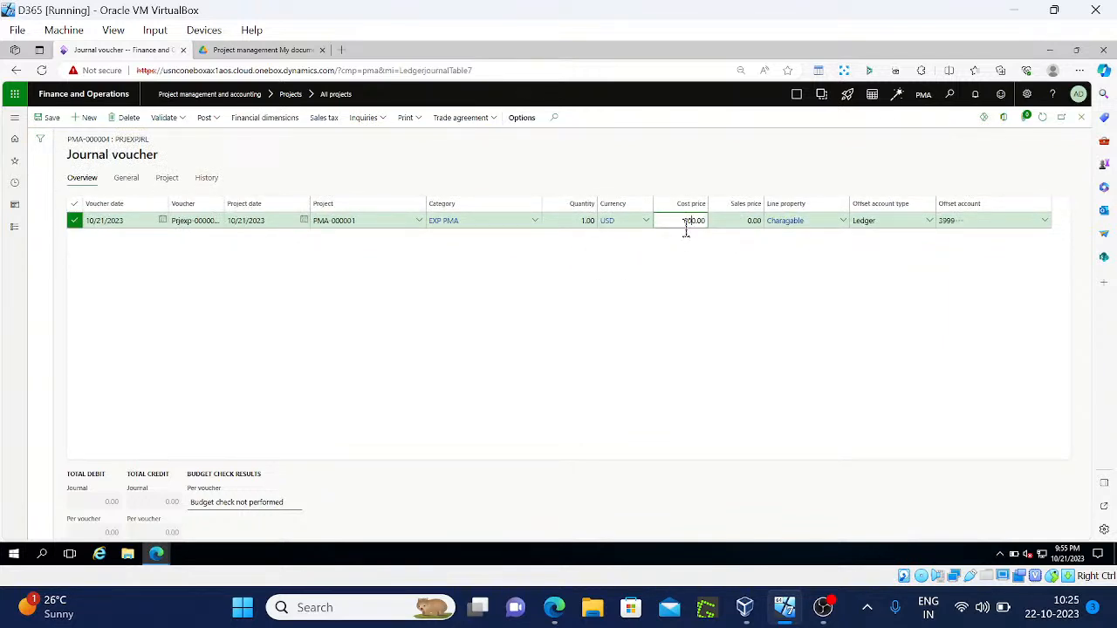
Post journal PMA-000004 with its 600.00 cost price and refresh the expense journal list
click(218, 122)
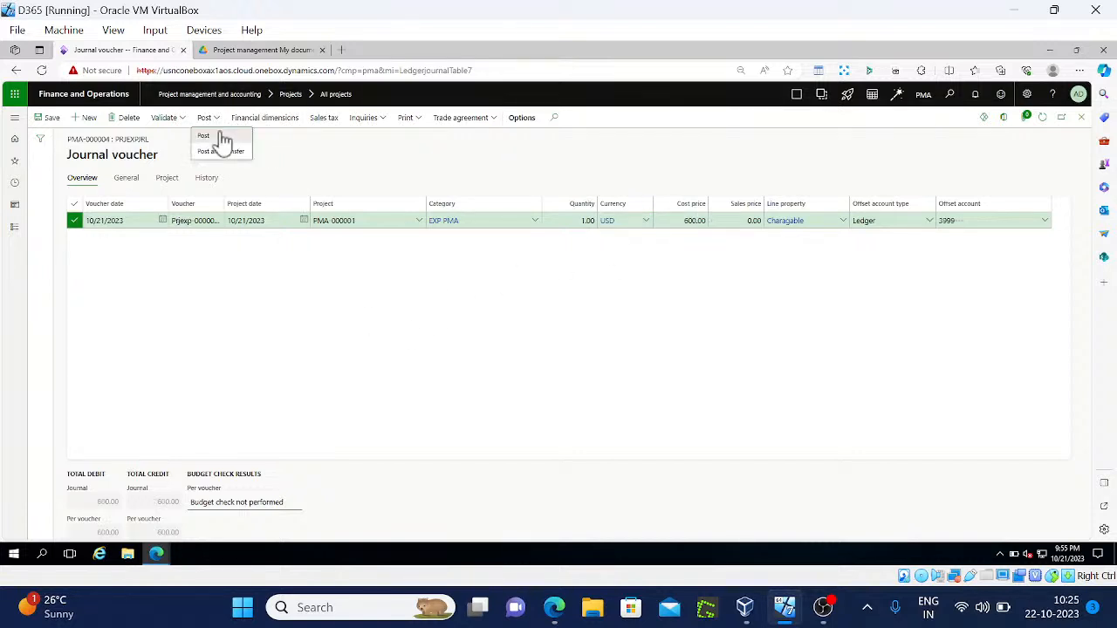
click(220, 136)
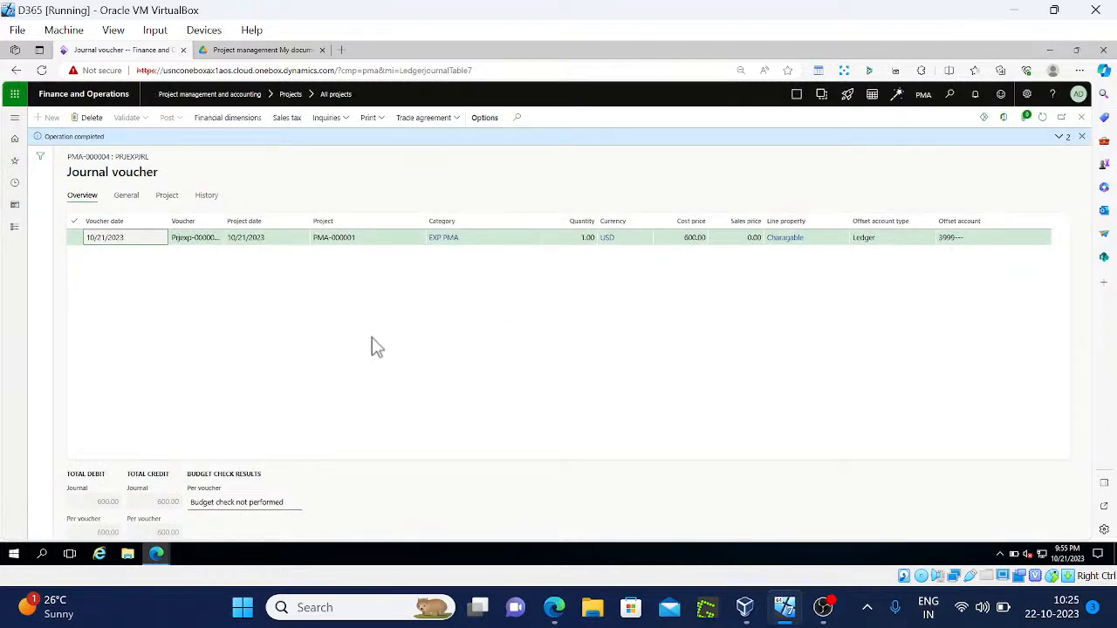
click(1081, 117)
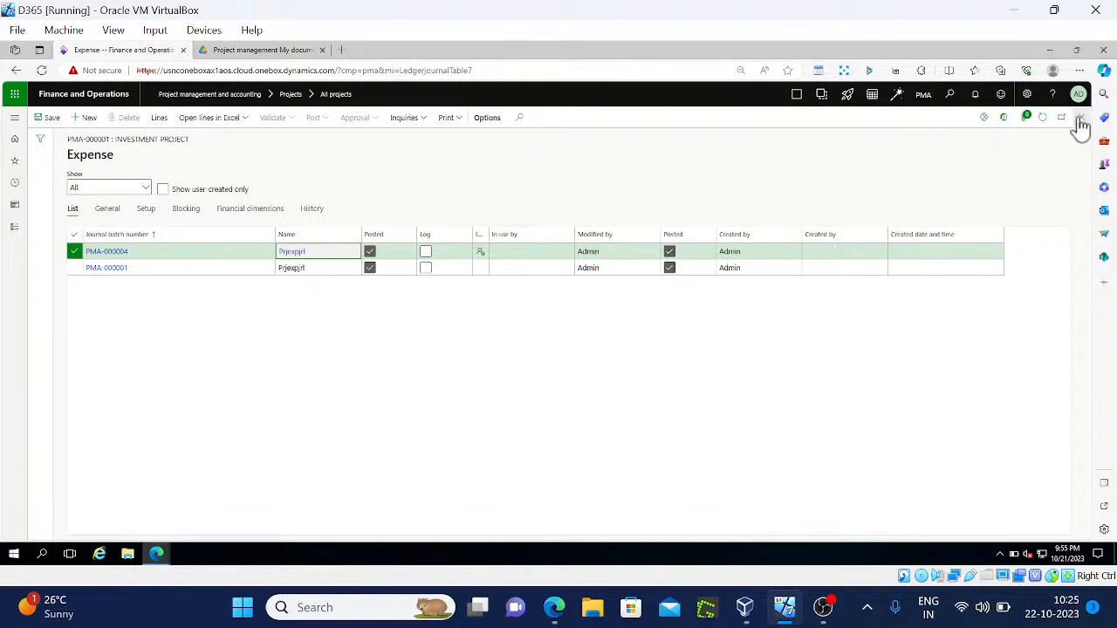
click(1043, 120)
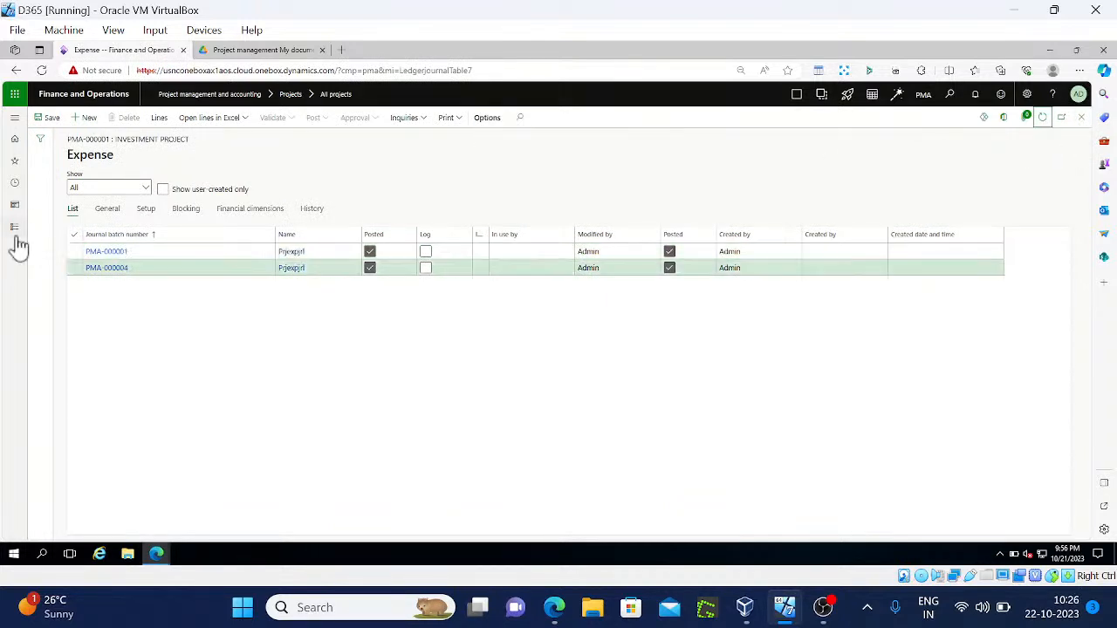
Find 'param' in the Modules menu and open Project management and accounting parameters
click(15, 228)
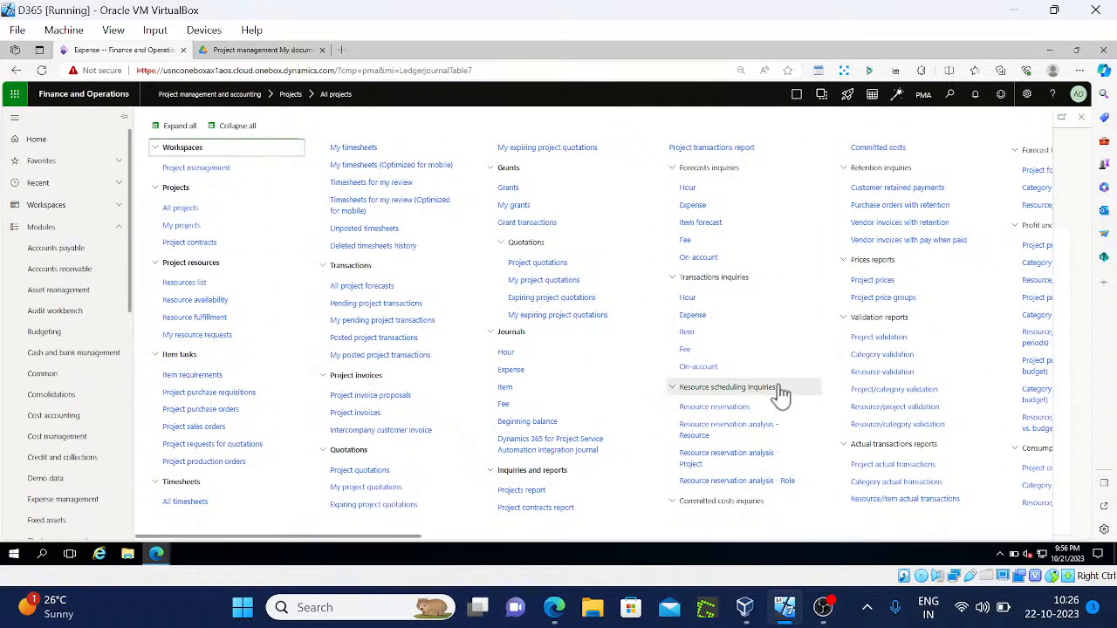
key(ctrl+f)
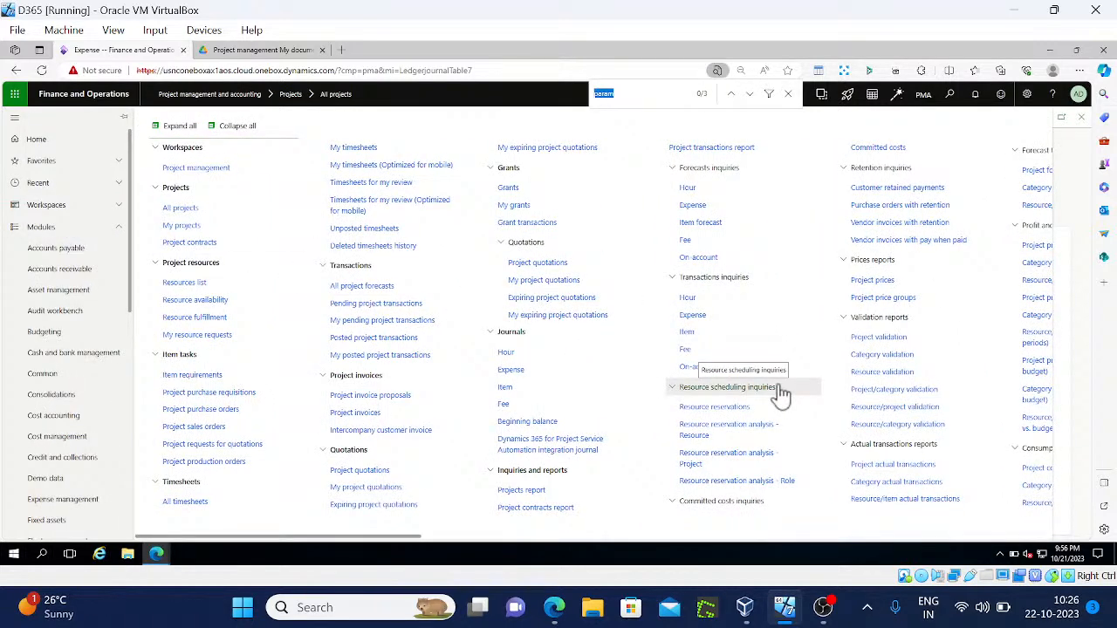
key(Return)
click(668, 424)
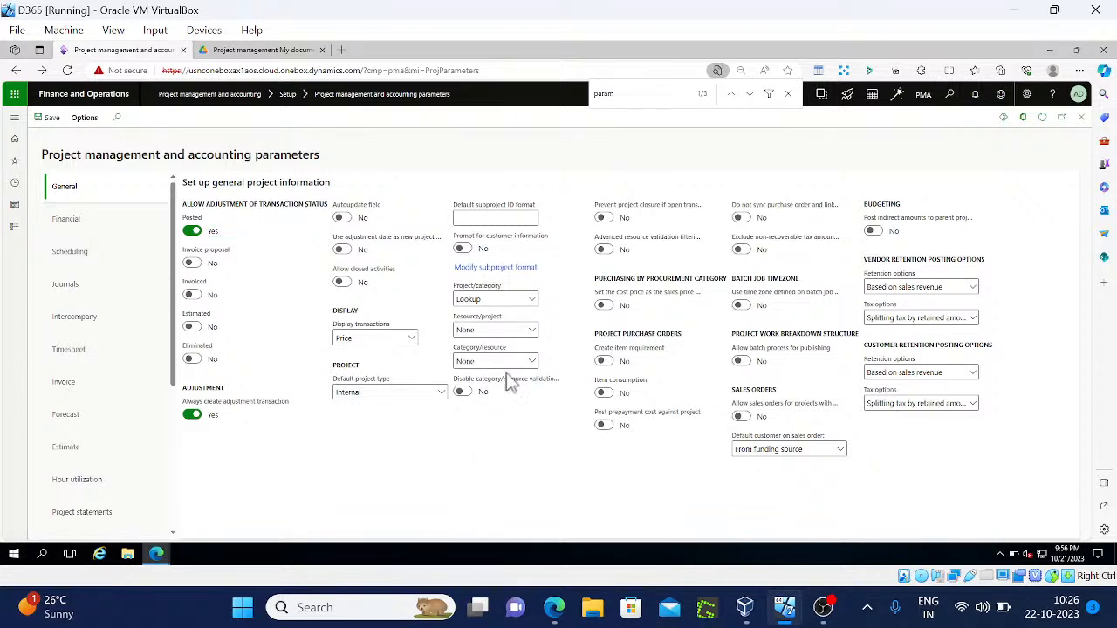
Change Project/category validation to Mandatory, save and close, then go to All projects
click(534, 299)
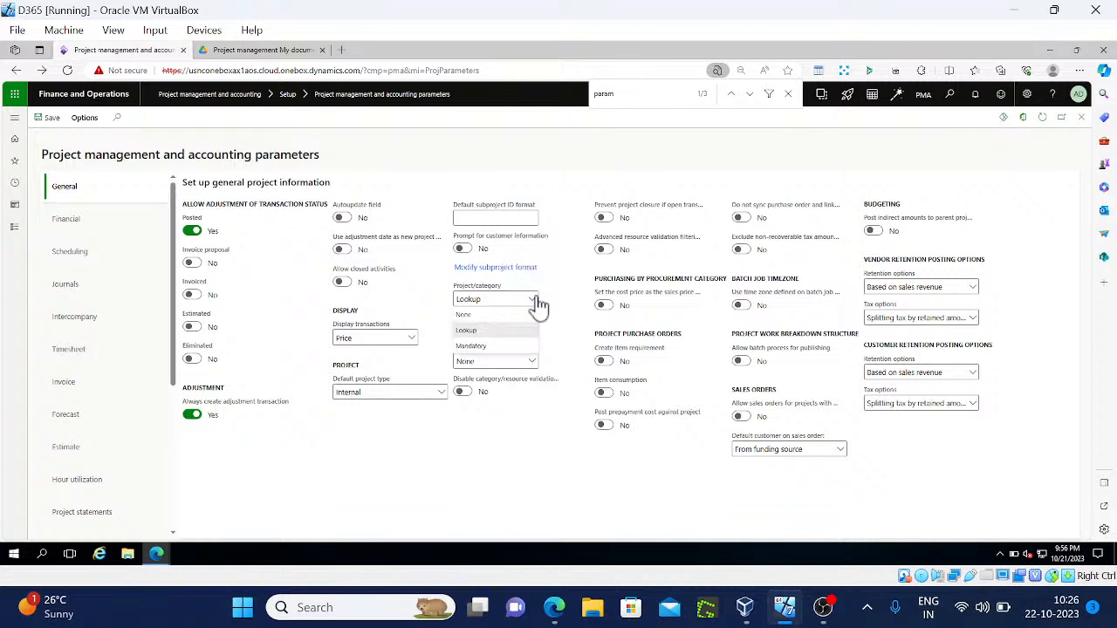
click(498, 347)
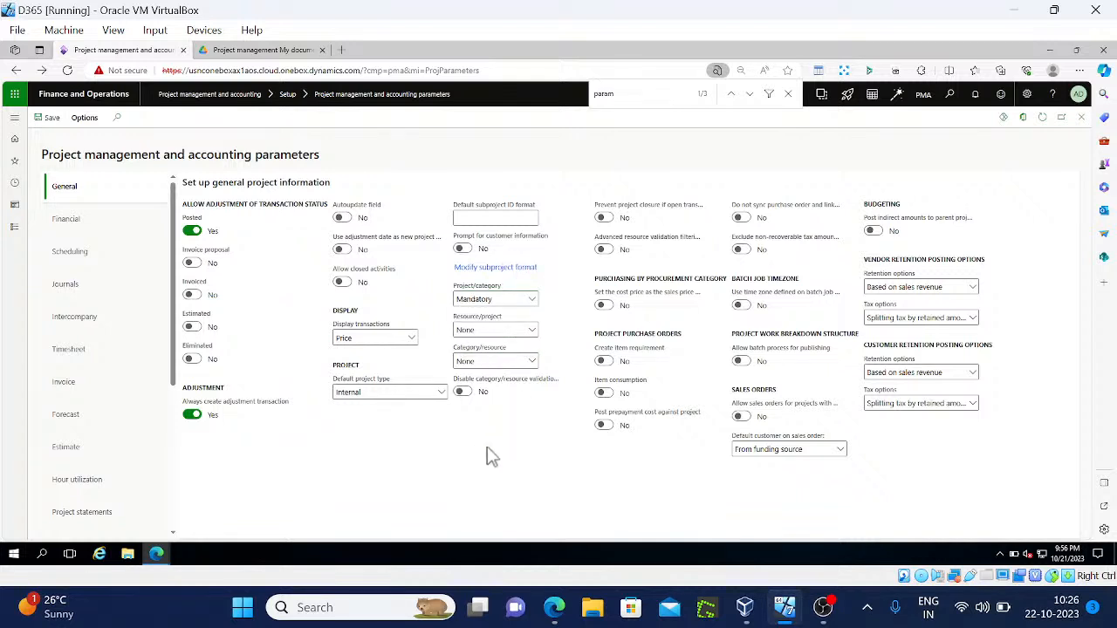
click(51, 120)
click(1082, 119)
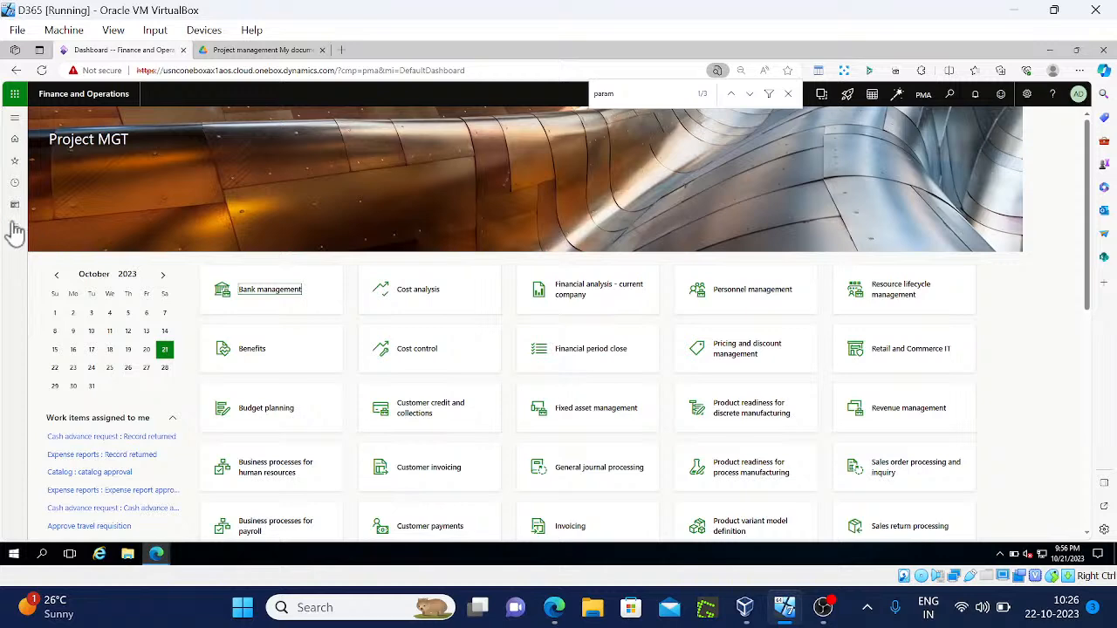
click(14, 227)
click(201, 216)
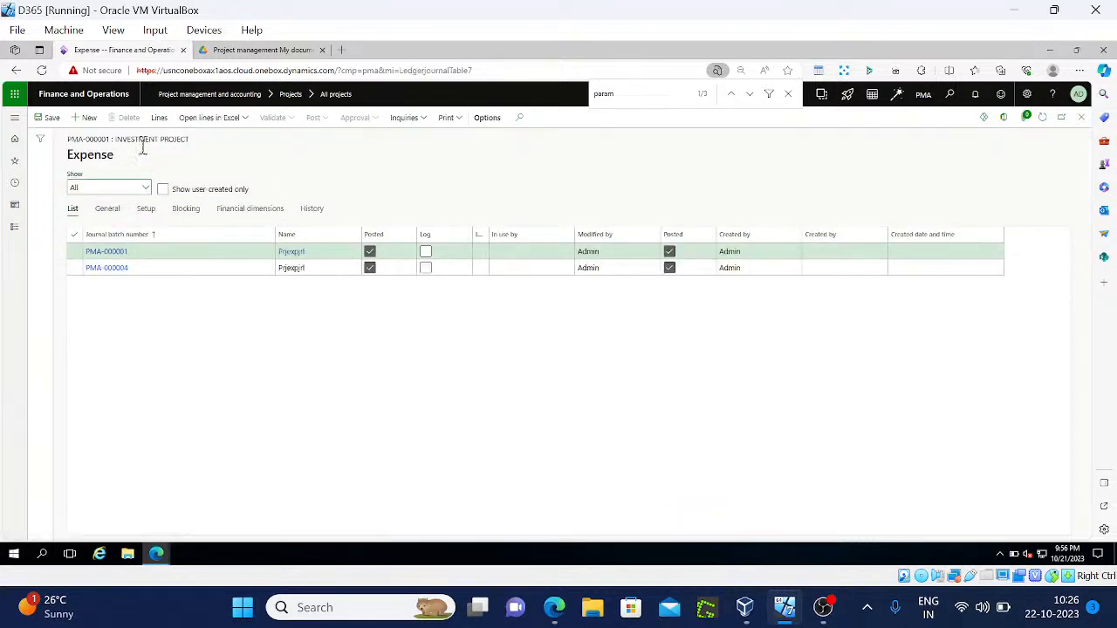
Create a new expense journal with the name Prjexpjrl
click(89, 120)
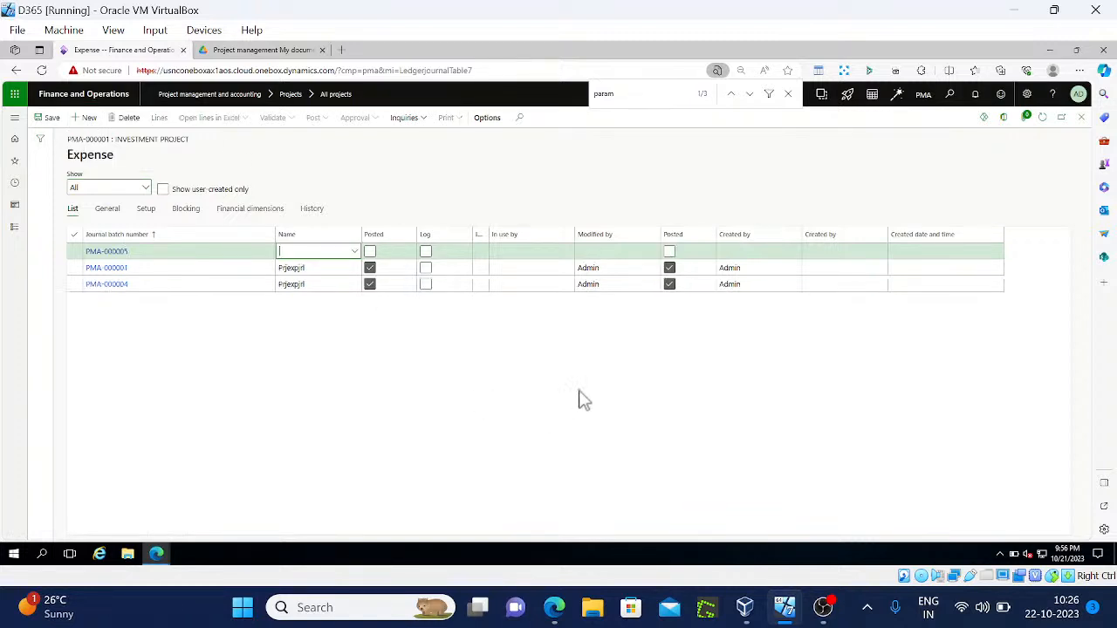
click(355, 252)
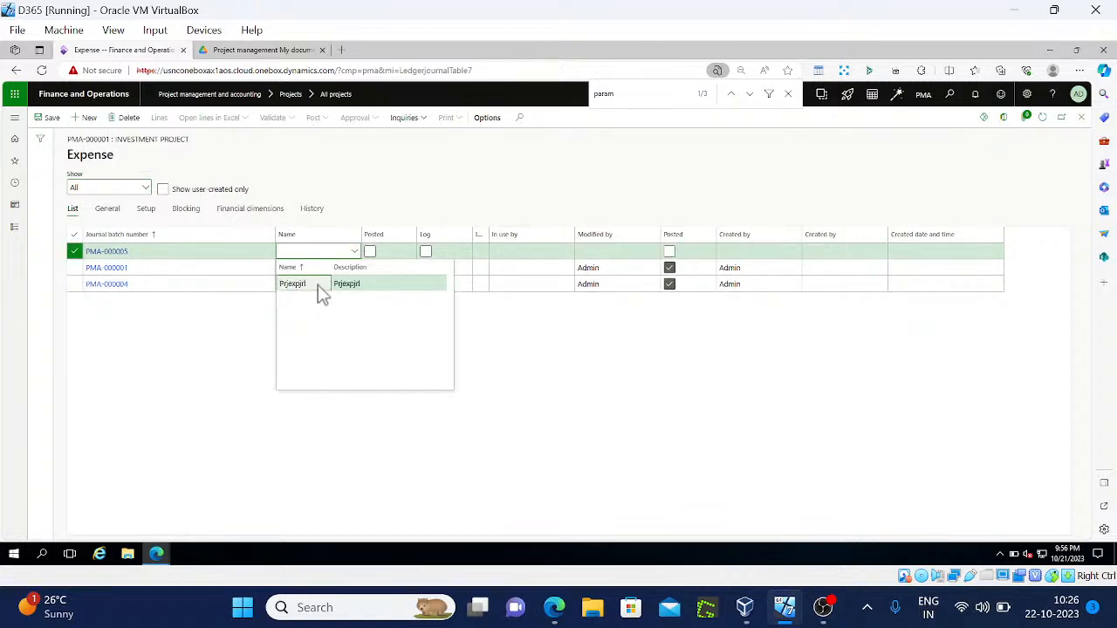
click(318, 285)
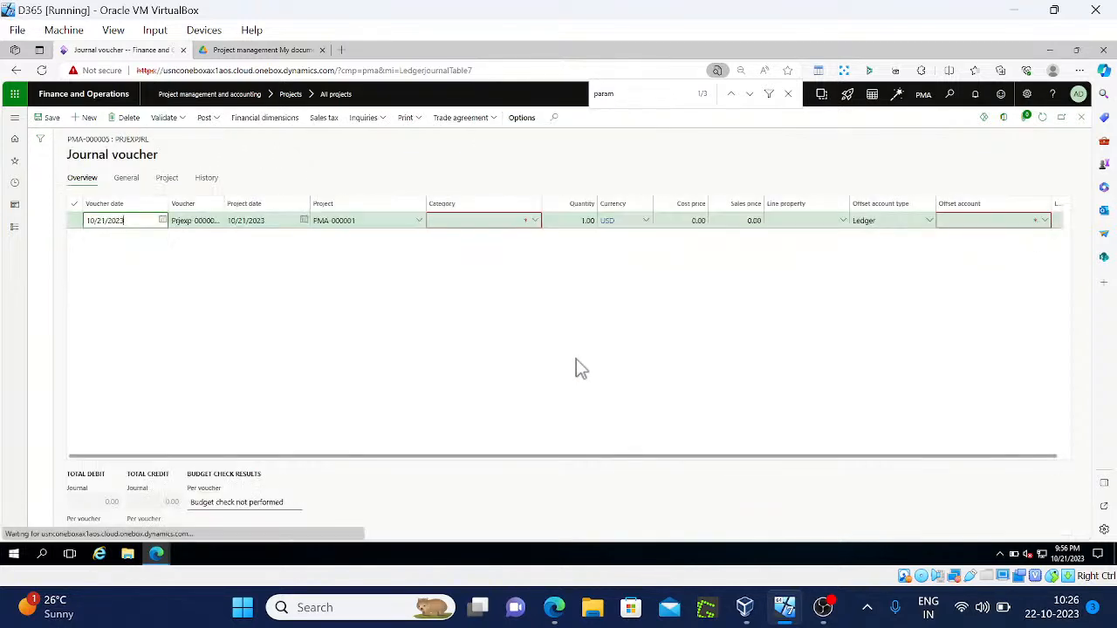
Give the journal line category EXP PMA and a cost price of 200.00
click(535, 221)
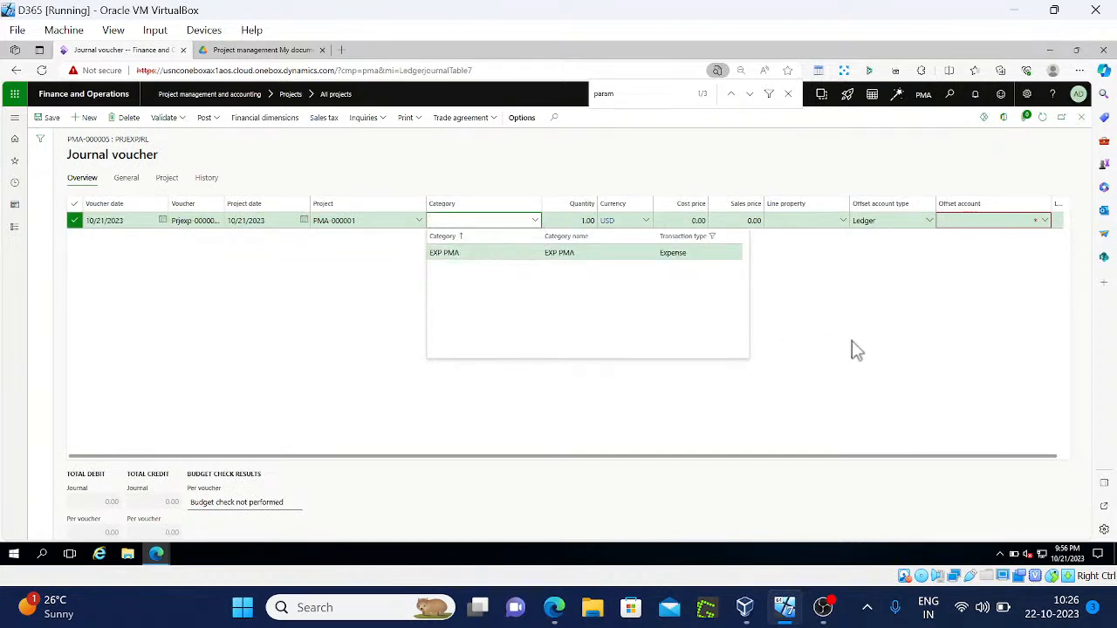
key(Return)
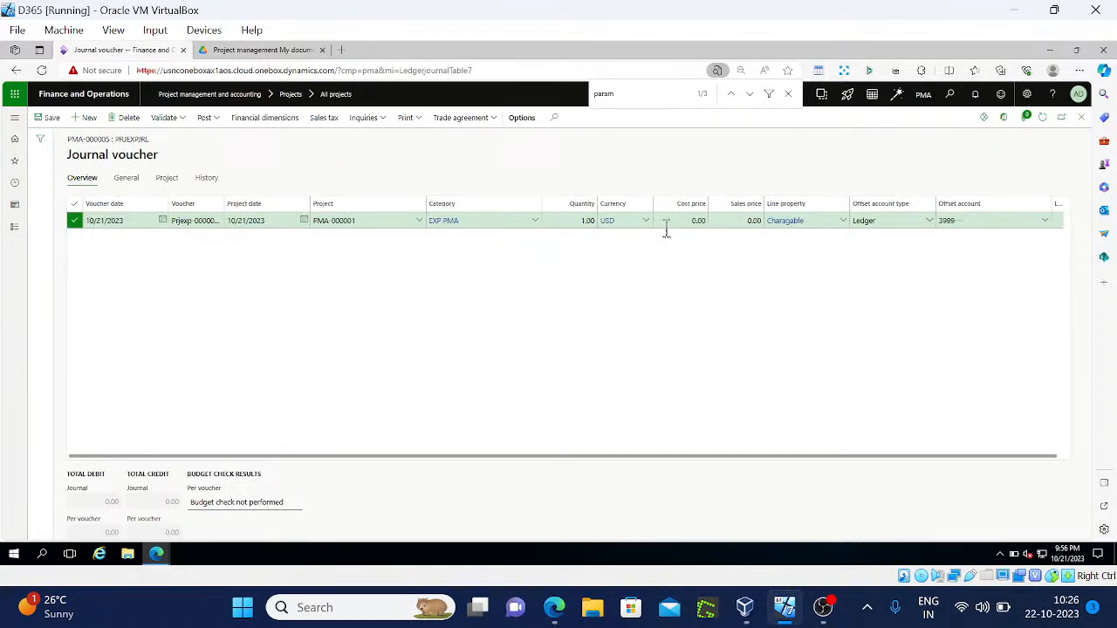
click(668, 225)
click(215, 117)
Post expense journal PMA-000005
click(218, 124)
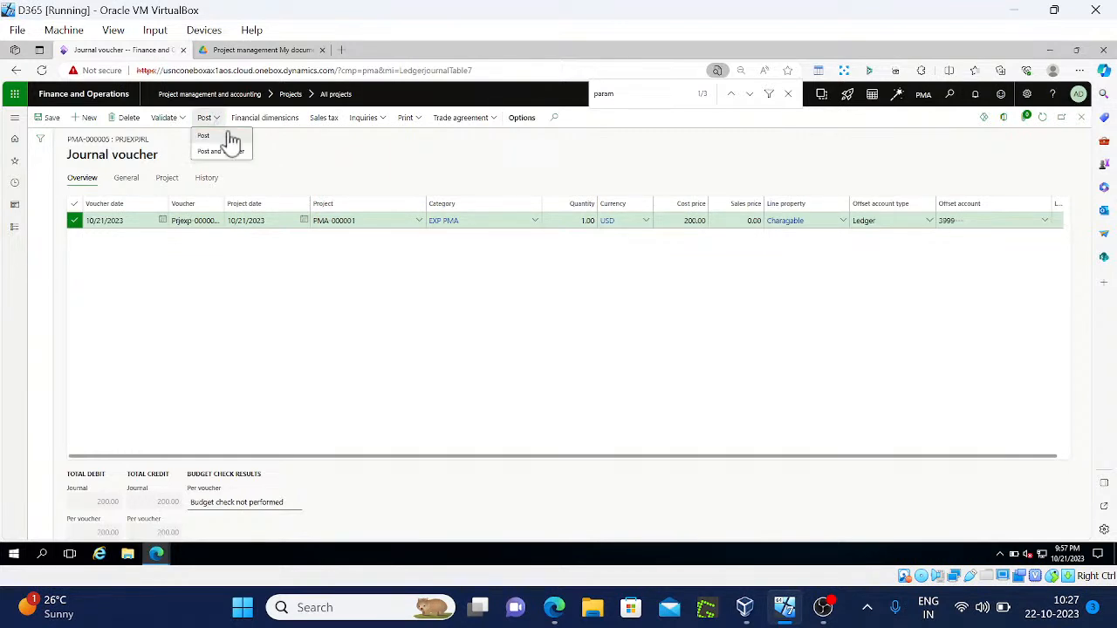
click(231, 138)
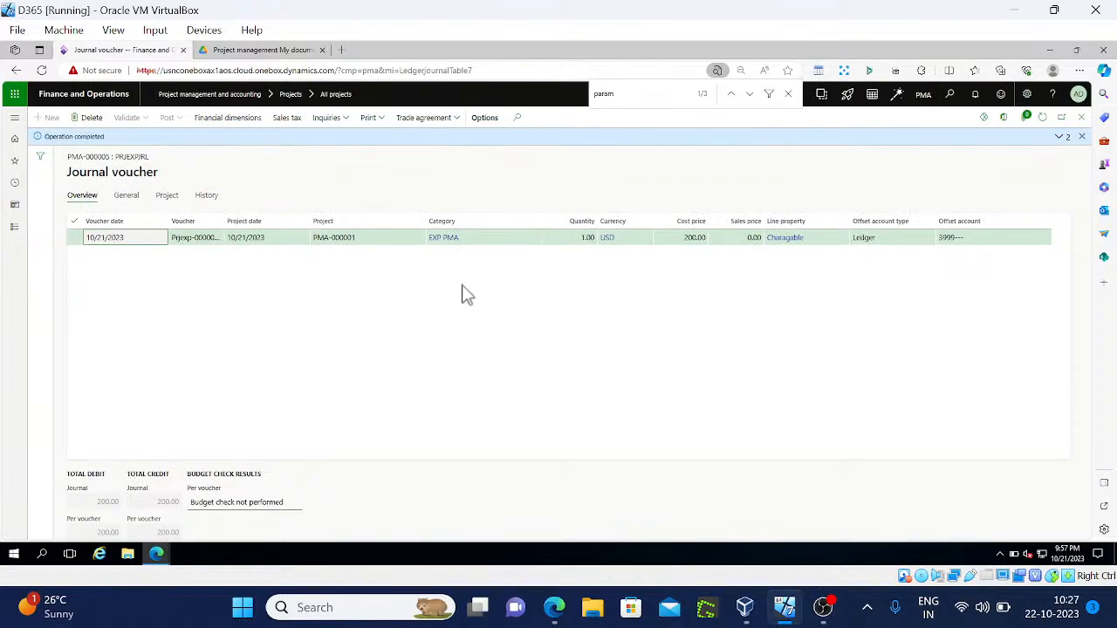
click(13, 227)
Open Investment project PMA-000001 from All projects and expand its Setup section
click(190, 210)
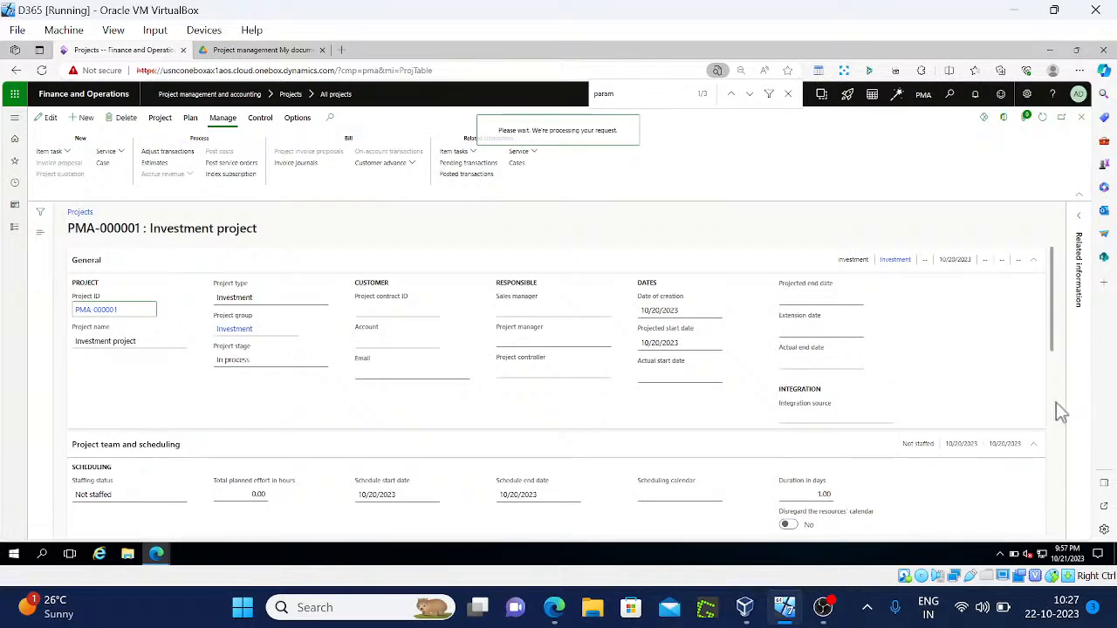
scroll(1054, 417, down, 3)
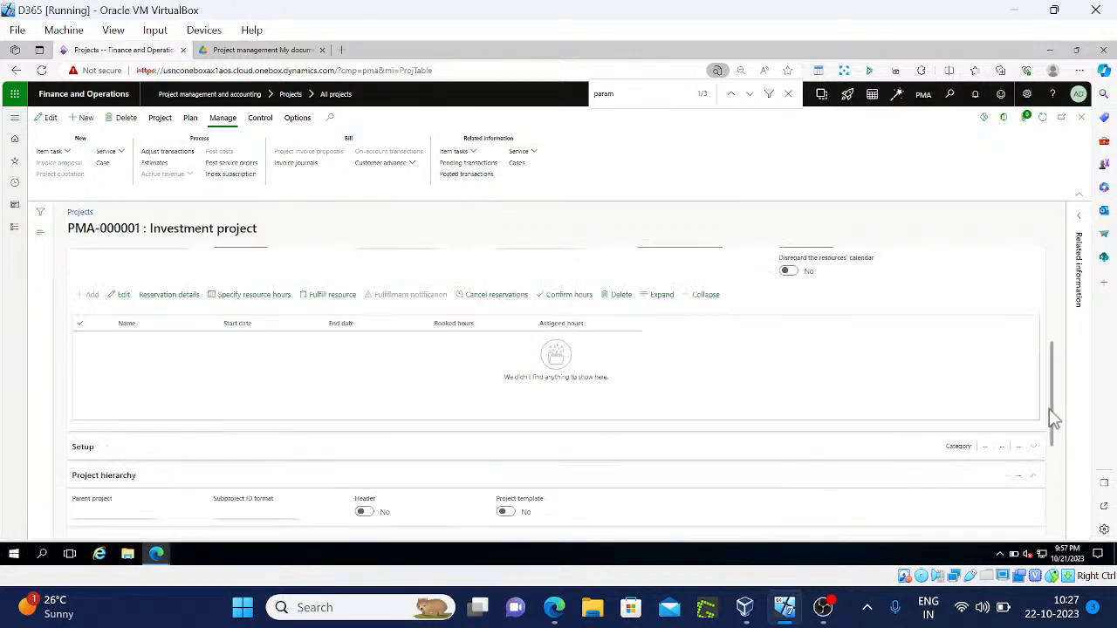
scroll(1056, 477, down, 3)
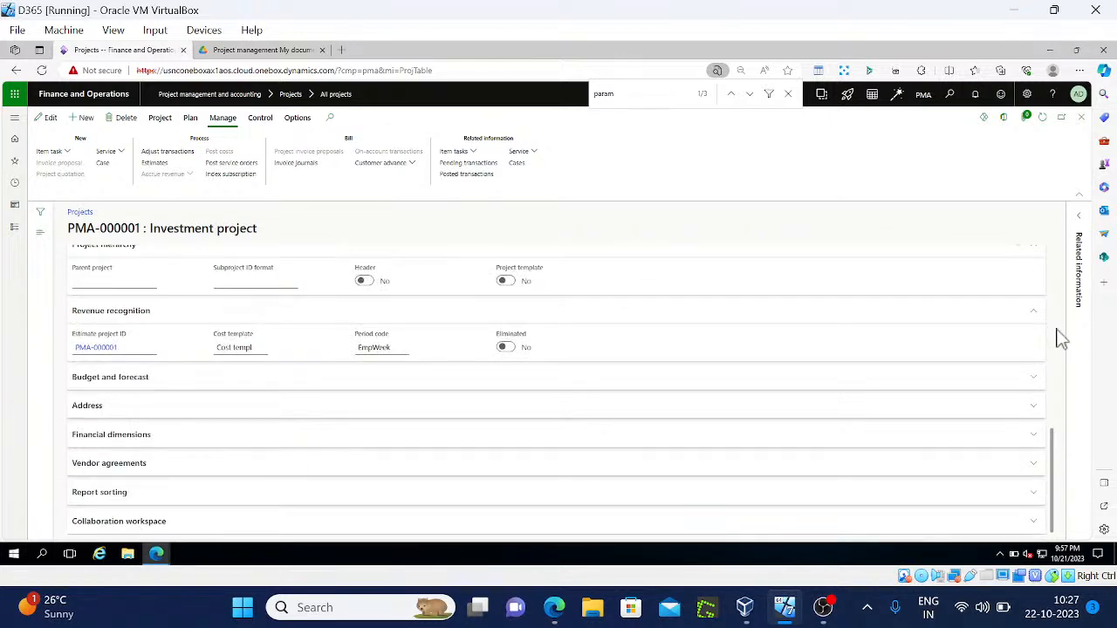
scroll(1054, 342, up, 3)
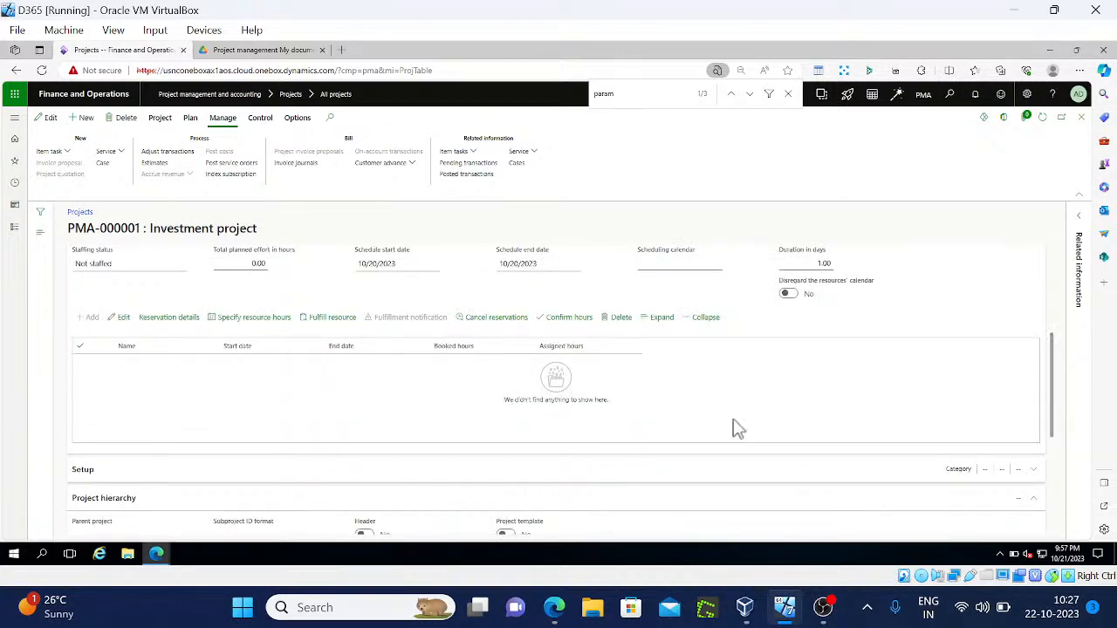
click(929, 479)
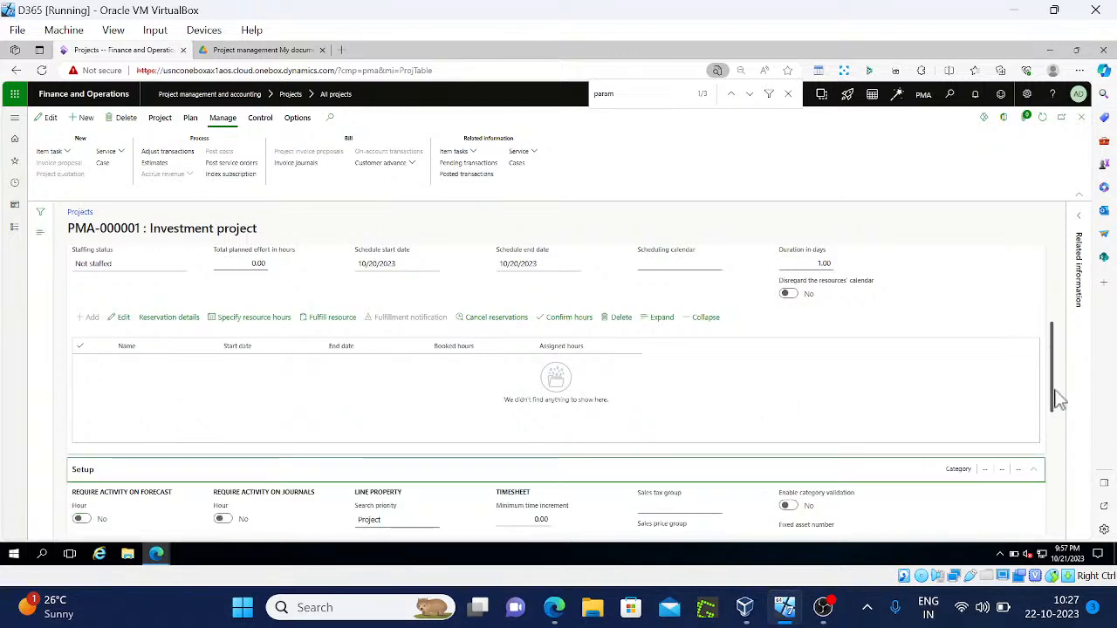
scroll(1055, 419, down, 2)
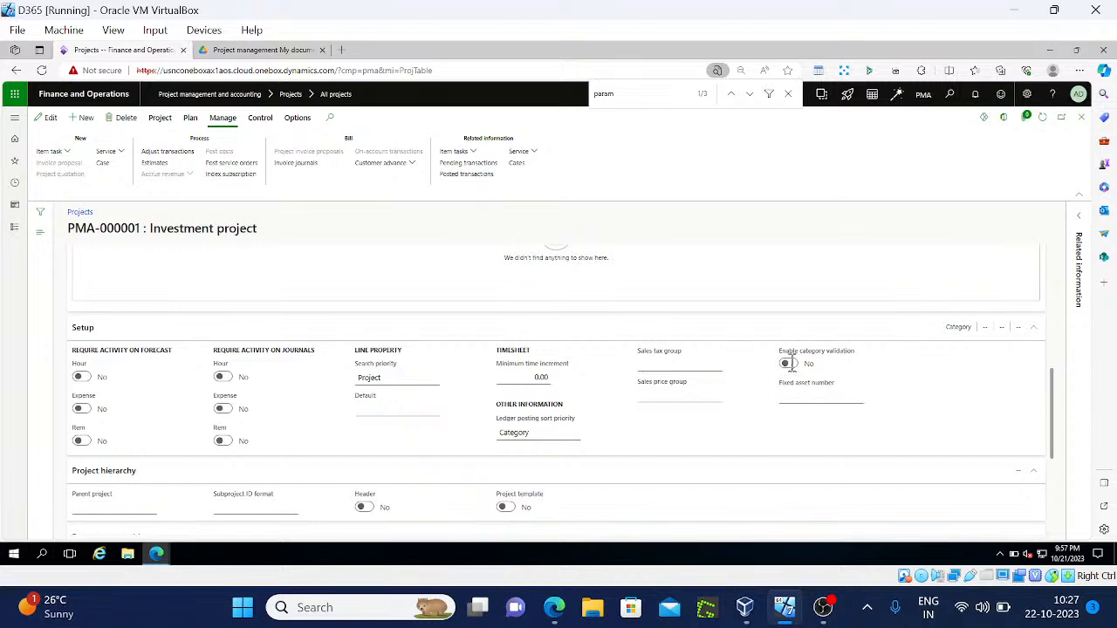
Switch Enable category validation to Yes for PMA-000001 and save the project
click(785, 365)
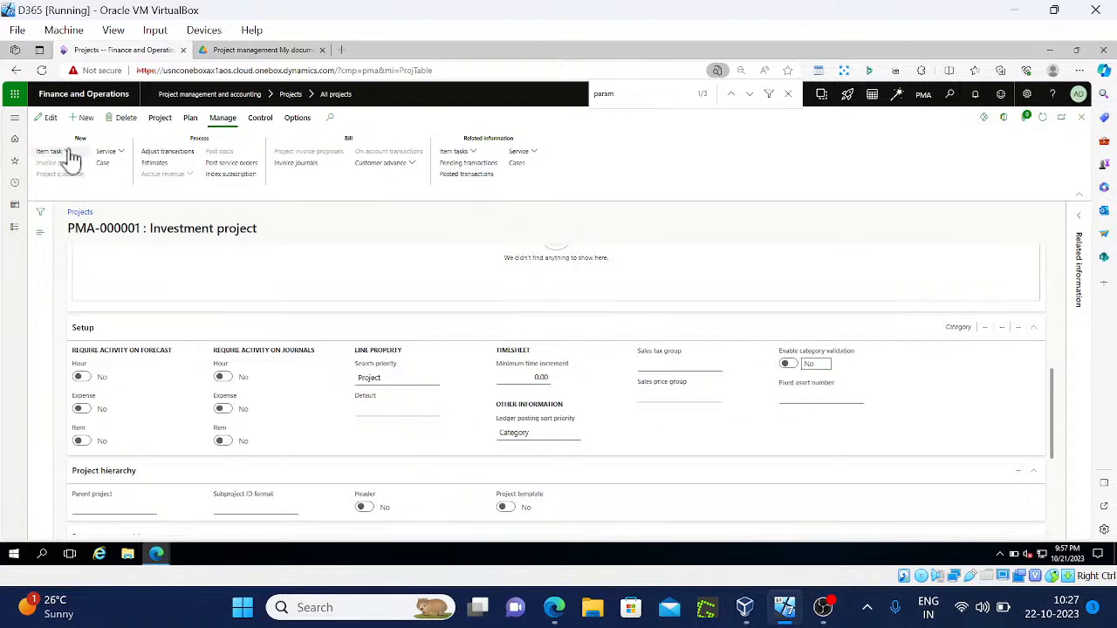
click(46, 118)
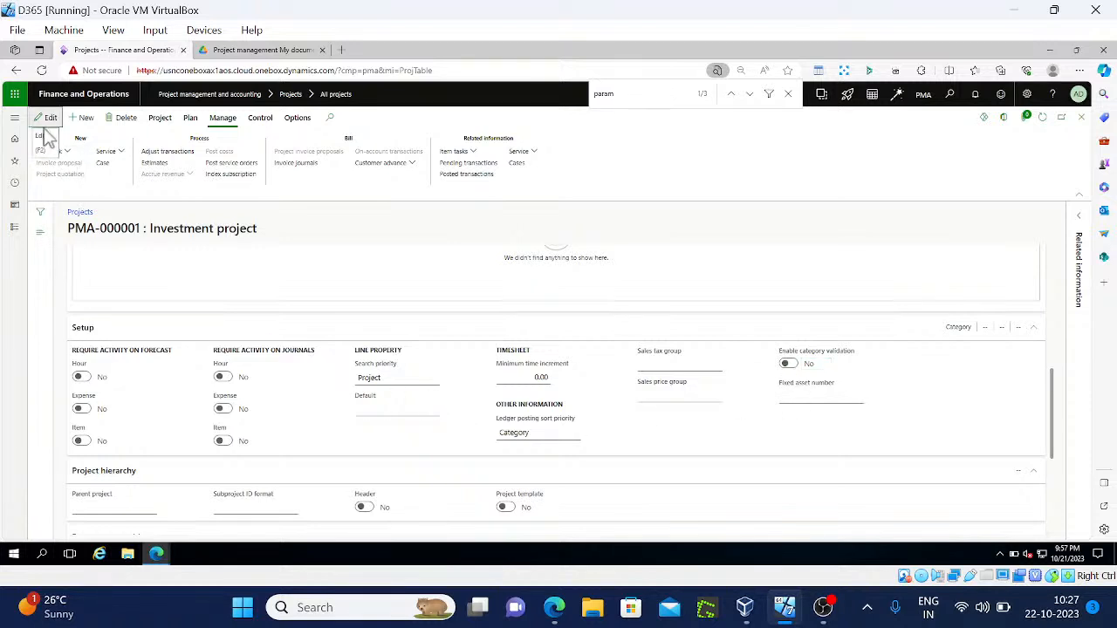
click(788, 366)
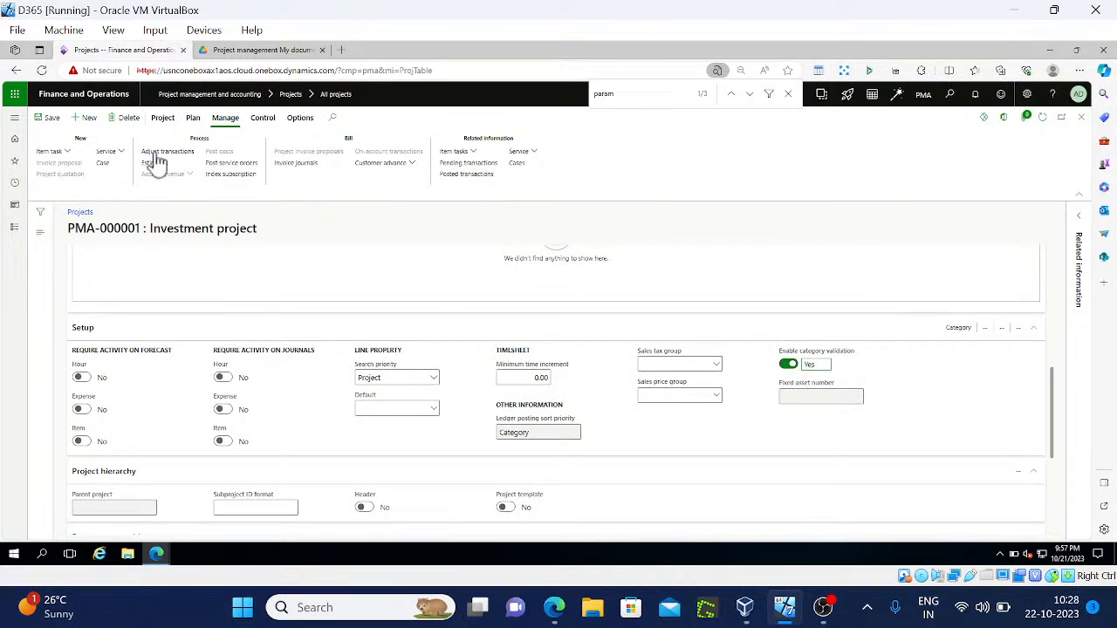
click(46, 118)
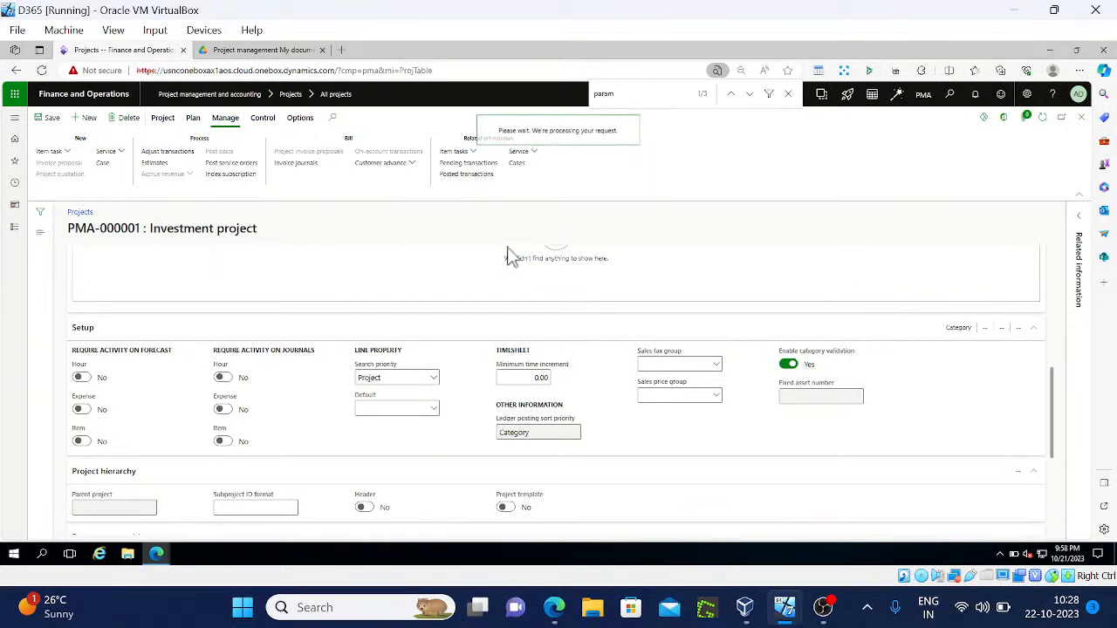
click(164, 119)
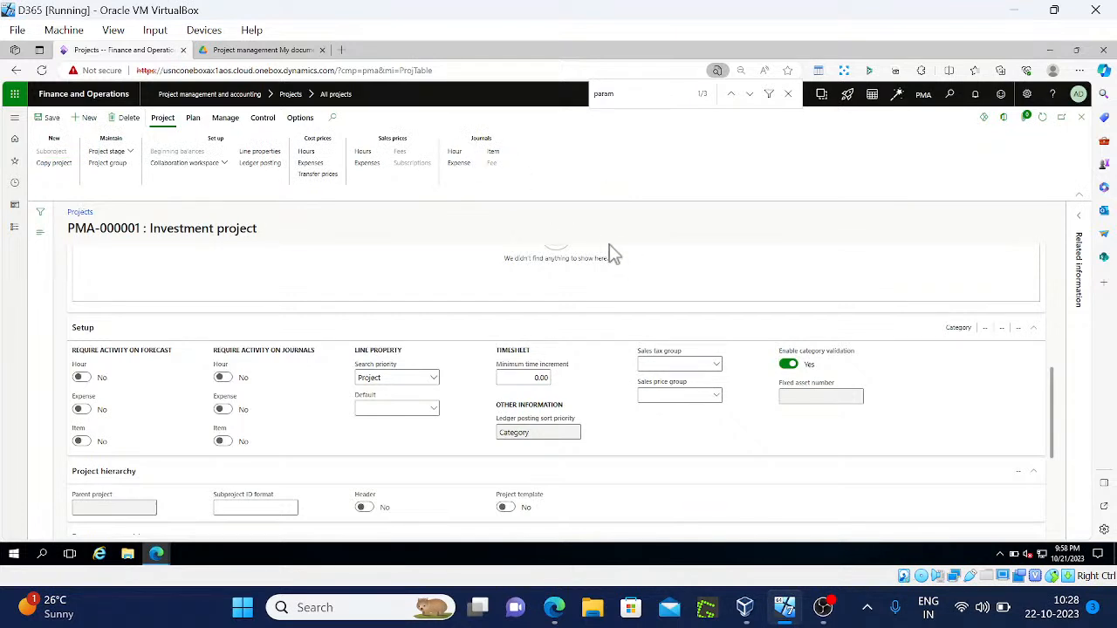
Create expense journal PMA-000006 named Prjexpjrl and check its voucher line's Category list
click(86, 118)
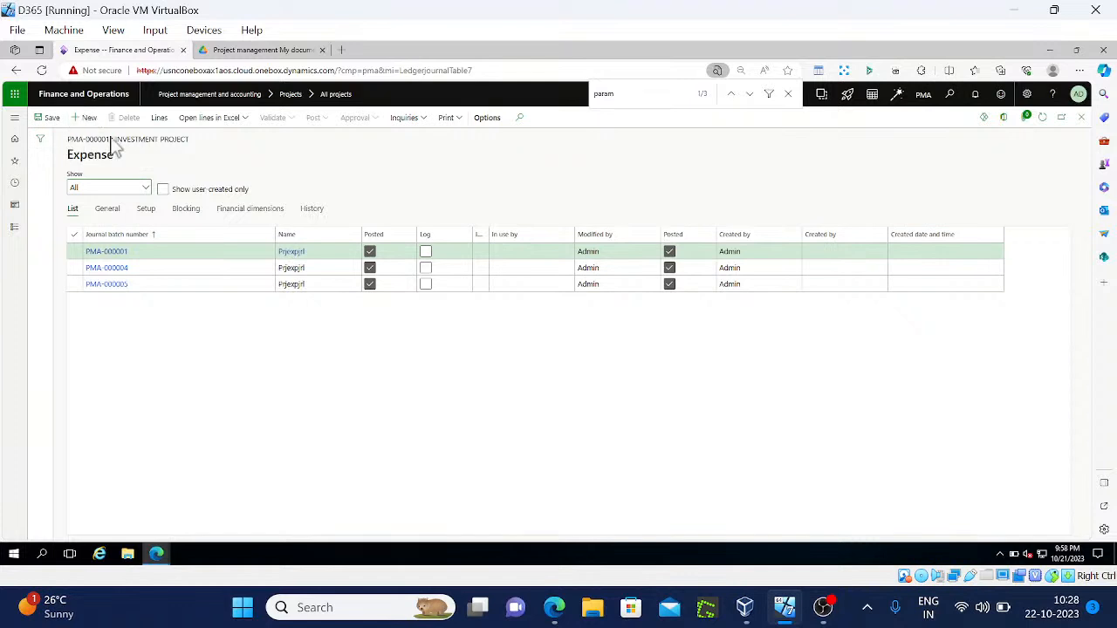
click(355, 251)
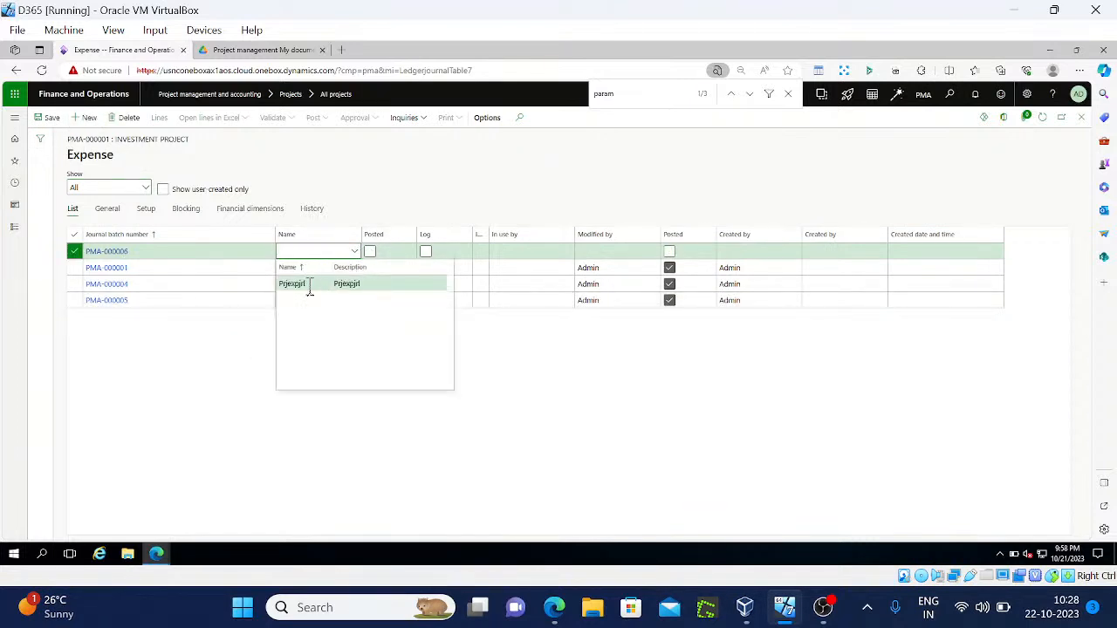
click(309, 283)
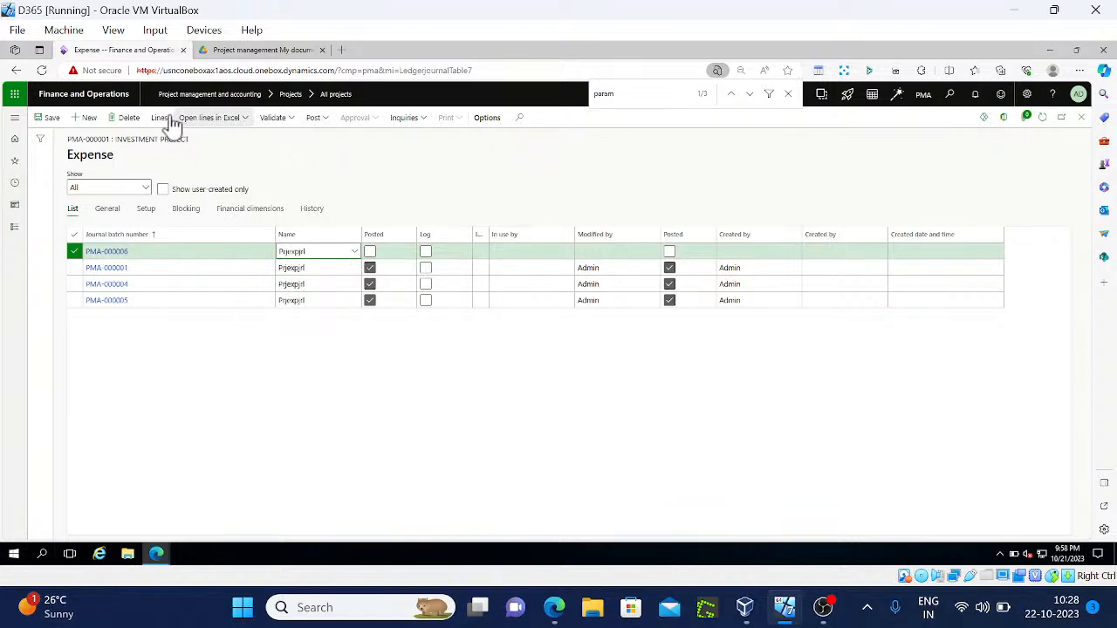
click(165, 119)
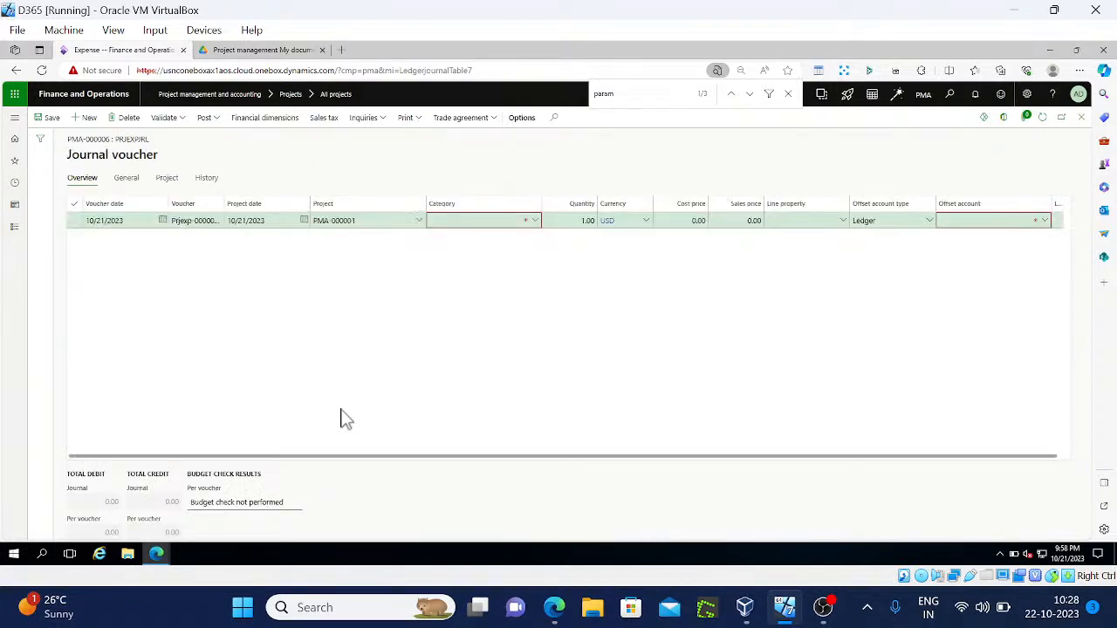
click(532, 222)
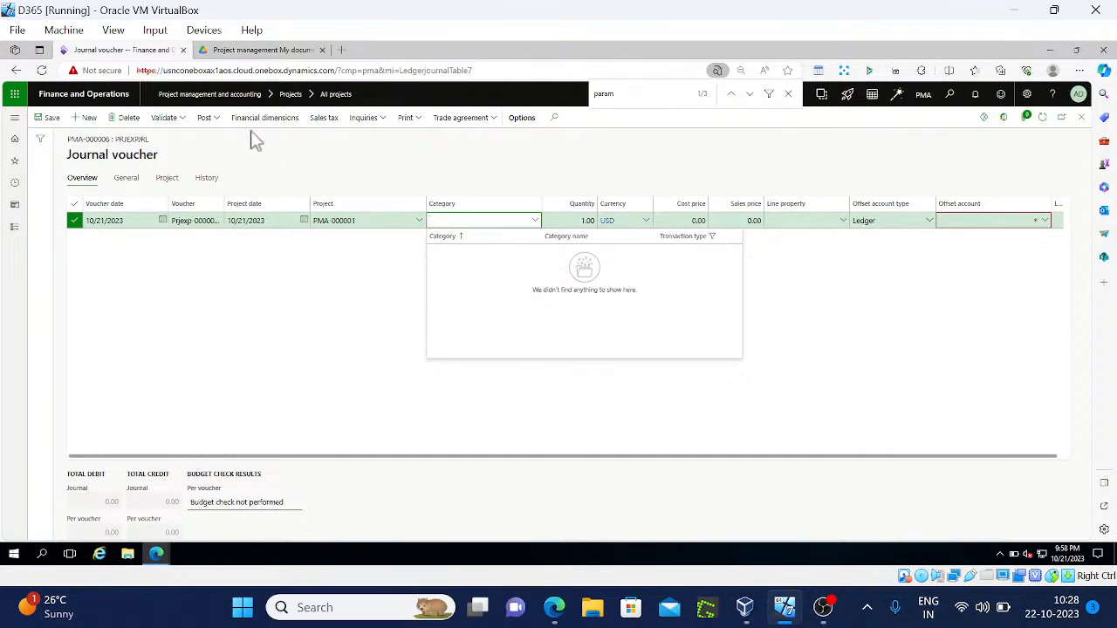
Duplicate the journal voucher browser tab and switch to the copy
right_click(126, 61)
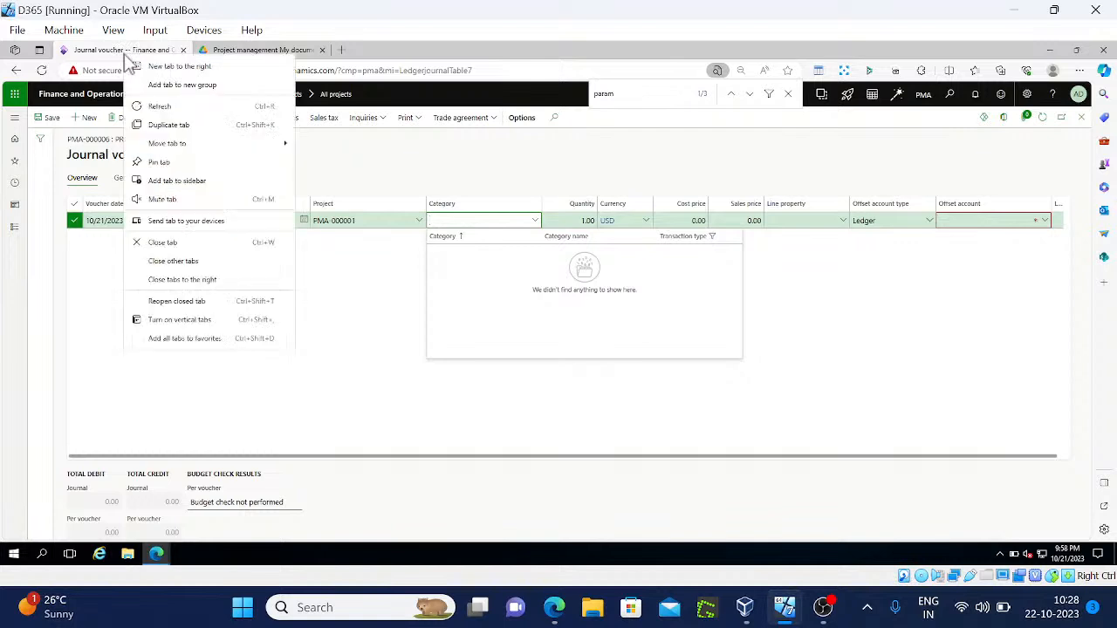
click(204, 130)
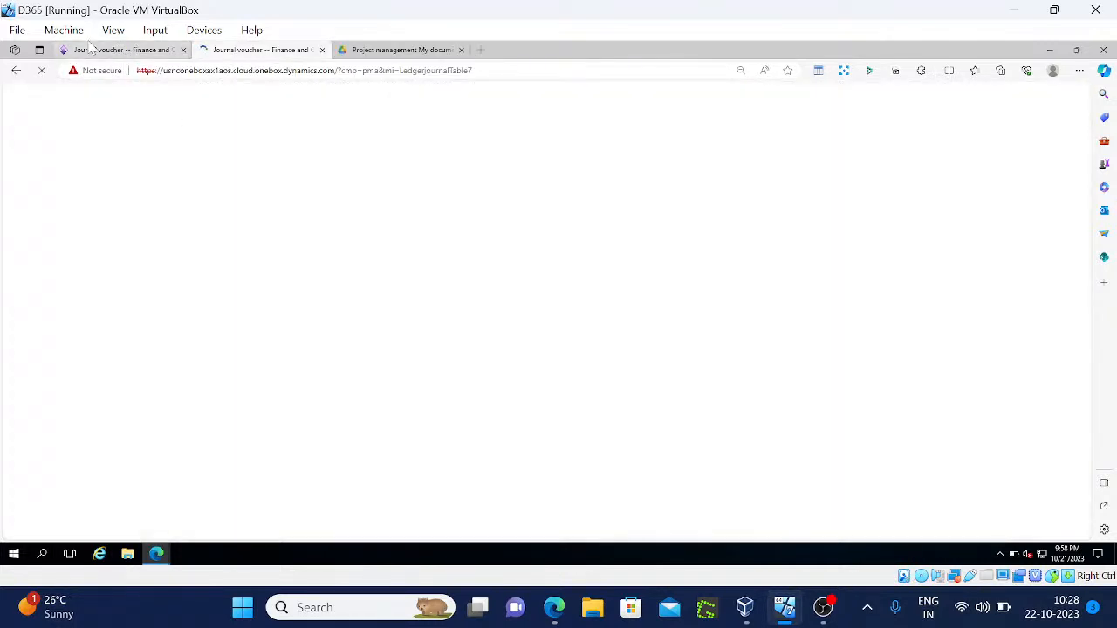
click(100, 51)
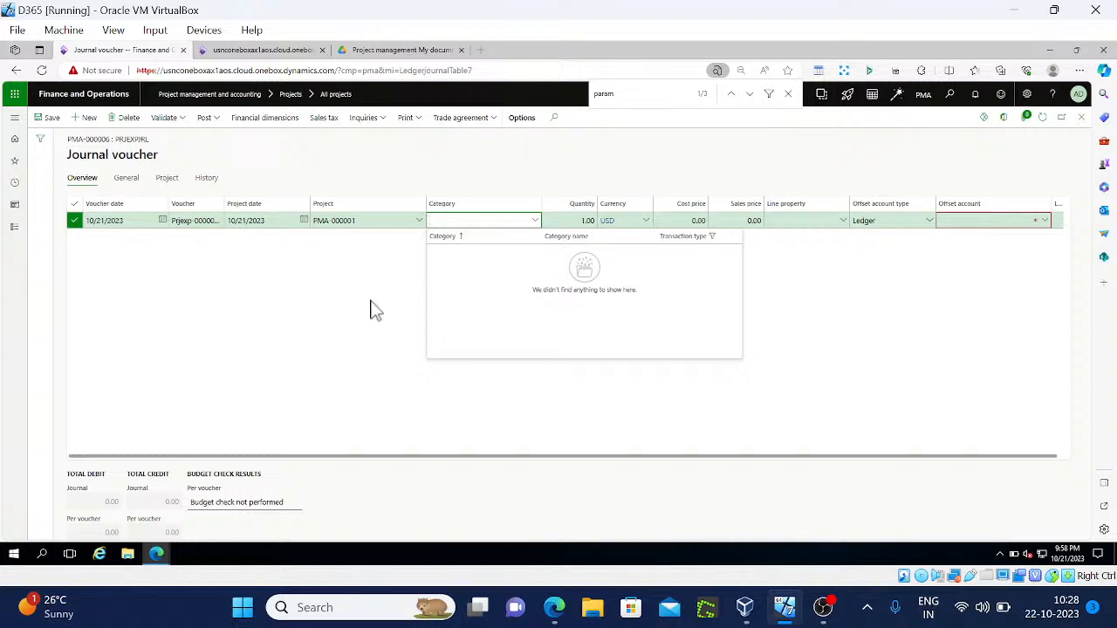
click(266, 51)
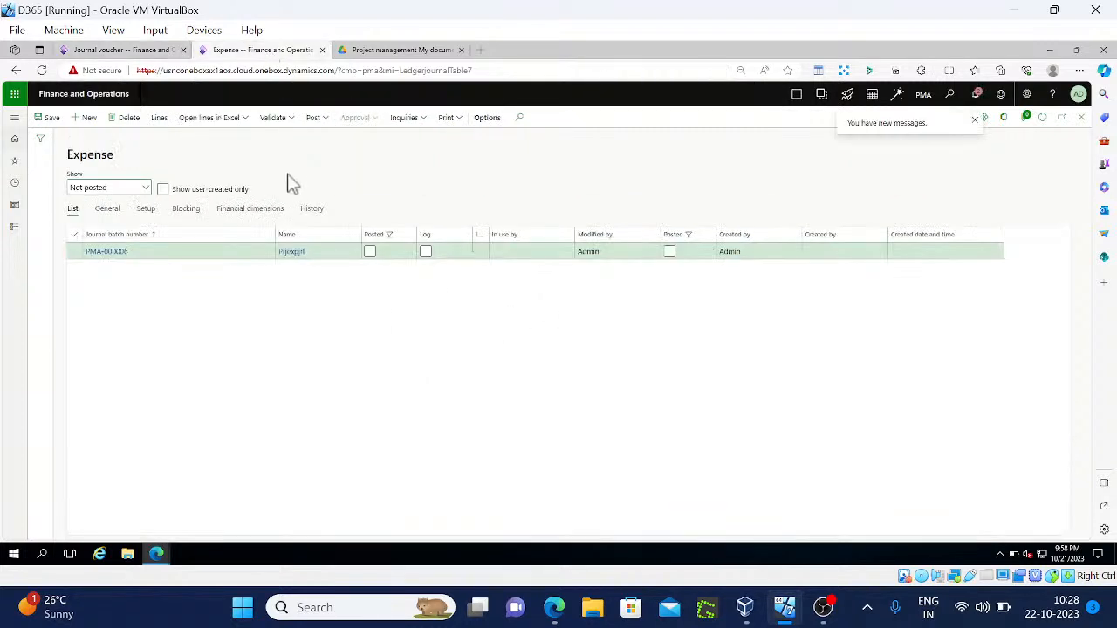
Go to Project management and accounting > All projects in the copied tab
click(14, 227)
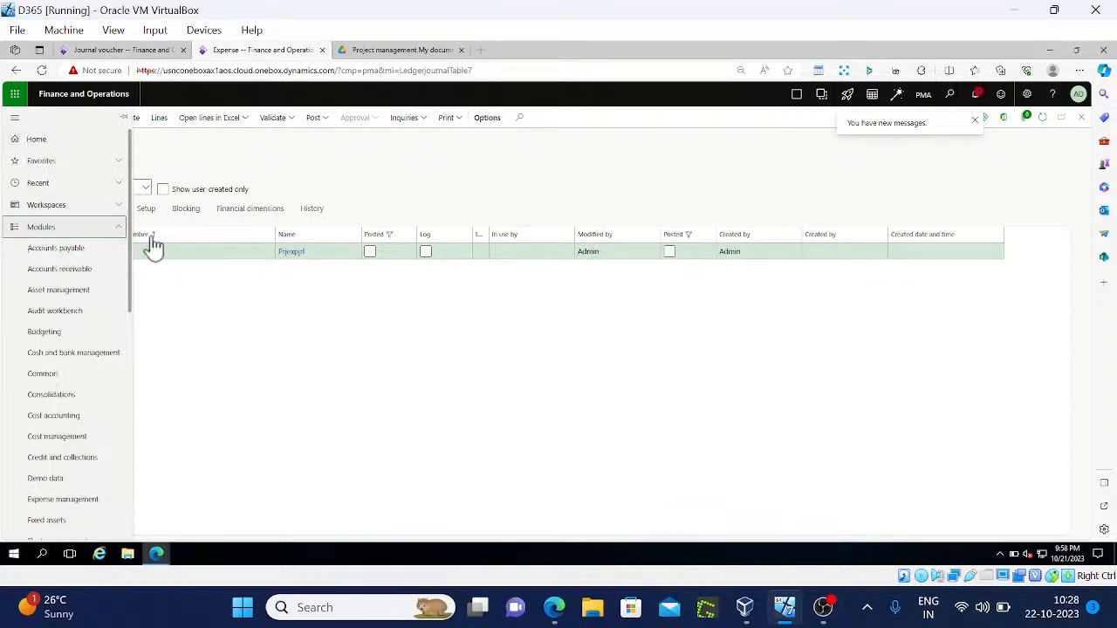
scroll(132, 344, down, 4)
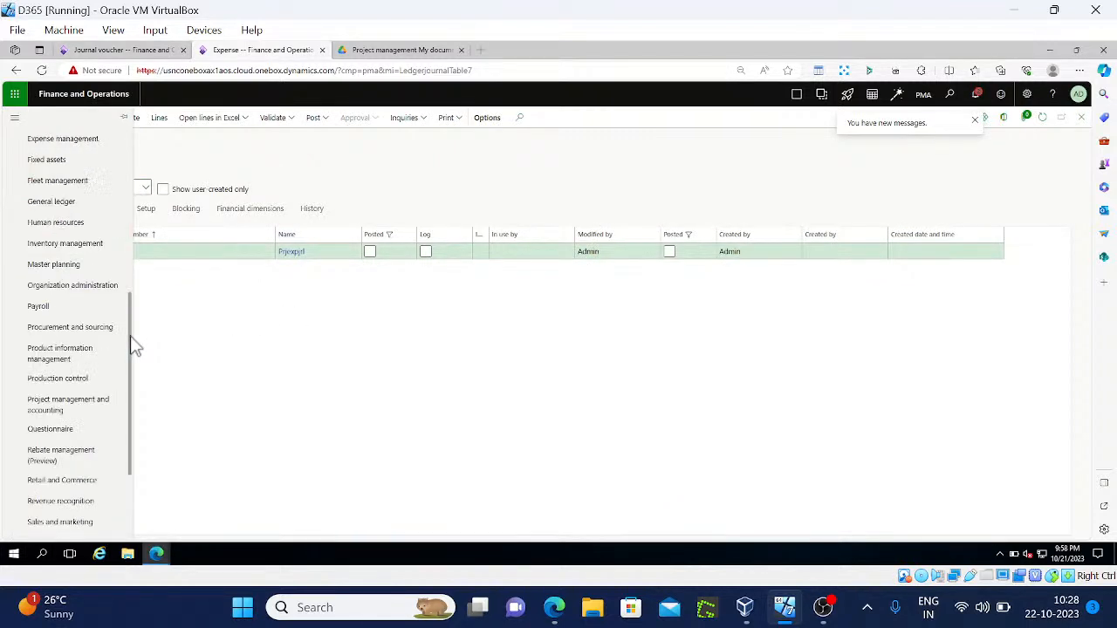
click(75, 407)
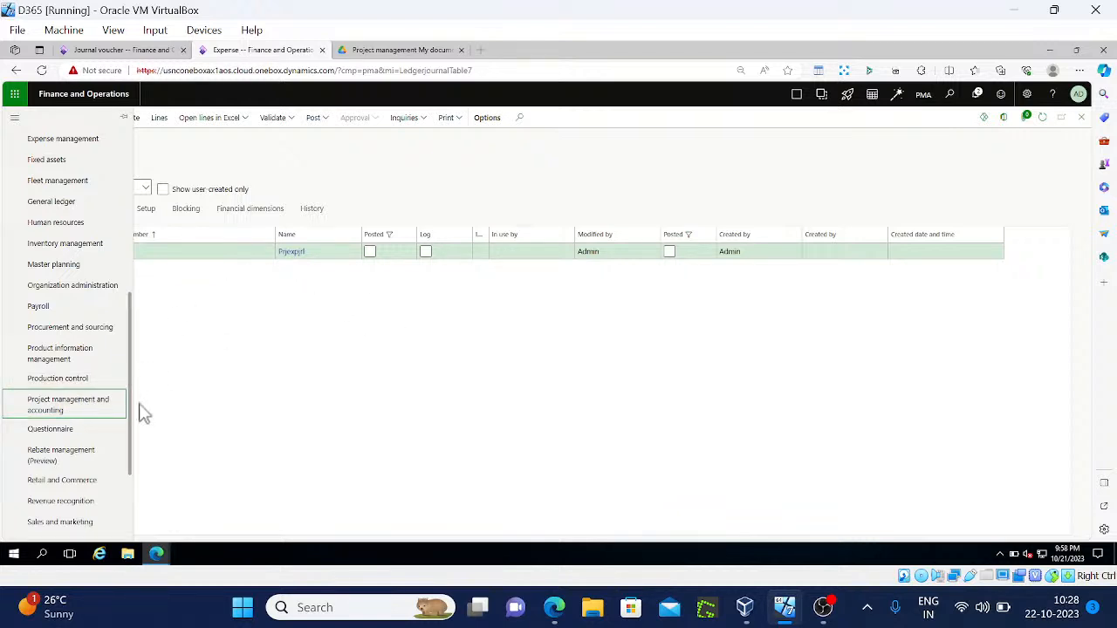
click(63, 406)
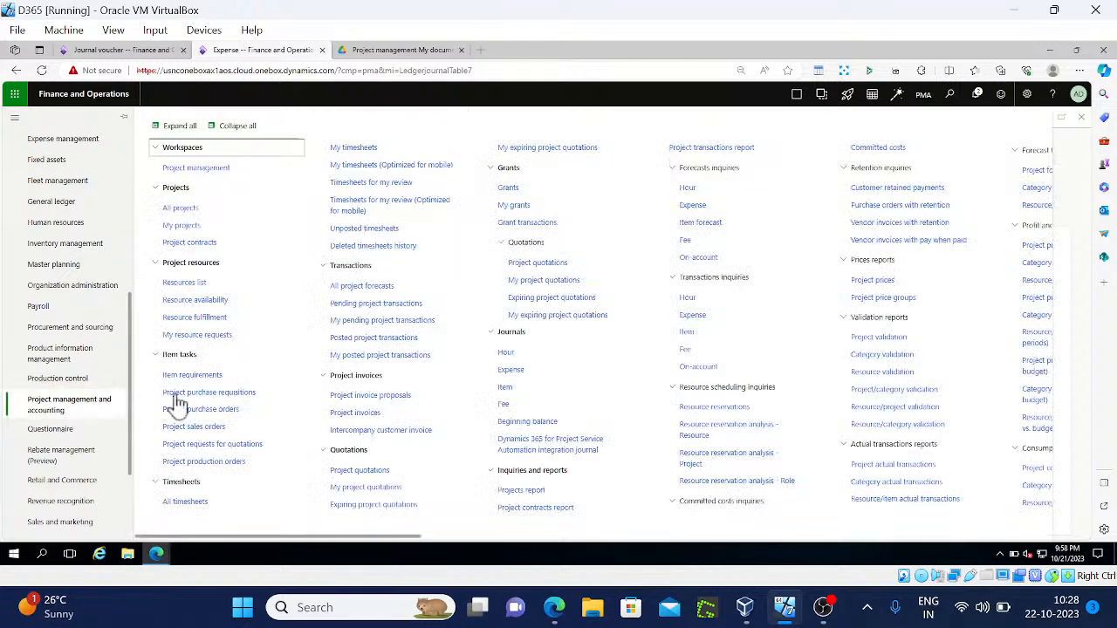
click(183, 208)
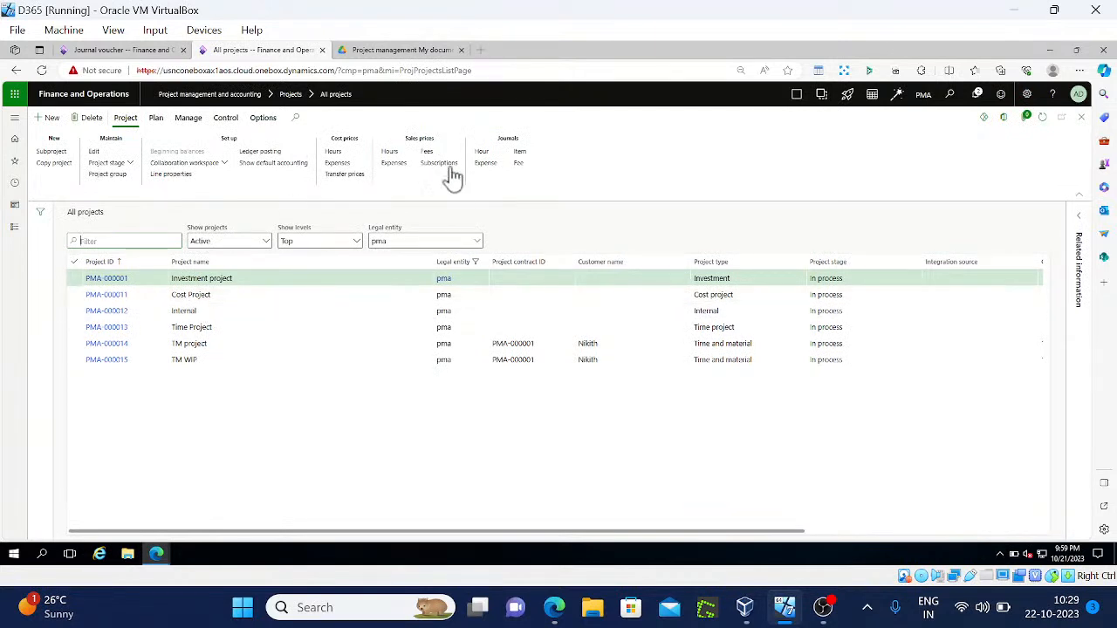
Assign EXP PMA as a validation category for PMA-000001 through Plan > Assign categories
click(183, 119)
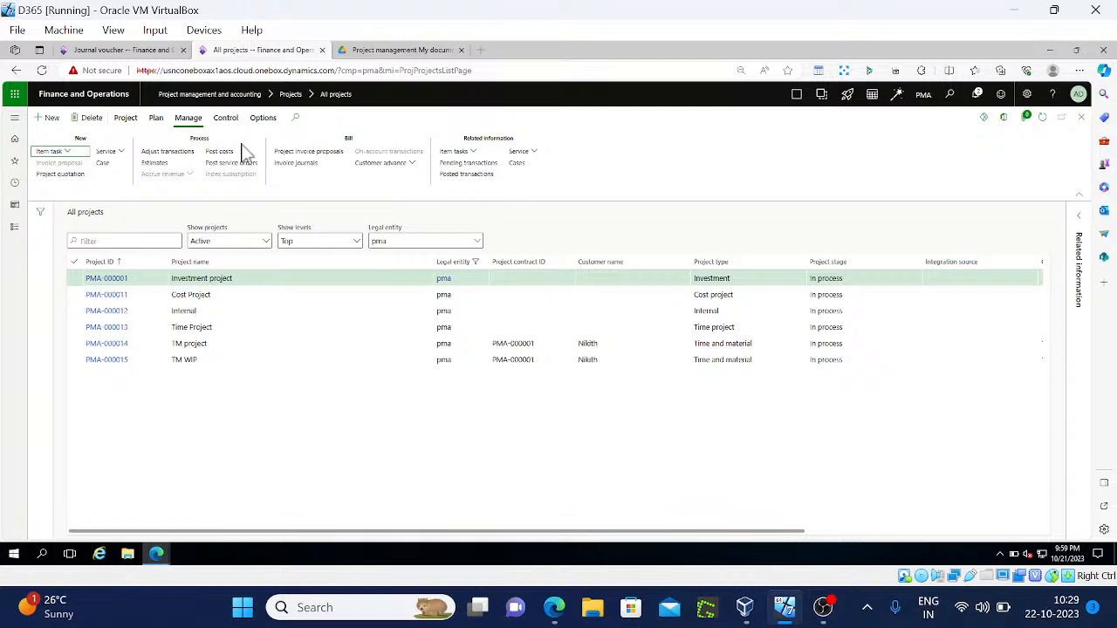
click(153, 120)
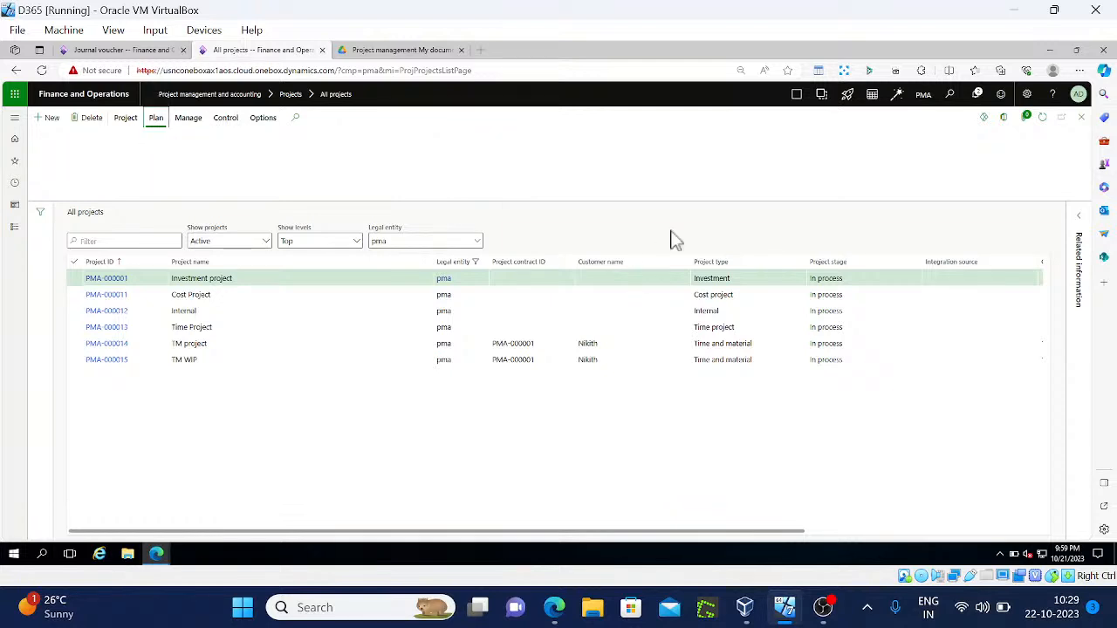
click(599, 164)
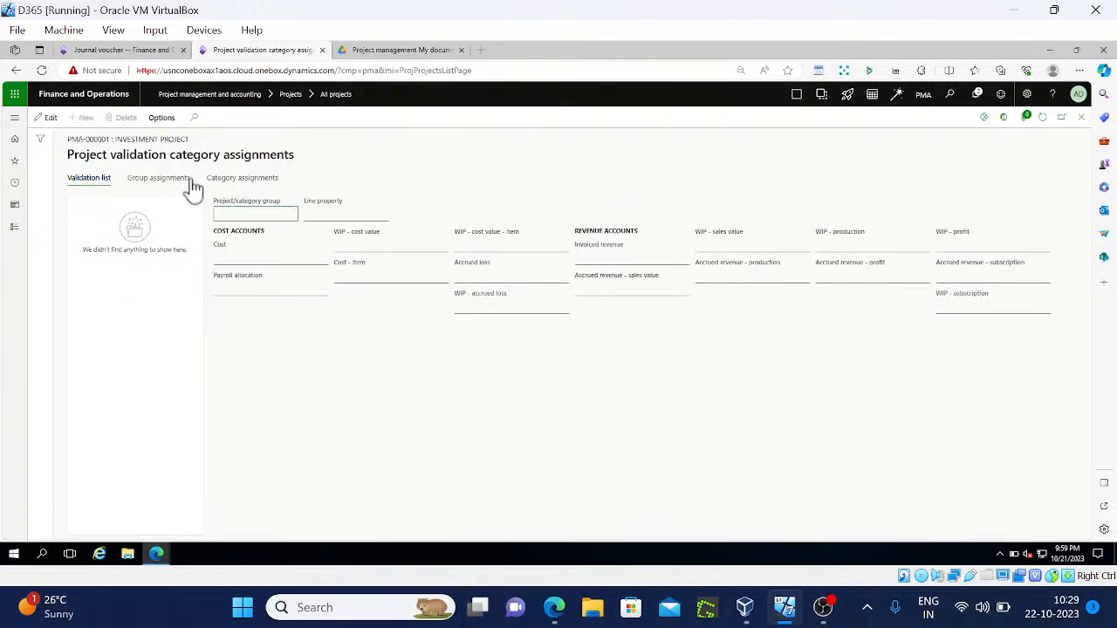
click(160, 179)
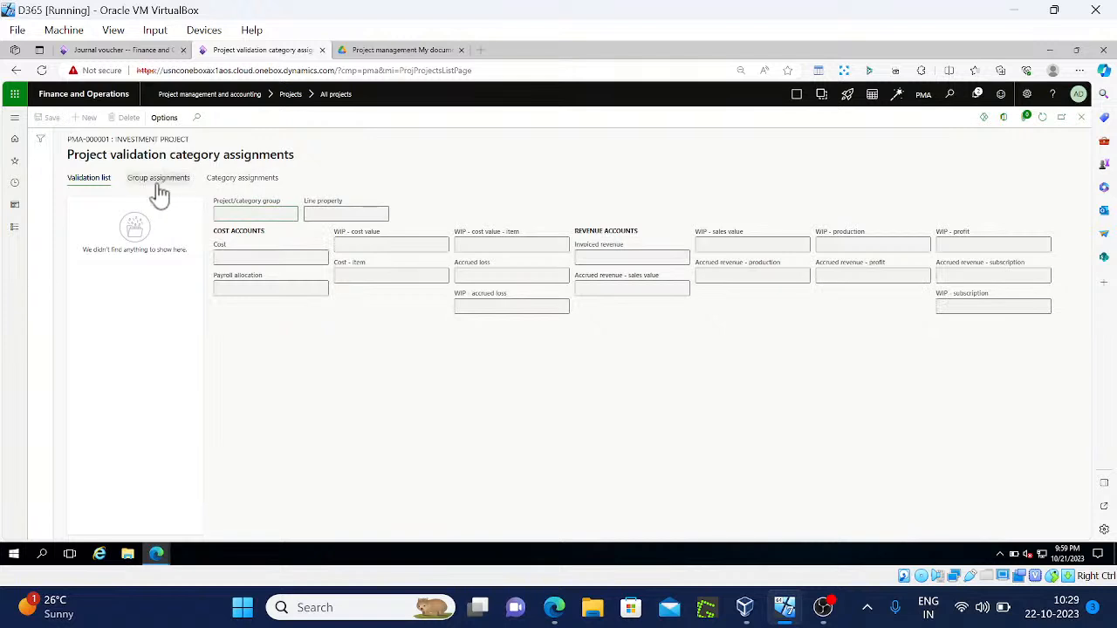
click(244, 184)
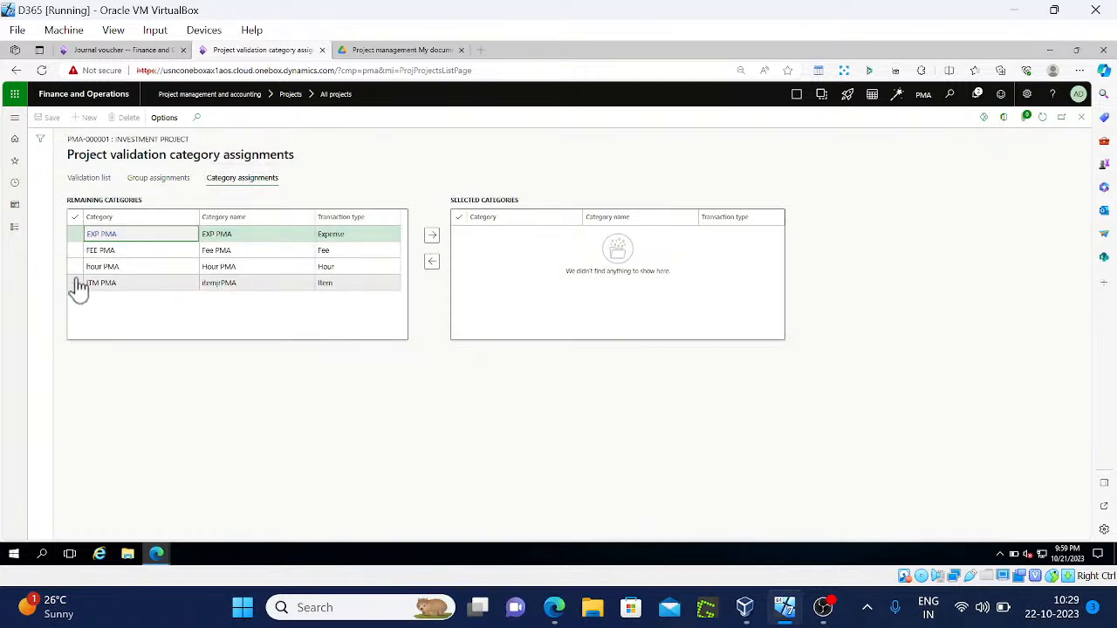
click(75, 234)
click(431, 237)
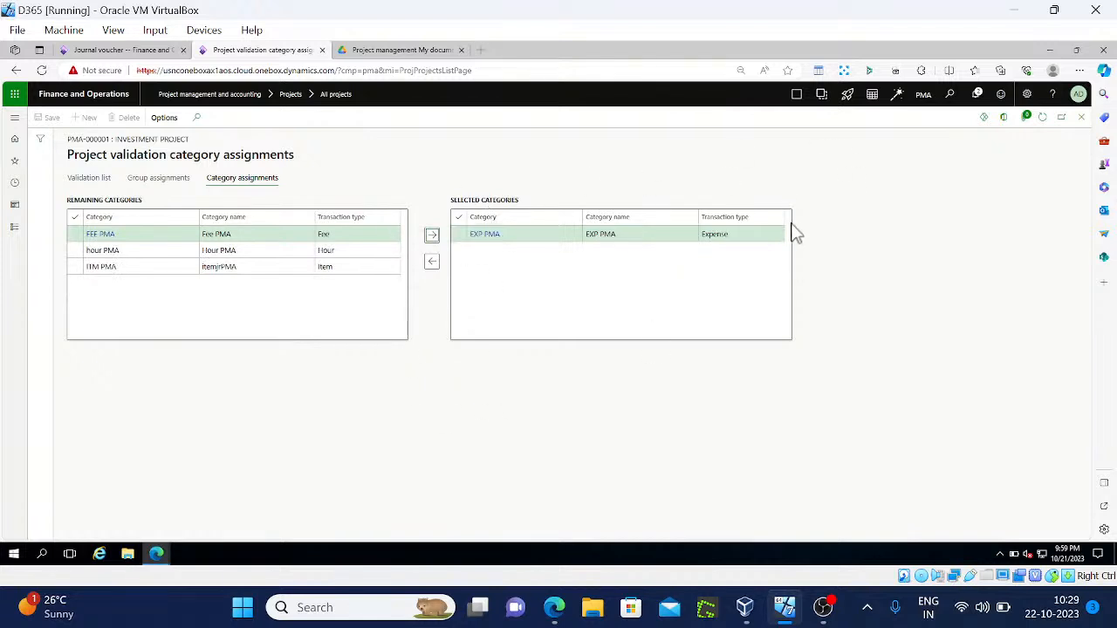
click(1081, 118)
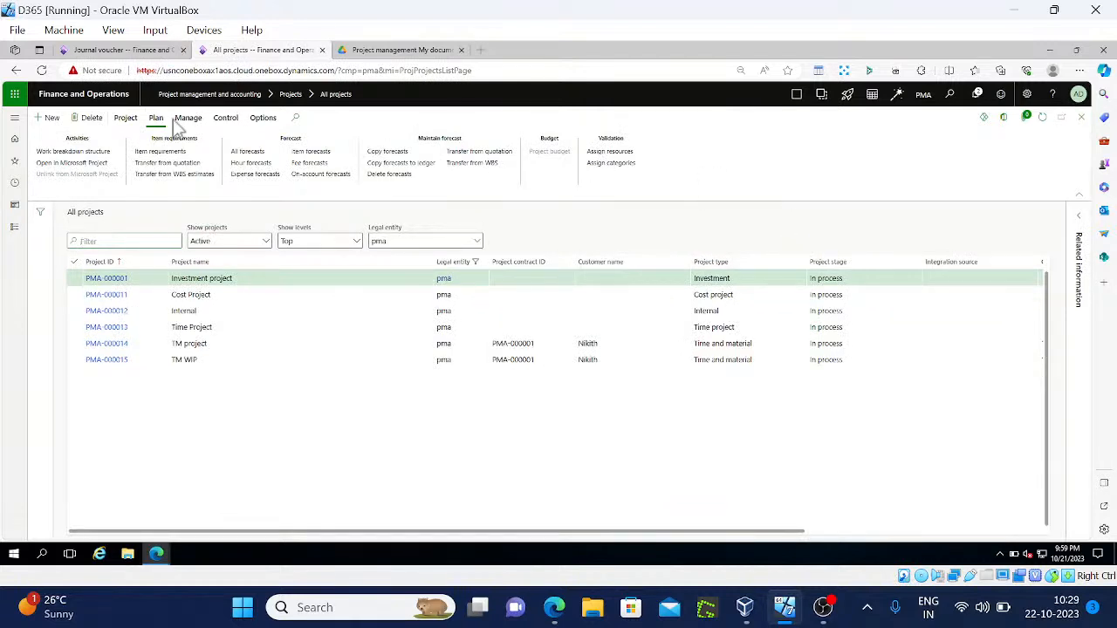
Recheck the journal line's Category list, which still offers no categories
click(123, 50)
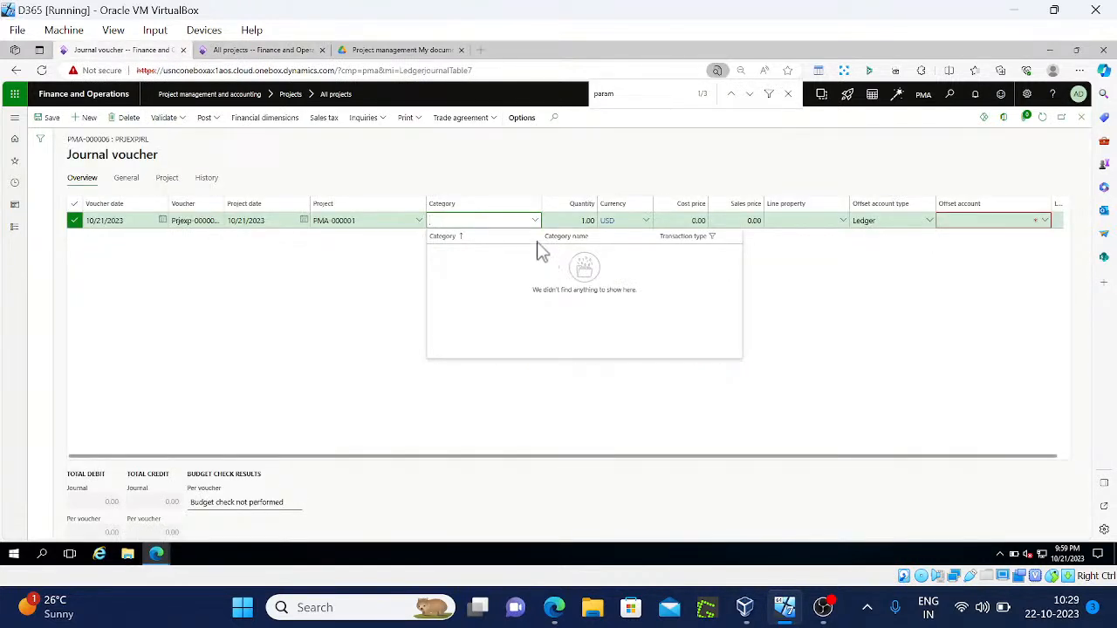
click(299, 260)
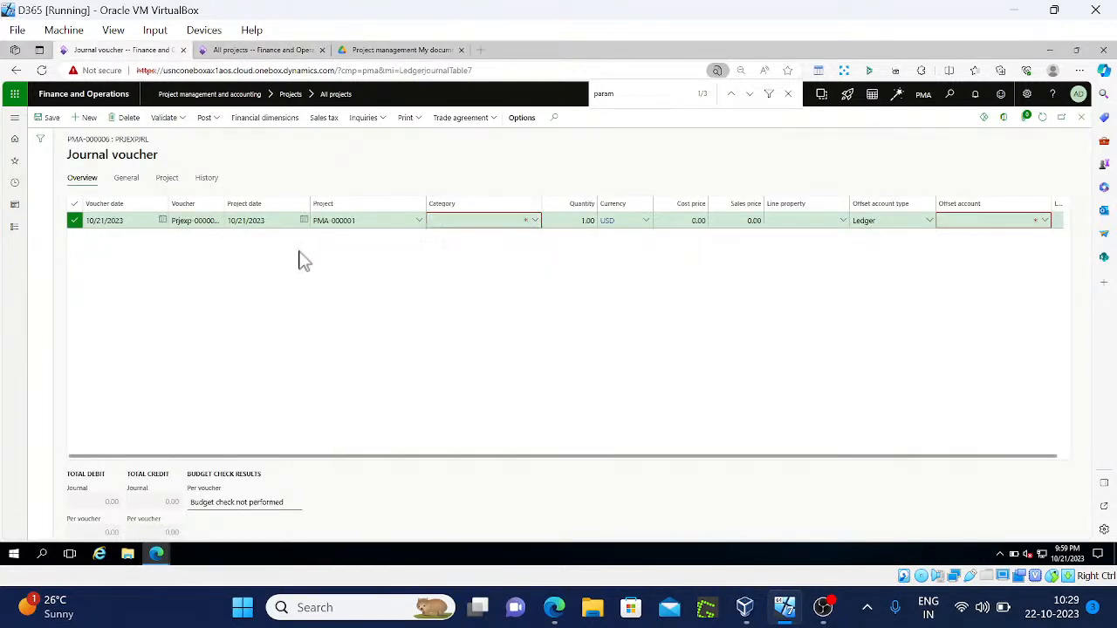
click(534, 221)
click(309, 336)
click(279, 54)
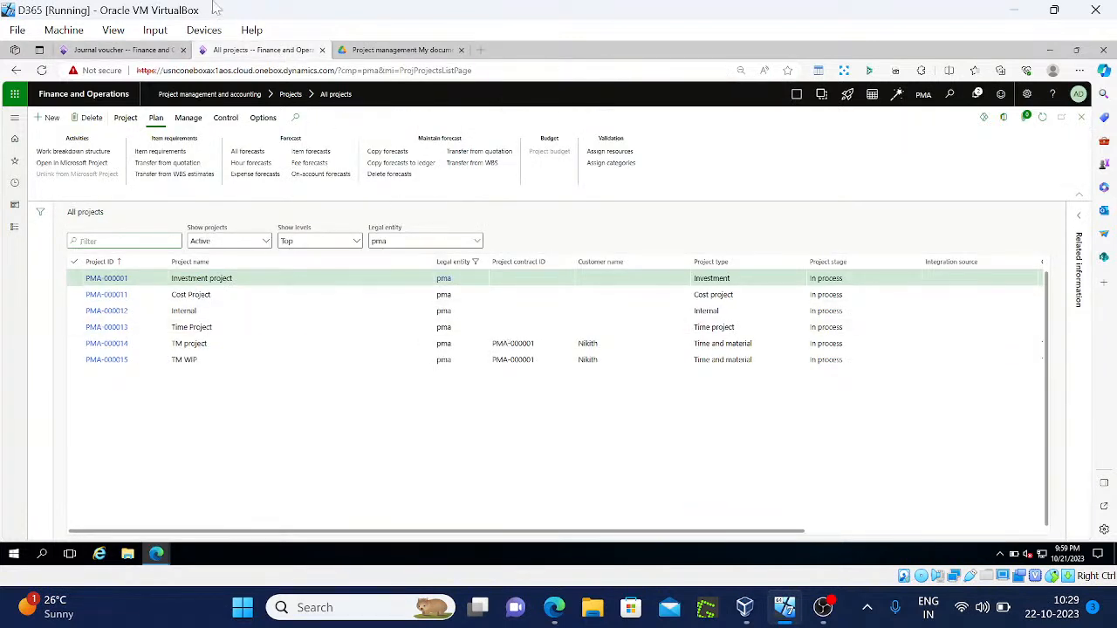
click(125, 50)
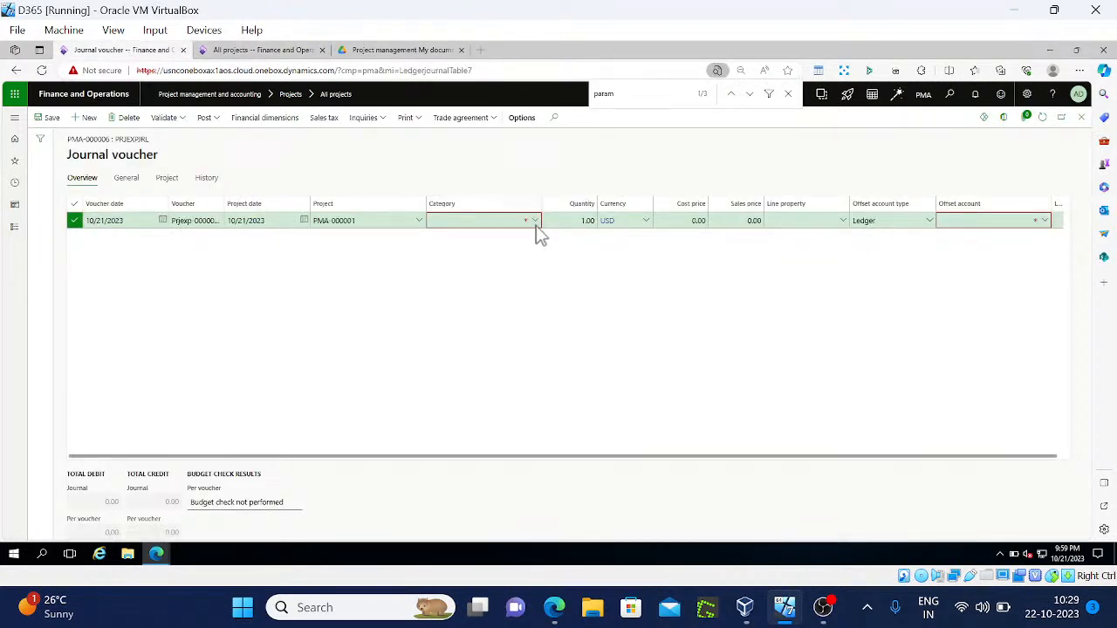
Set the journal line's category to EXP PMA and save the voucher
click(534, 222)
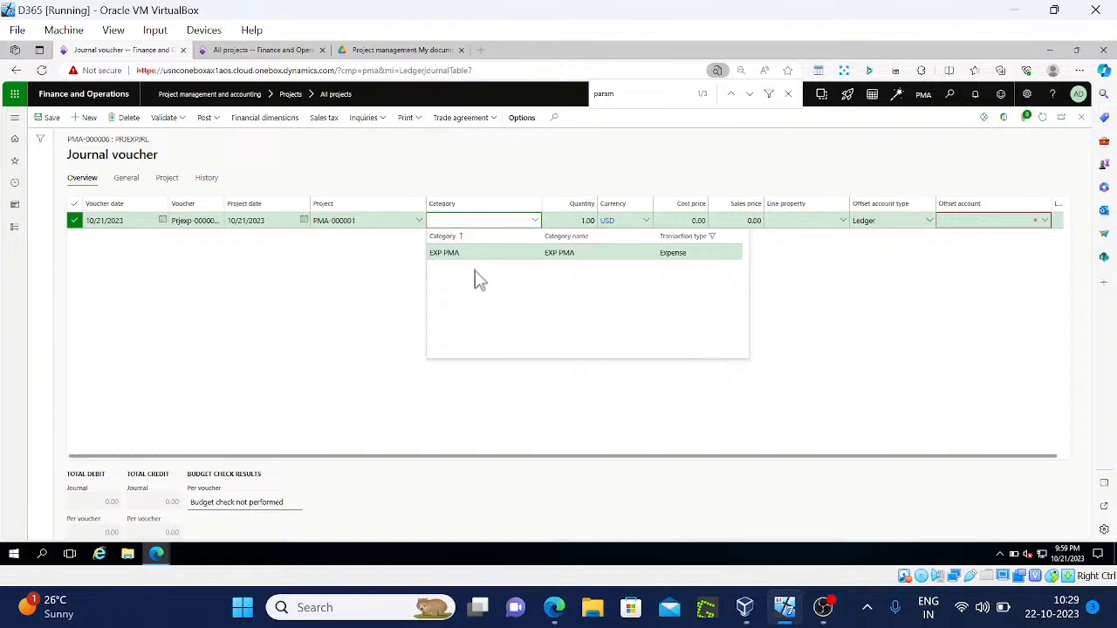
click(464, 255)
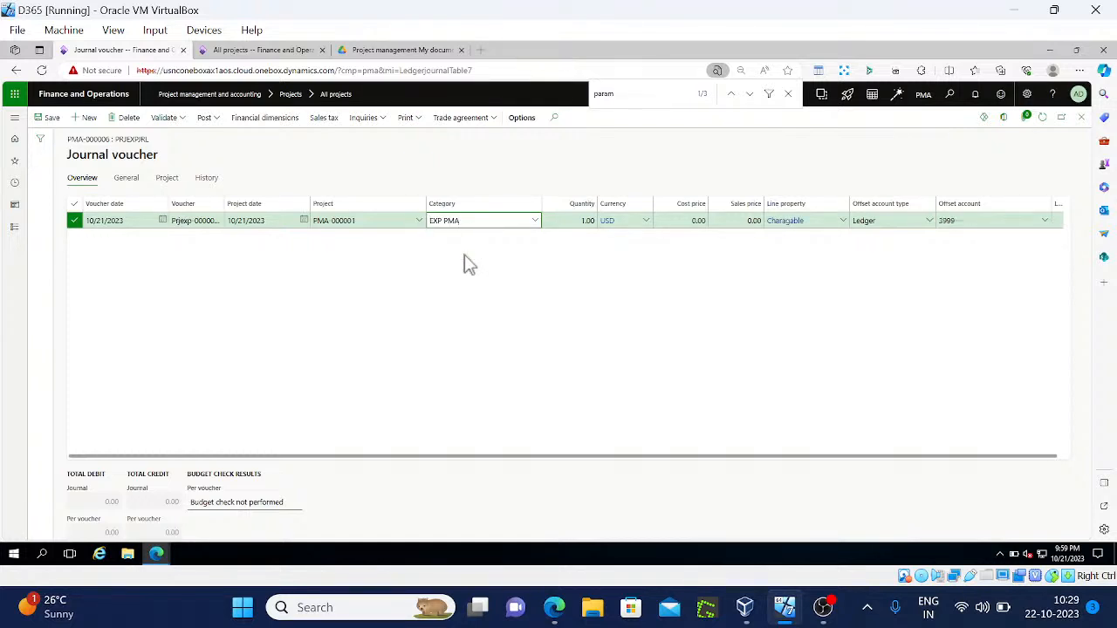
click(788, 94)
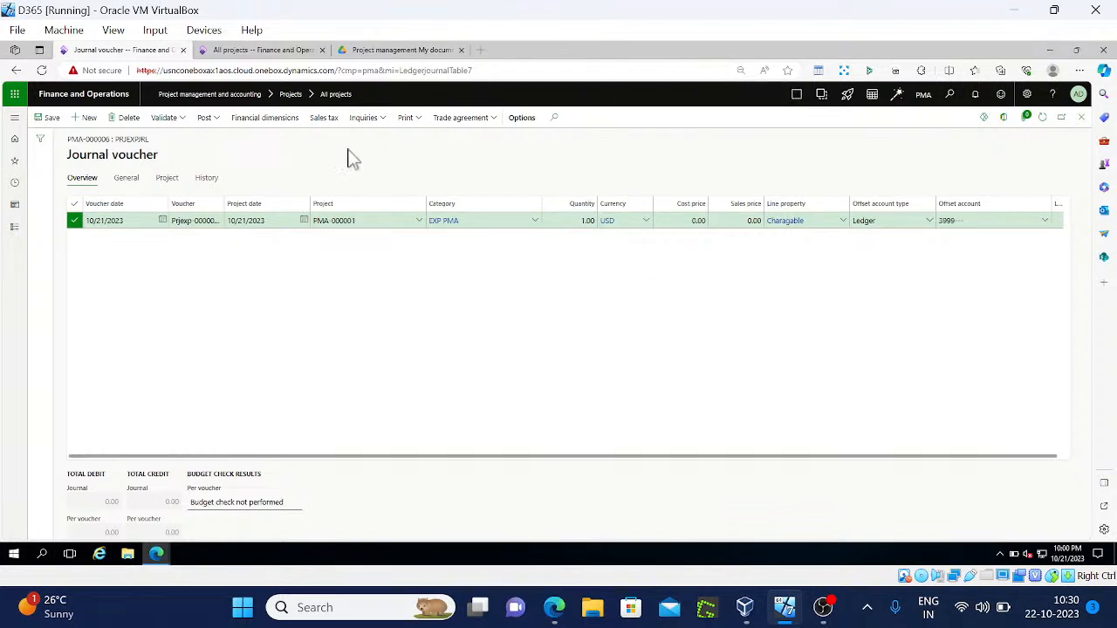
click(43, 121)
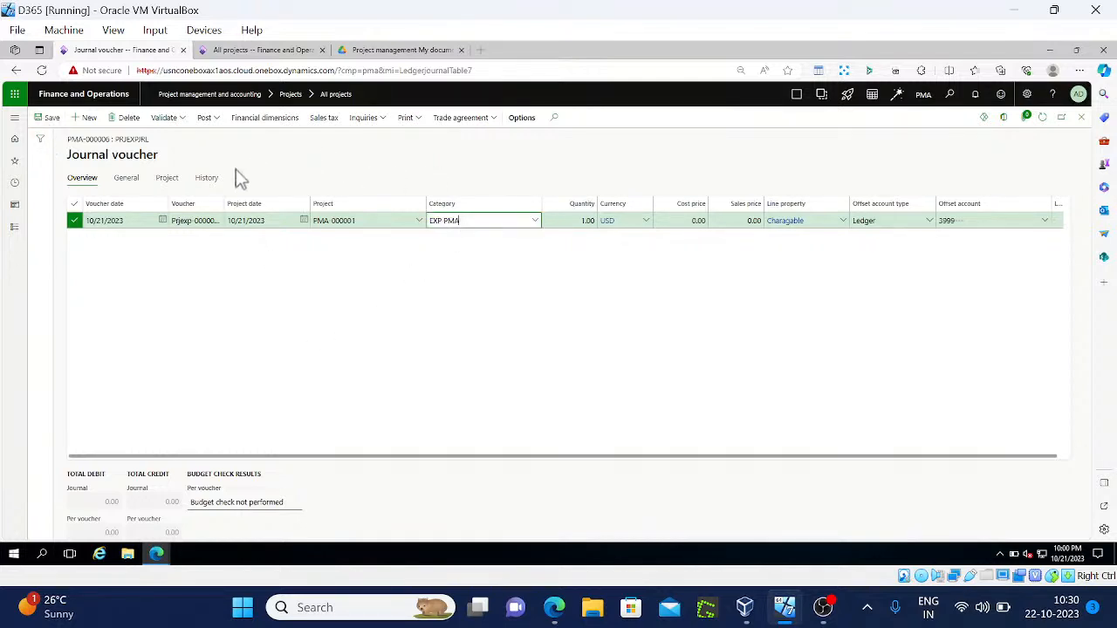
click(261, 50)
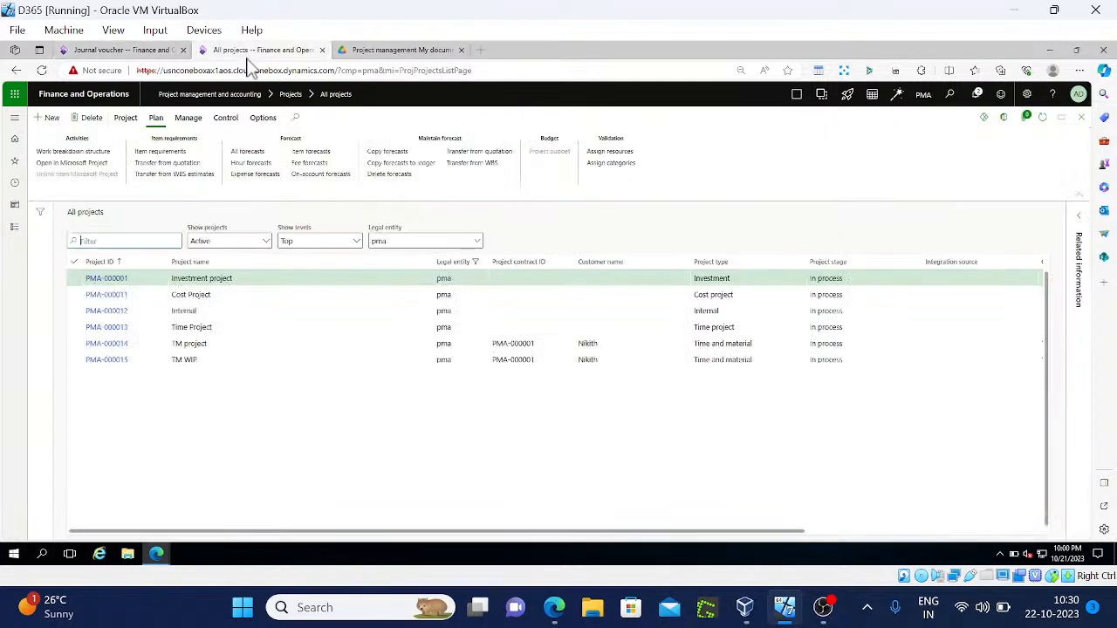
Set Project/category validation to None in Project management and accounting parameters and save
click(14, 227)
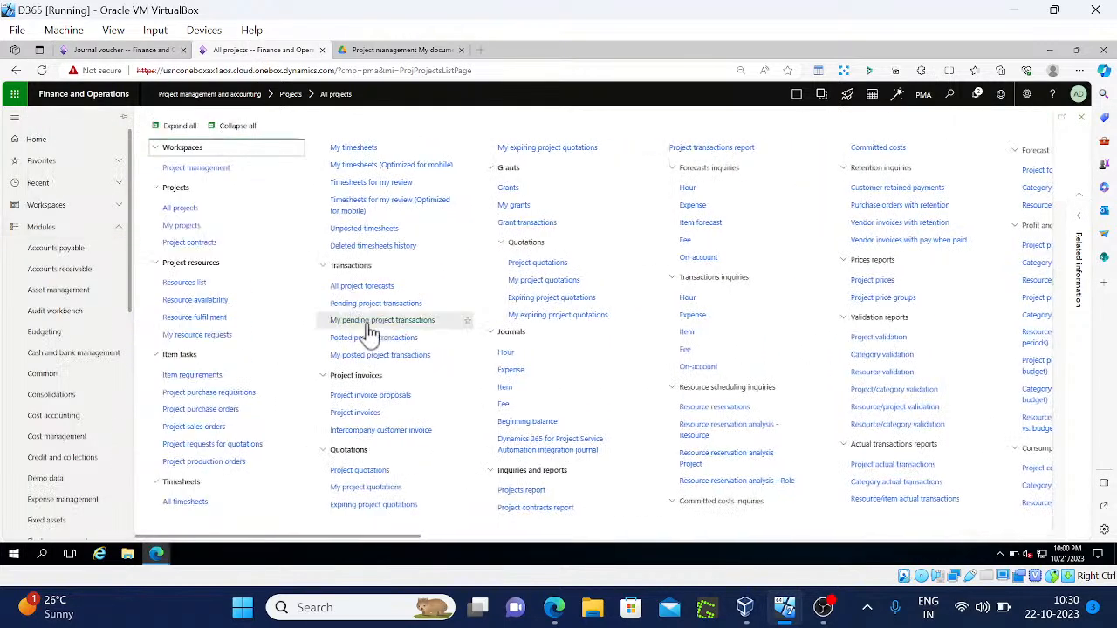
key(ctrl+f)
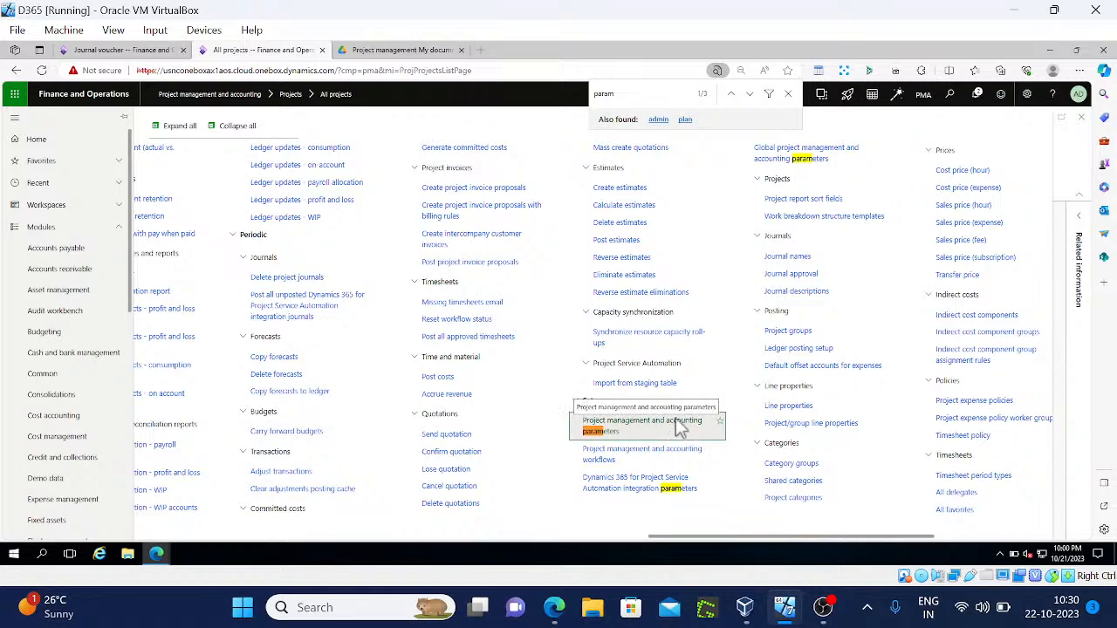
click(678, 424)
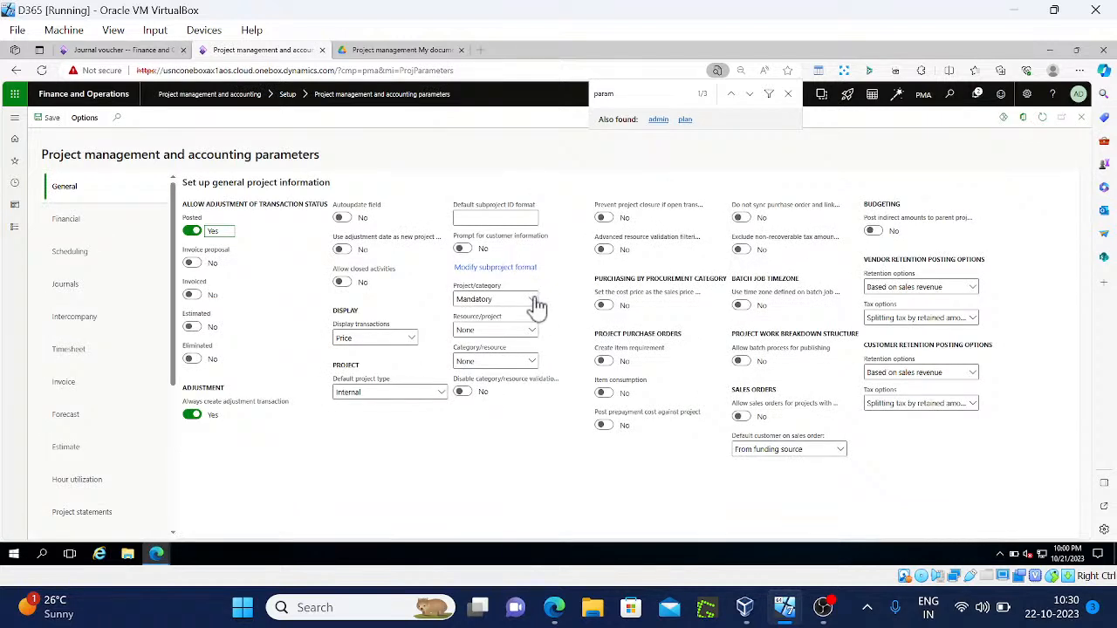
click(536, 305)
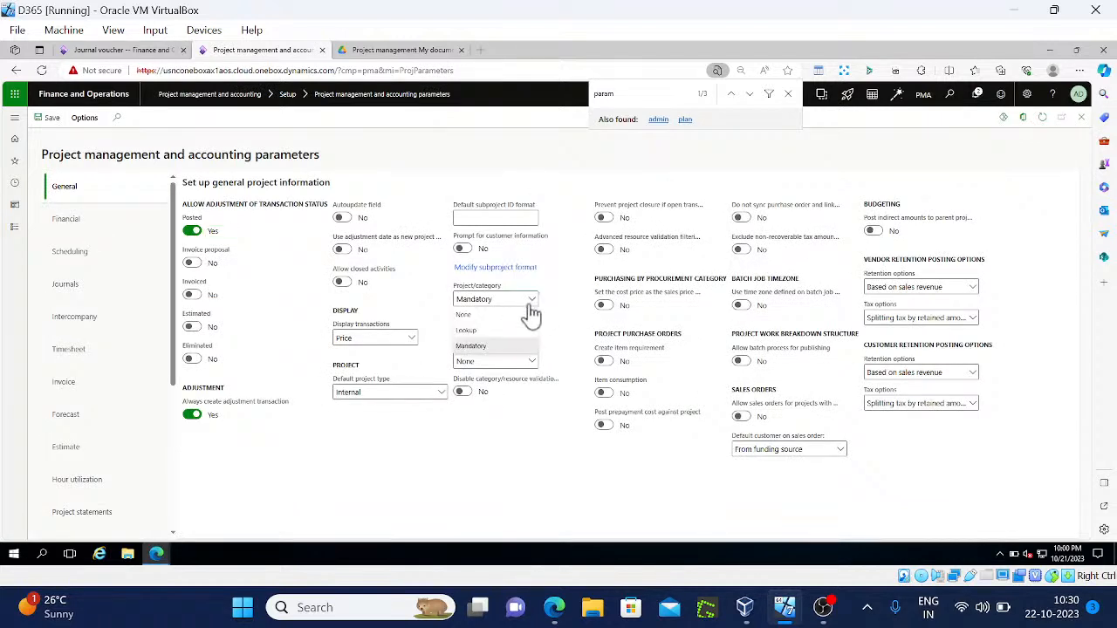
click(483, 322)
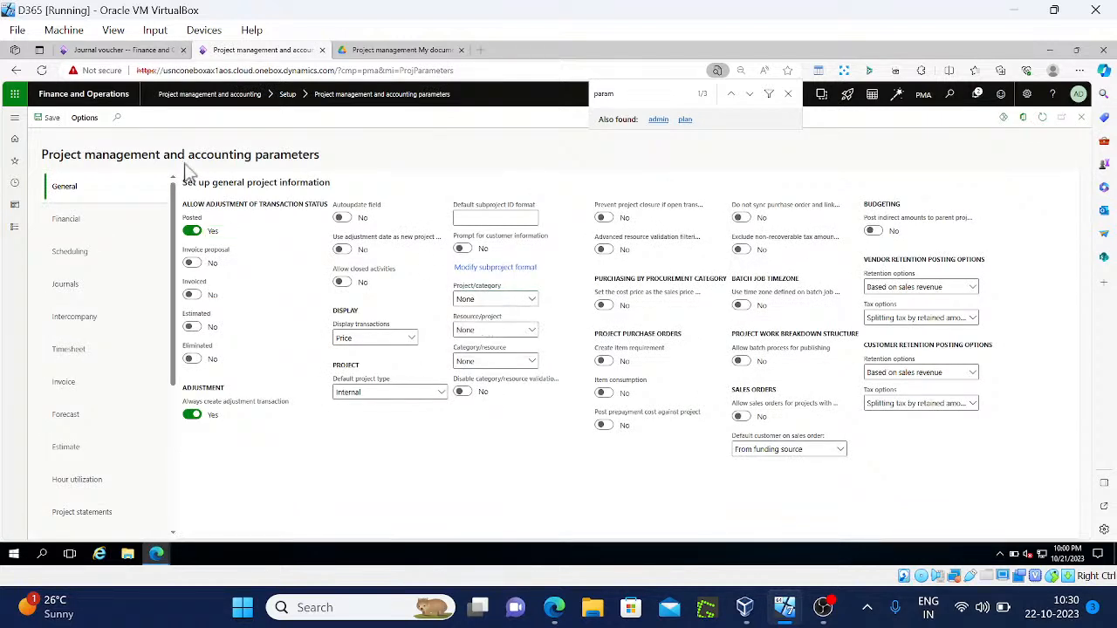
click(50, 121)
click(145, 50)
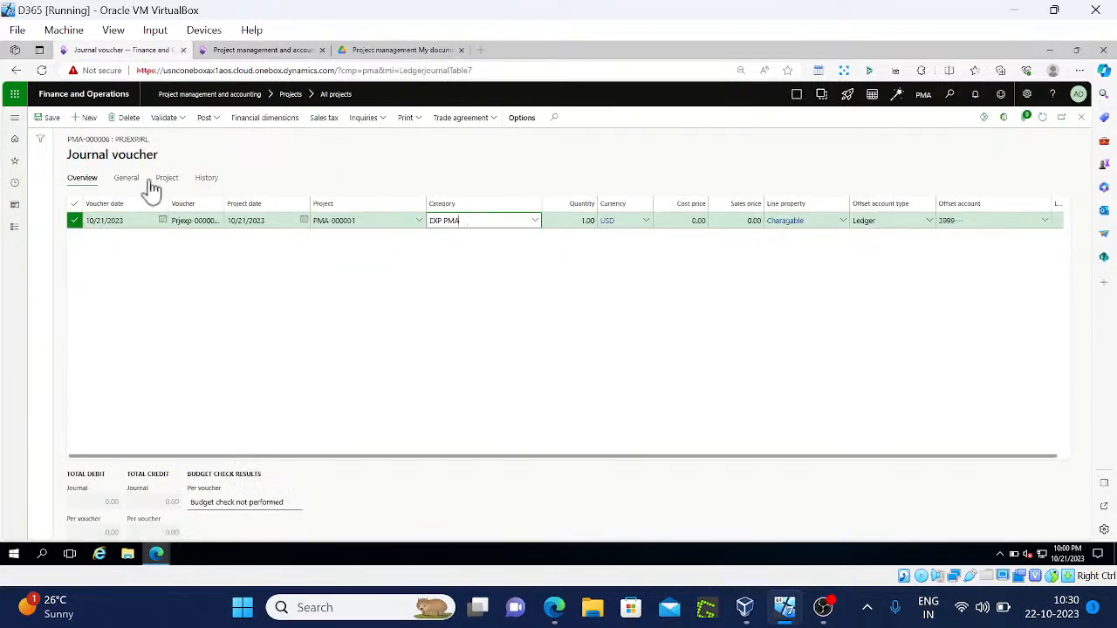
Delete the existing journal line and close the journal voucher
click(130, 121)
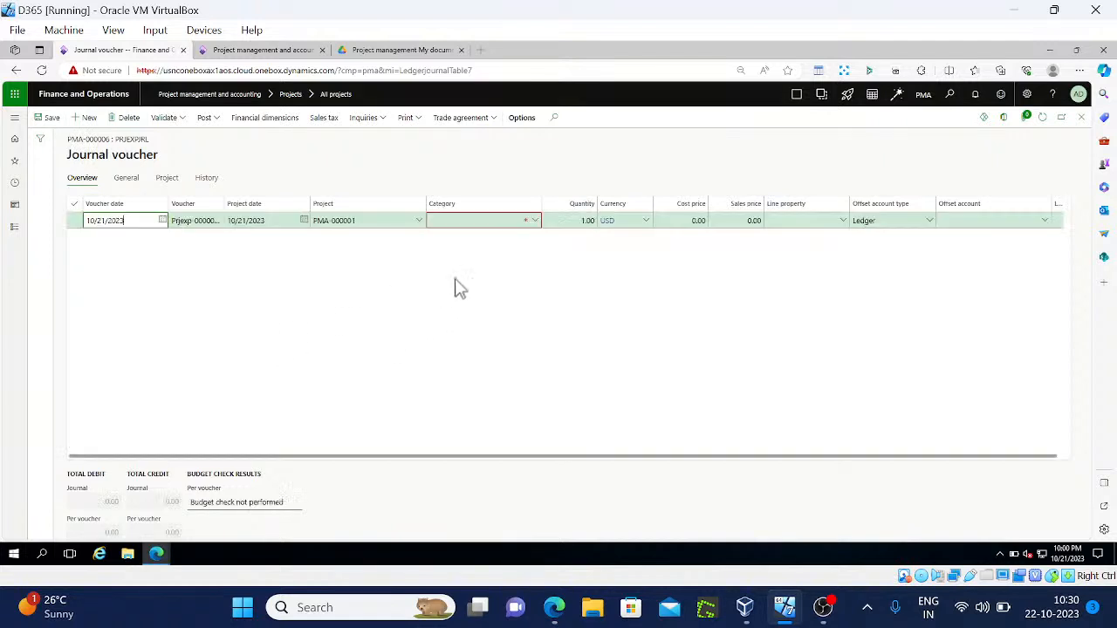
click(537, 221)
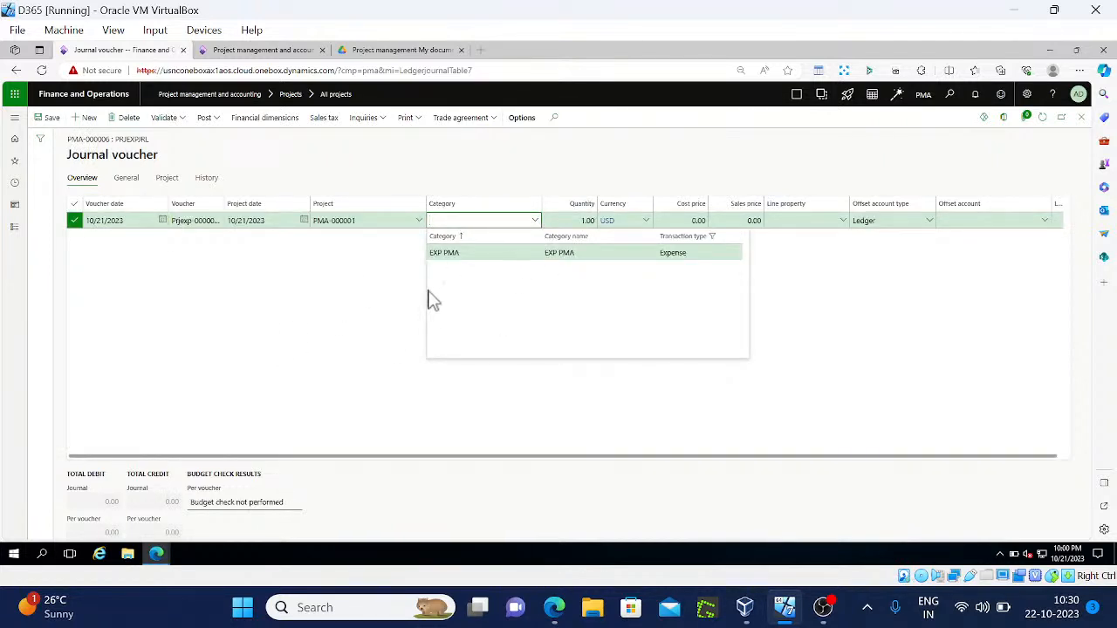
click(342, 302)
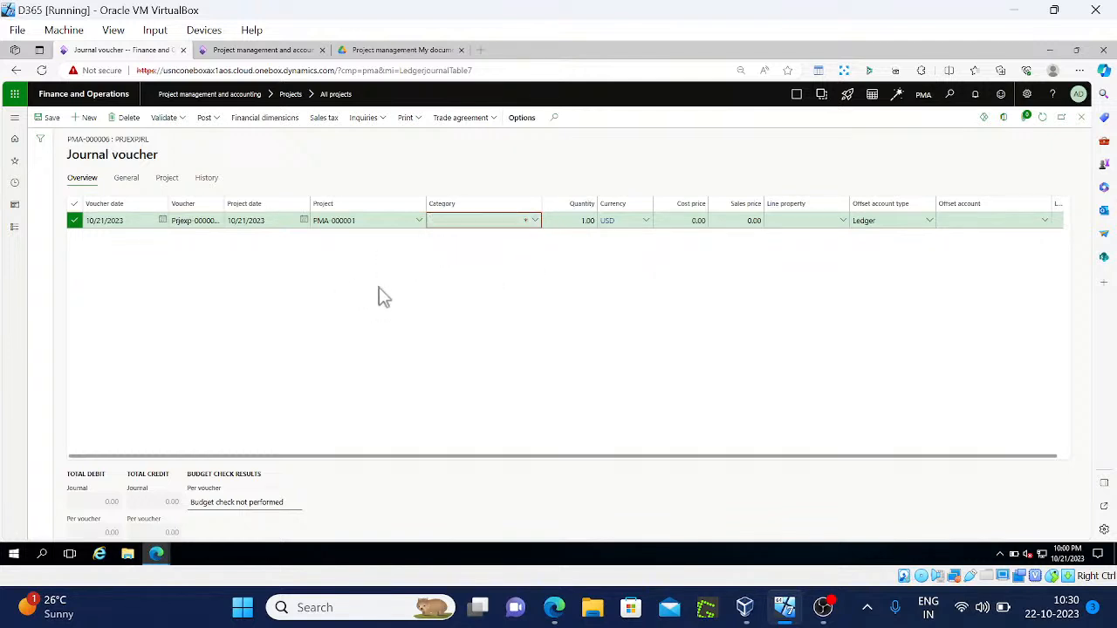
click(124, 119)
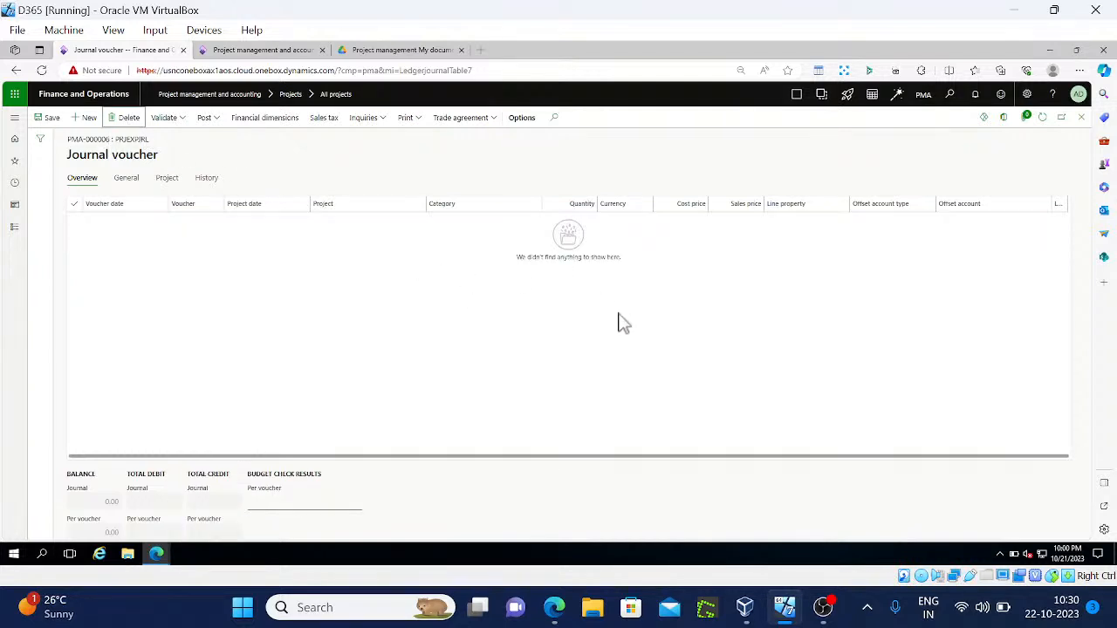
key(Escape)
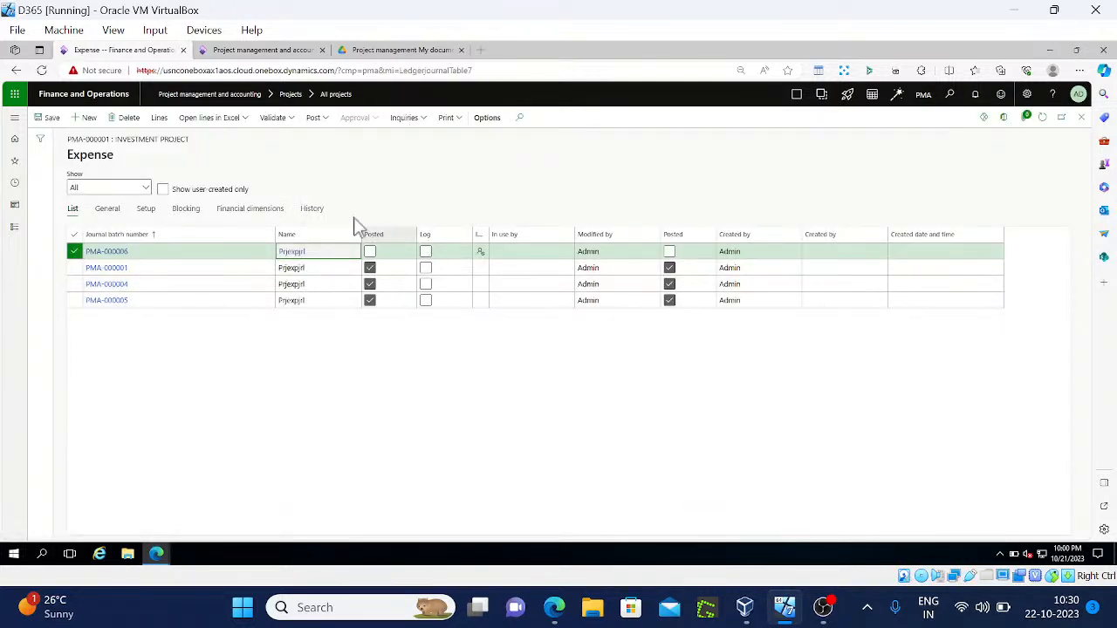
Reopen journal PMA-000006's lines and view details behind the Category field
click(163, 124)
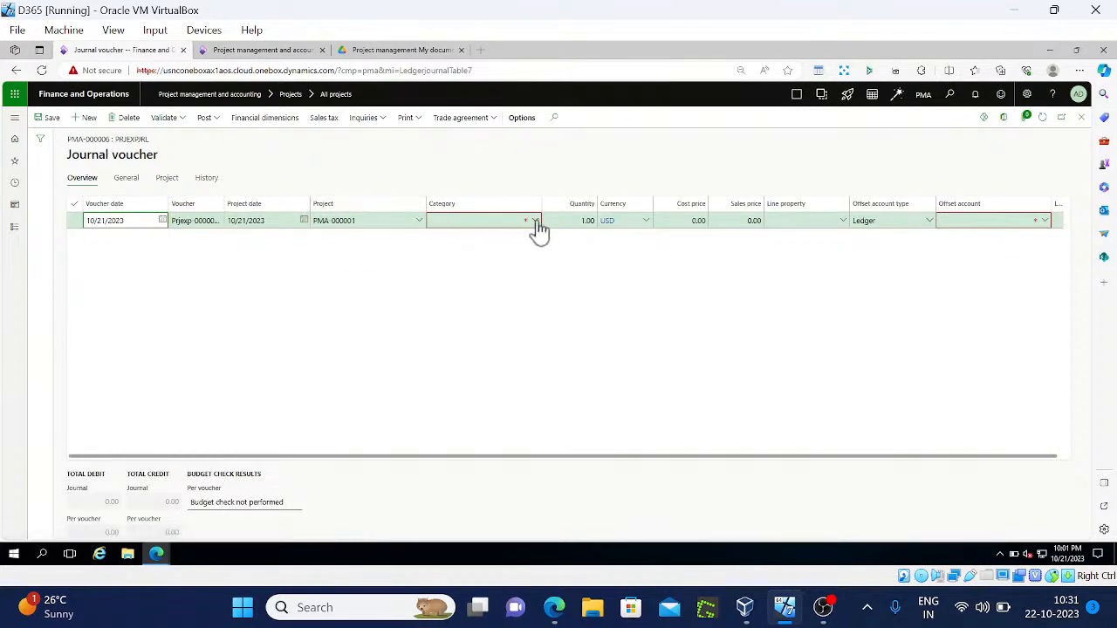
right_click(538, 227)
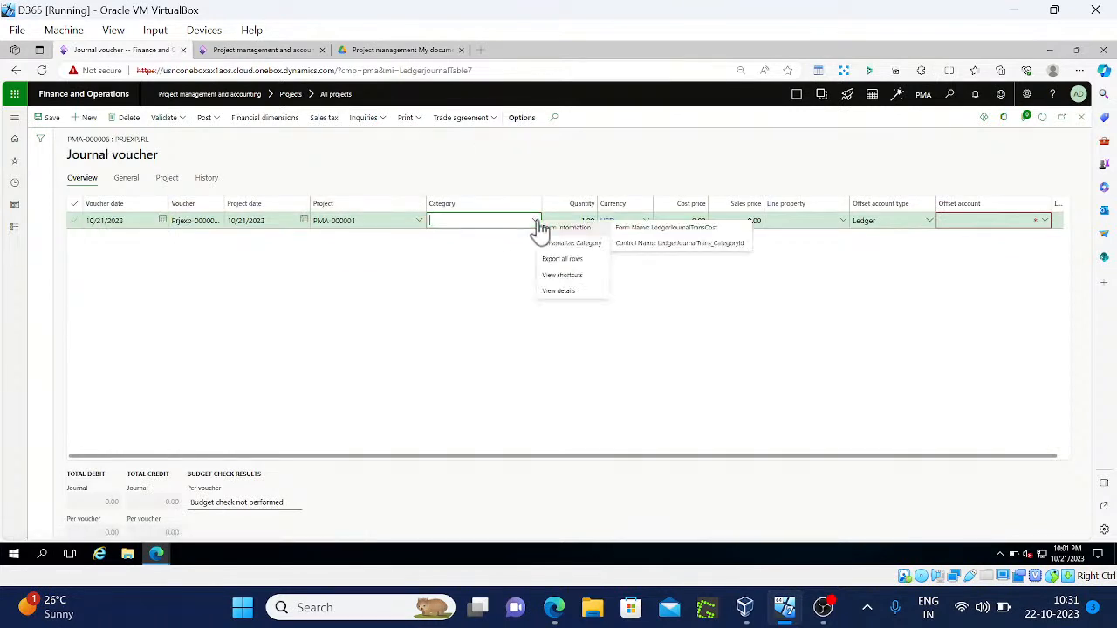
click(582, 290)
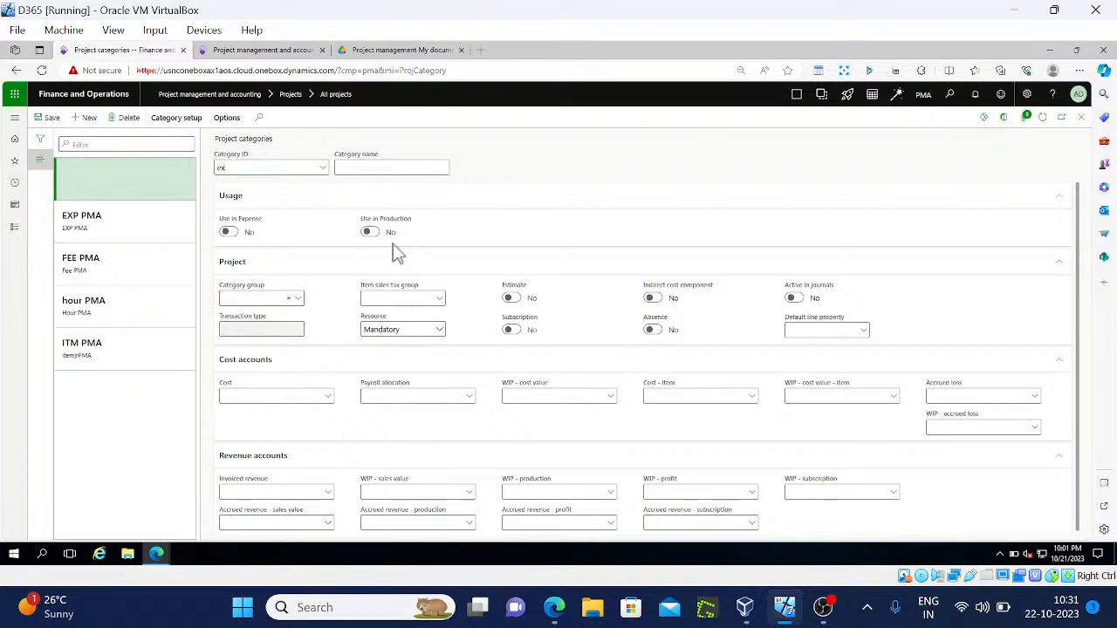
Enter category ID exp pma in Project categories, then view its Shared categories details
text(PMA1)
key(Tab)
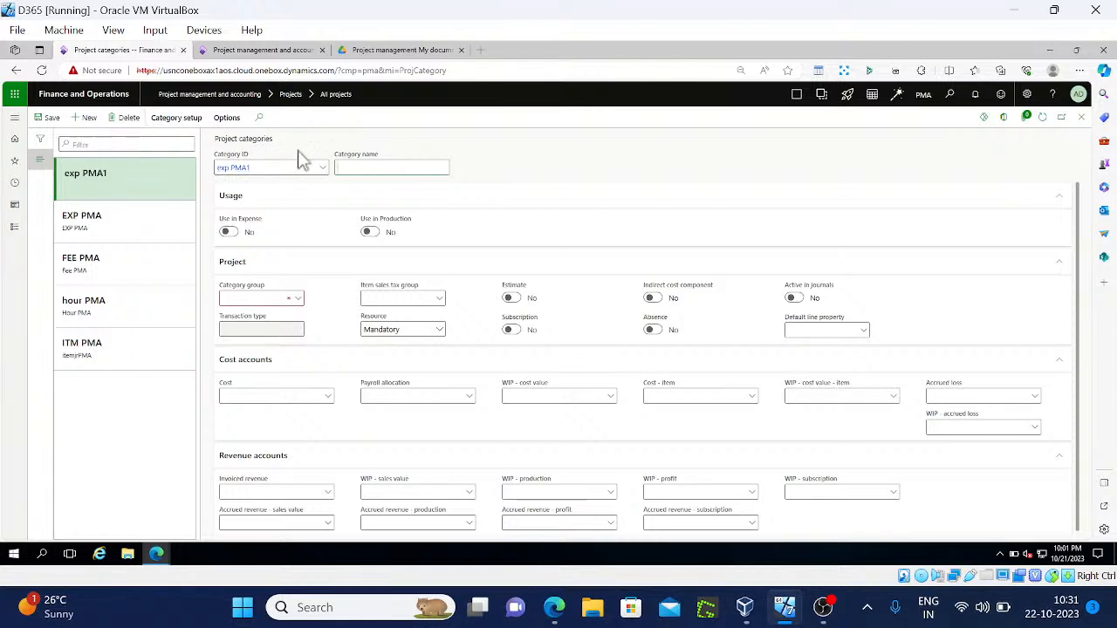
click(289, 168)
key(BackSpace)
click(321, 167)
right_click(321, 175)
mouse_move(323, 179)
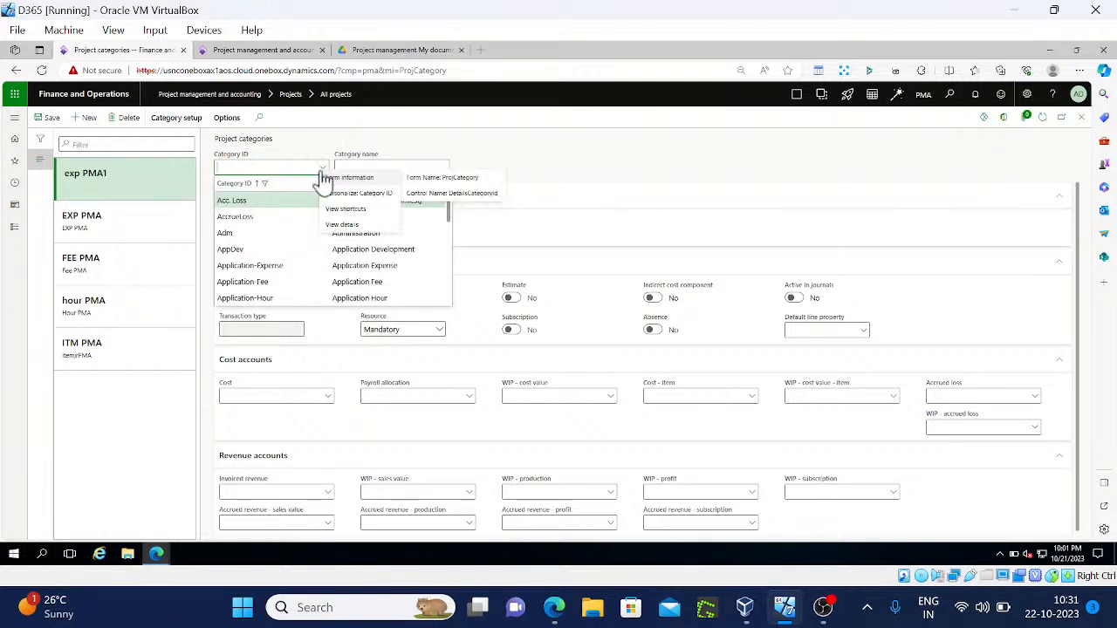
click(353, 225)
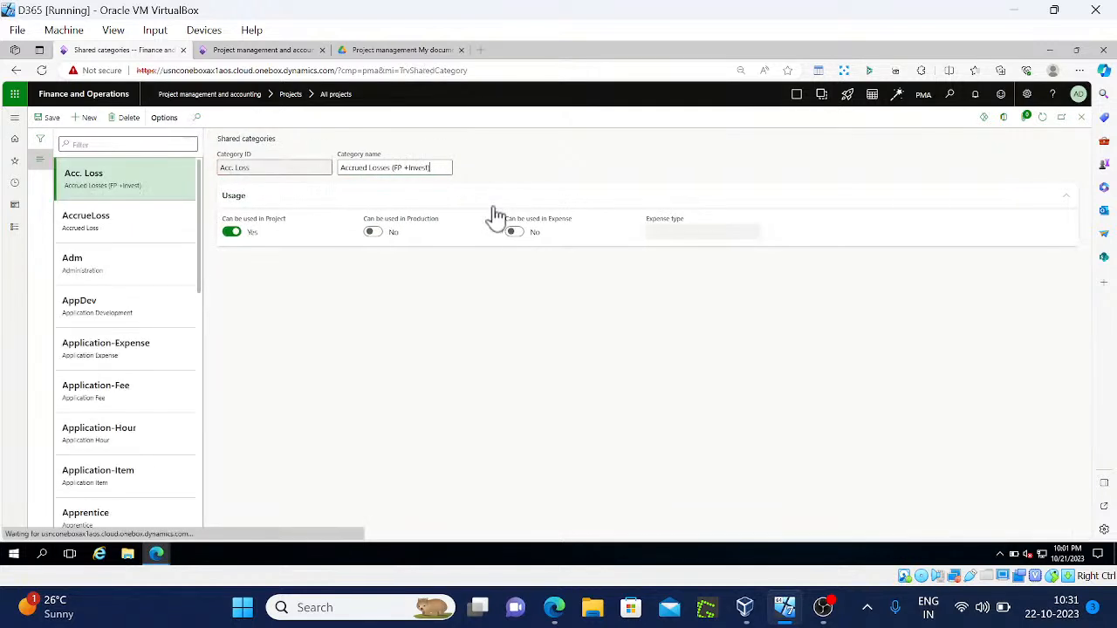
Create shared category exp pma1 usable in Project, save it and close the form
click(89, 118)
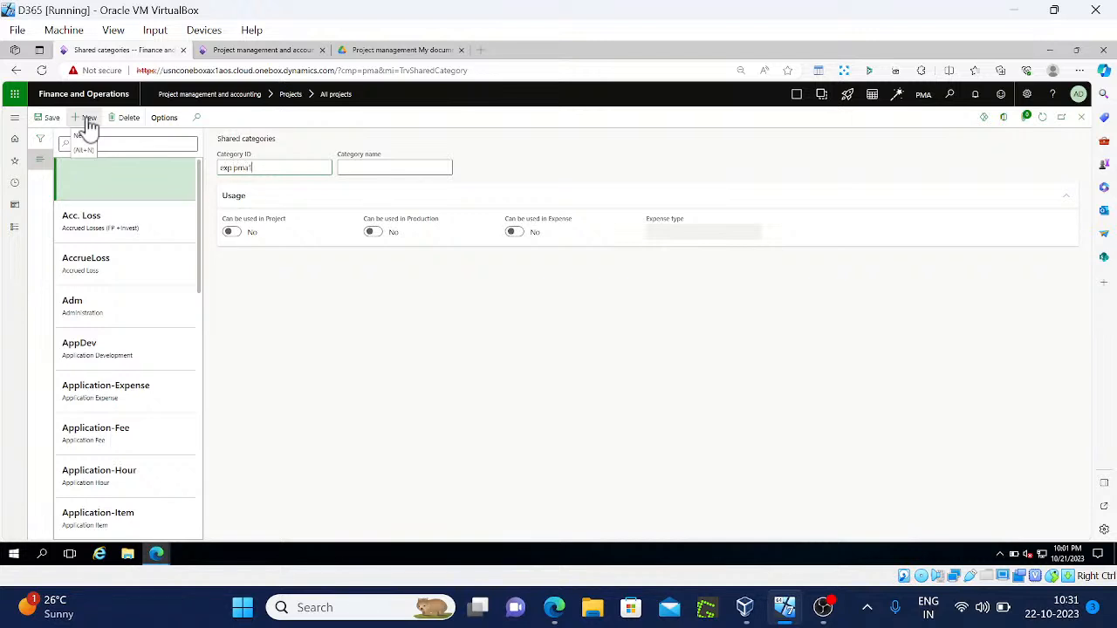
key(Tab)
text(exp pma1)
click(232, 232)
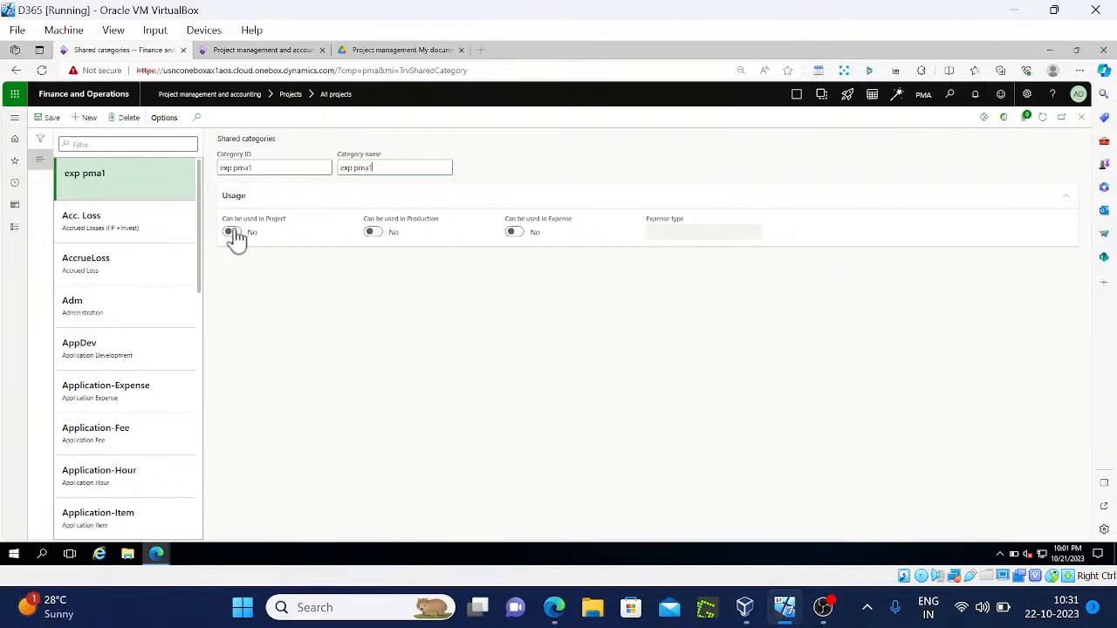
click(48, 122)
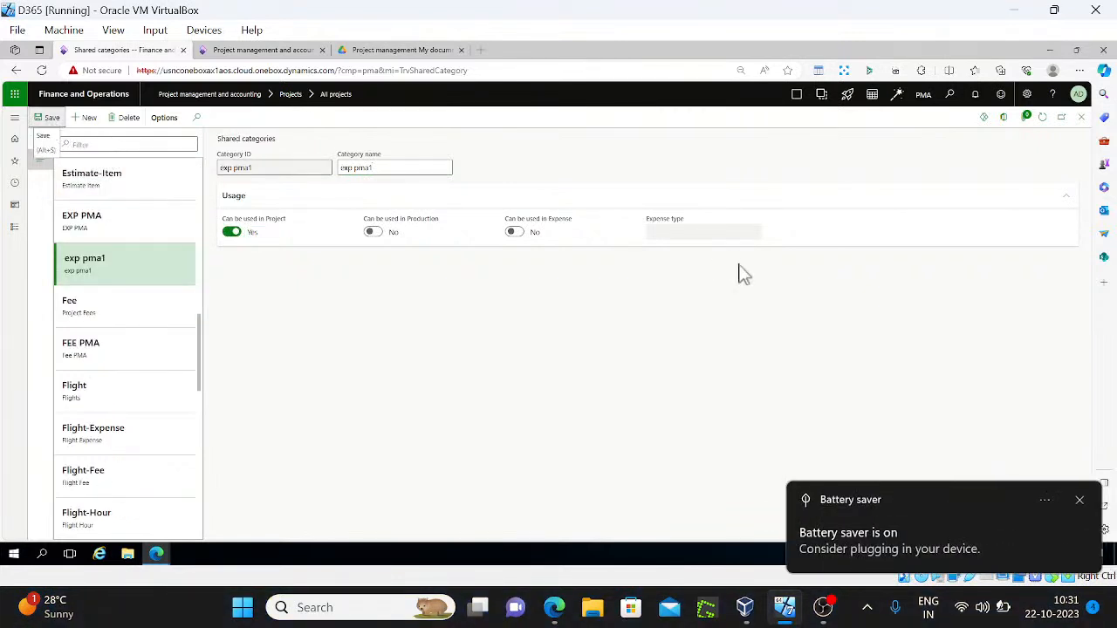
click(1079, 122)
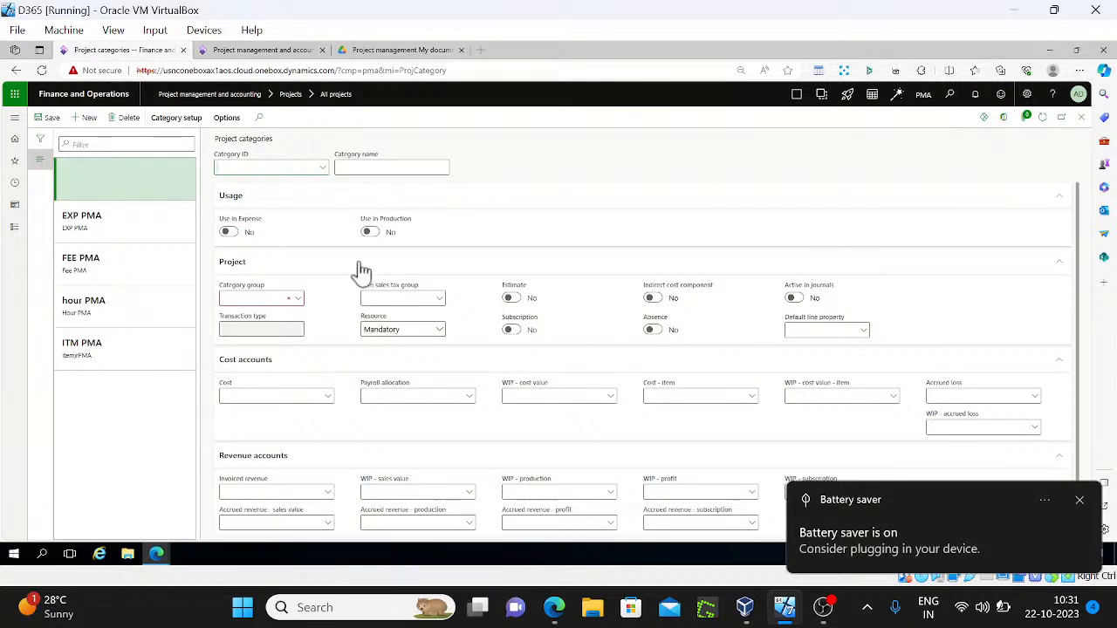
Add project category exp pma1 with category group EX Catgrp, then save and close
click(321, 170)
text(ex)
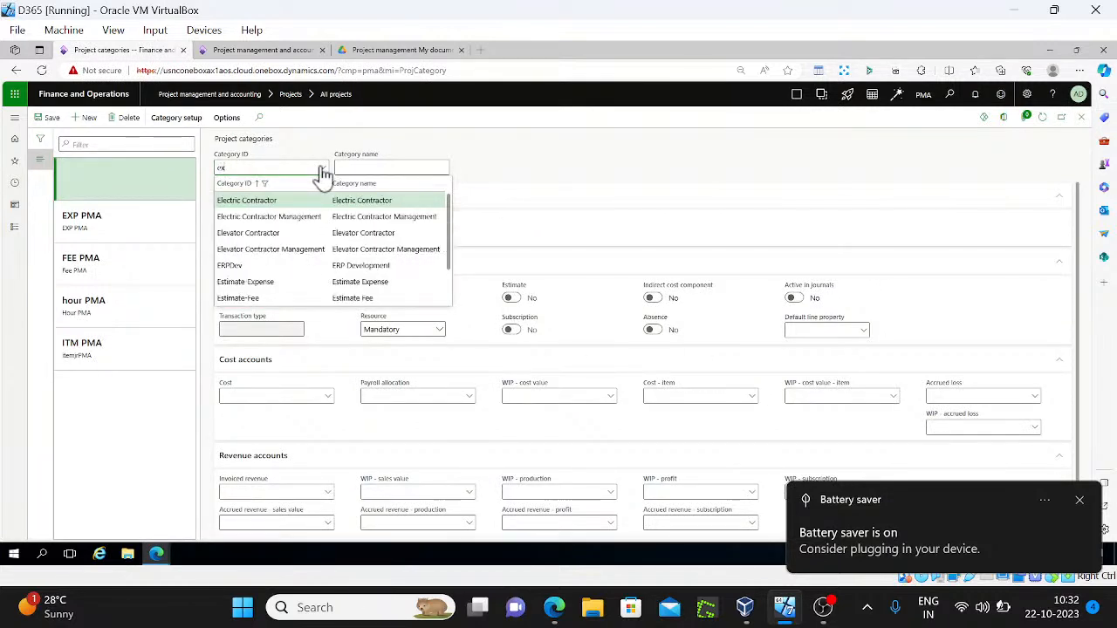
text(p)
click(279, 205)
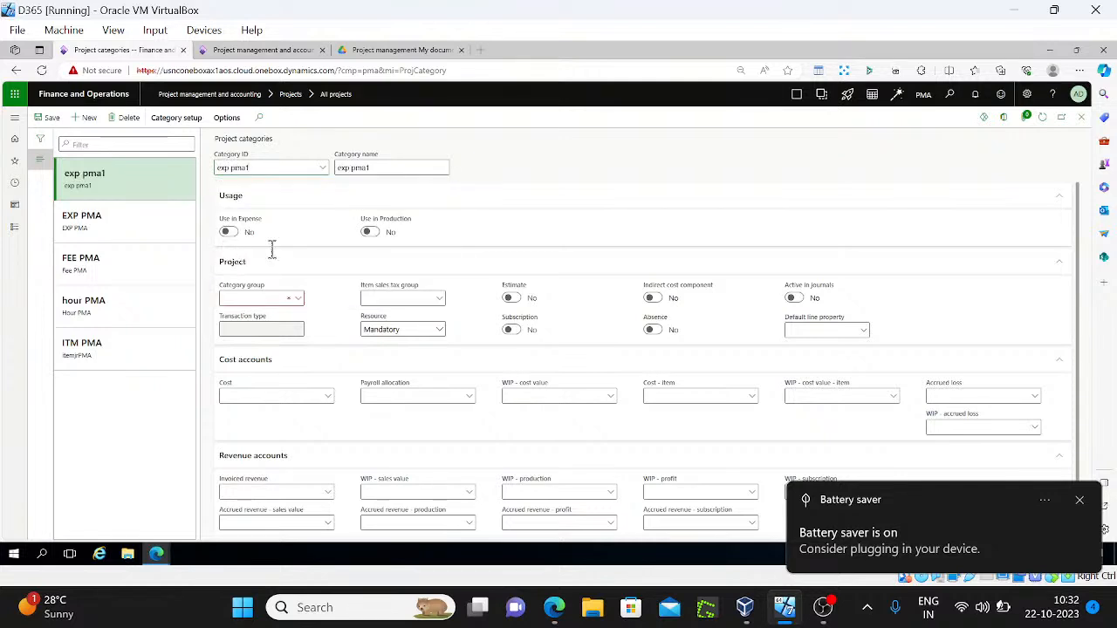
click(296, 300)
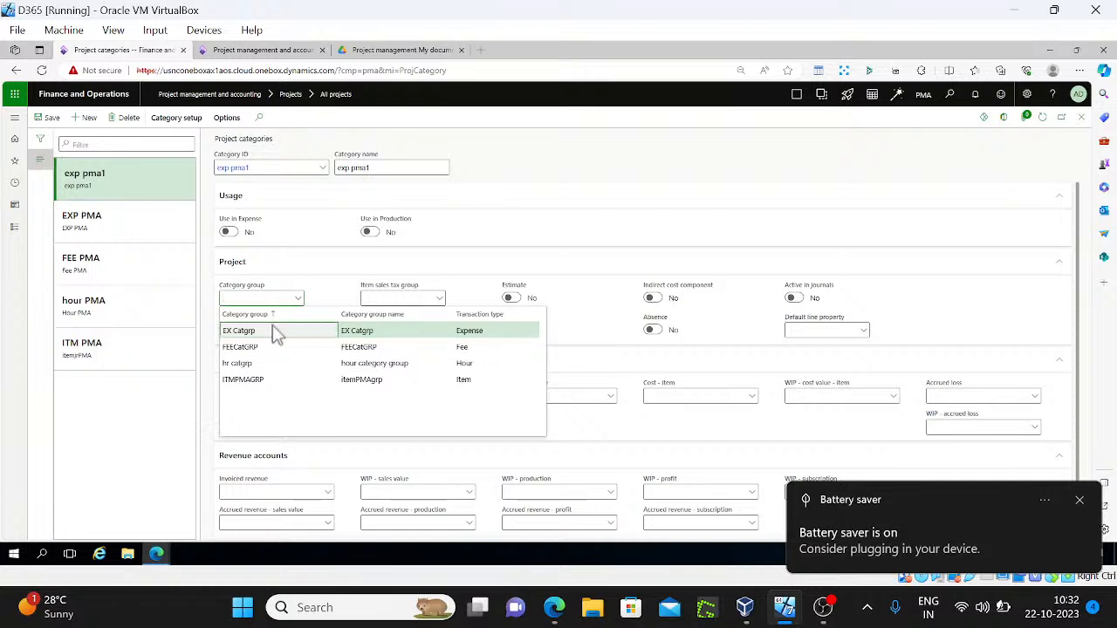
click(274, 330)
click(47, 119)
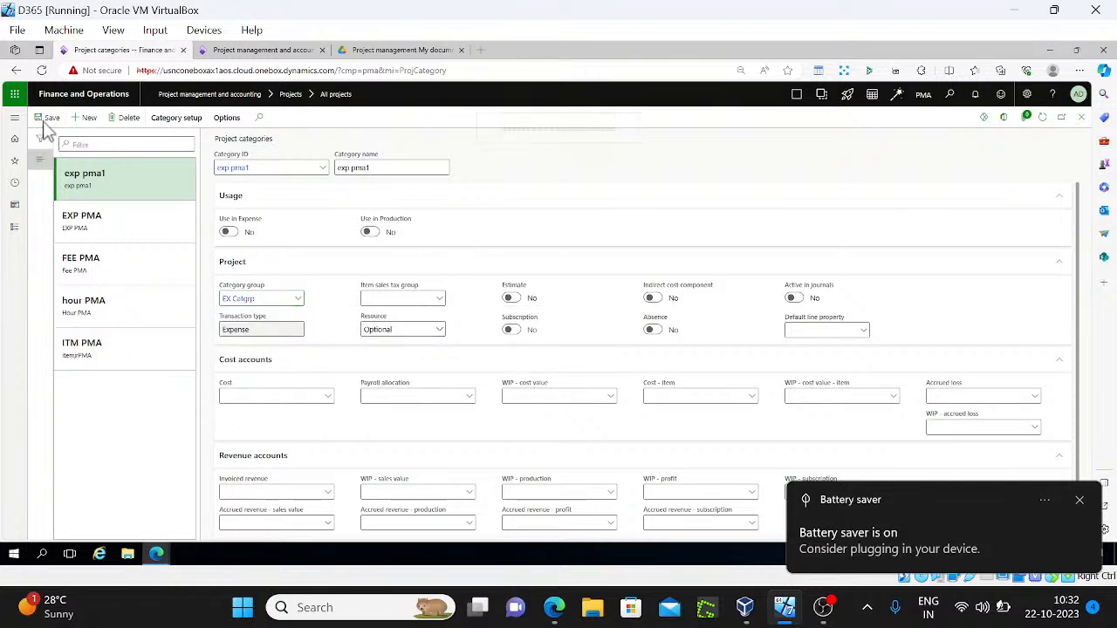
click(1081, 117)
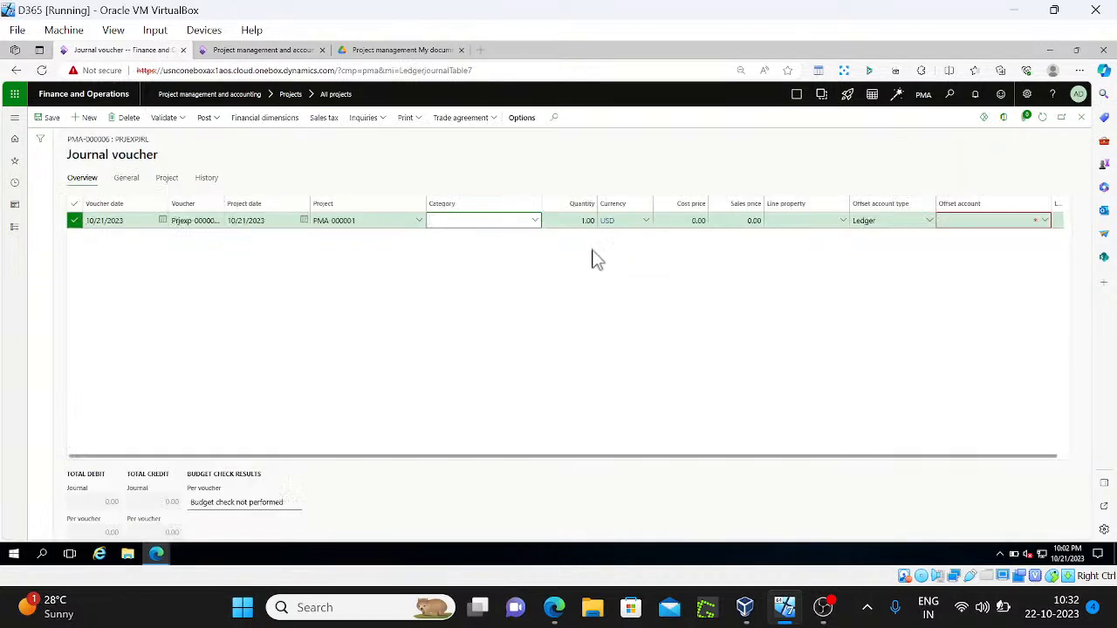
Change Project/category validation to Lookup in the parameters tab and close the form
click(533, 224)
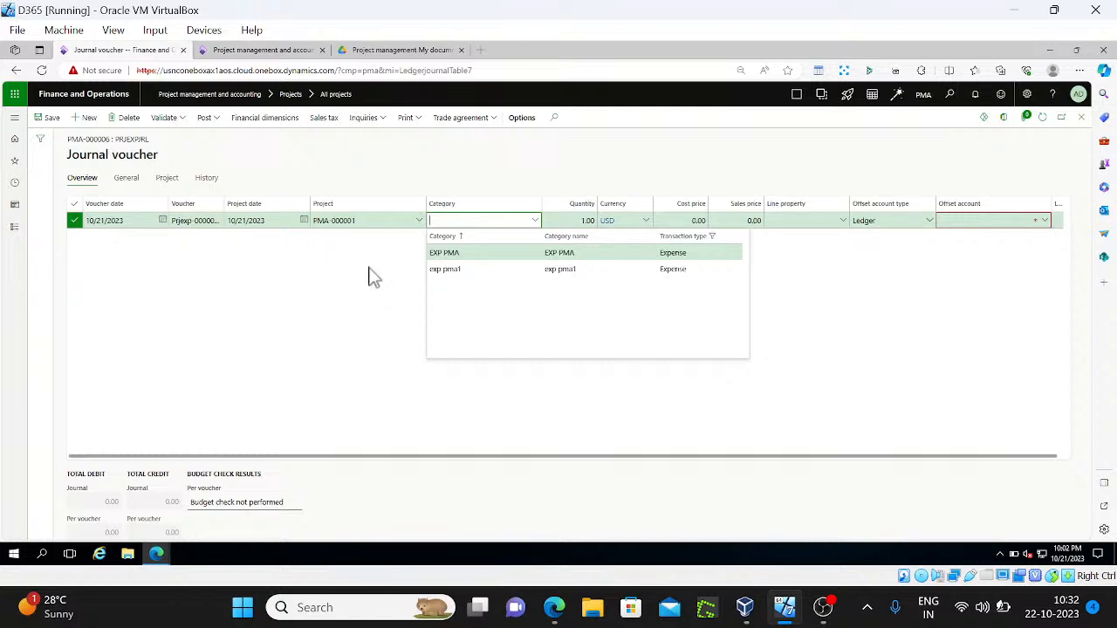
click(253, 50)
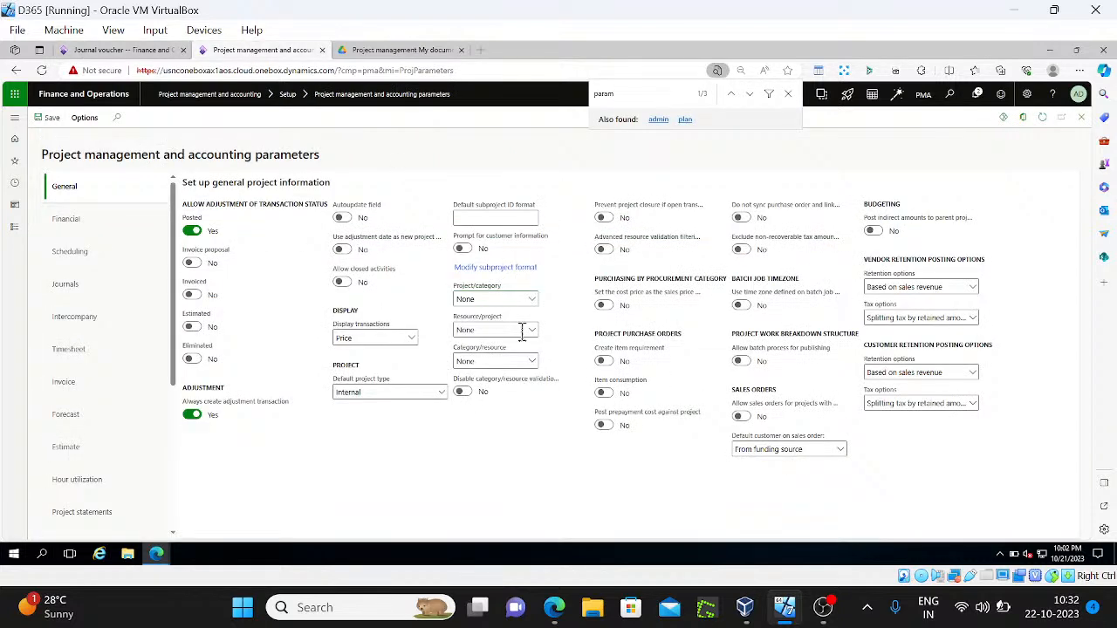
click(532, 301)
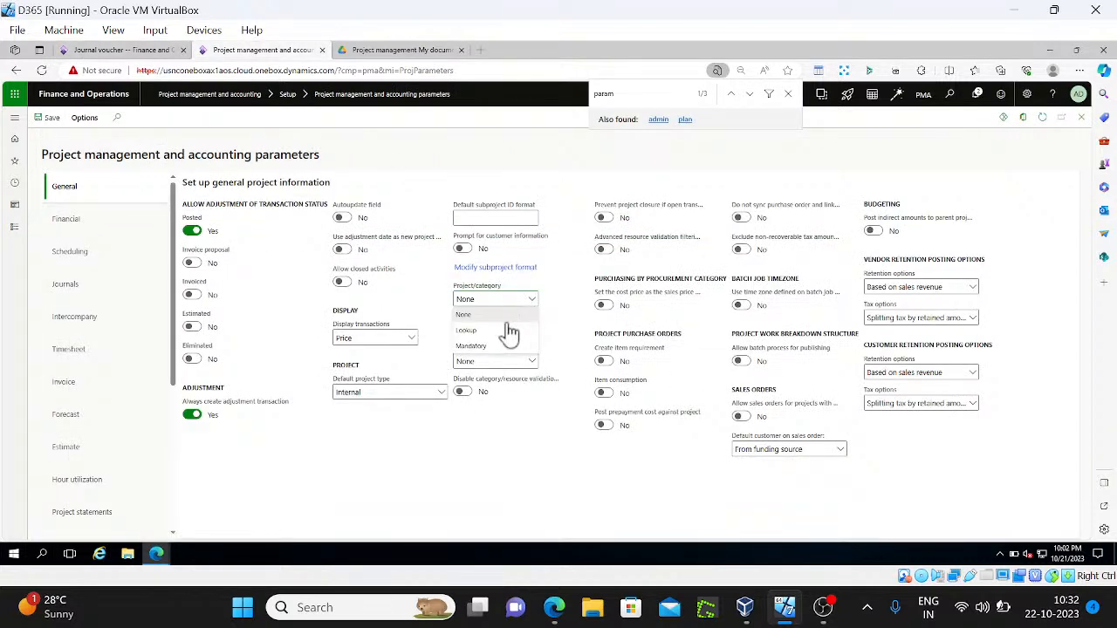
click(478, 332)
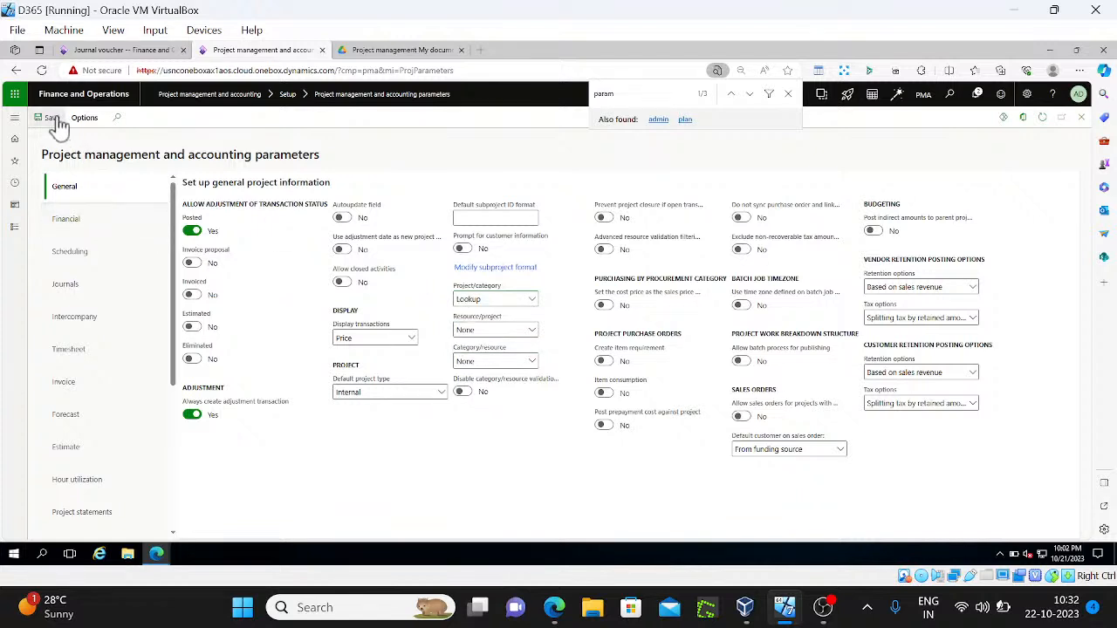
click(1081, 117)
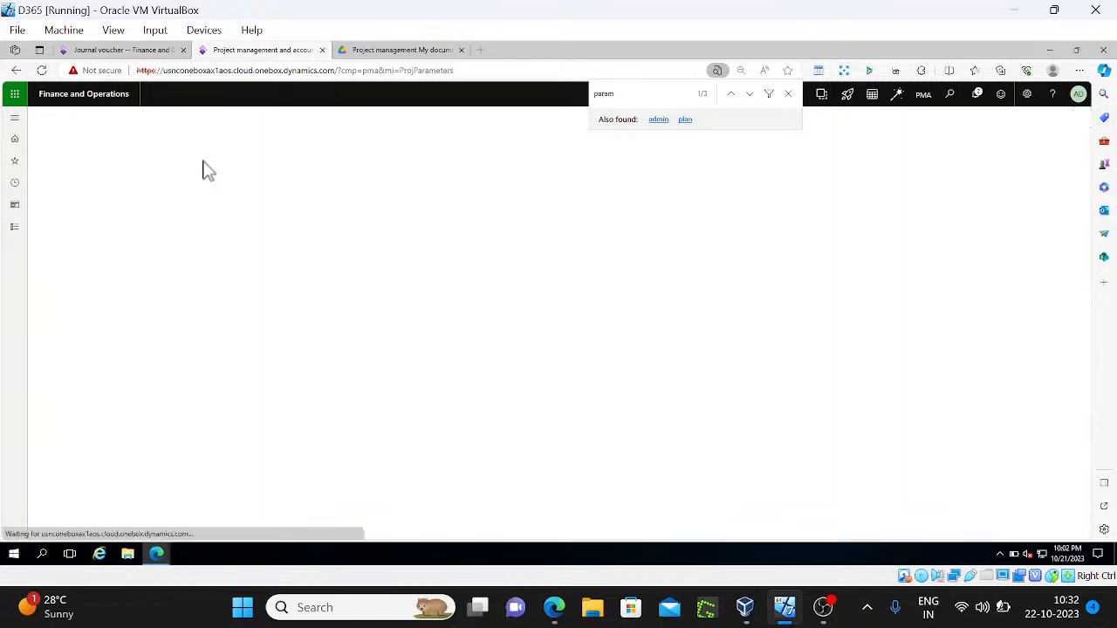
click(124, 49)
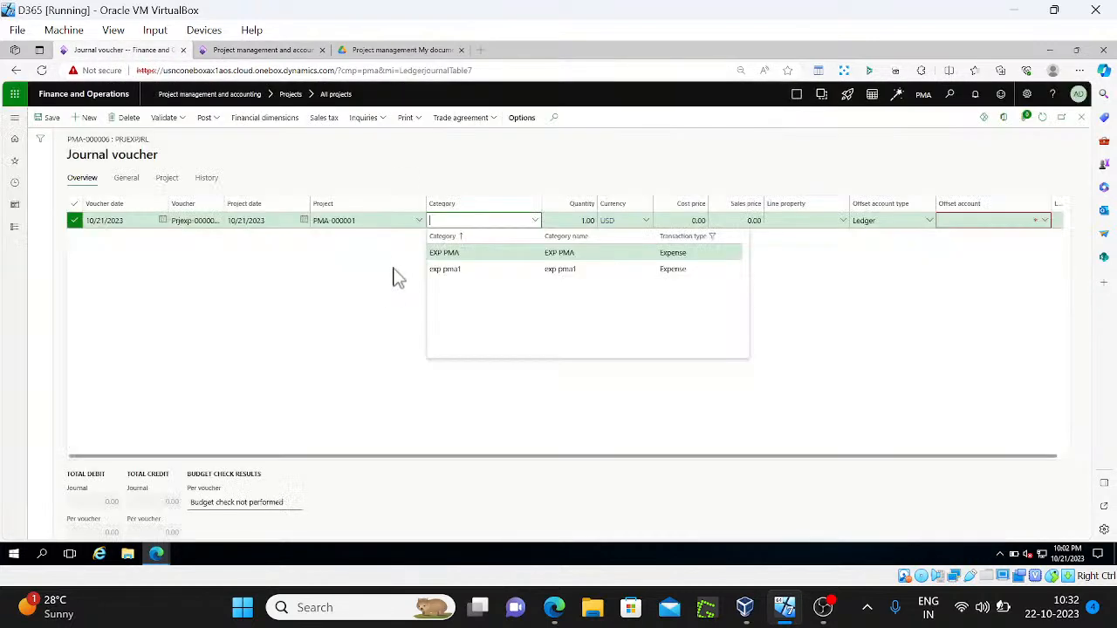
click(218, 255)
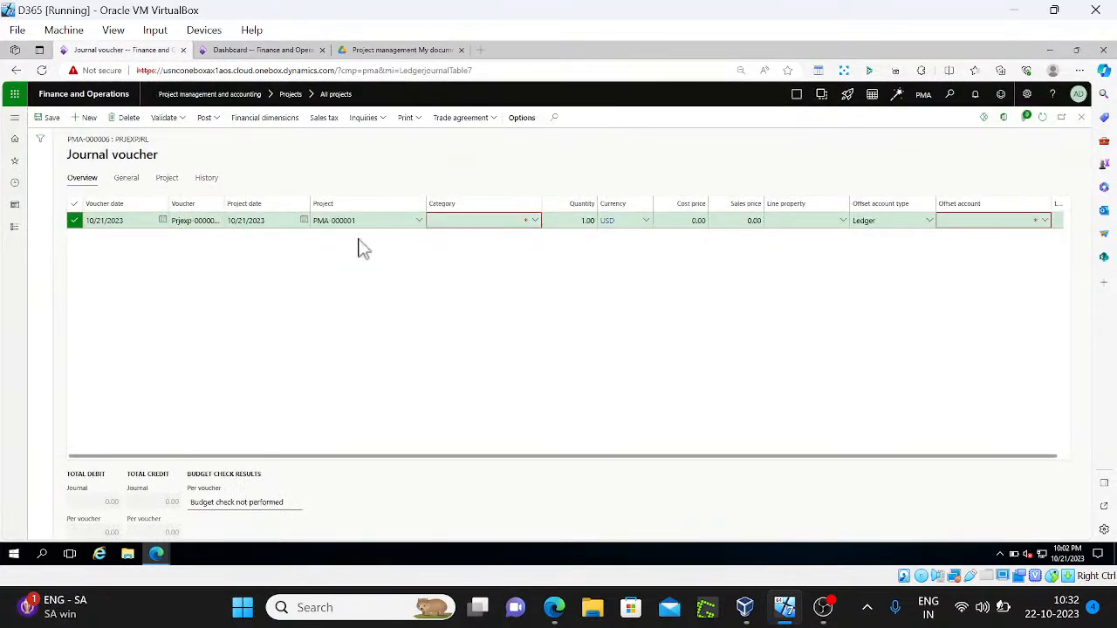
Fill the journal line with category exp pma1, cost price 300 and offset account 3999, then post it
click(538, 225)
click(536, 222)
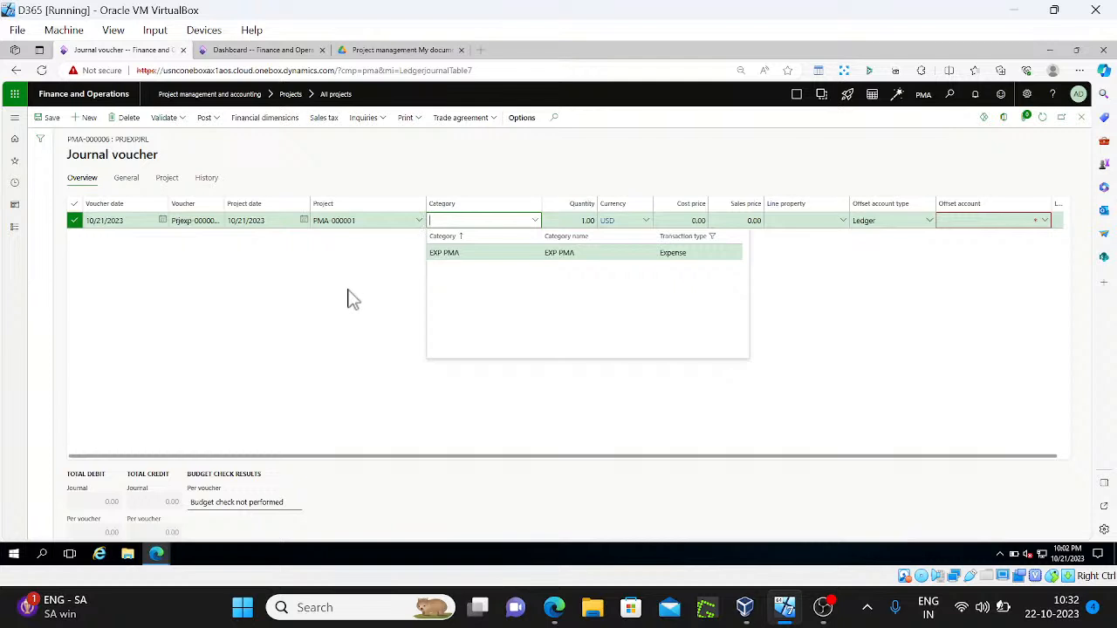
text(exp p)
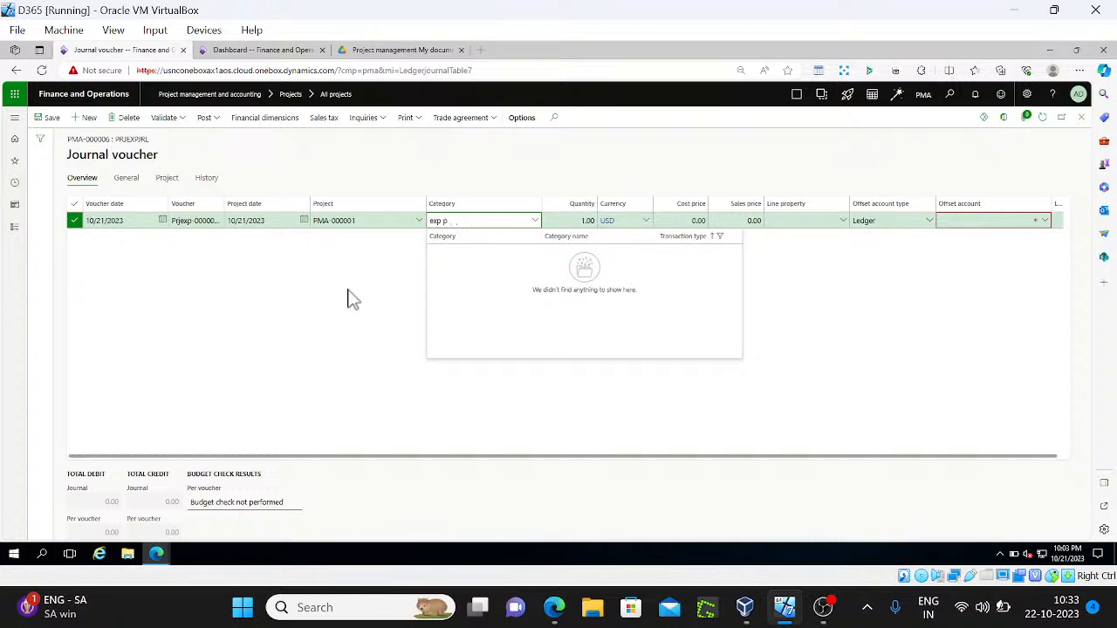
text(amma1)
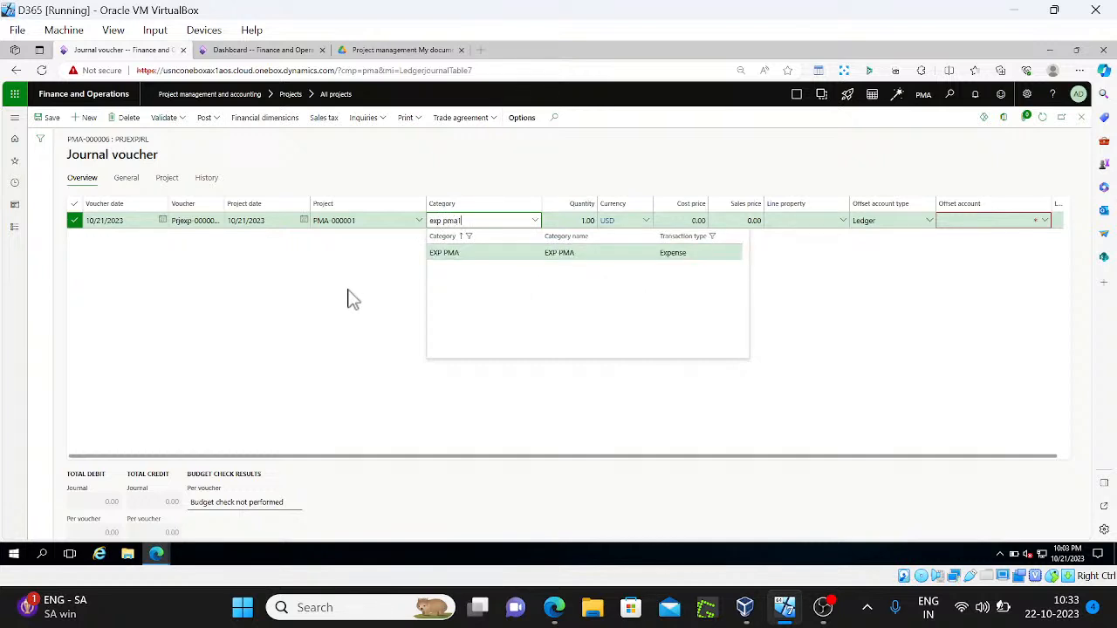
key(Tab)
key(Tab)
key(Tab)
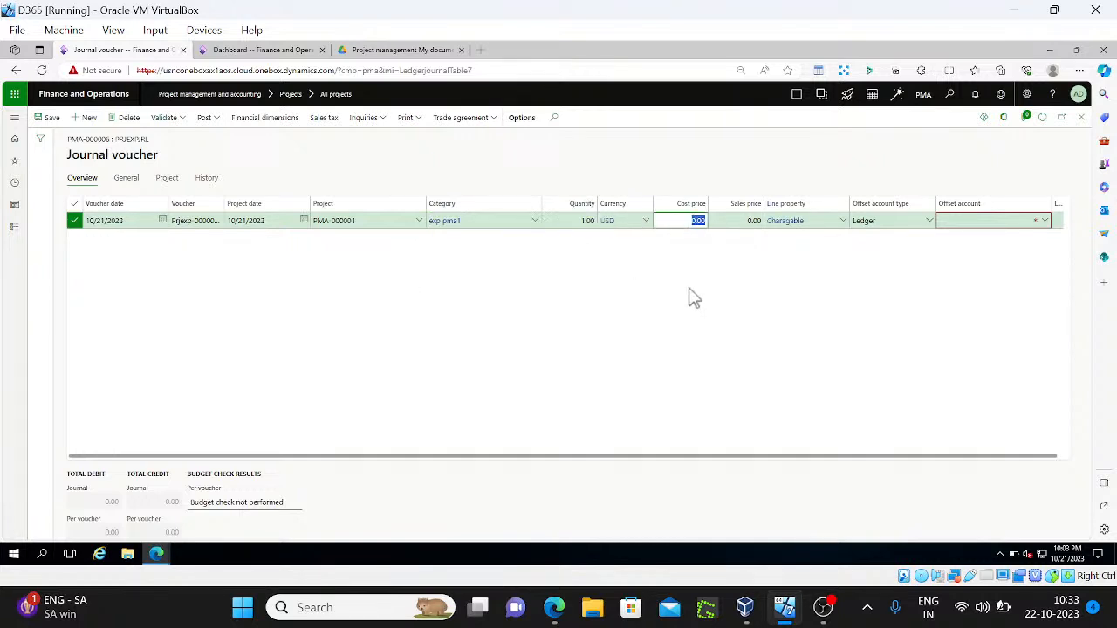
text(300)
key(Tab)
key(Tab)
key(Tab)
key(Tab)
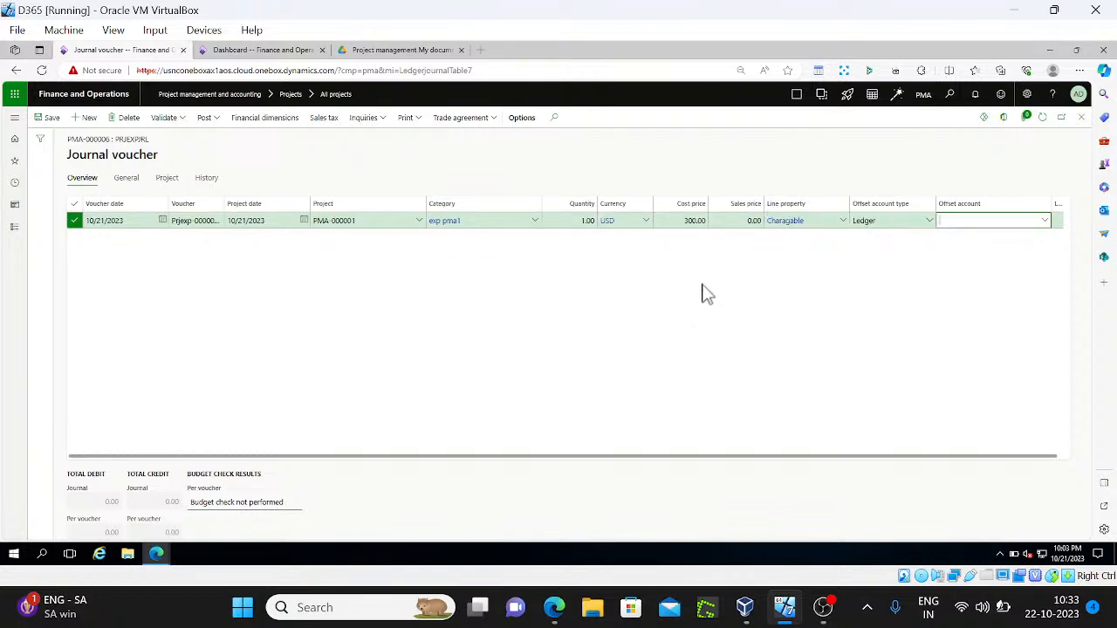
text(3999)
key(Tab)
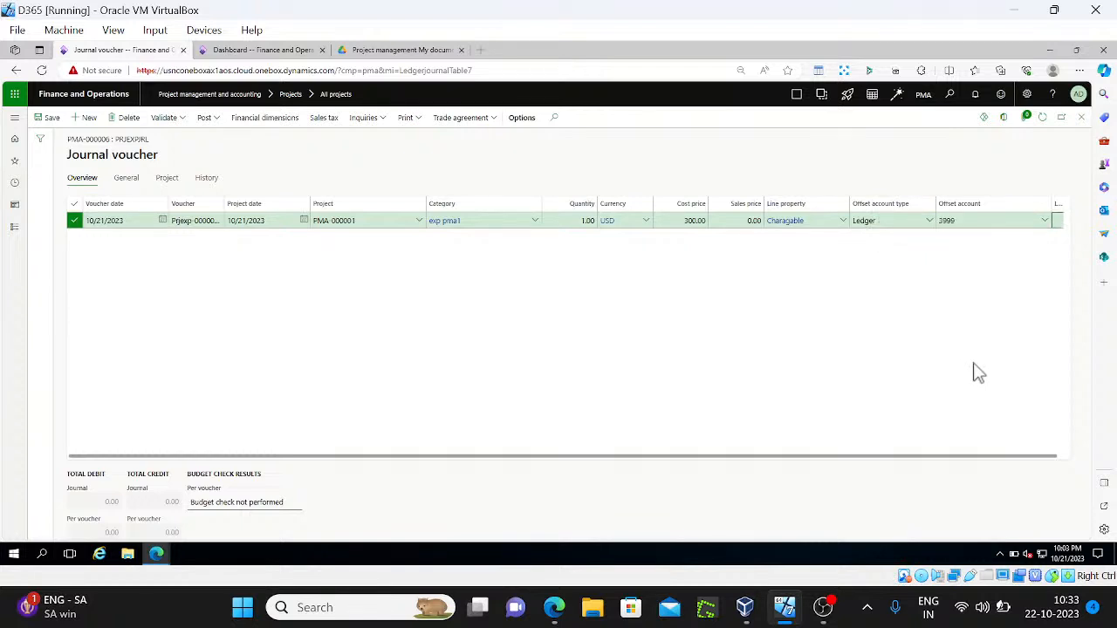
click(222, 121)
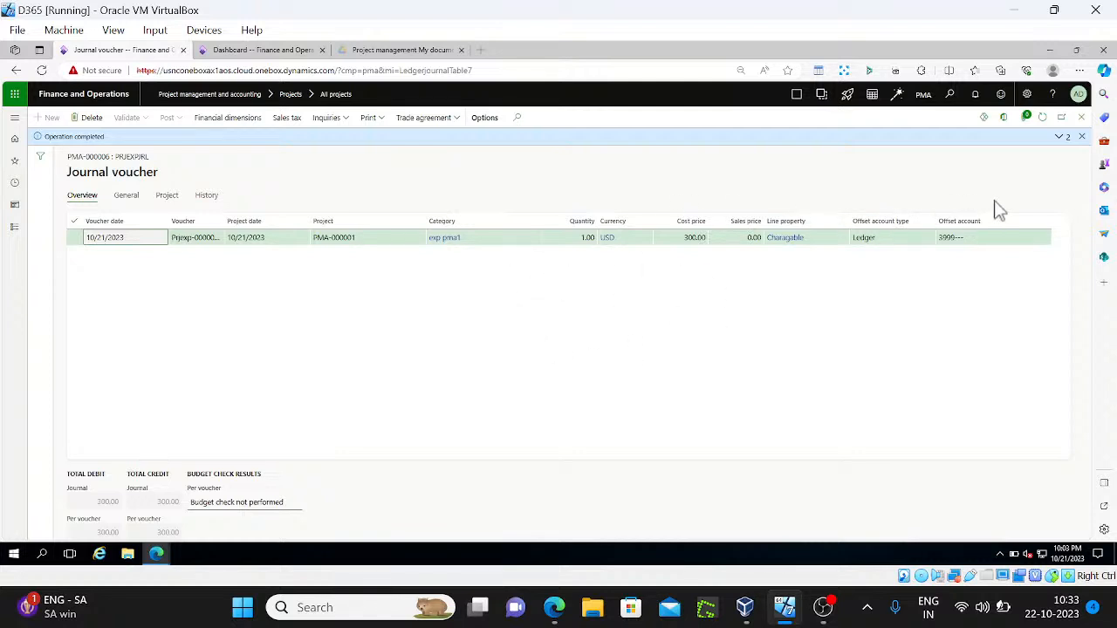
click(1081, 140)
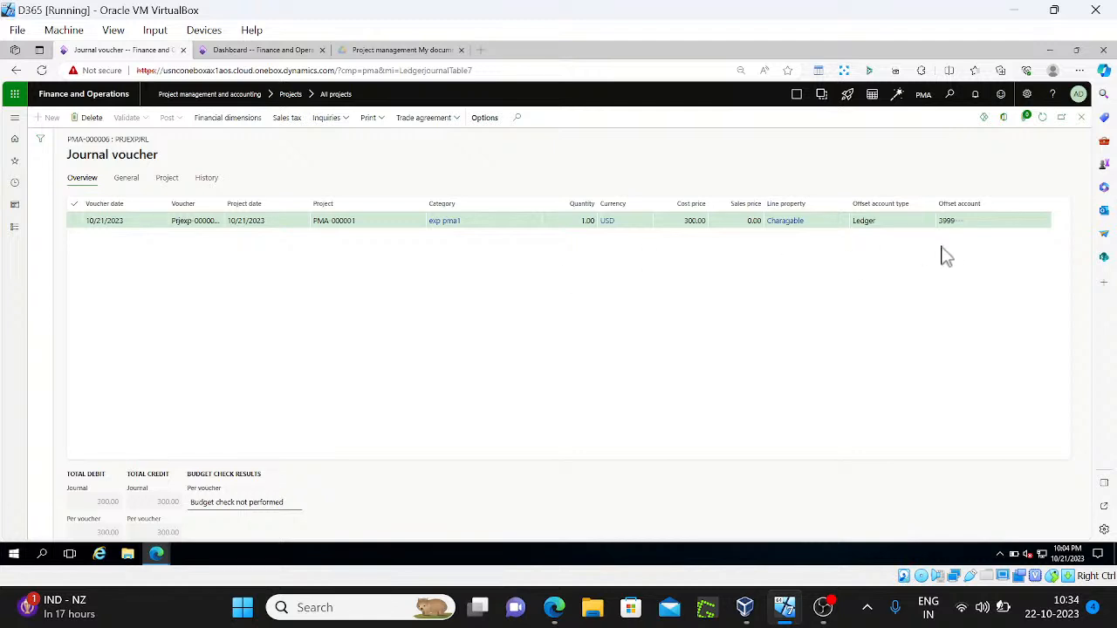
Close the posted voucher and find the 'validation' setup links under Project management and accounting
click(1081, 123)
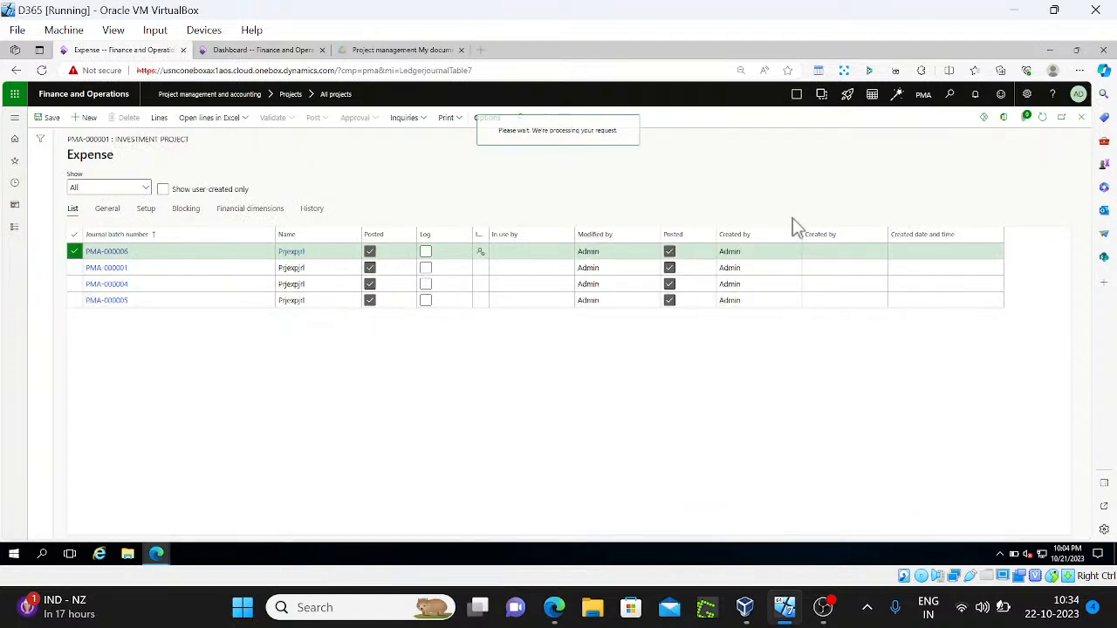
click(14, 227)
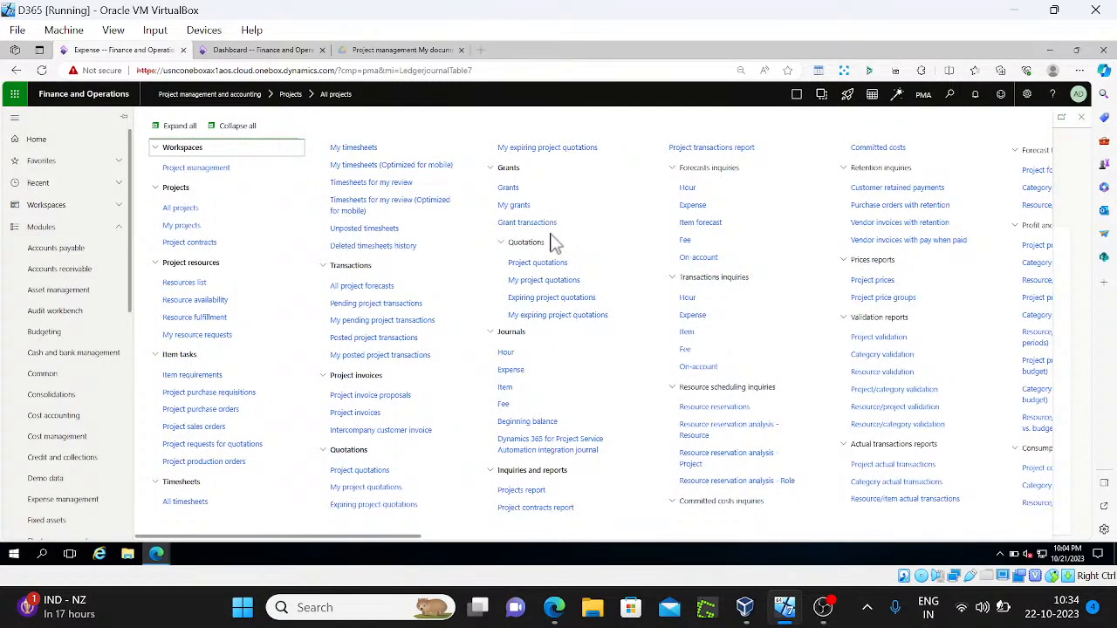
key(ctrl+f)
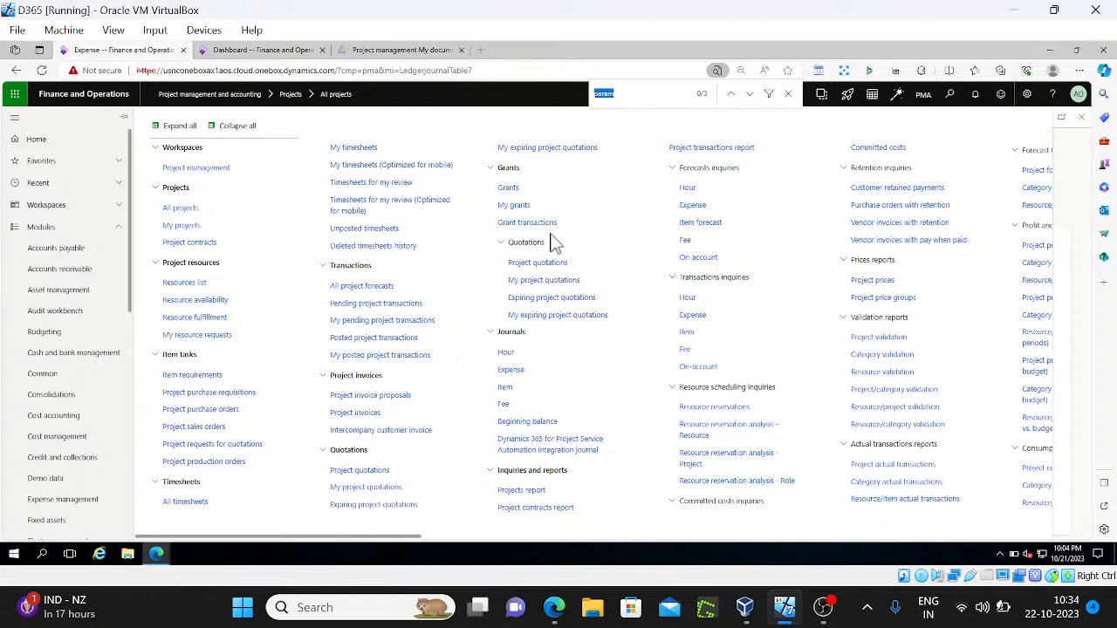
text(validation)
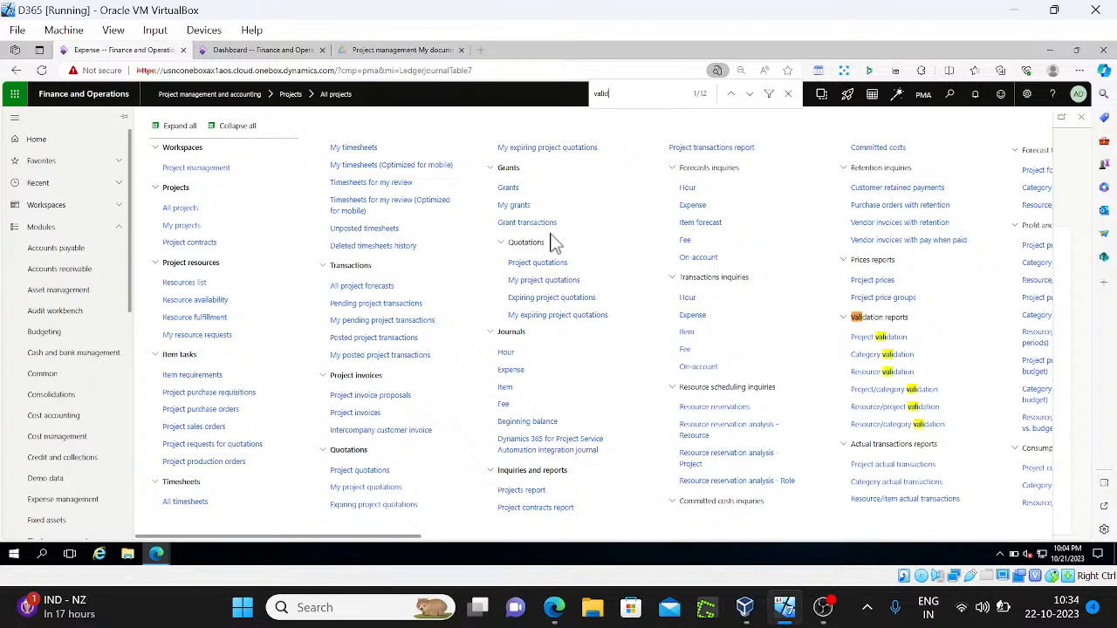
key(Return)
key(Return)
key(Return)
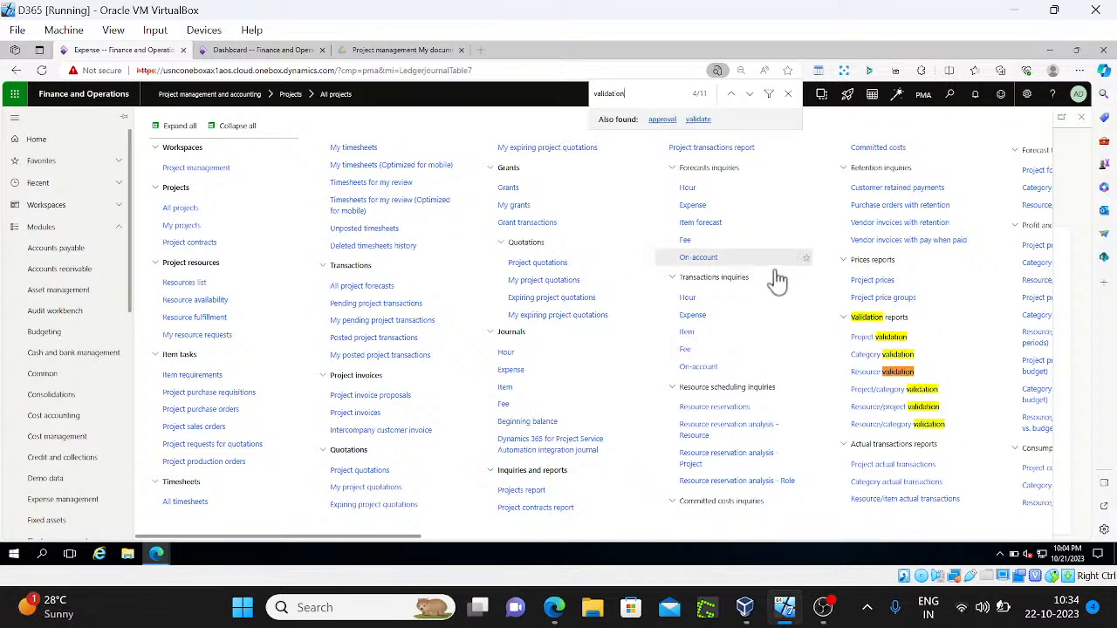
key(Return)
key(Return)
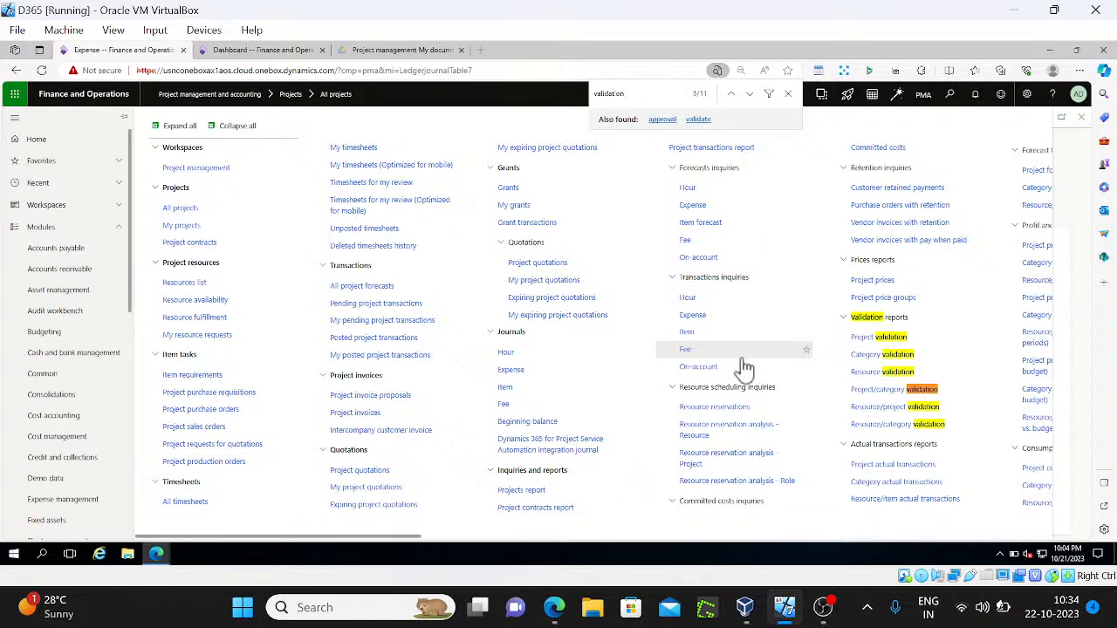
key(Return)
key(Return)
key(Return)
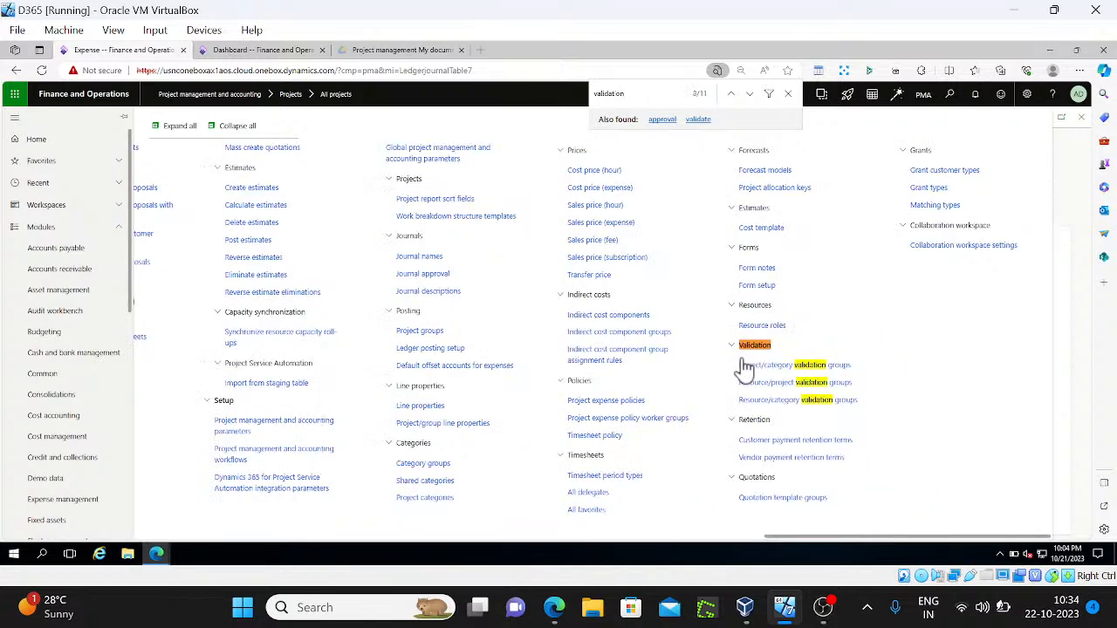
click(810, 377)
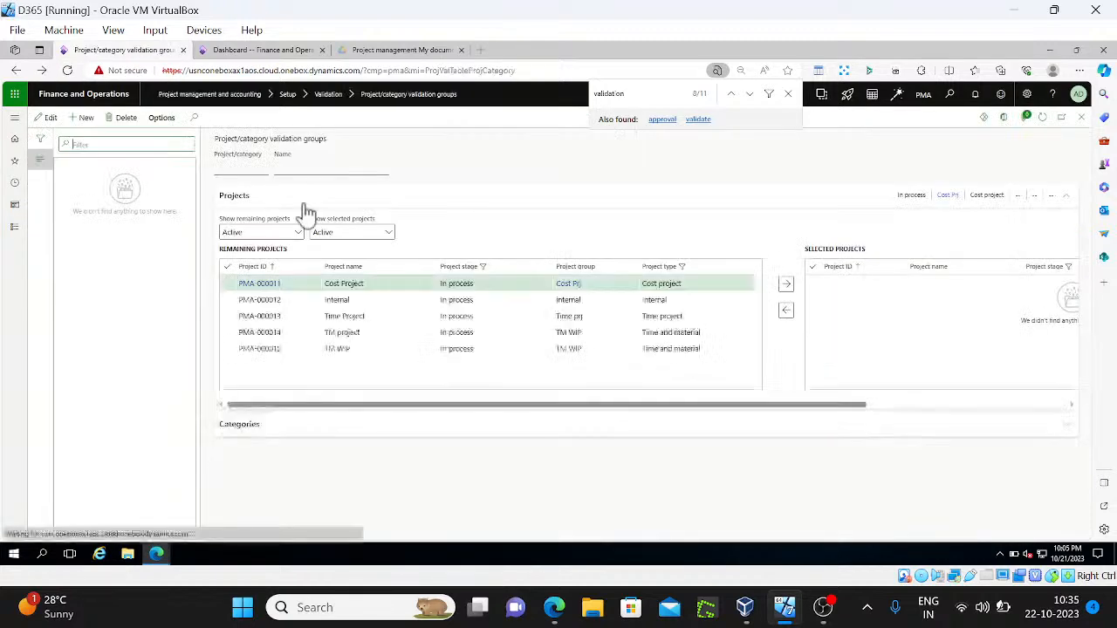
Create validation group EXP PMA VA, with the same name, and add project PMA-000001
click(86, 119)
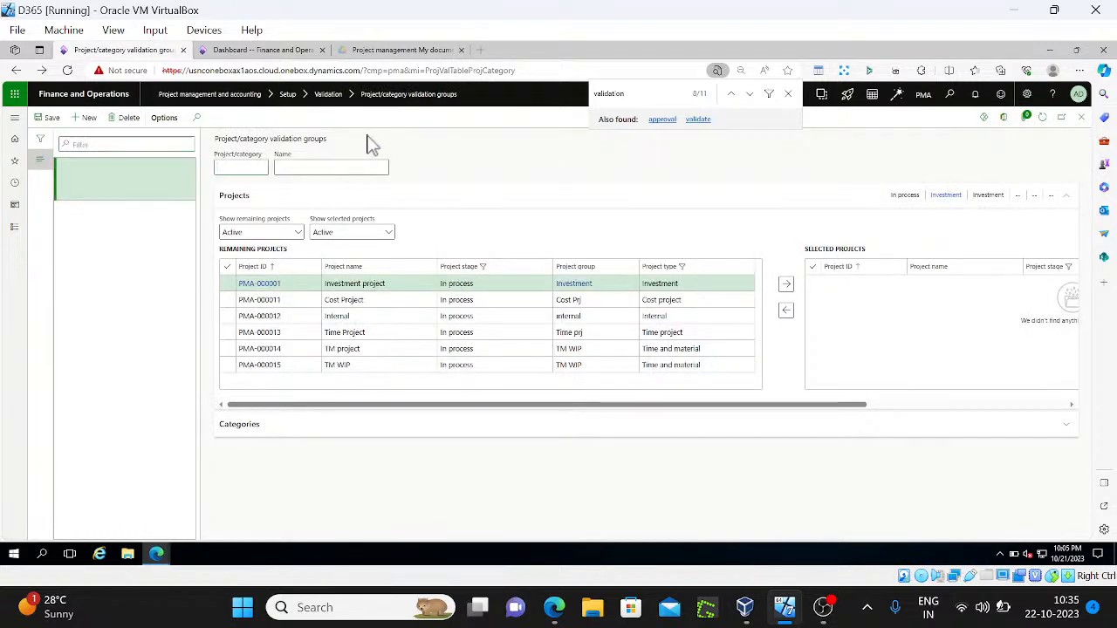
text(EXP P)
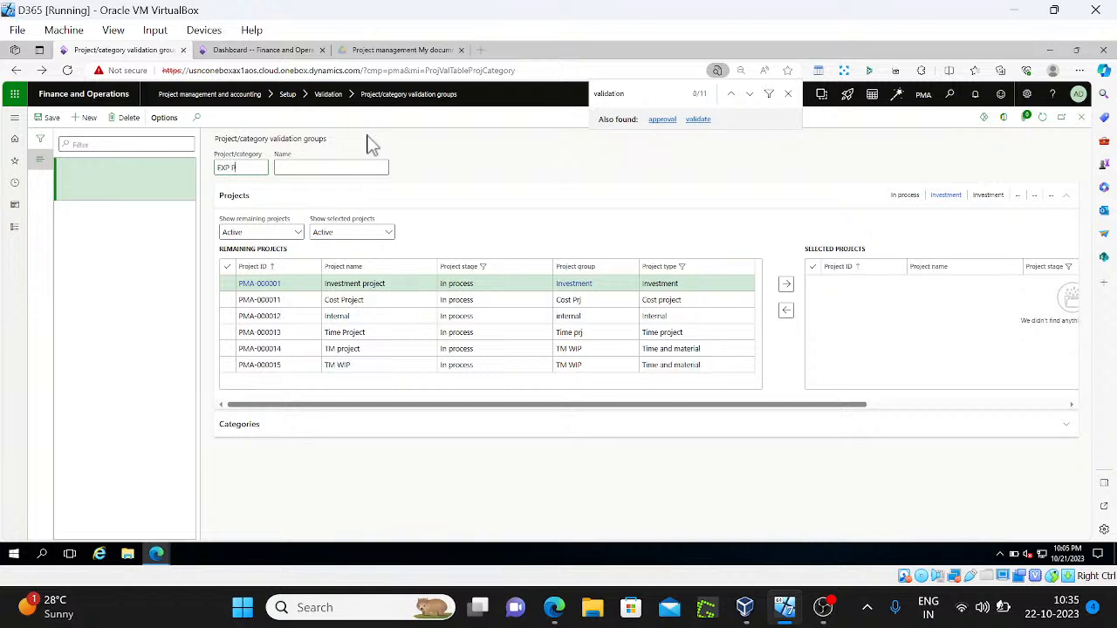
text(MA VA)
key(ctrl+a)
key(ctrl+c)
key(Tab)
key(ctrl+v)
key(Tab)
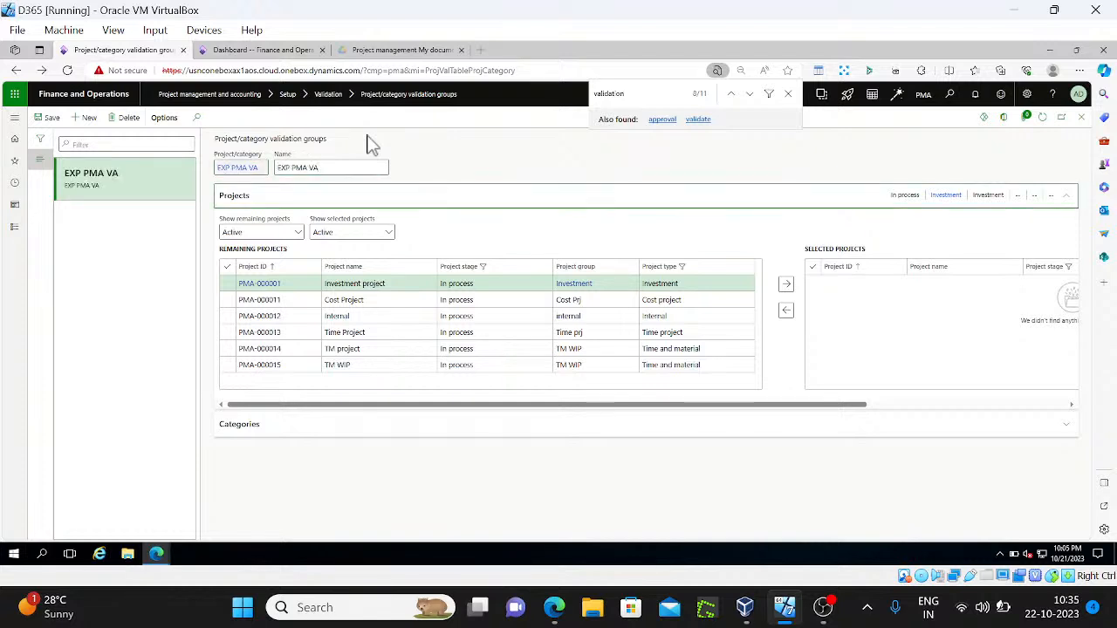
click(384, 203)
click(384, 202)
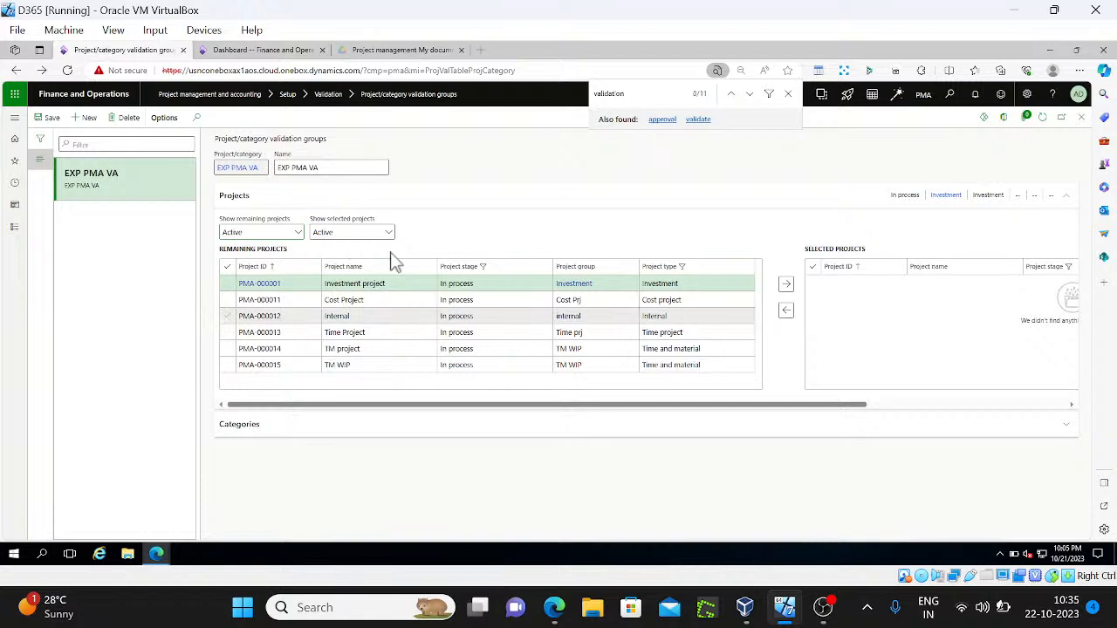
click(785, 284)
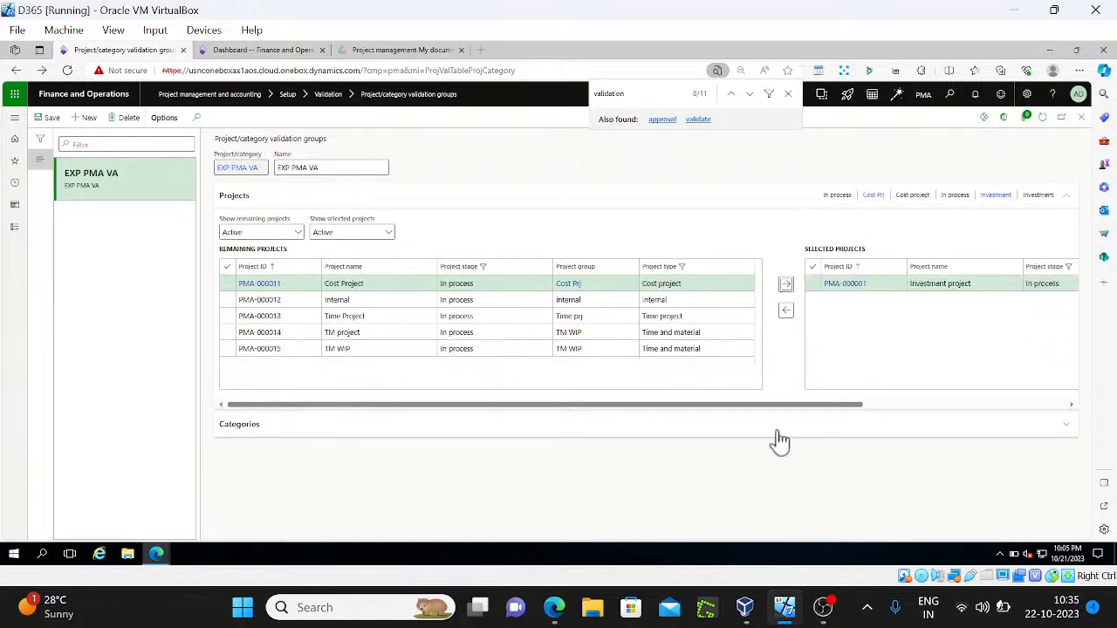
Show all categories and add EXP PMA and exp pma1 to the group
click(439, 427)
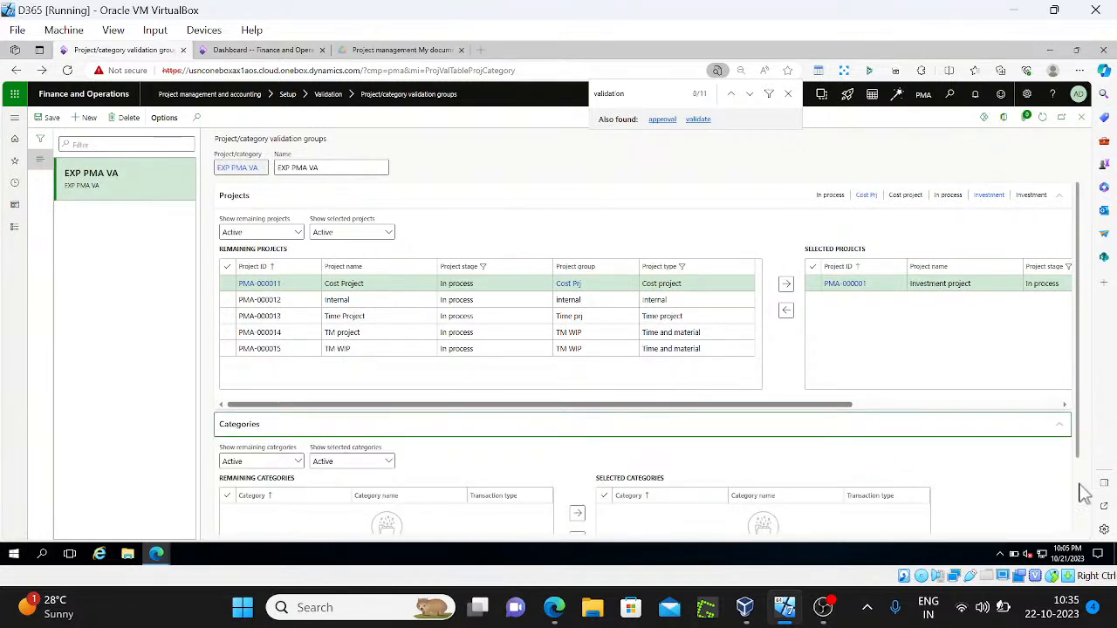
scroll(1089, 493, down, 2)
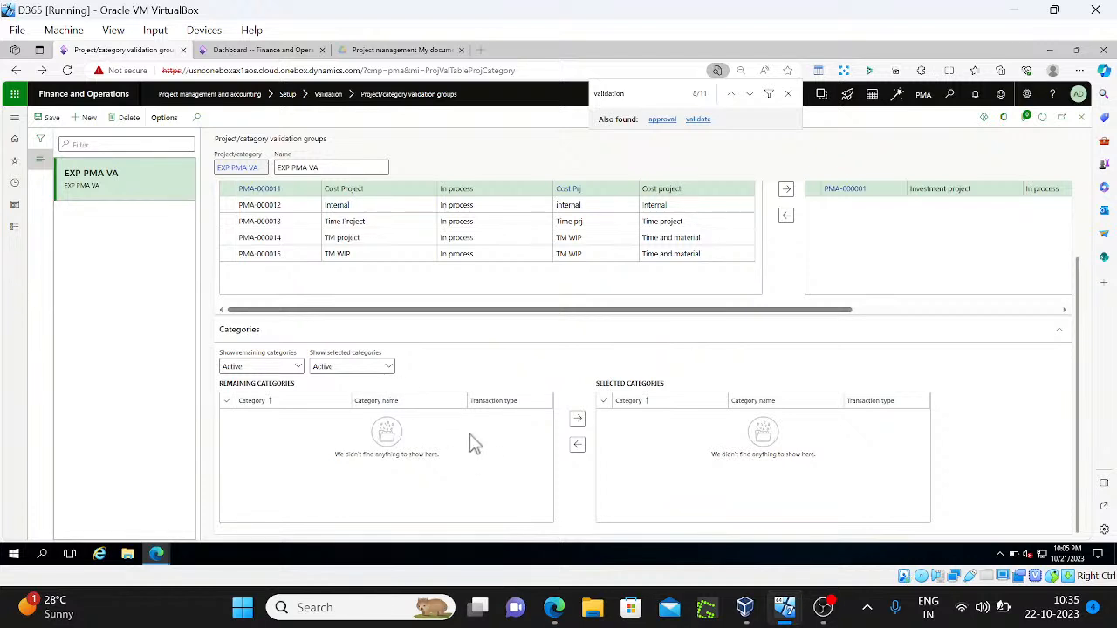
click(296, 367)
click(260, 399)
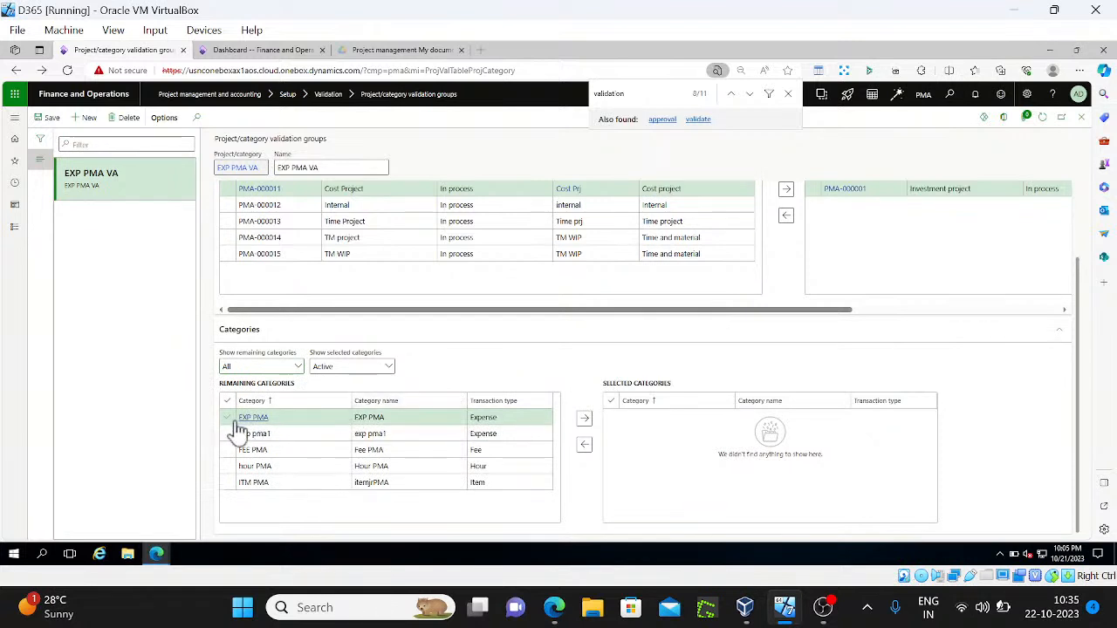
click(226, 418)
click(227, 433)
click(587, 421)
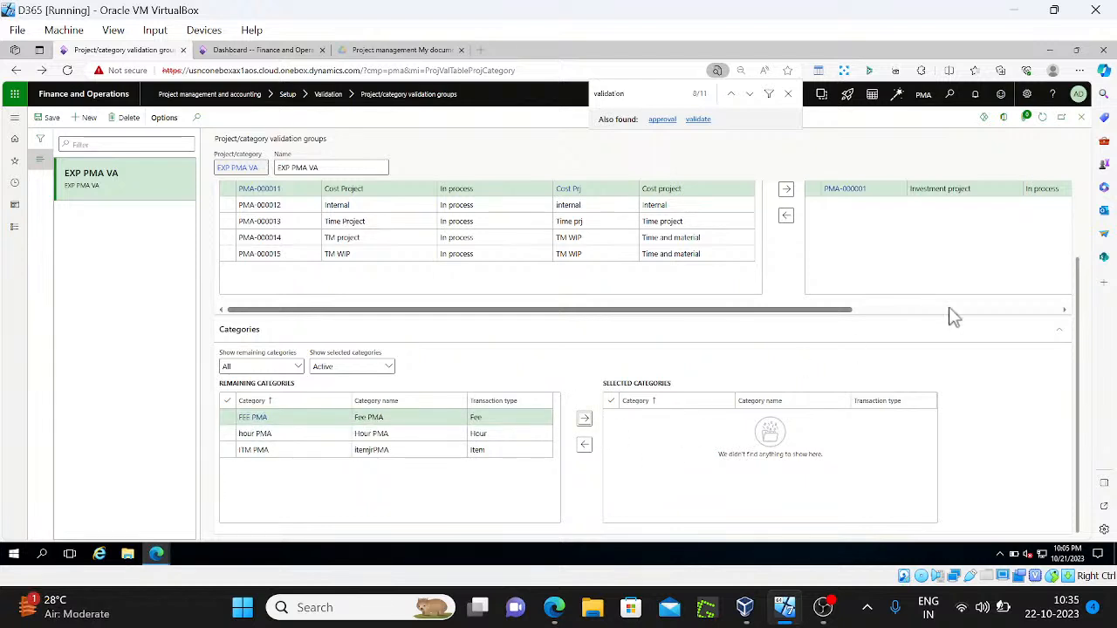
click(393, 375)
click(344, 384)
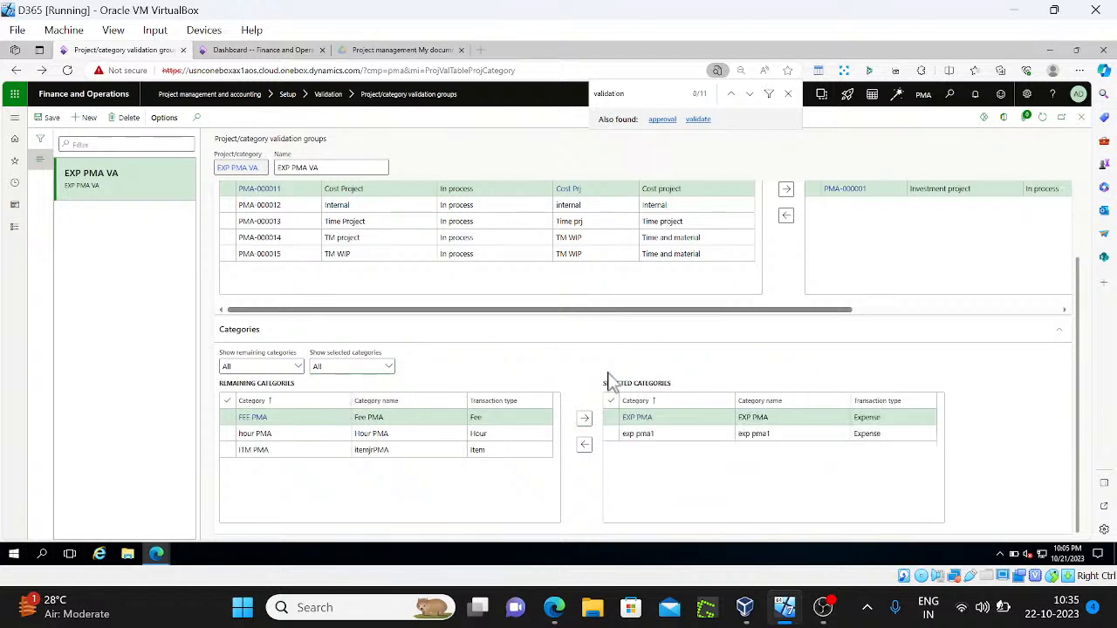
Go to All projects and open the Investment project's validation group assignments
click(1080, 118)
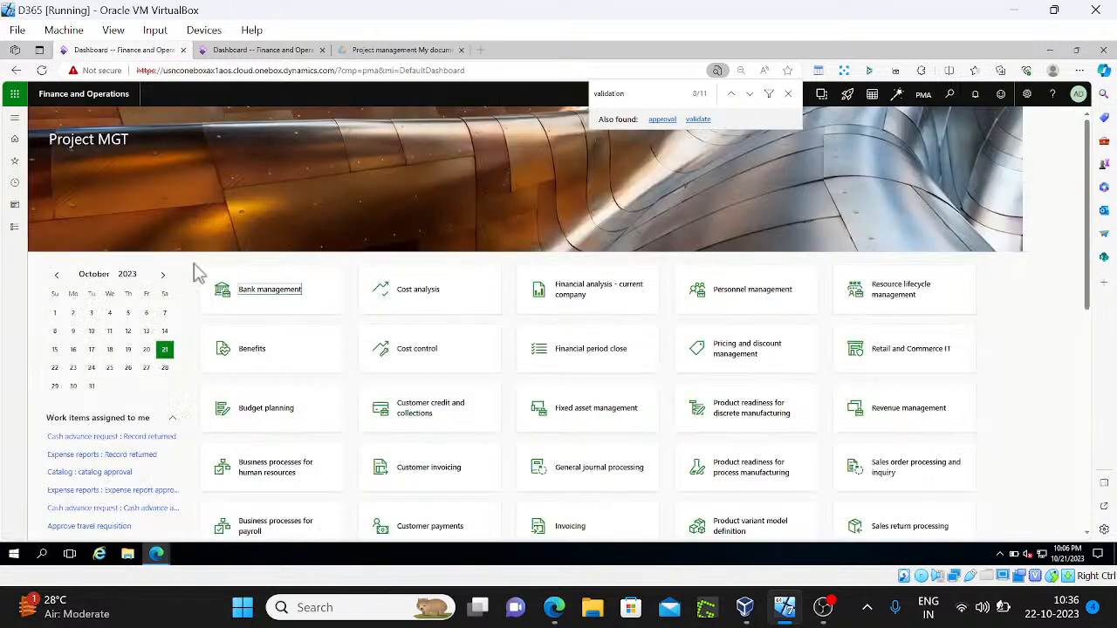
click(14, 226)
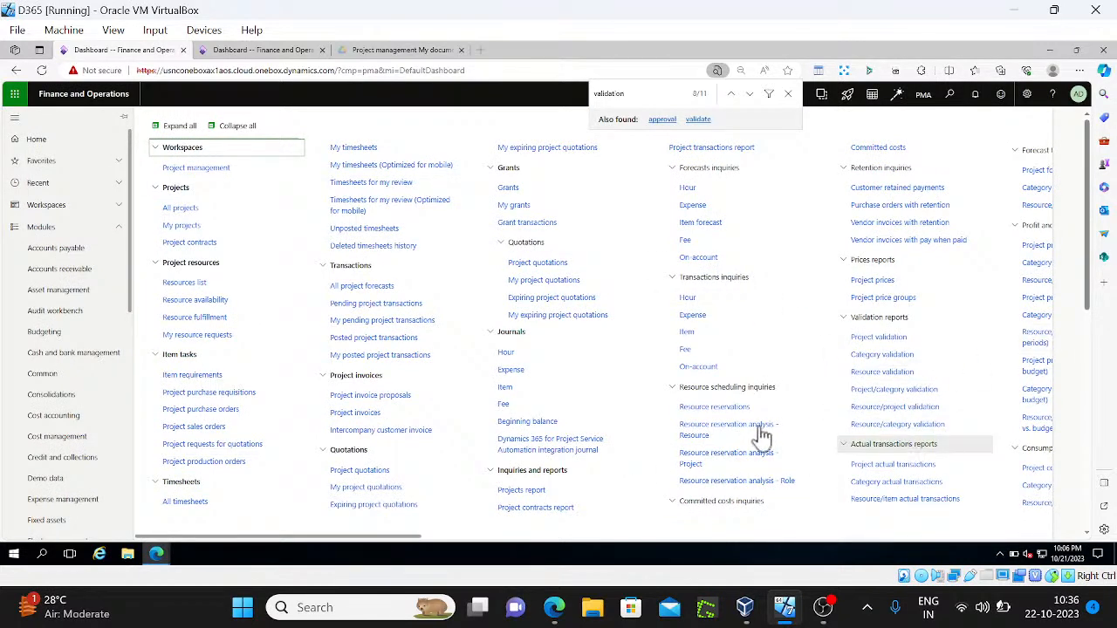
click(201, 210)
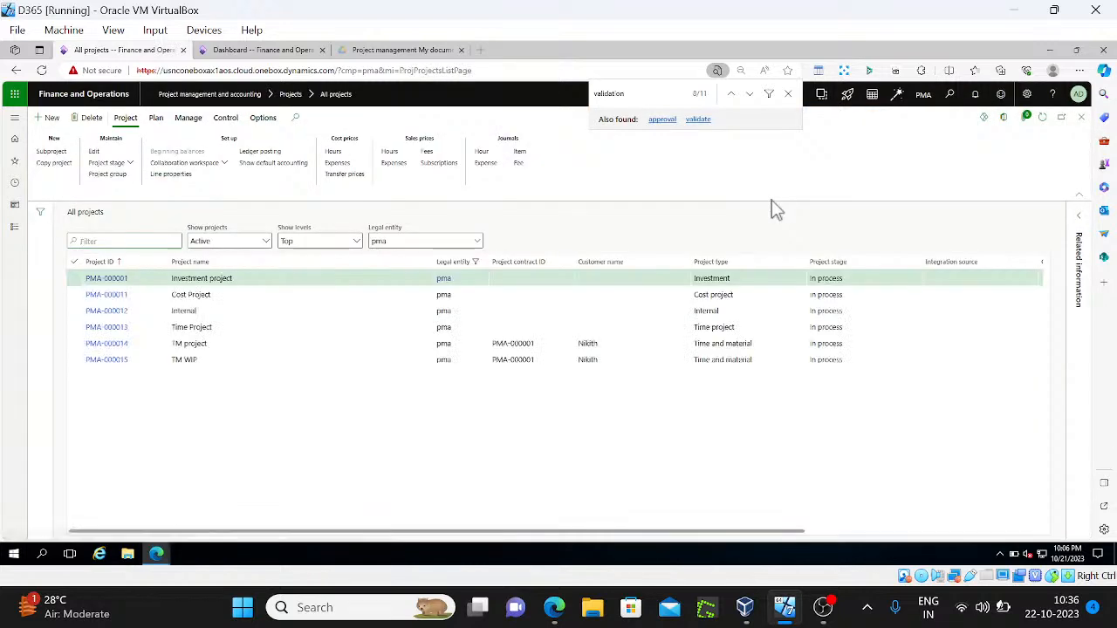
click(154, 122)
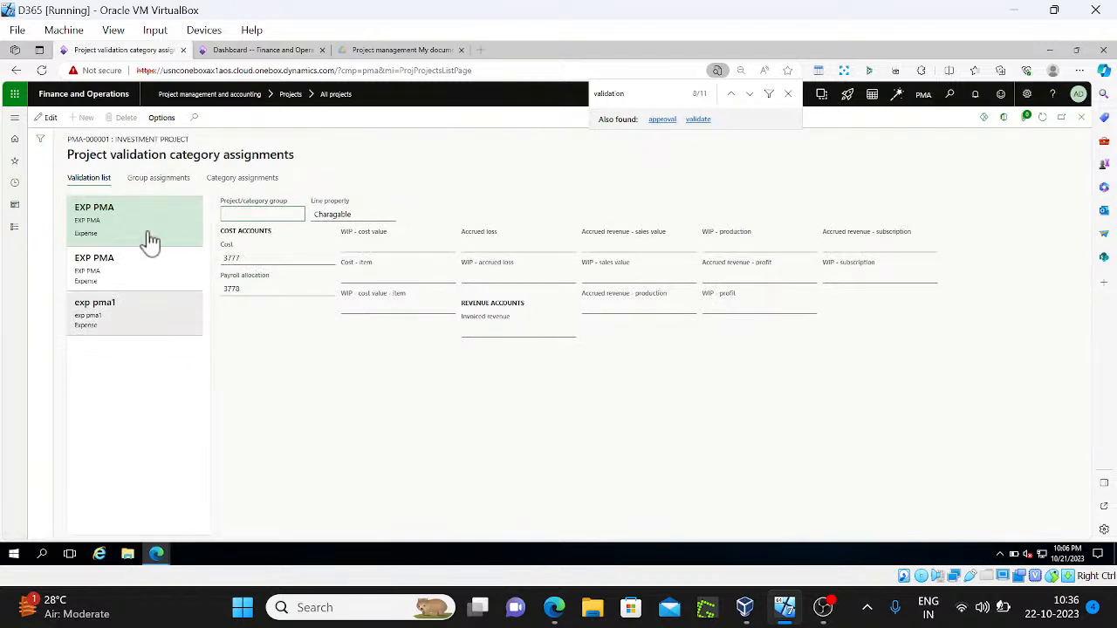
click(160, 180)
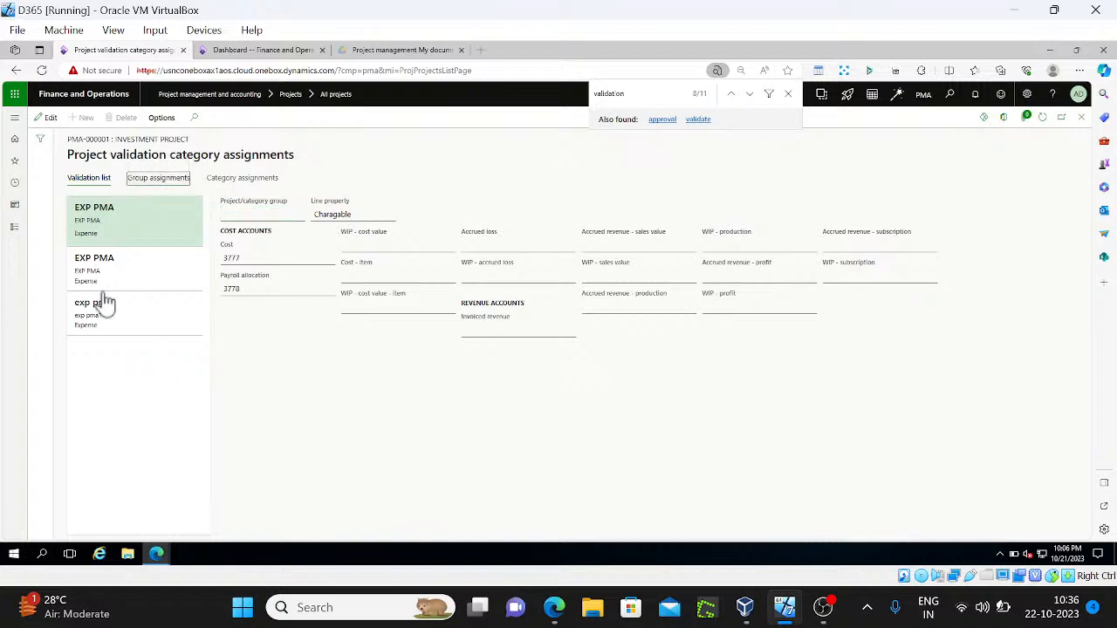
click(153, 183)
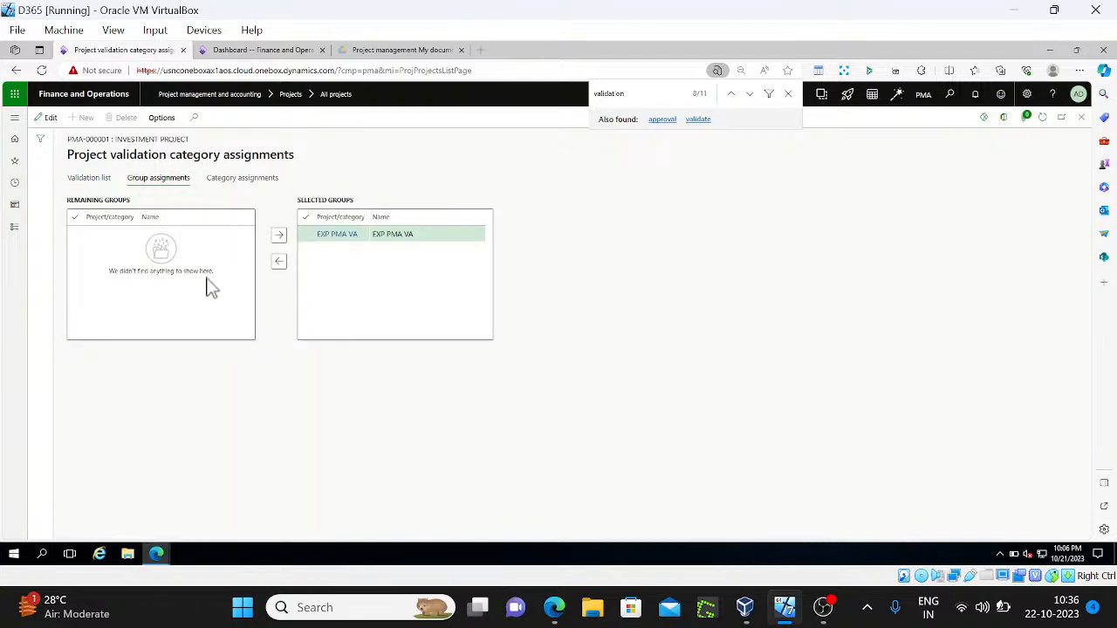
Review EXP PMA VA in the group, category and validation list views, then close the page
click(427, 234)
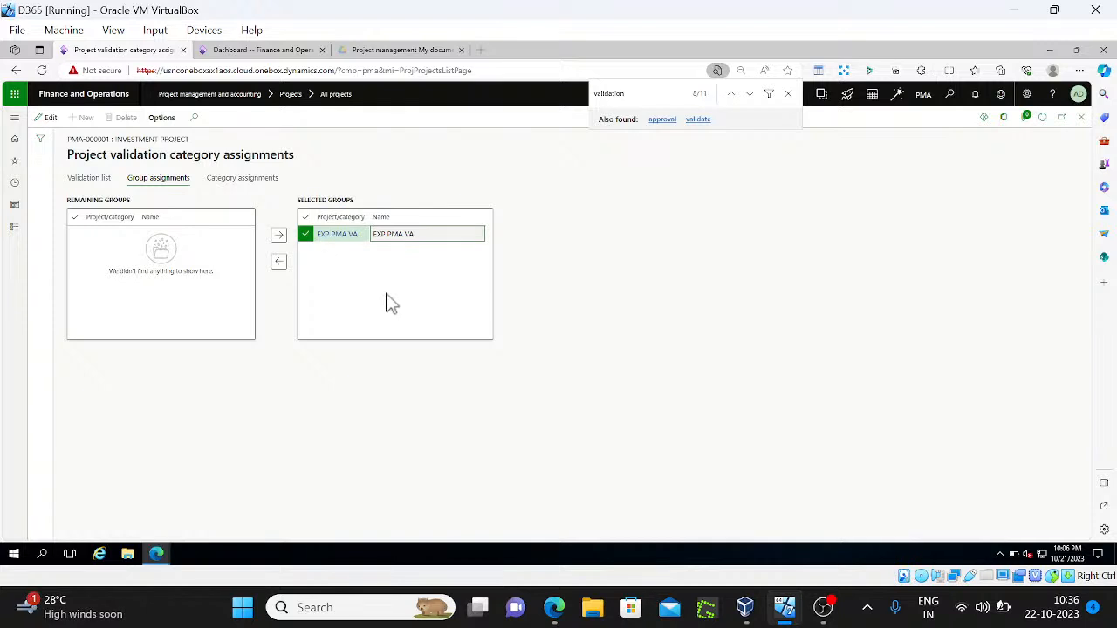
click(240, 180)
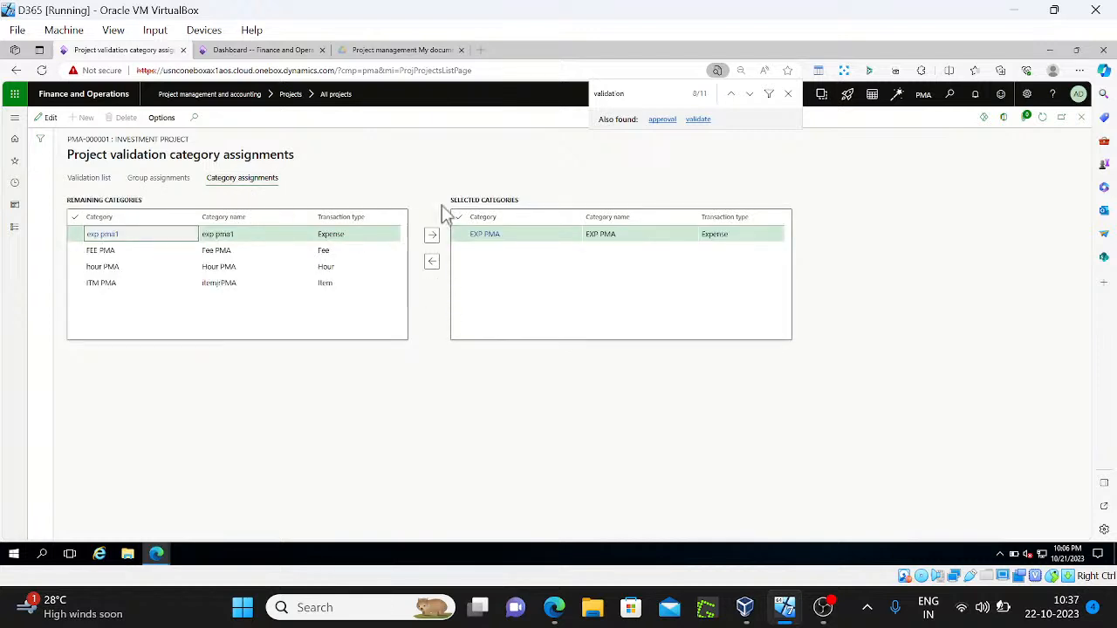
click(431, 264)
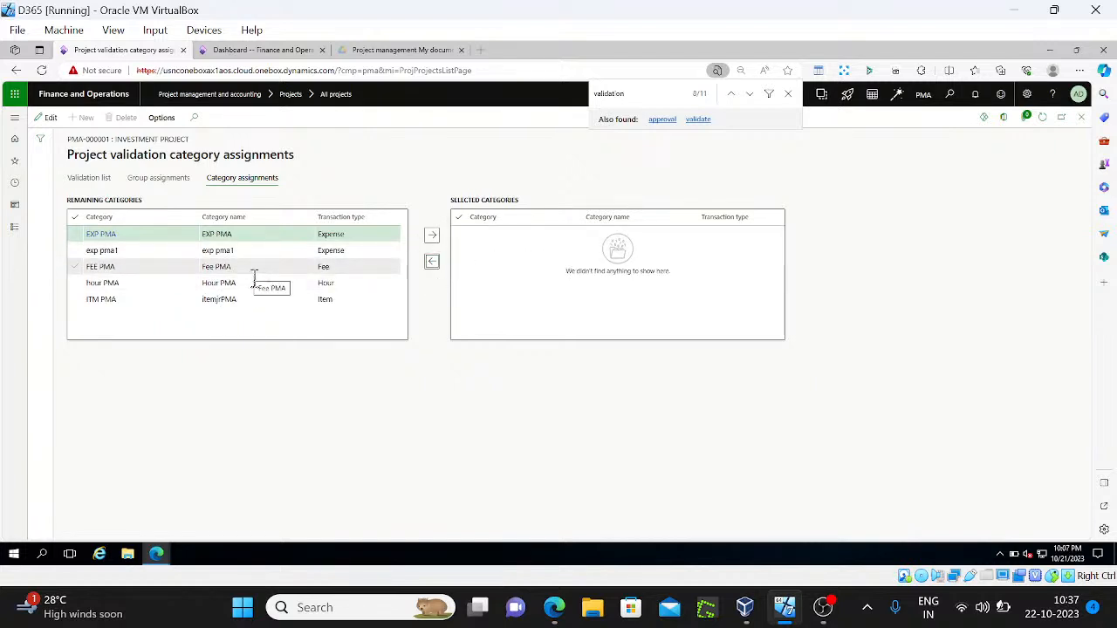
click(162, 180)
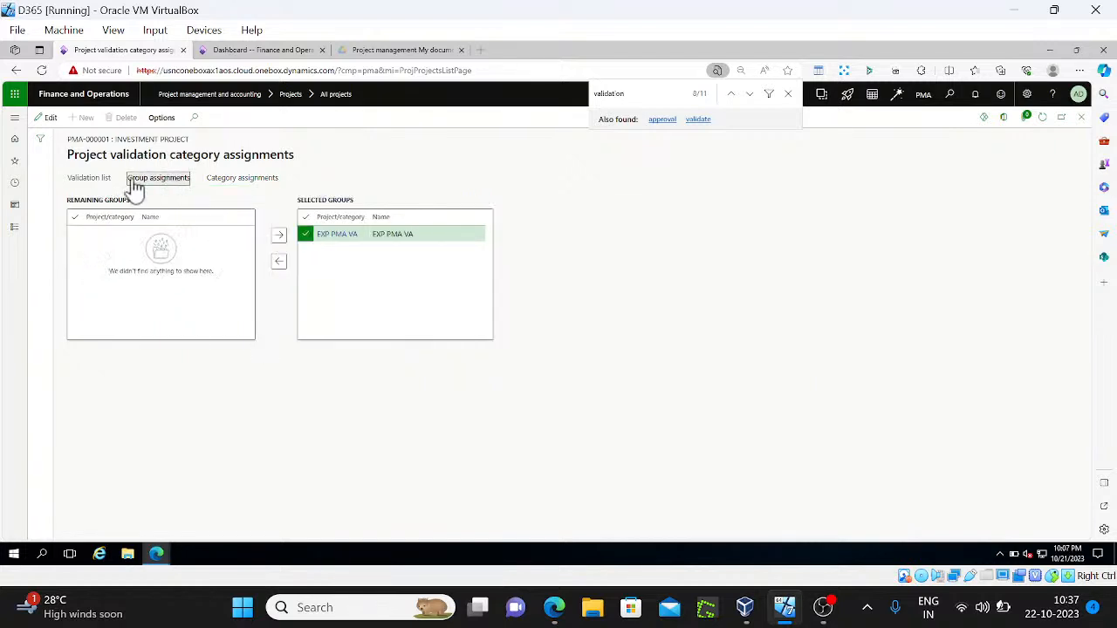
click(89, 180)
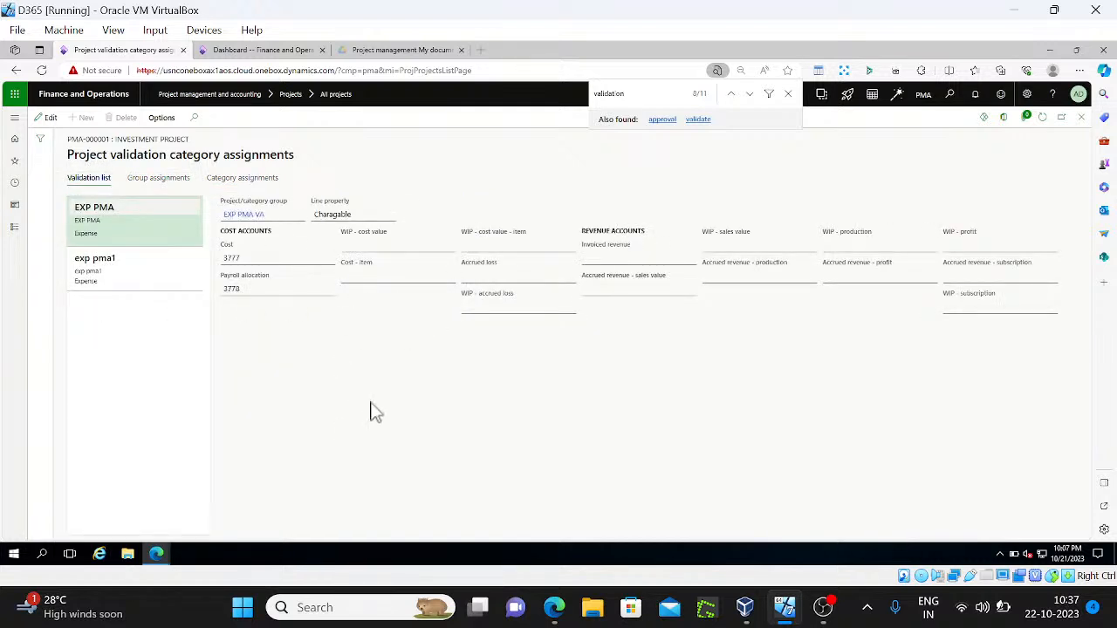
click(172, 181)
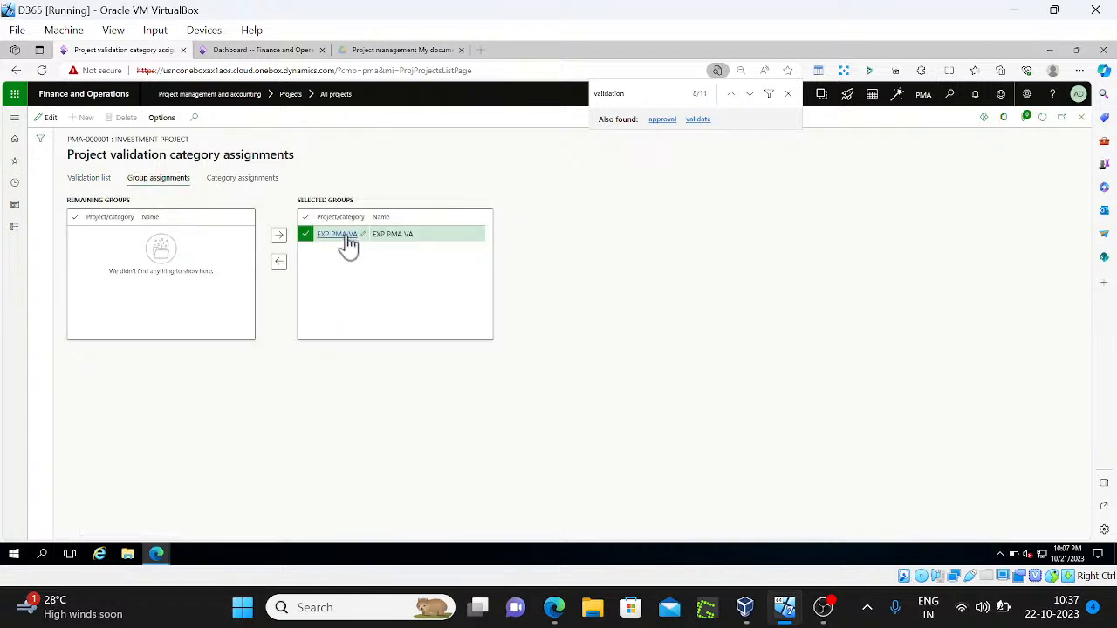
click(788, 94)
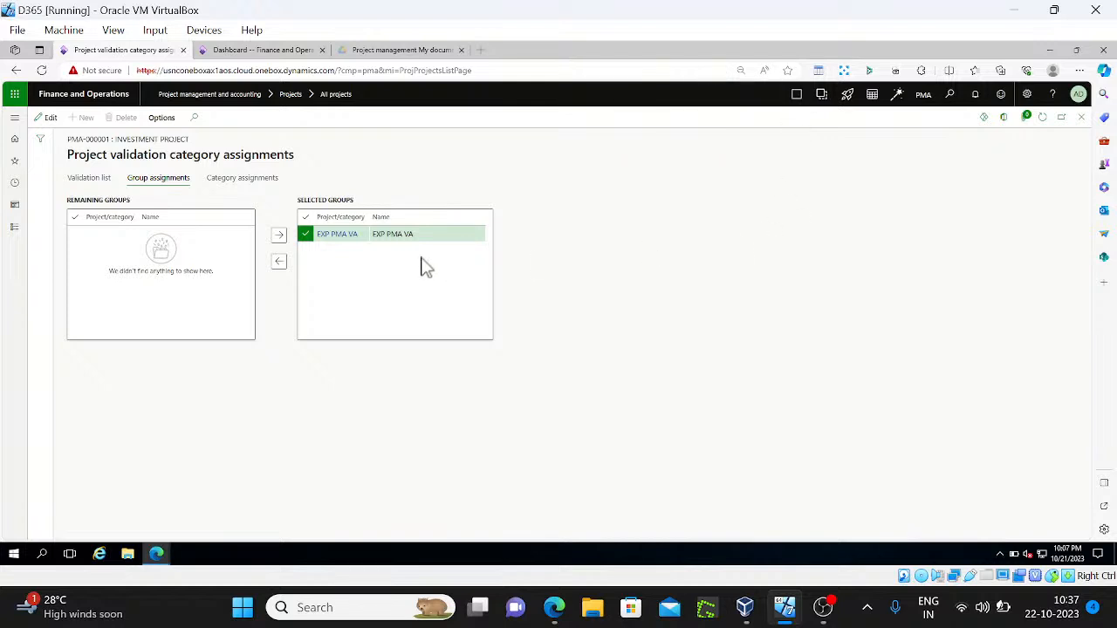
click(1081, 119)
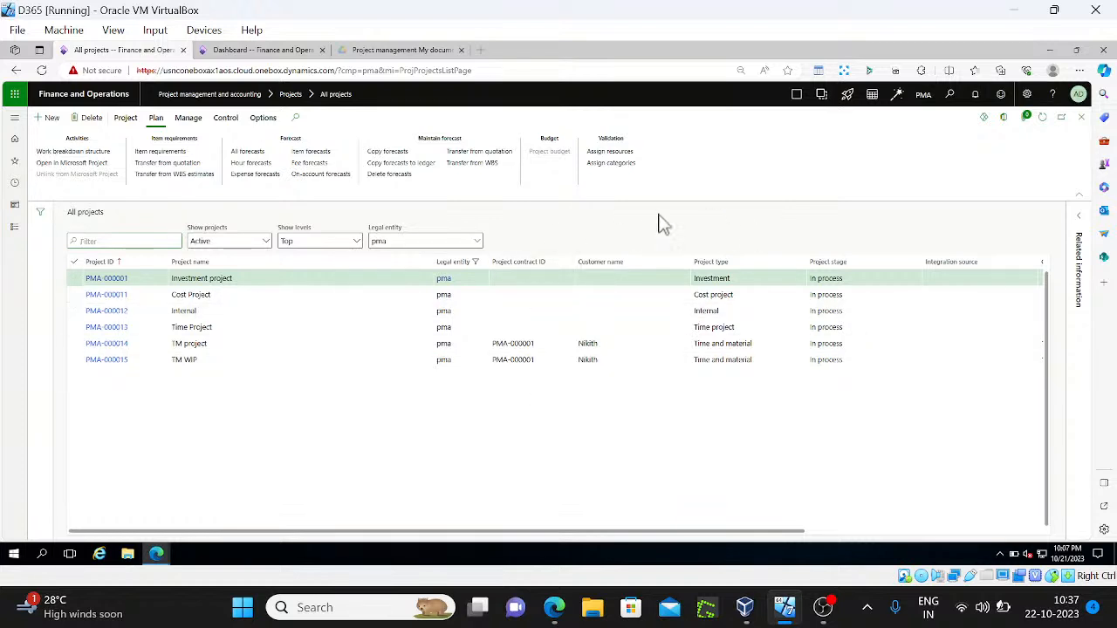
click(617, 163)
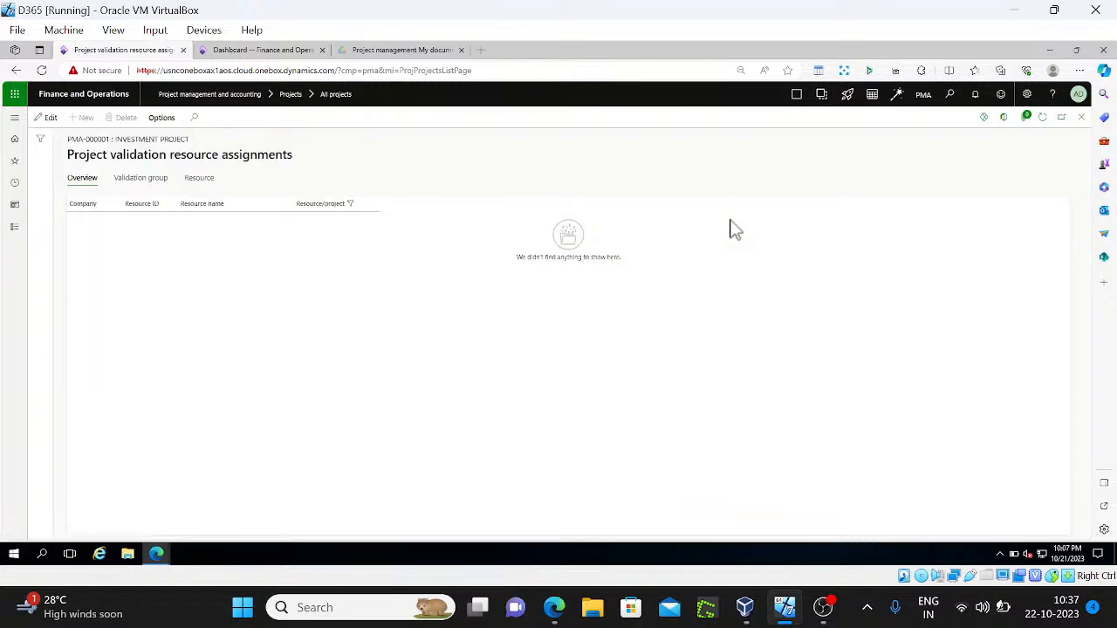
click(199, 179)
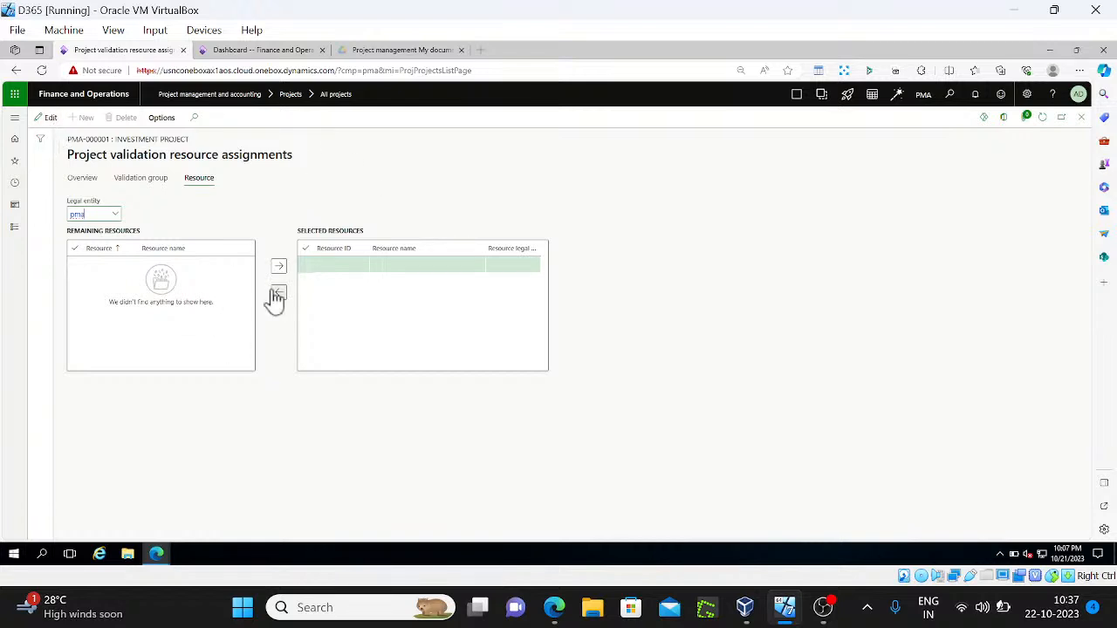
key(Escape)
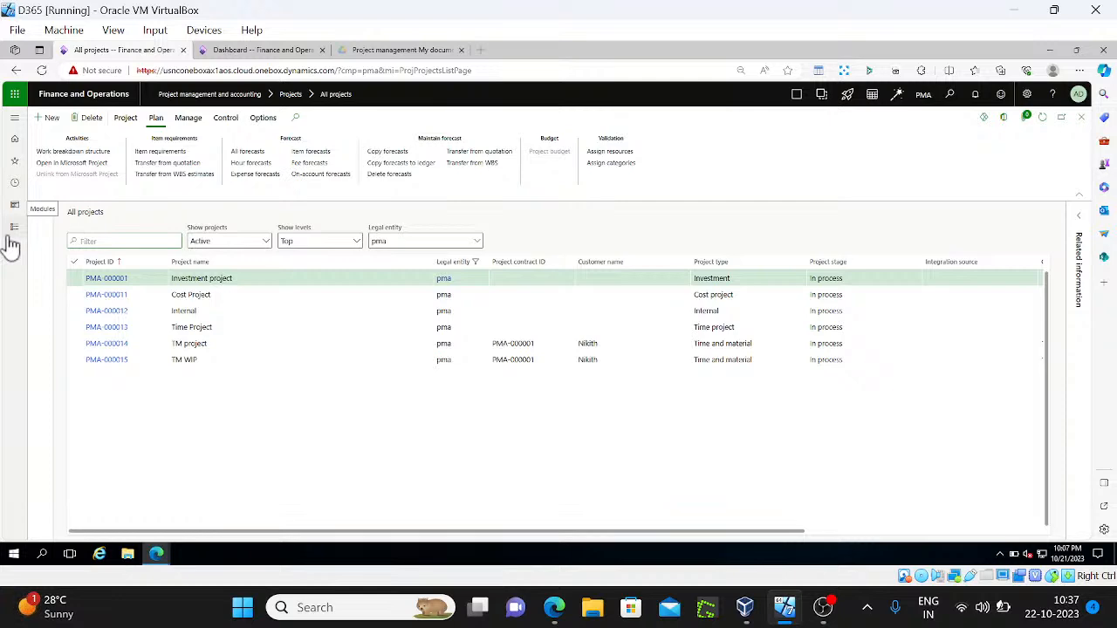
Open Resource/project validation groups from the Project management and accounting setup links
click(12, 230)
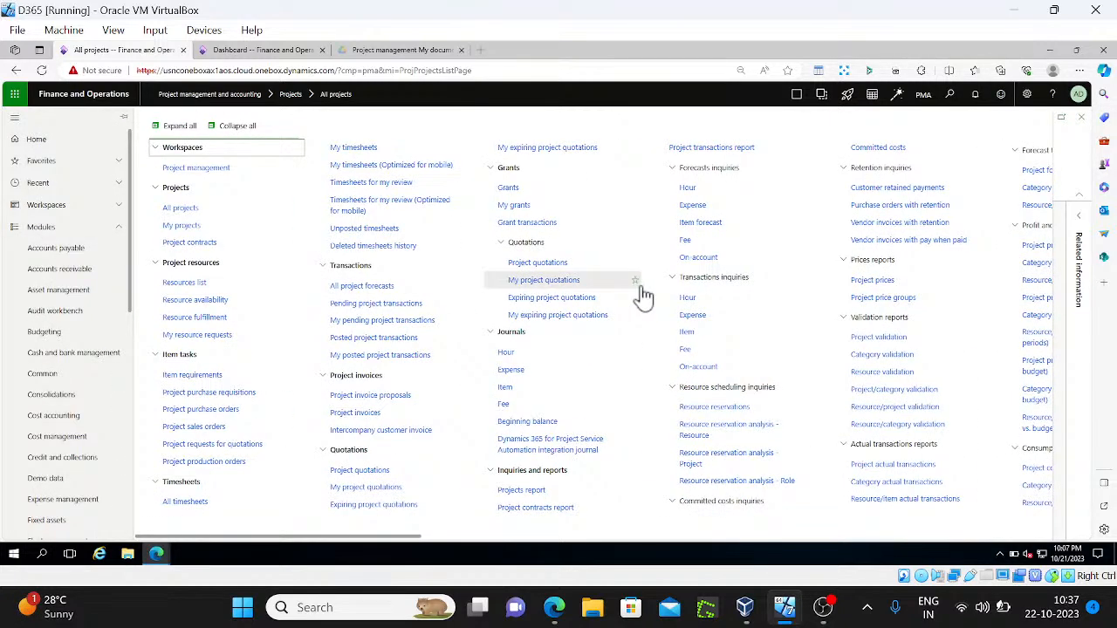
key(ctrl+f)
key(Return)
key(Return)
key(Return)
key(Return)
key(Return)
key(Return)
key(Return)
key(Return)
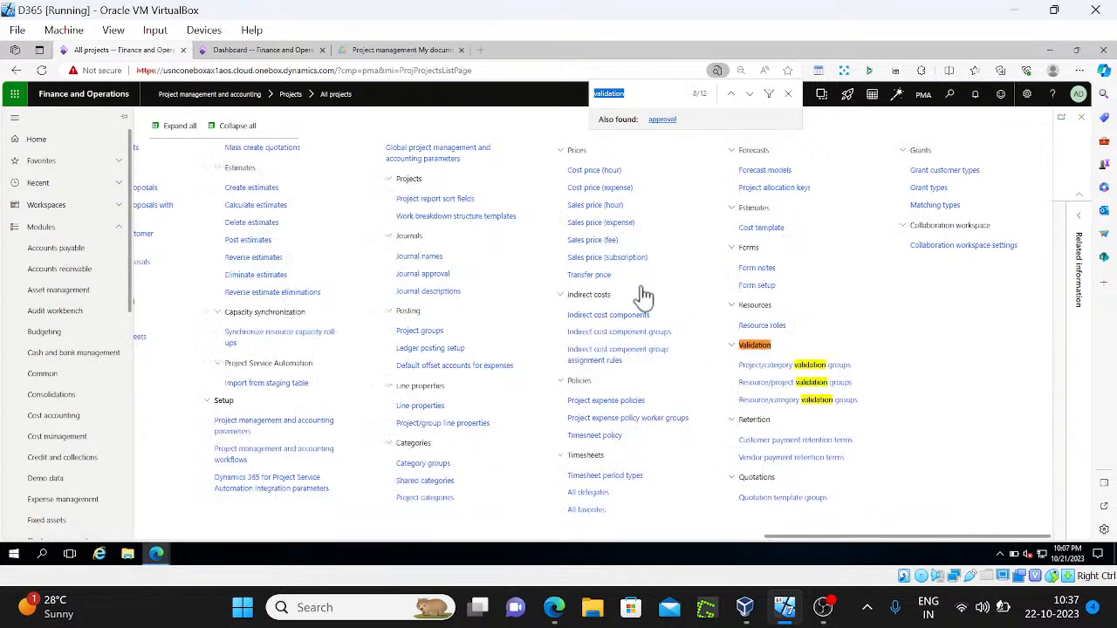
click(823, 383)
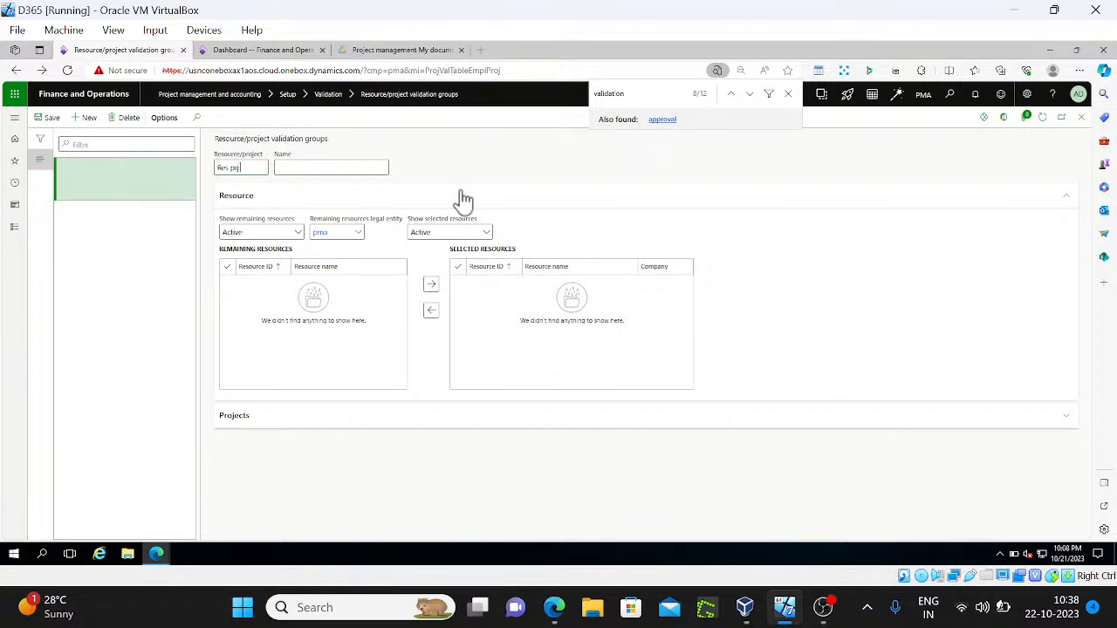
Create group Res prj va showing all resources, add PMA-000001, and save
key(ctrl+a)
key(Tab)
click(297, 232)
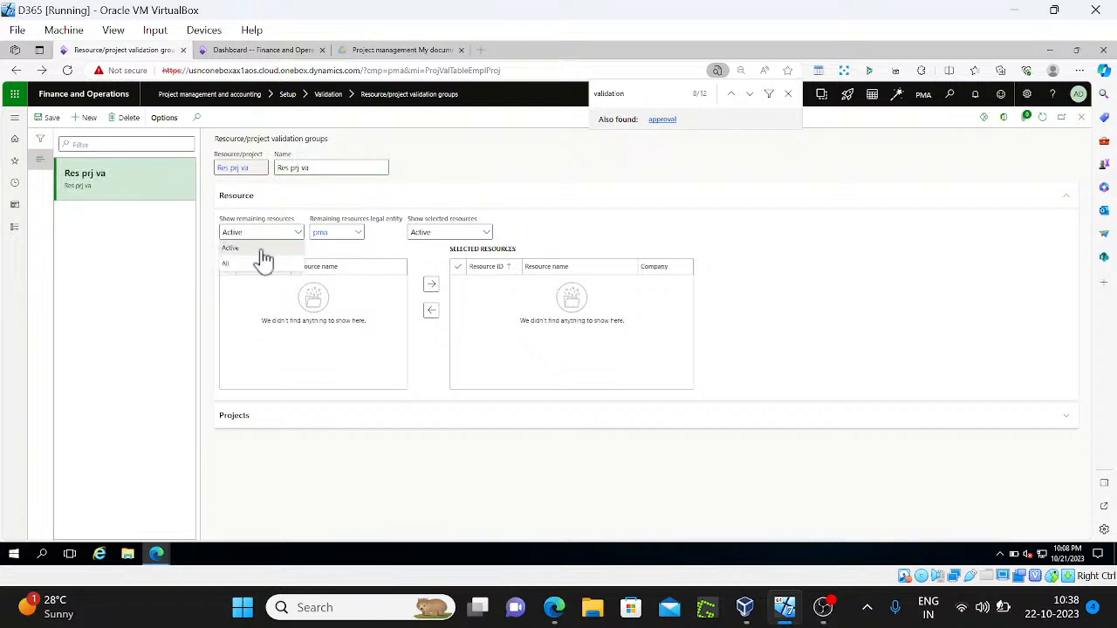
click(236, 267)
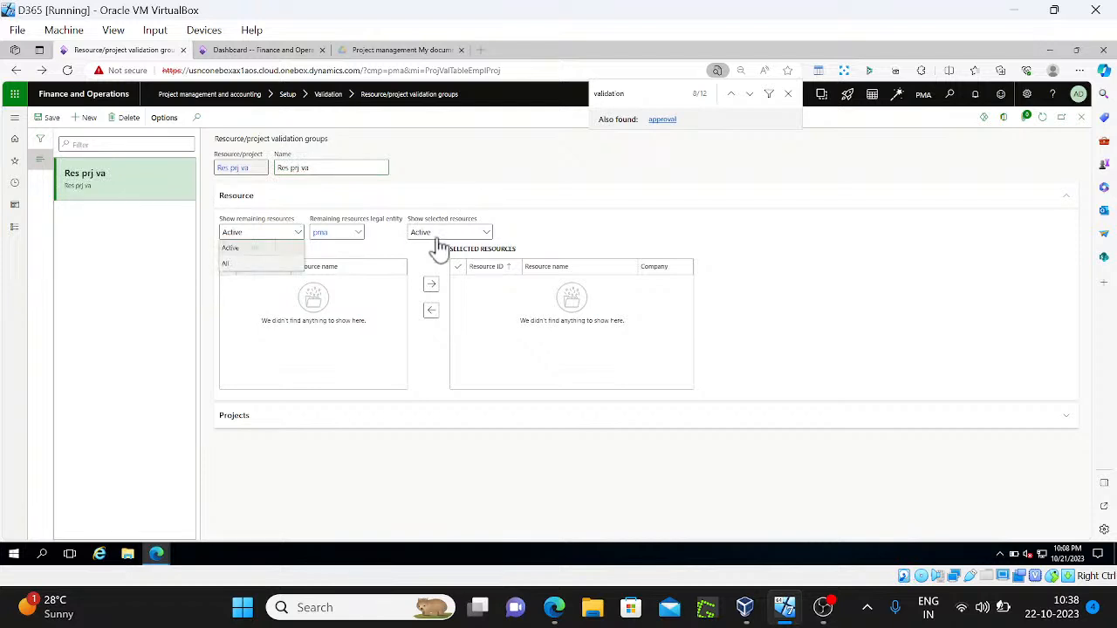
click(484, 234)
click(448, 263)
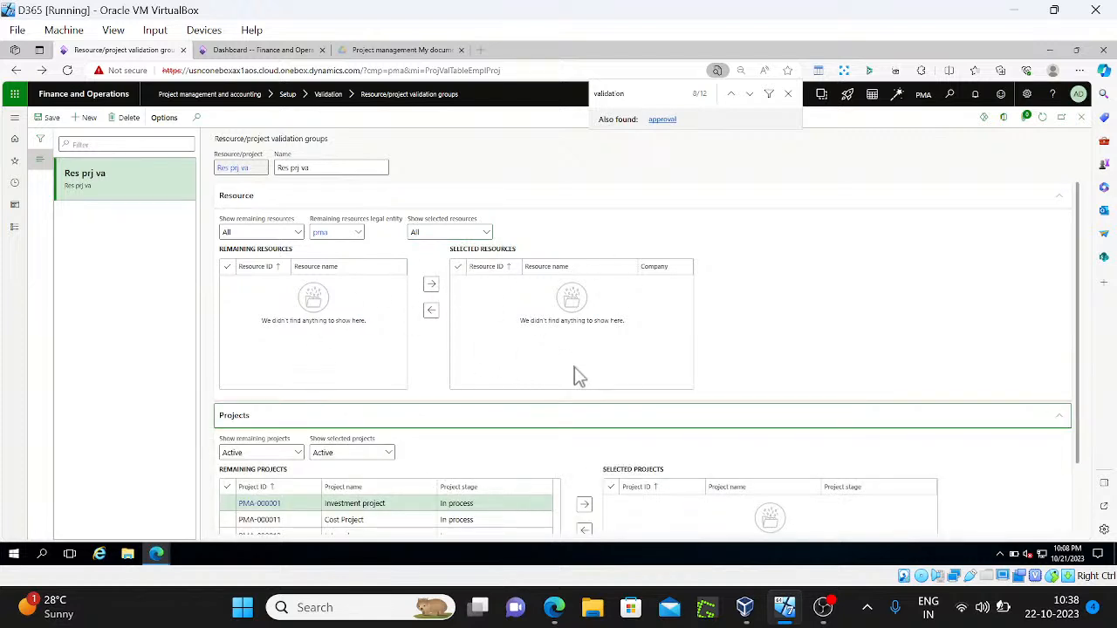
click(585, 506)
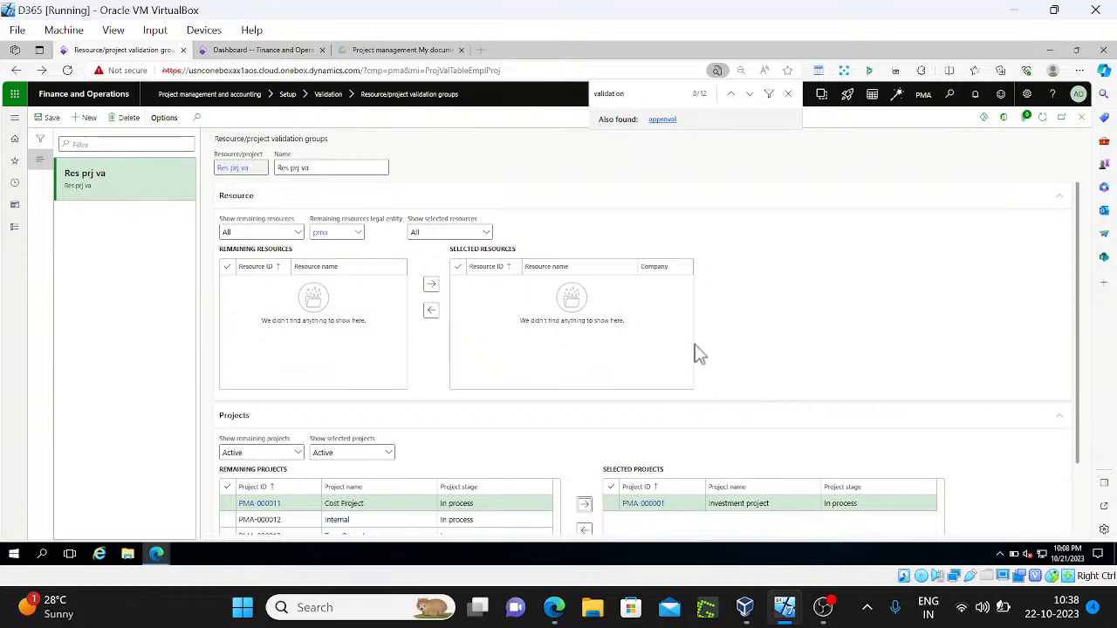
click(48, 117)
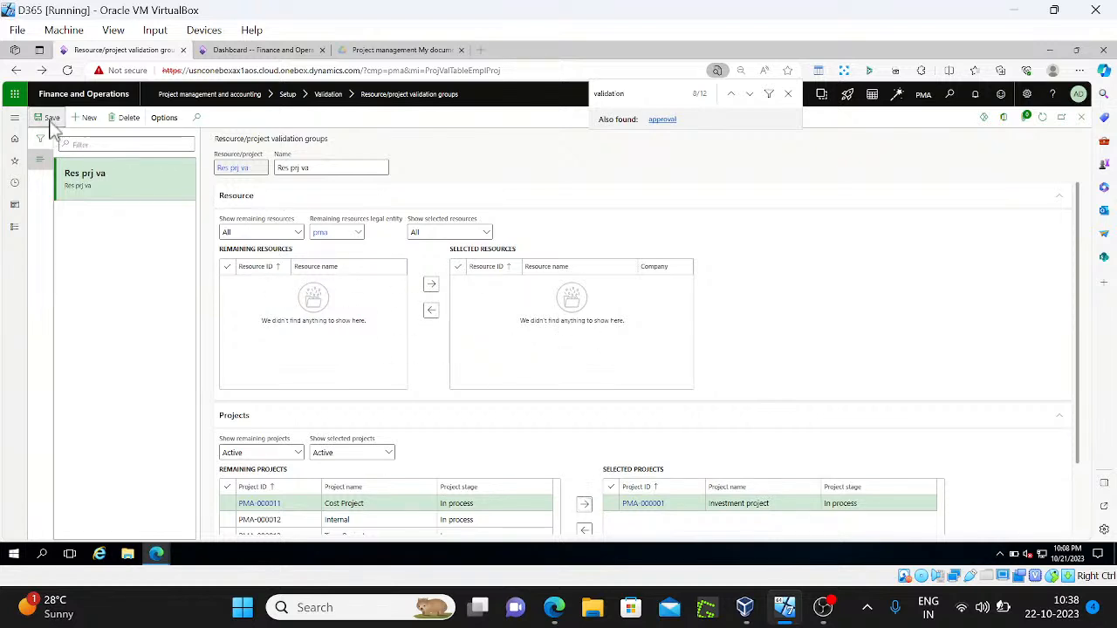
Close the validation groups form and open the Human resources Employees list for pma
click(1082, 122)
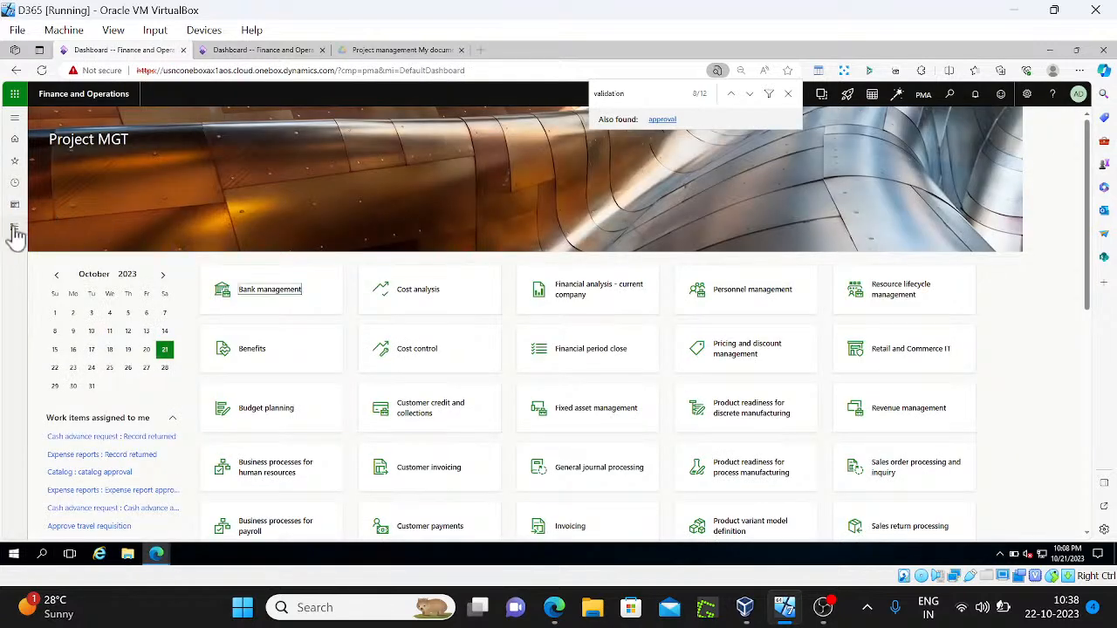
click(14, 229)
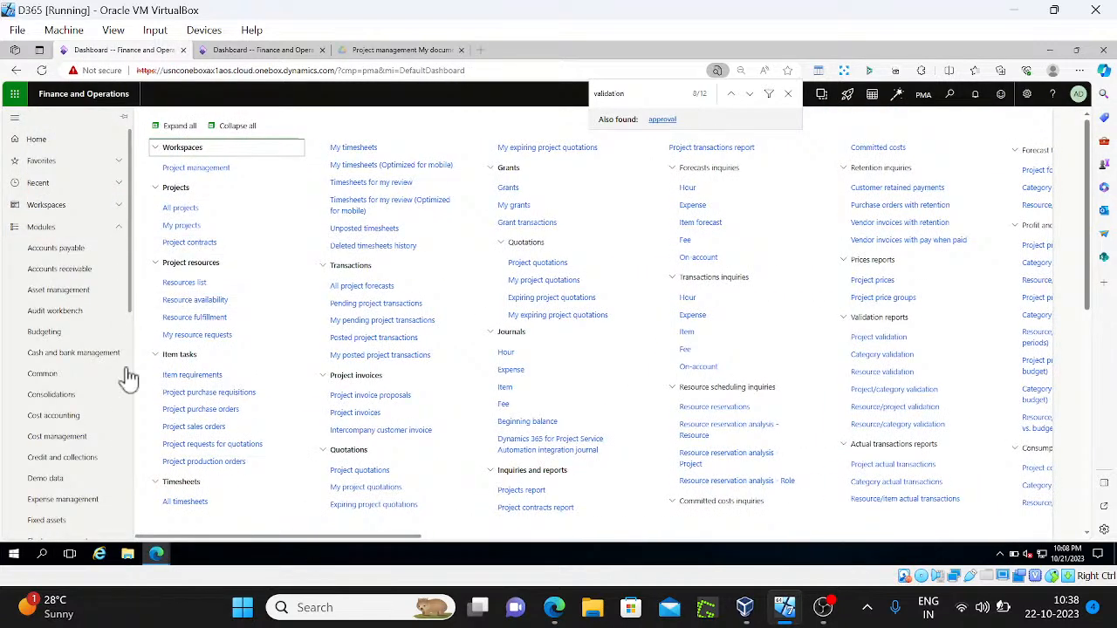
scroll(129, 381, down, 4)
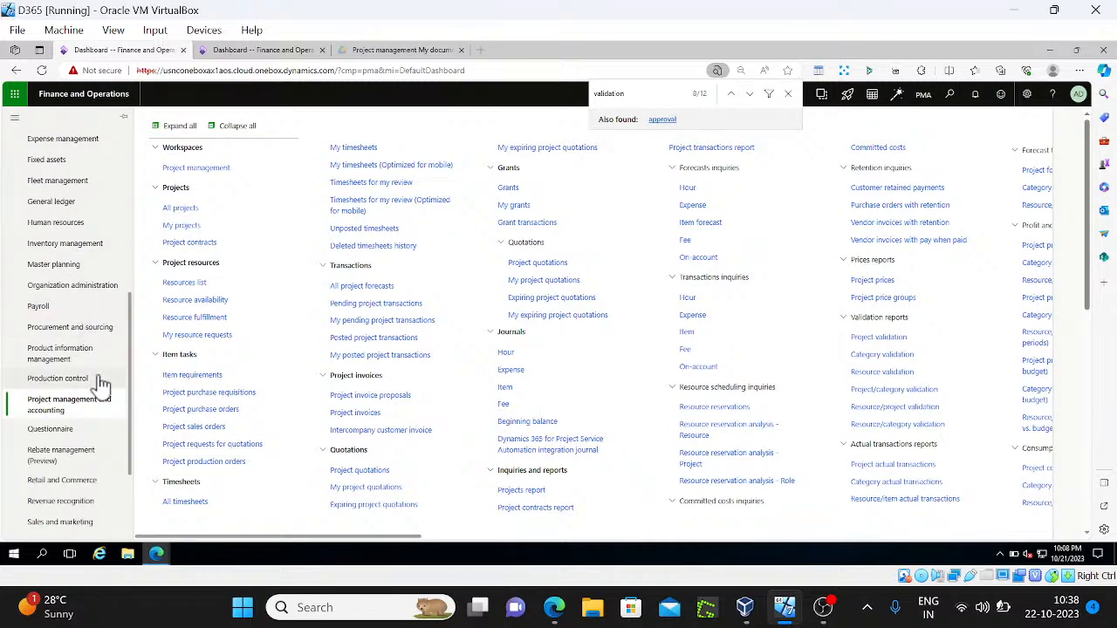
click(55, 223)
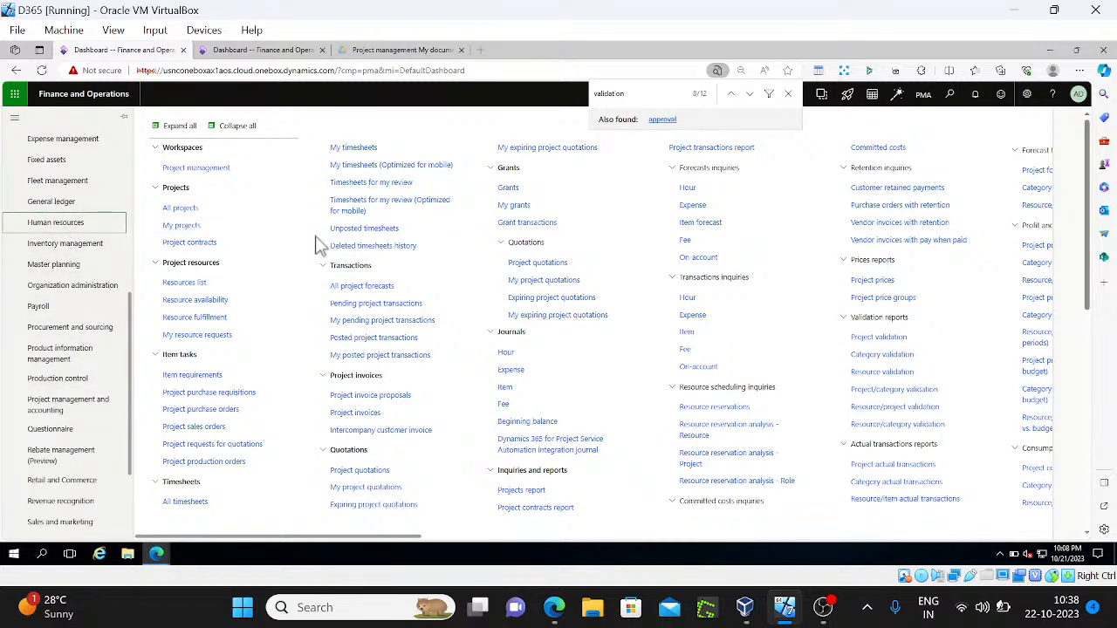
click(194, 326)
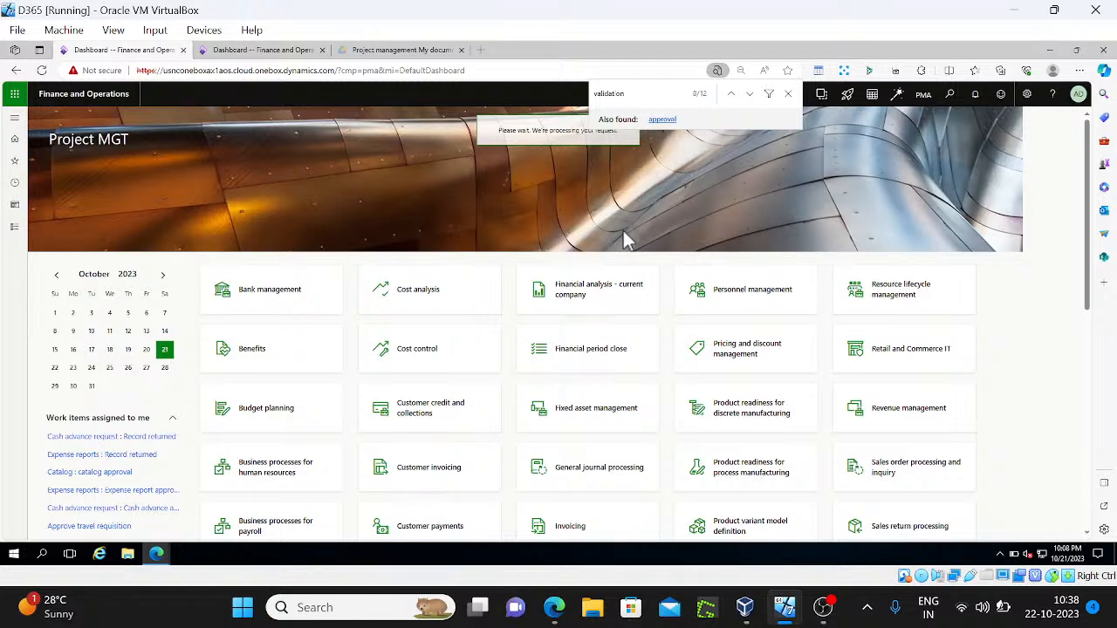
click(788, 93)
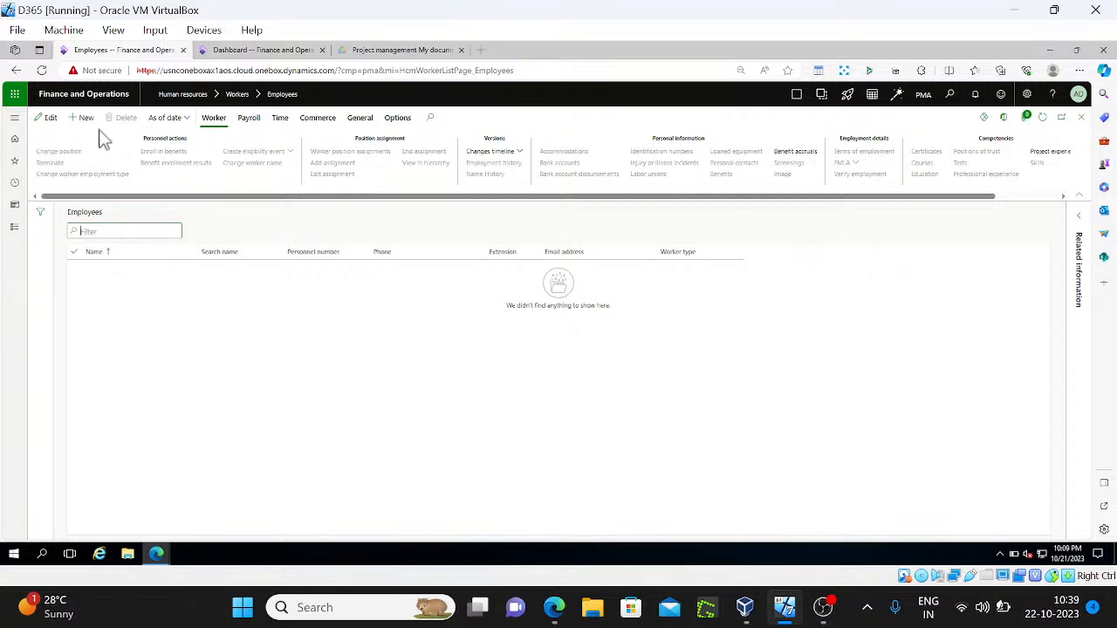
Switch the dashboard to company ussi by changing cmp=pma to cmp=ussi in the URL
click(245, 52)
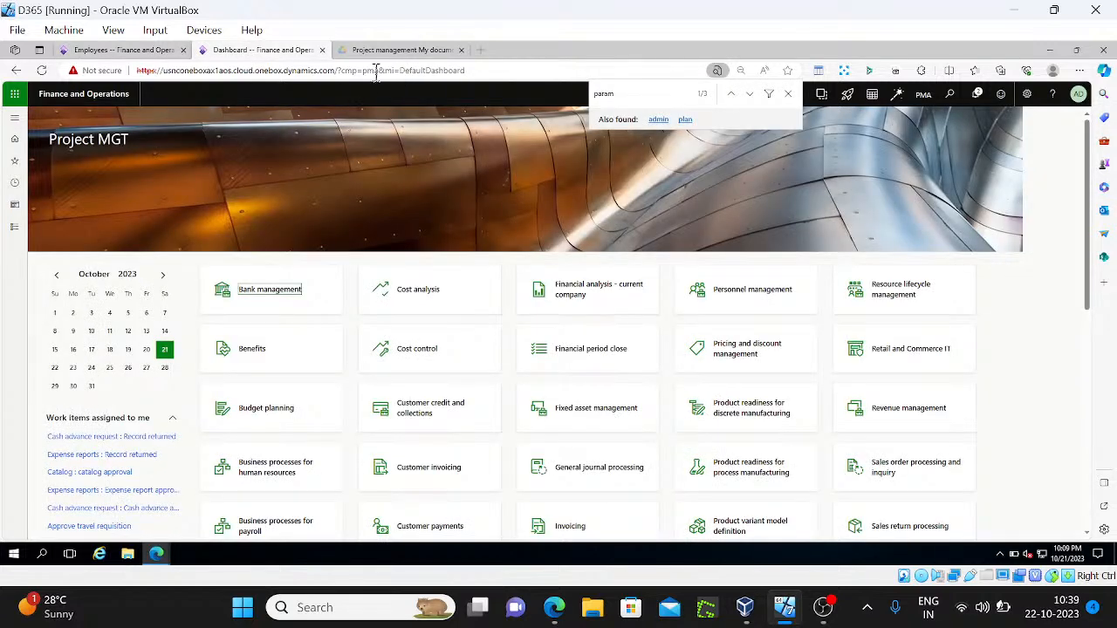
double_click(371, 70)
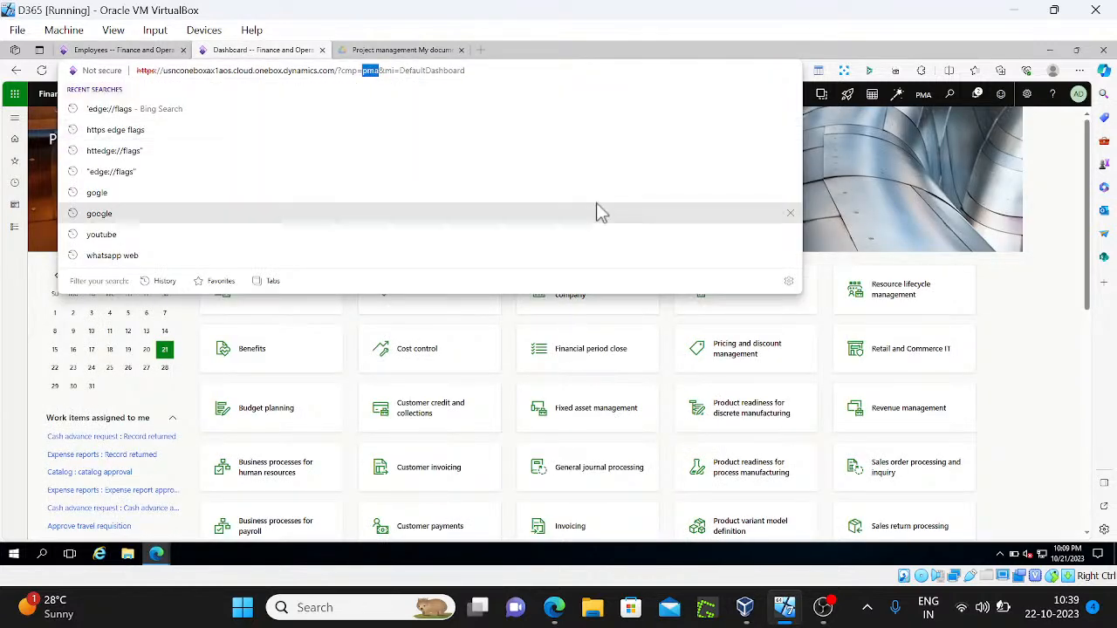
text(ussi)
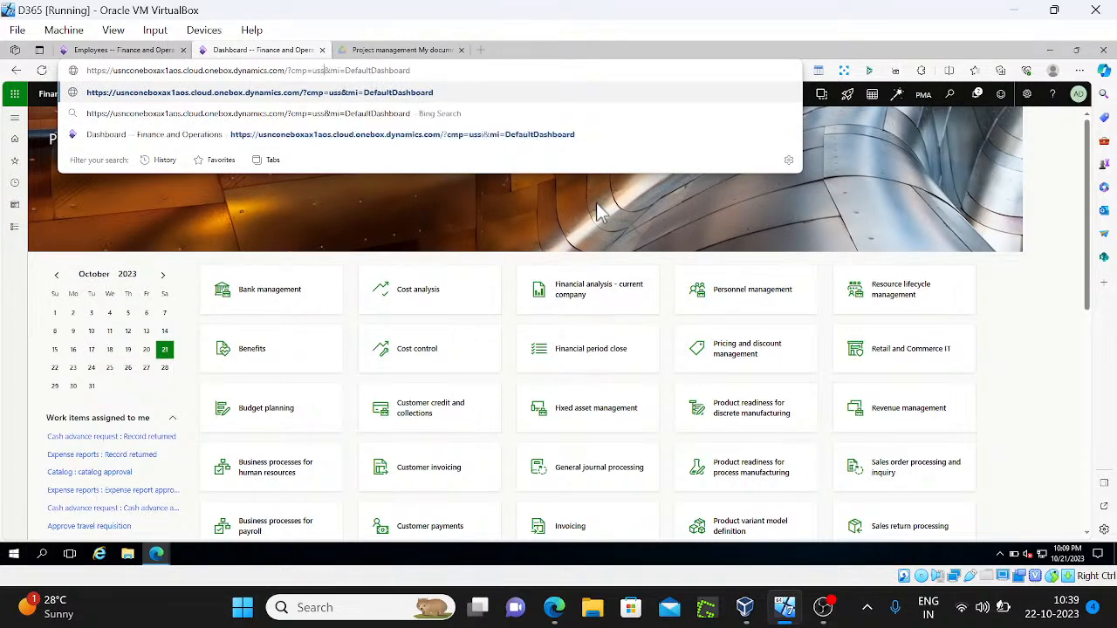
key(Return)
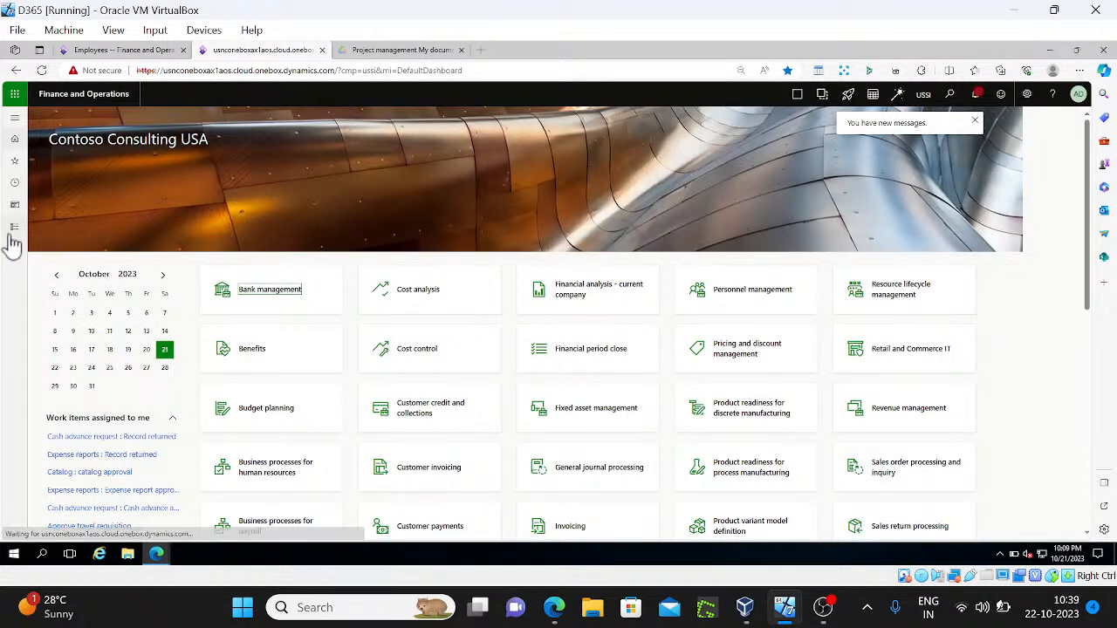
Open the Human resources Employees list for Contoso Consulting USA
click(12, 229)
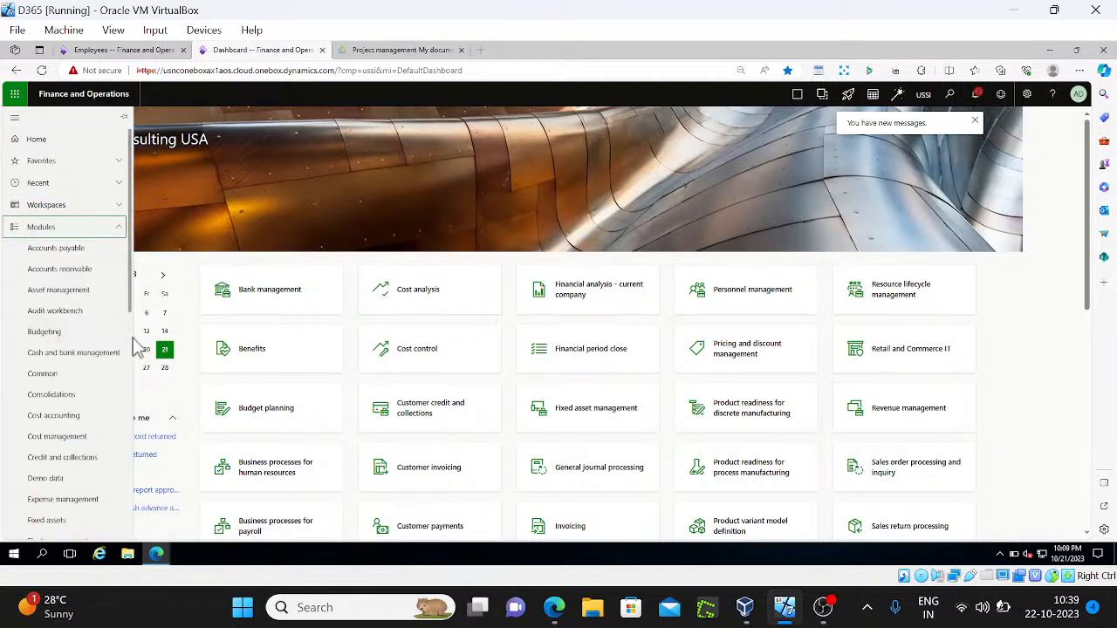
scroll(96, 349, down, 5)
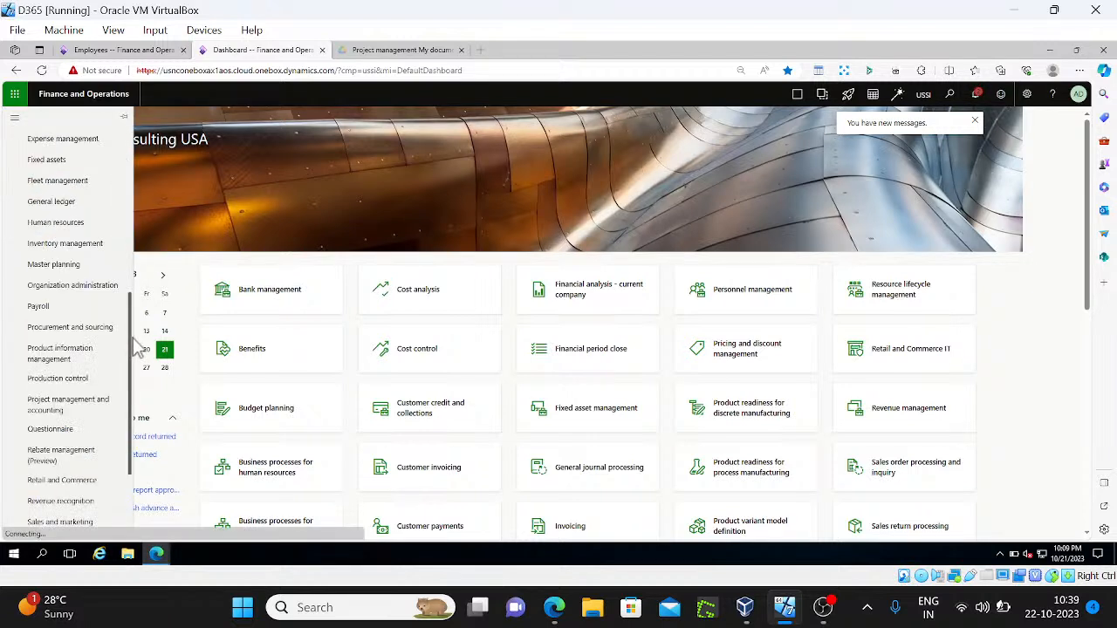
click(83, 218)
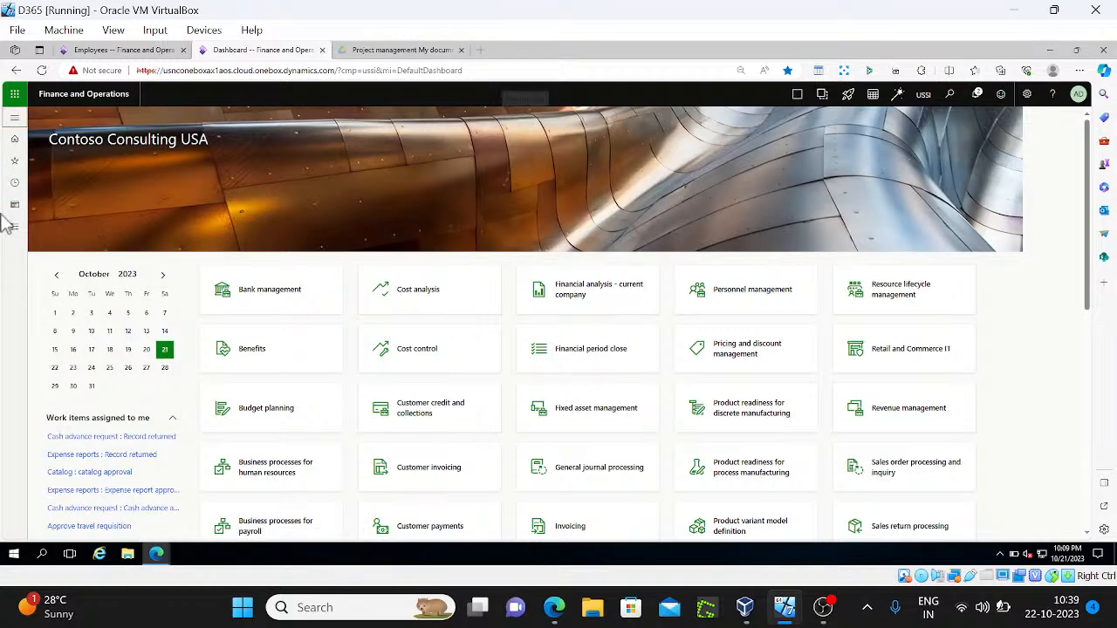
click(20, 232)
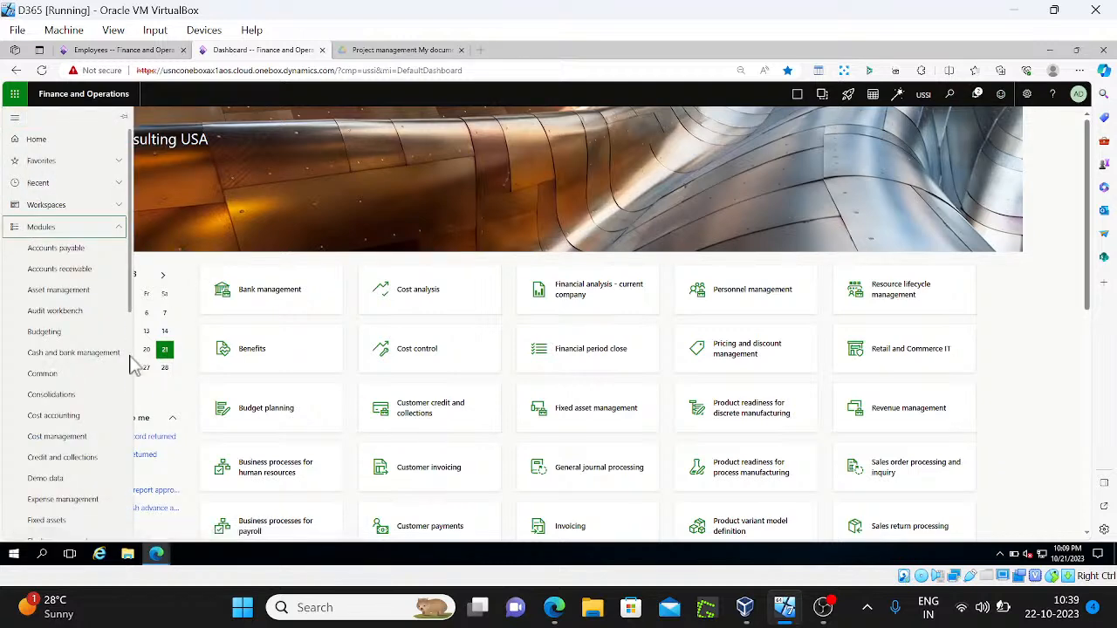
scroll(122, 375, down, 5)
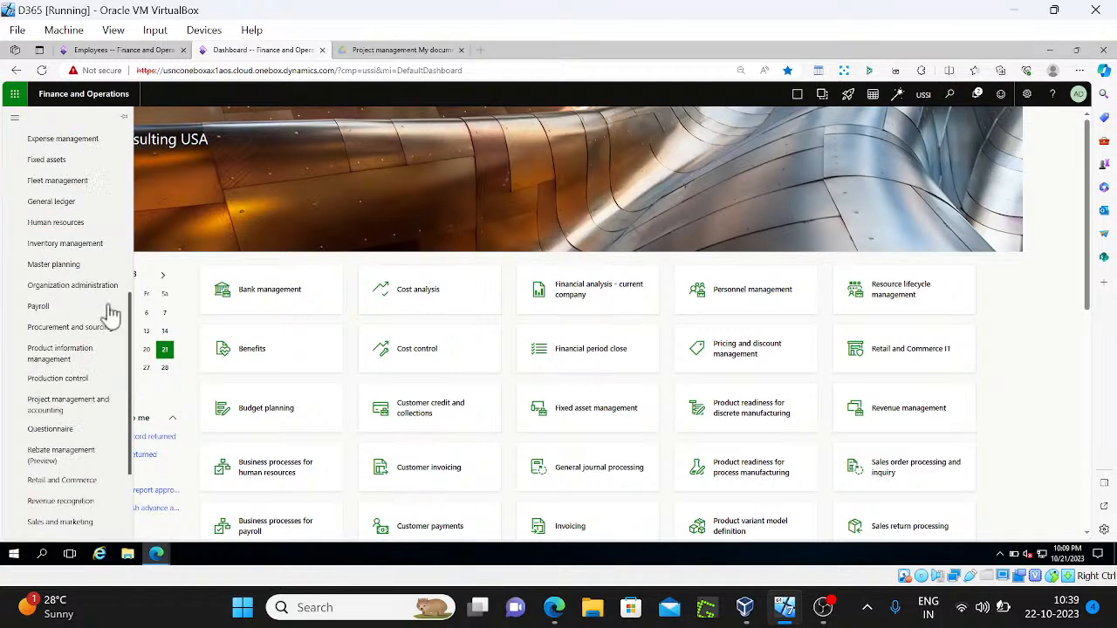
click(61, 222)
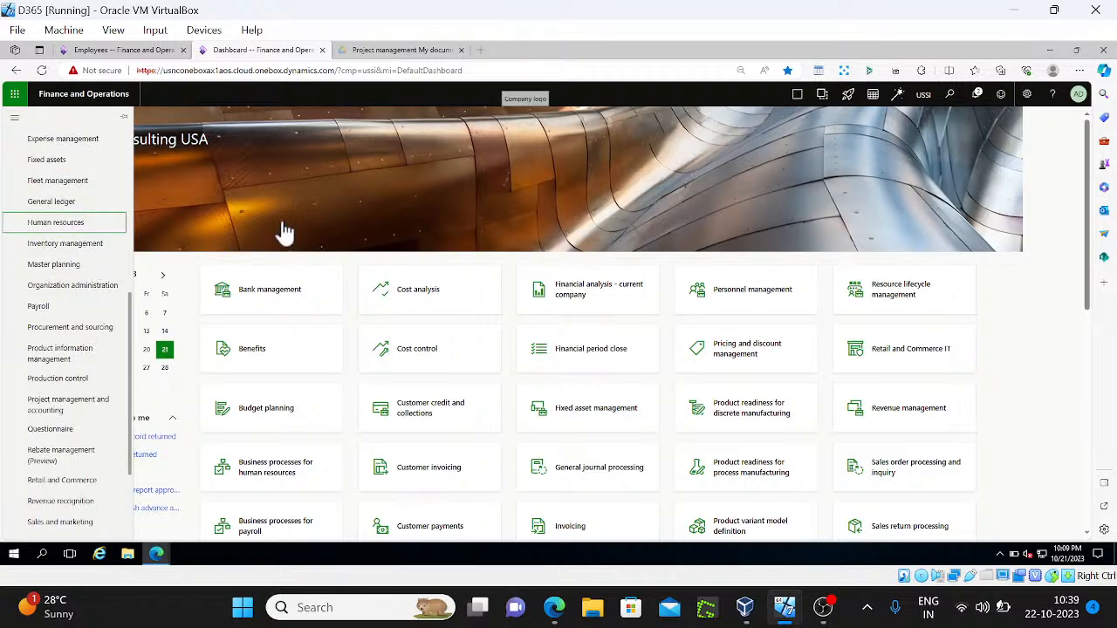
click(209, 328)
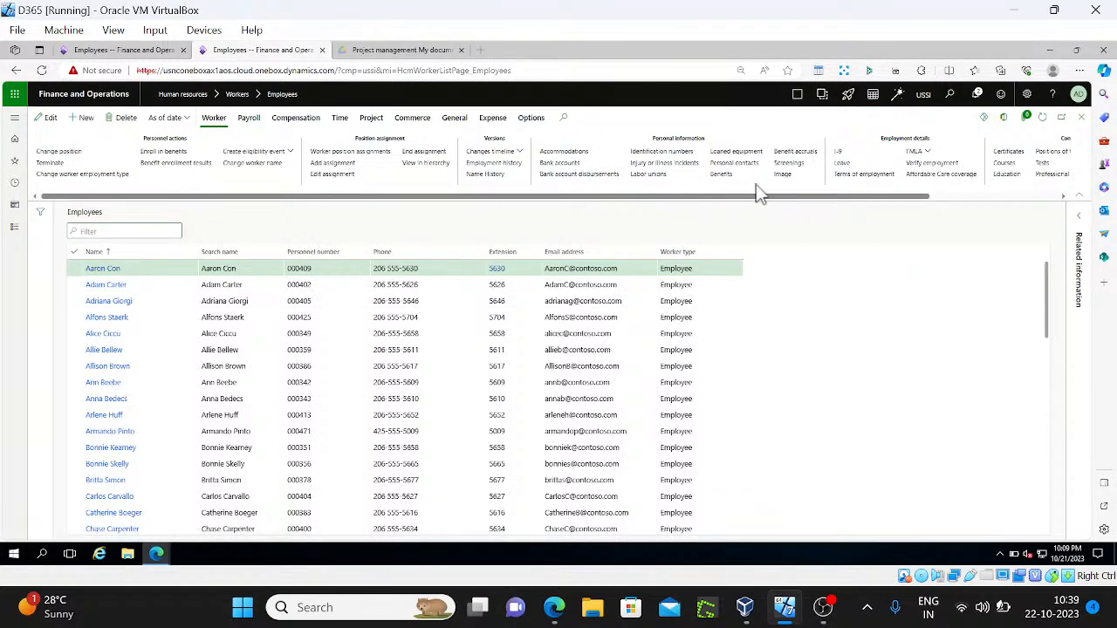
Start a new employment in the first employee's history with legal entity PMA
click(513, 168)
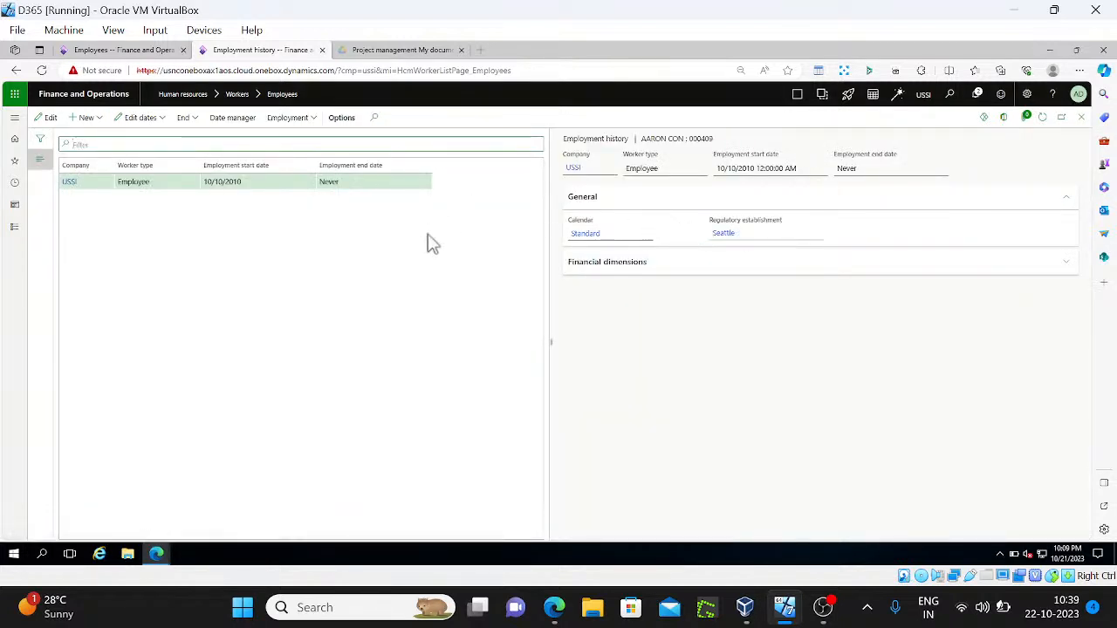
click(305, 126)
click(155, 259)
click(87, 118)
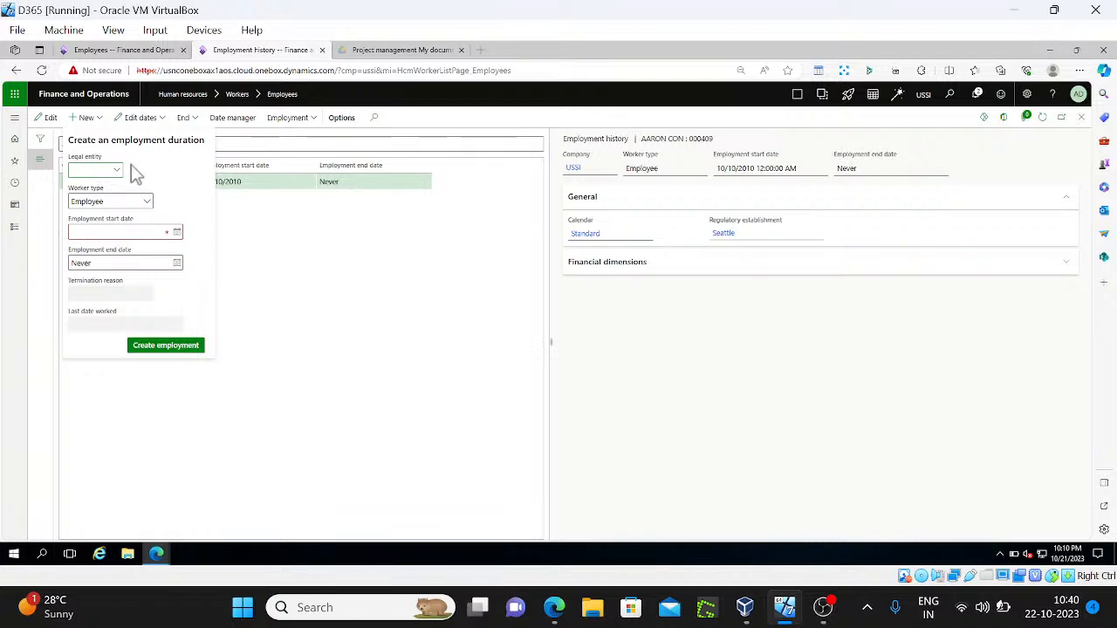
text(usmf)
key(BackSpace)
key(BackSpace)
key(BackSpace)
key(BackSpace)
text(pma)
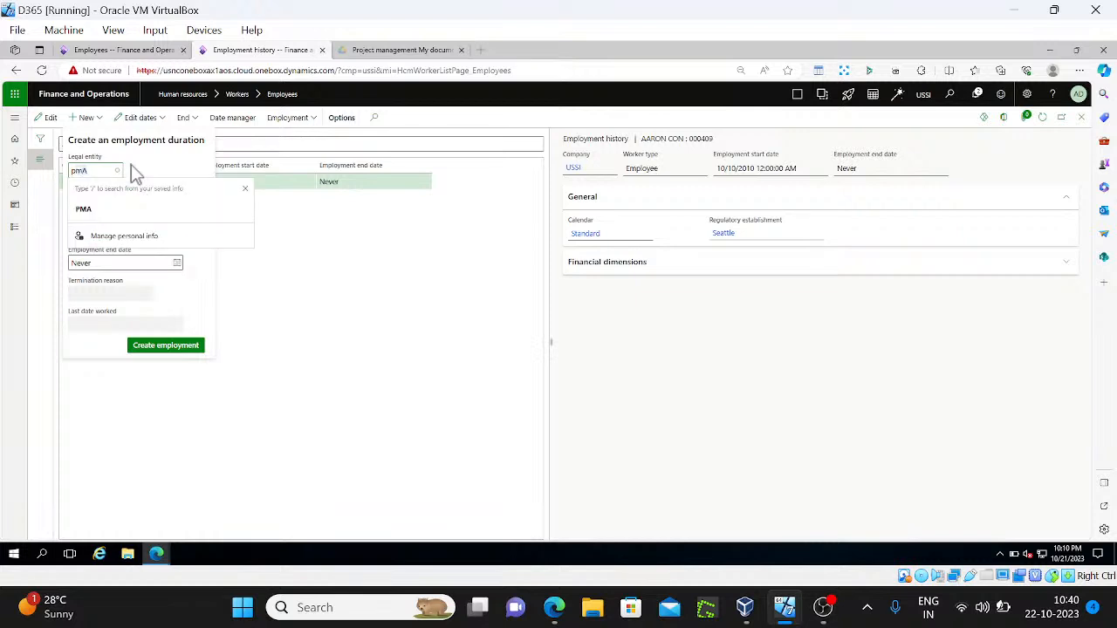
key(Tab)
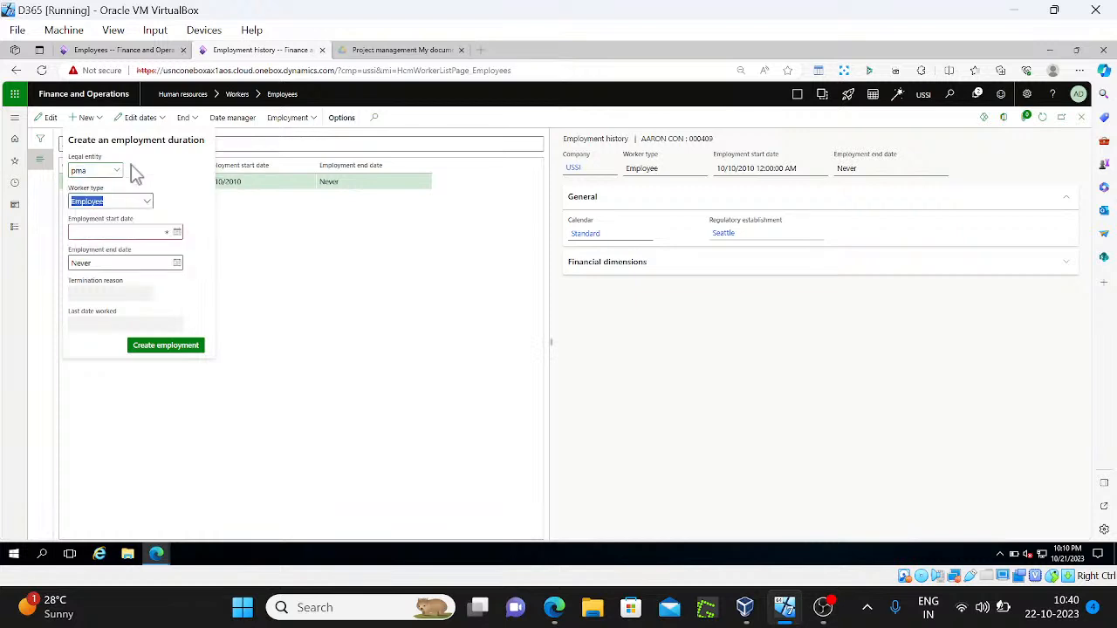
Set the employment start date to 1/1/2023, create it, and close the form
click(177, 232)
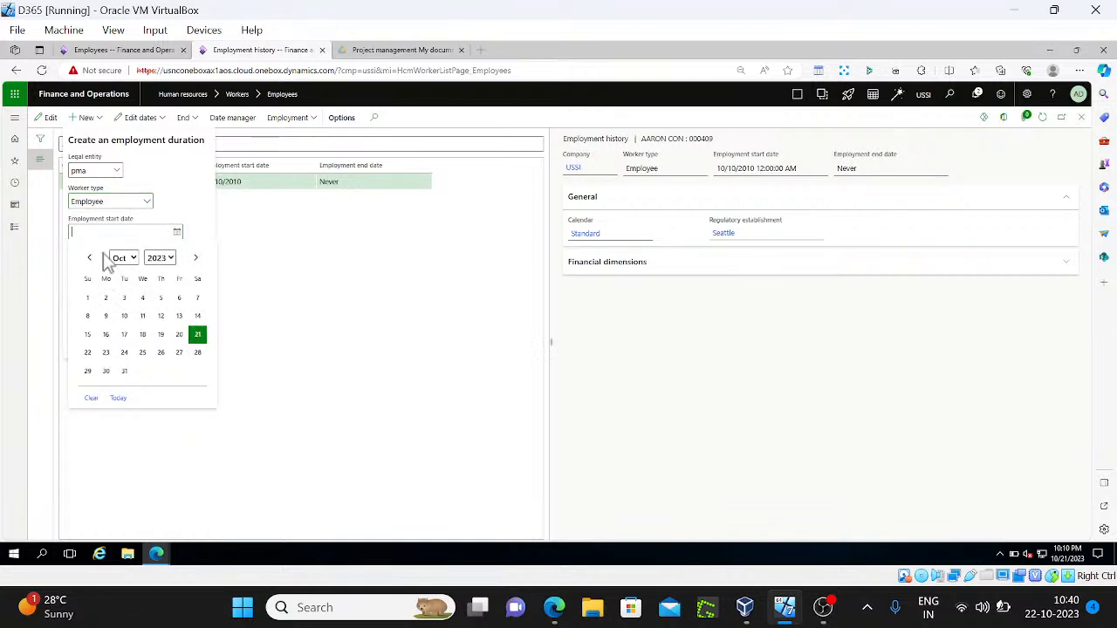
click(131, 258)
click(128, 278)
click(88, 298)
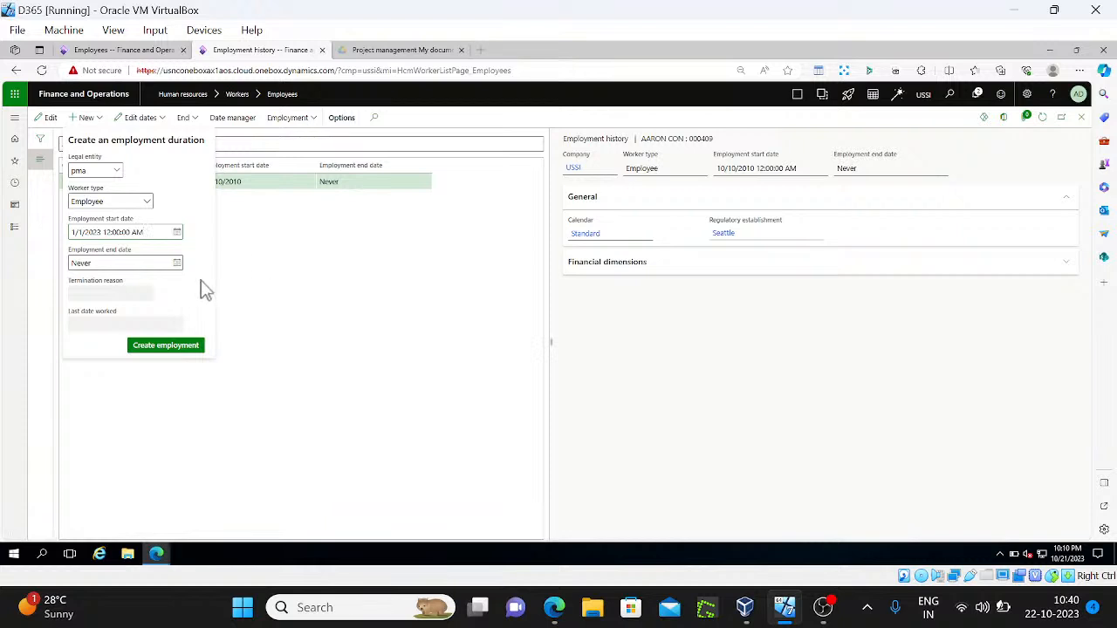
click(190, 344)
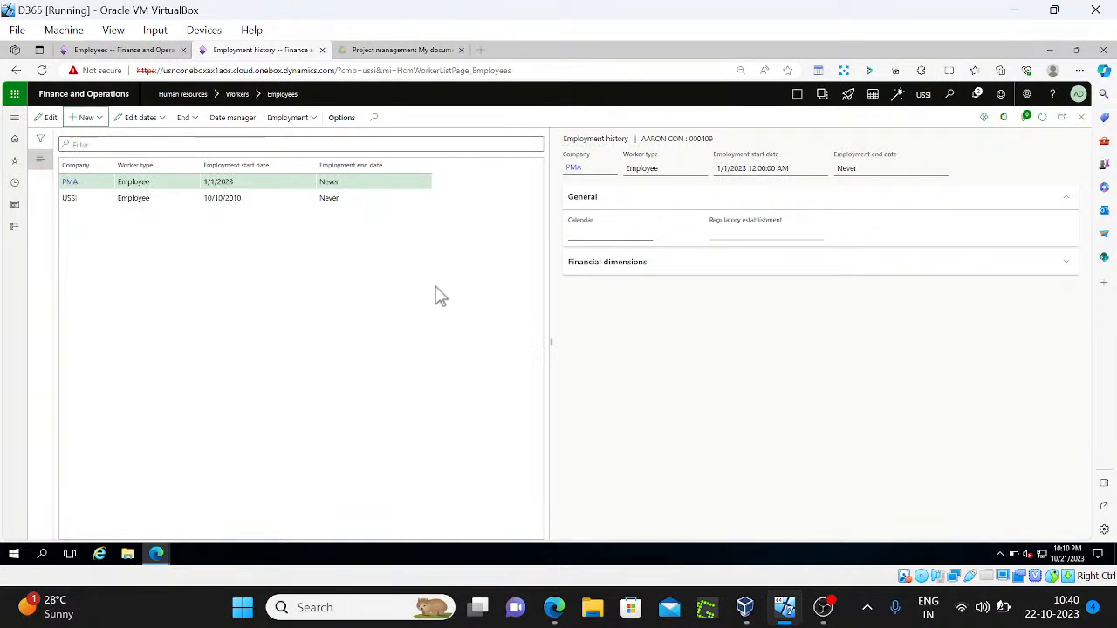
key(Escape)
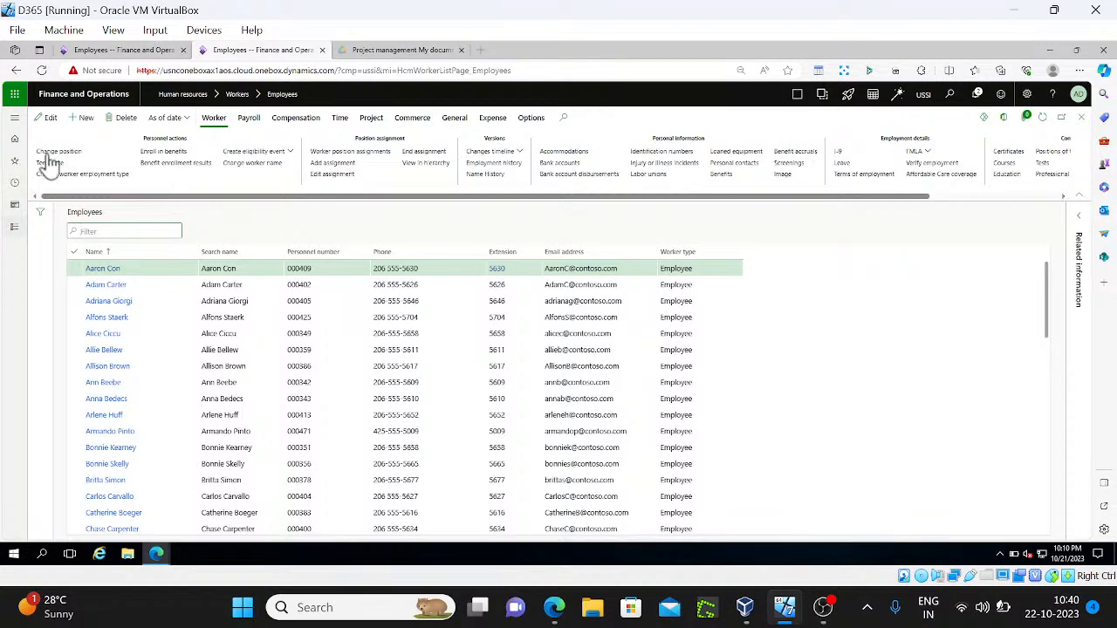
Refresh the PMA Employees list and switch the USSI page to cmp=pma
click(146, 51)
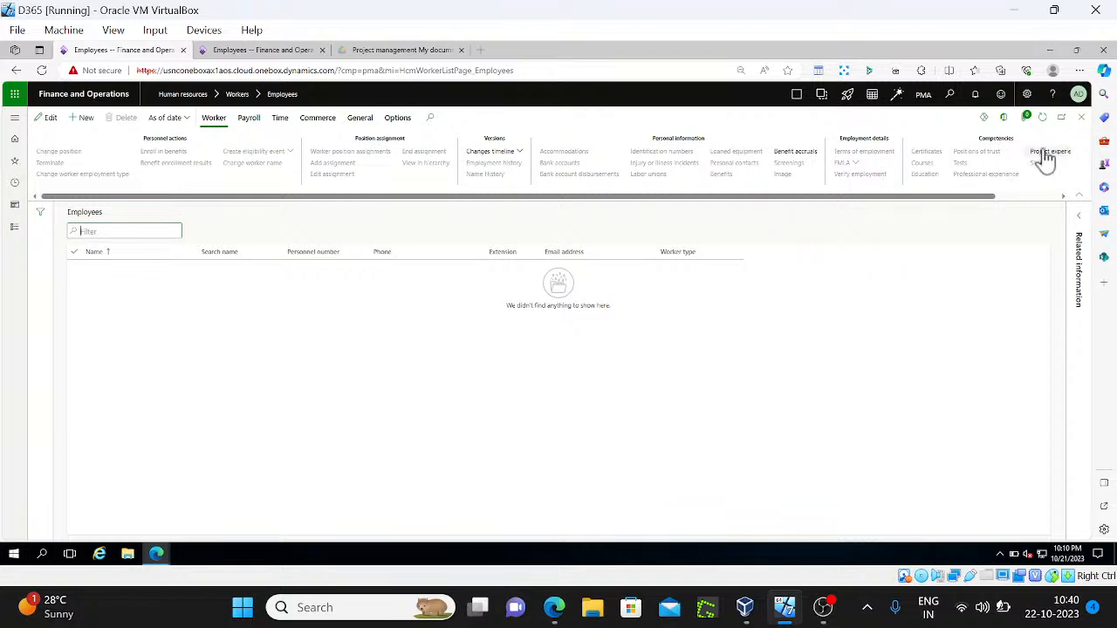
click(1042, 119)
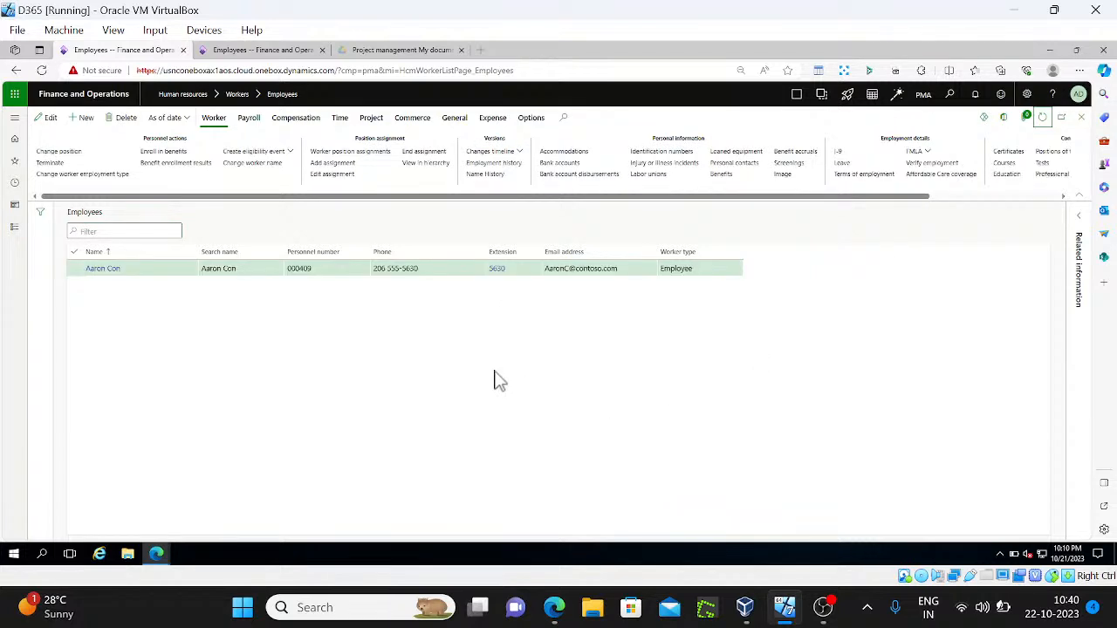
click(269, 50)
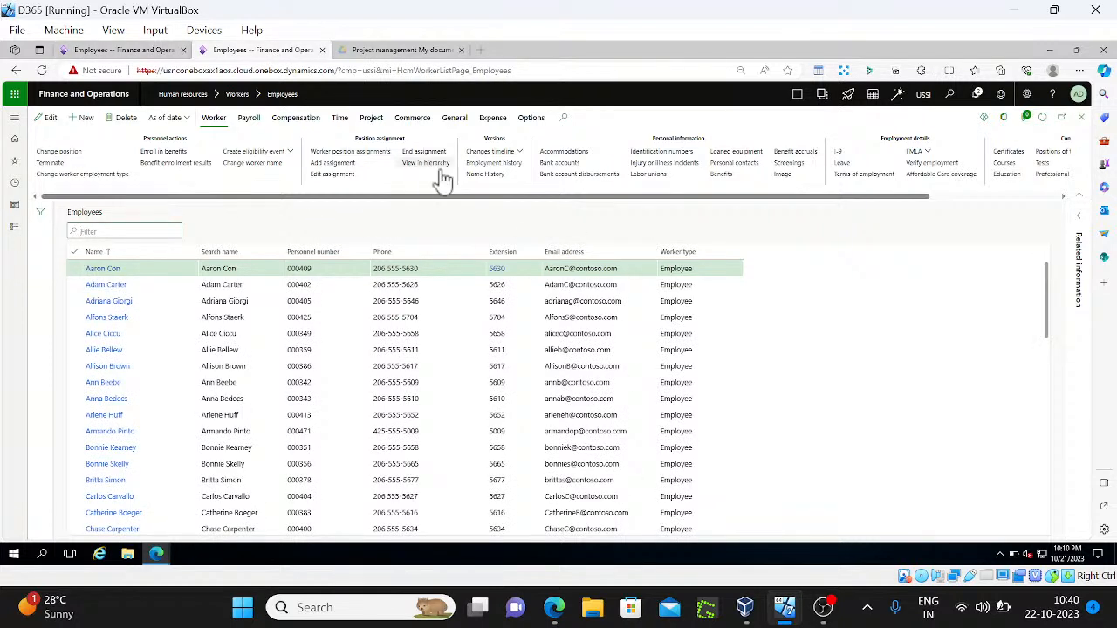
double_click(374, 72)
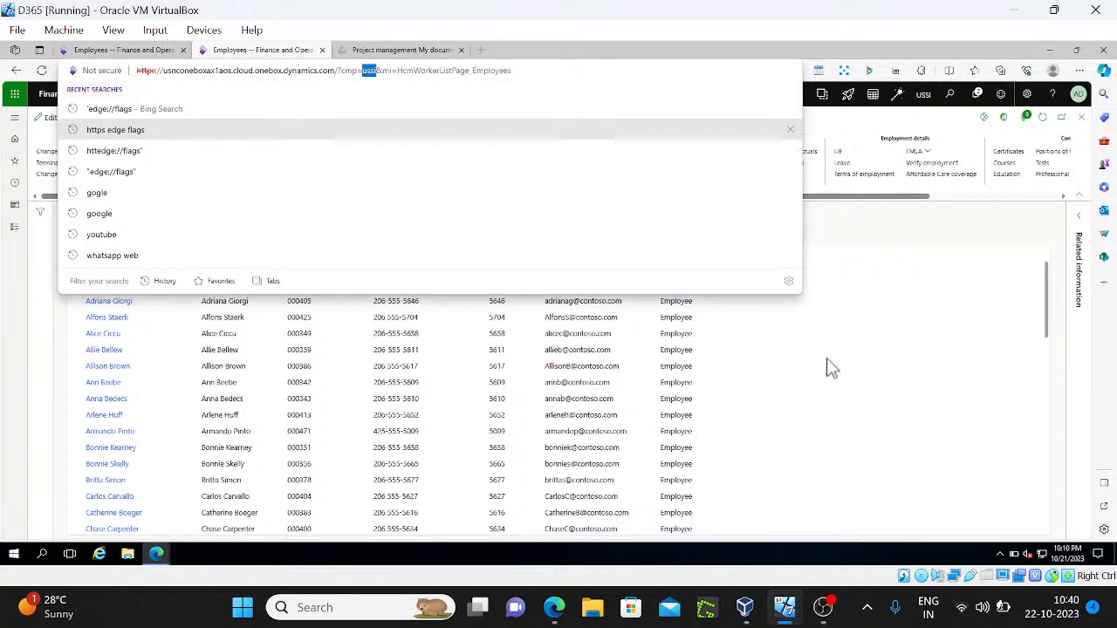
text(pma)
key(Return)
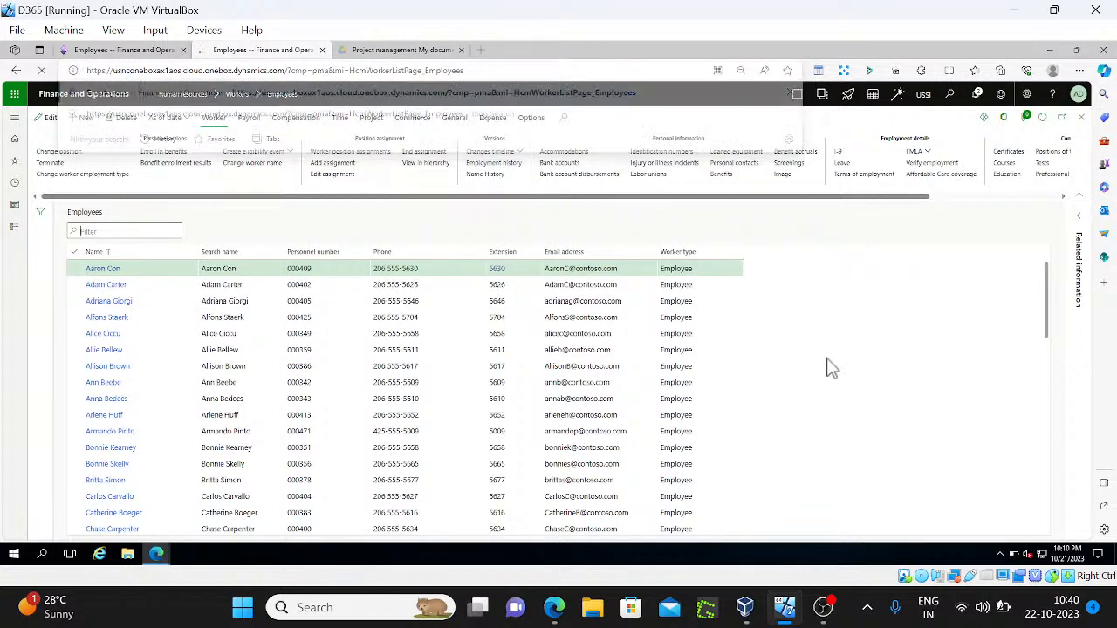
click(160, 53)
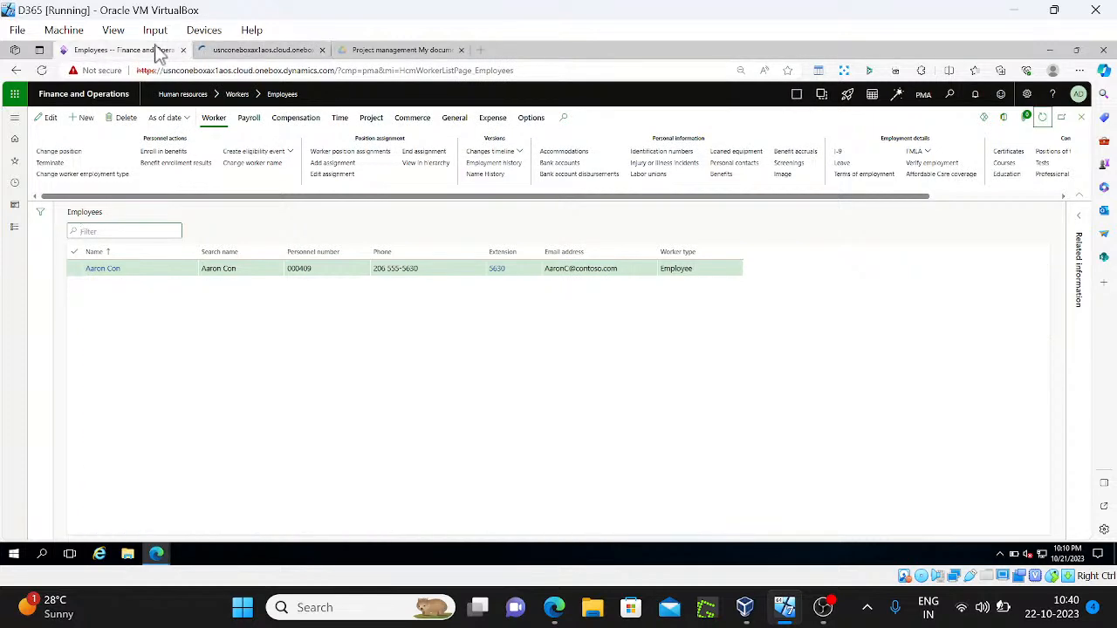
Open Resource/project validation groups via the Project management and accounting validation setup links
click(15, 229)
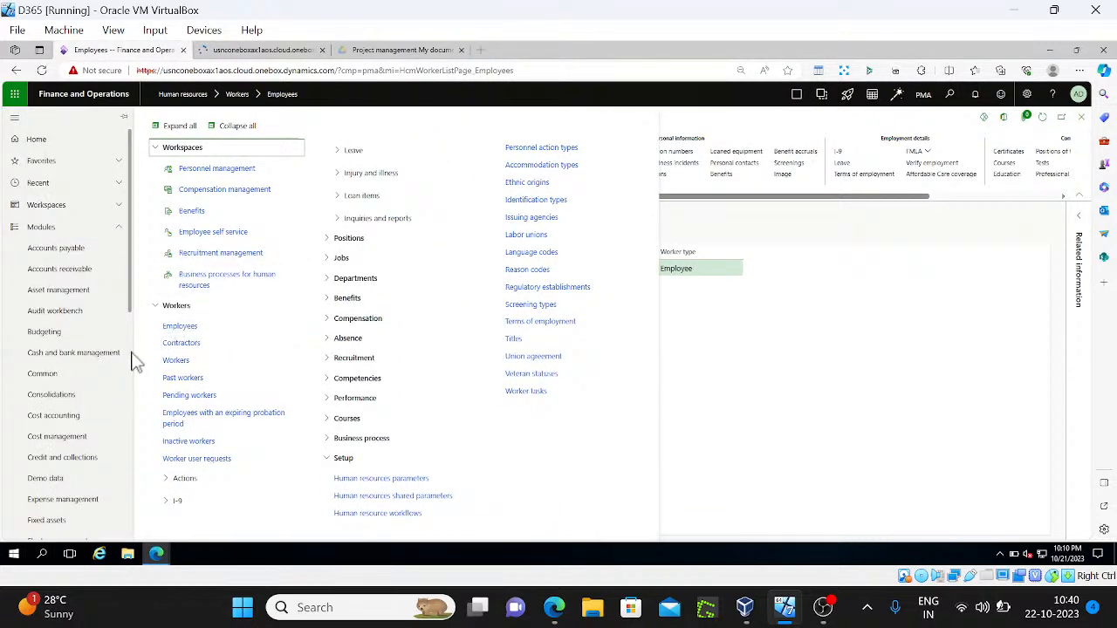
scroll(133, 362, down, 5)
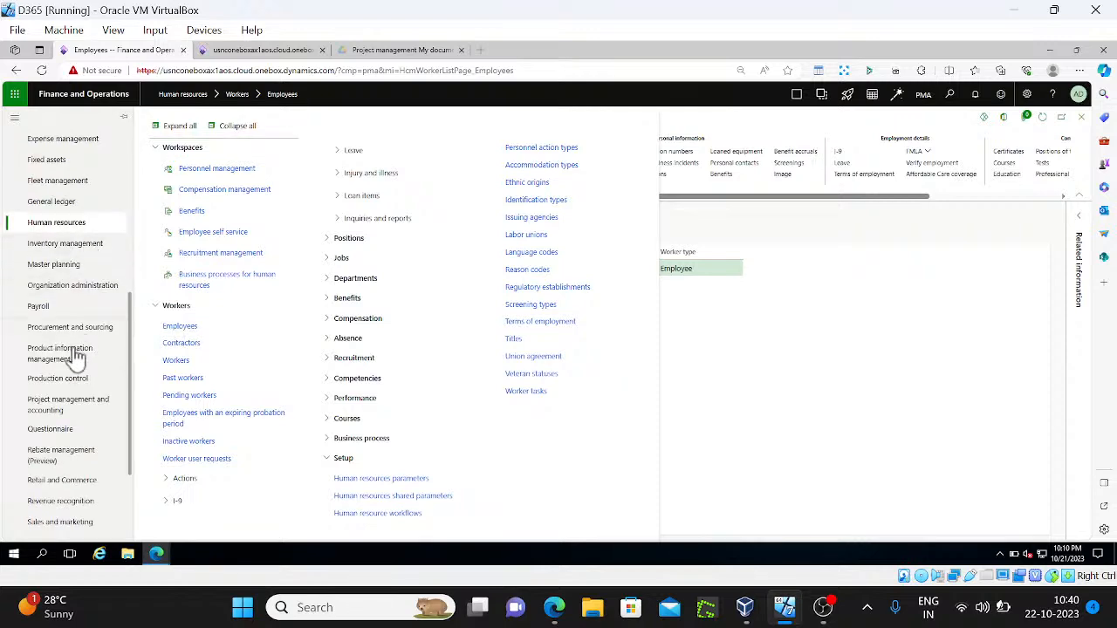
click(78, 410)
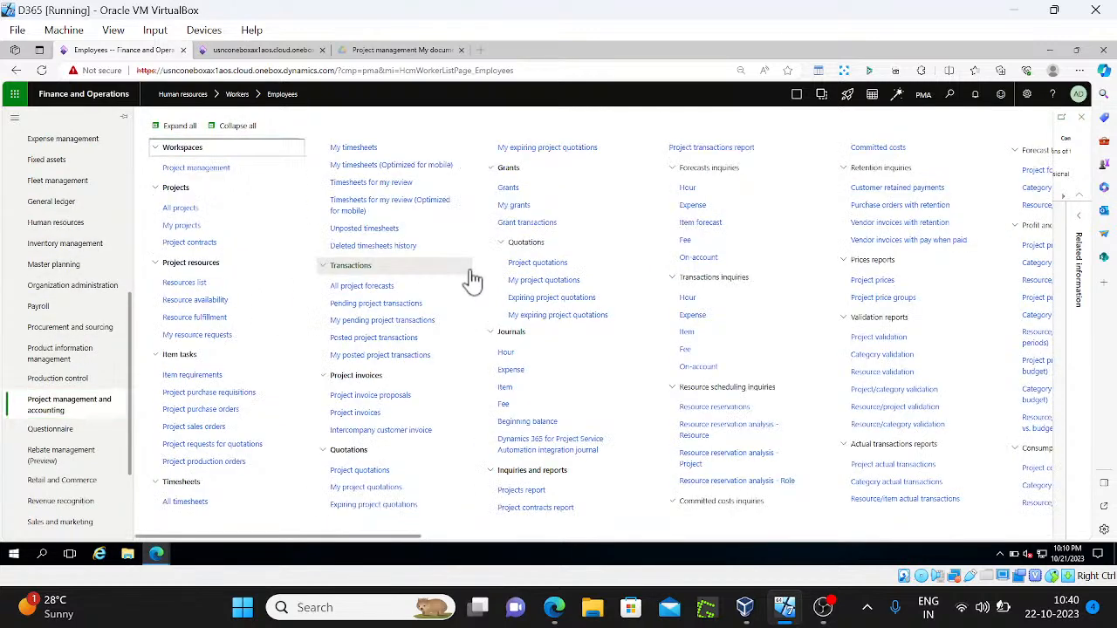
key(ctrl+f)
key(Return)
key(Return)
key(Return)
key(Return)
key(Return)
key(Return)
key(Return)
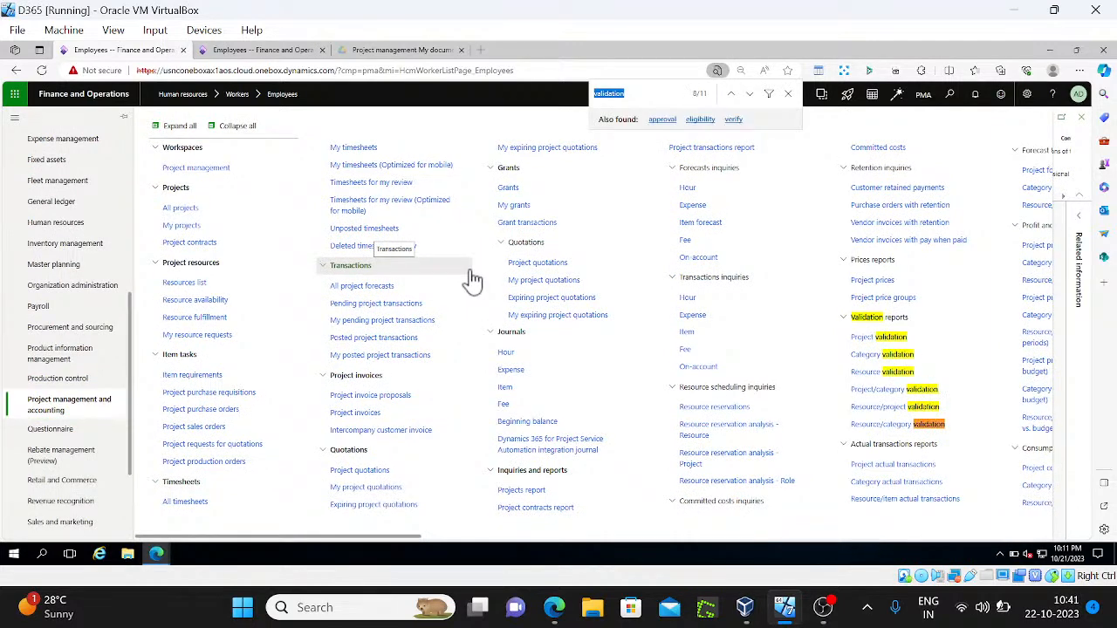
key(Return)
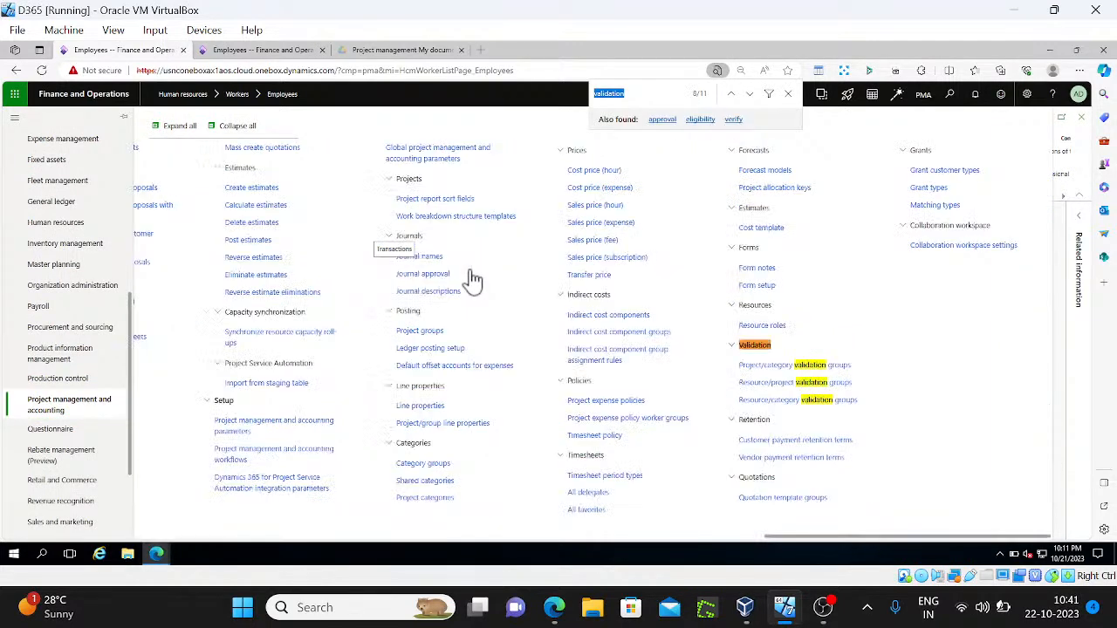
click(853, 388)
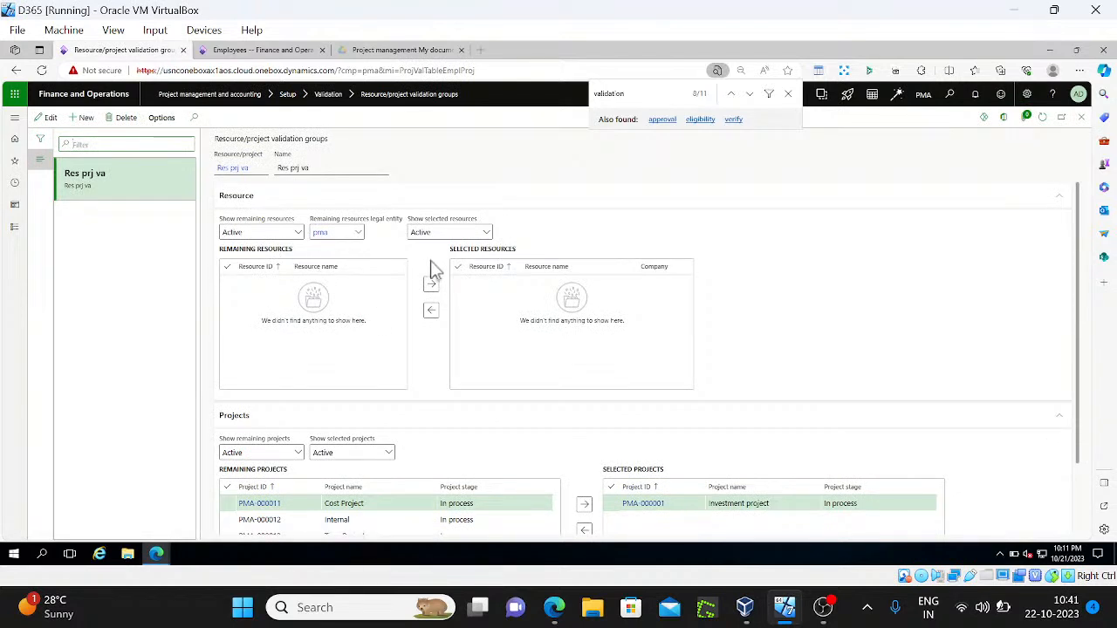
Show all remaining and selected resources for Res prj va, then delete the group
click(1041, 116)
click(297, 237)
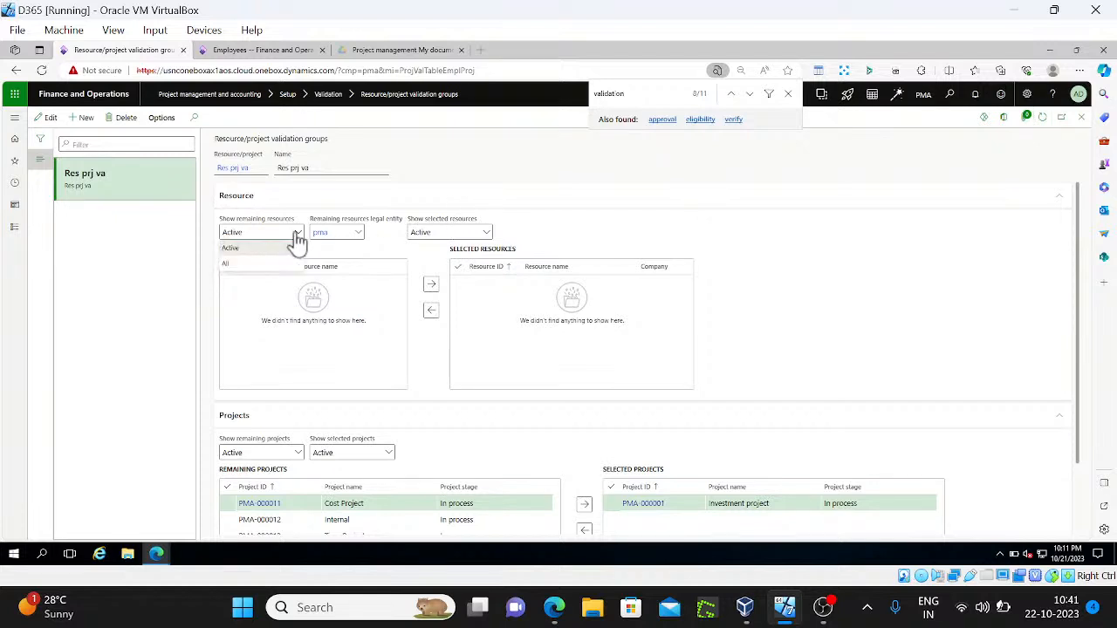
click(256, 273)
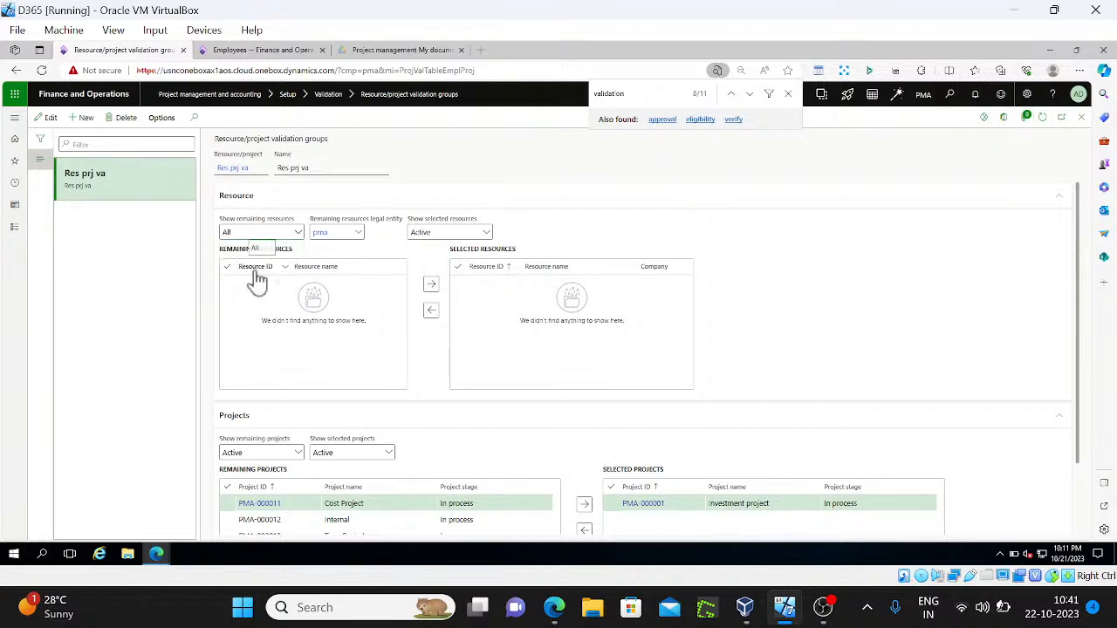
click(486, 236)
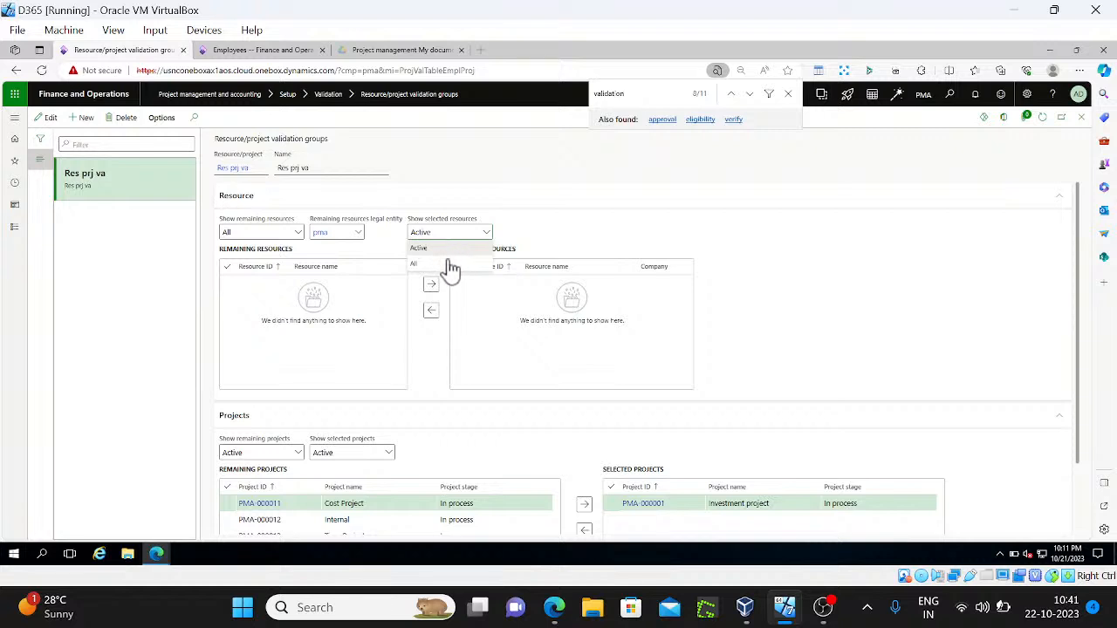
click(454, 267)
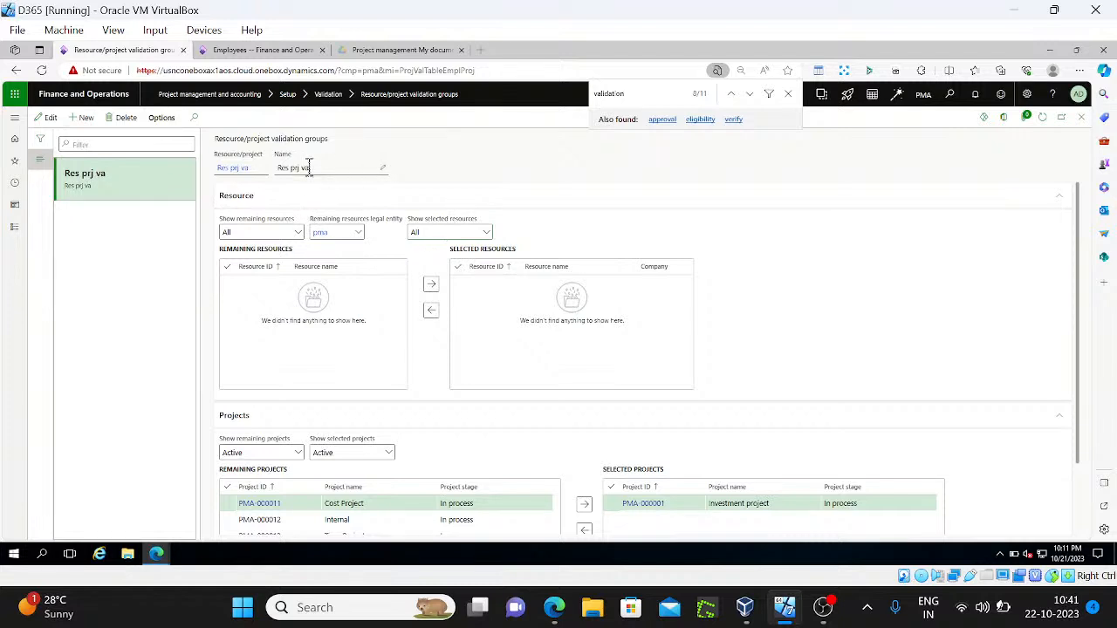
click(54, 122)
click(125, 122)
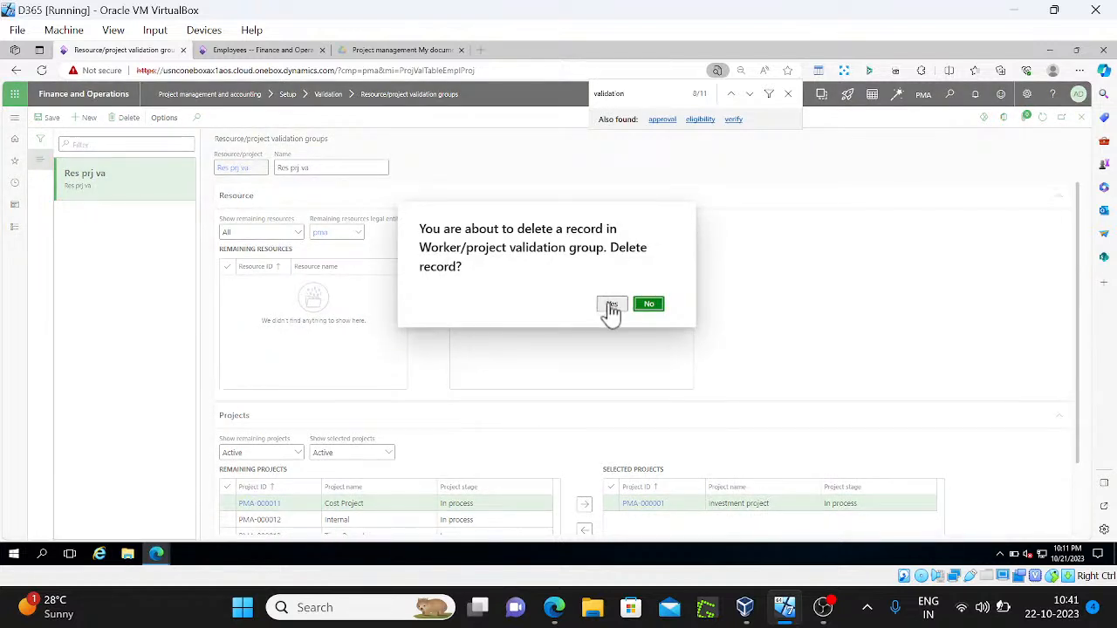
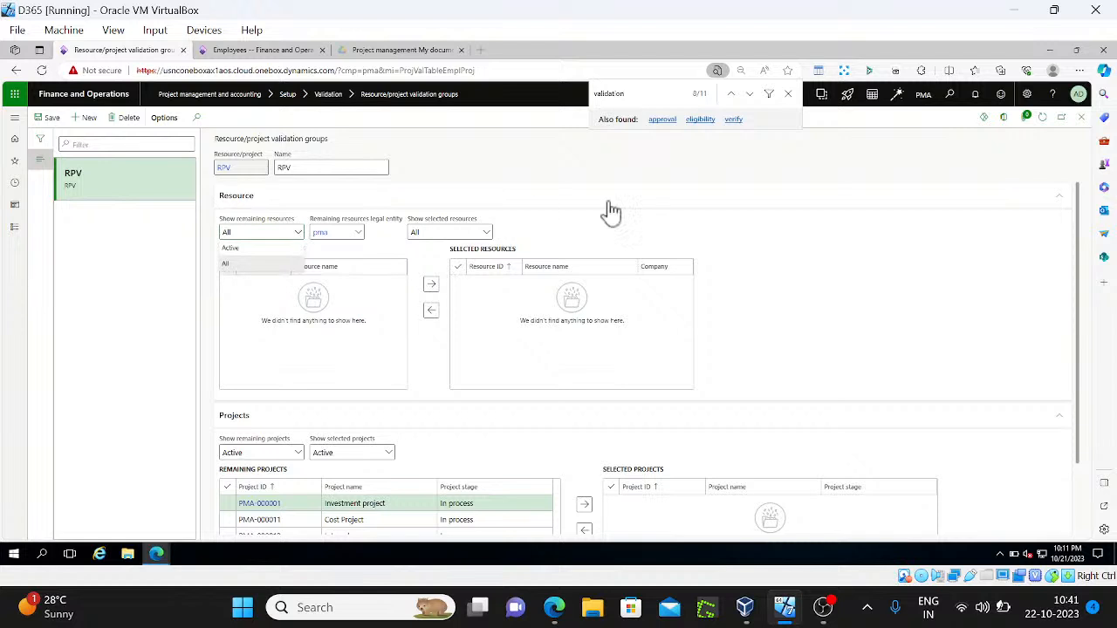
Refresh the RPV validation group page and switch to the Employees browser tab
click(1042, 117)
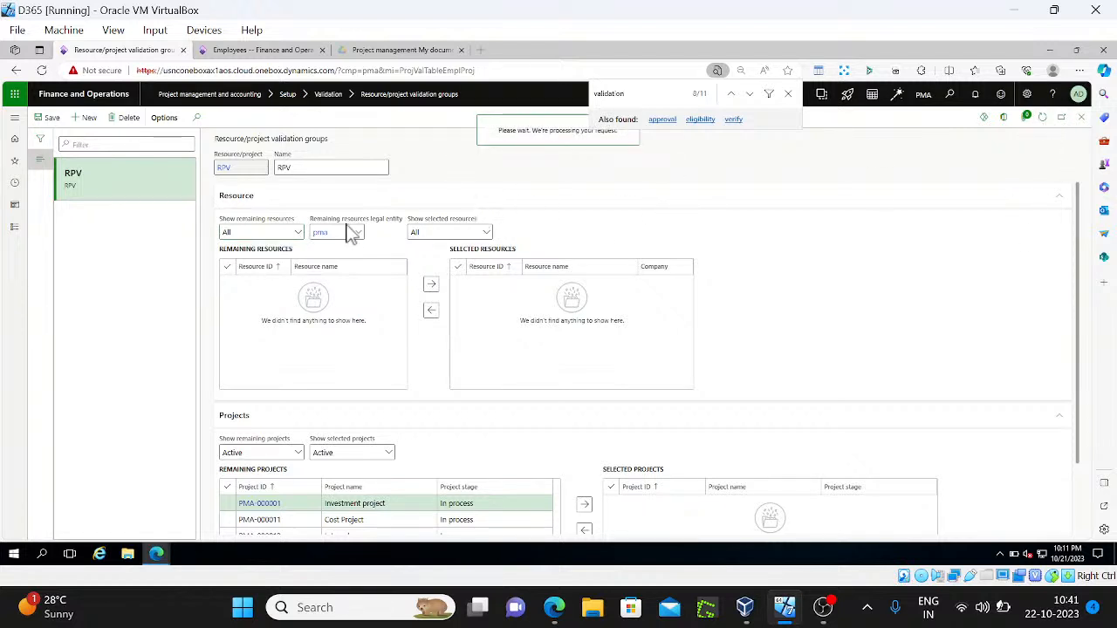
click(269, 50)
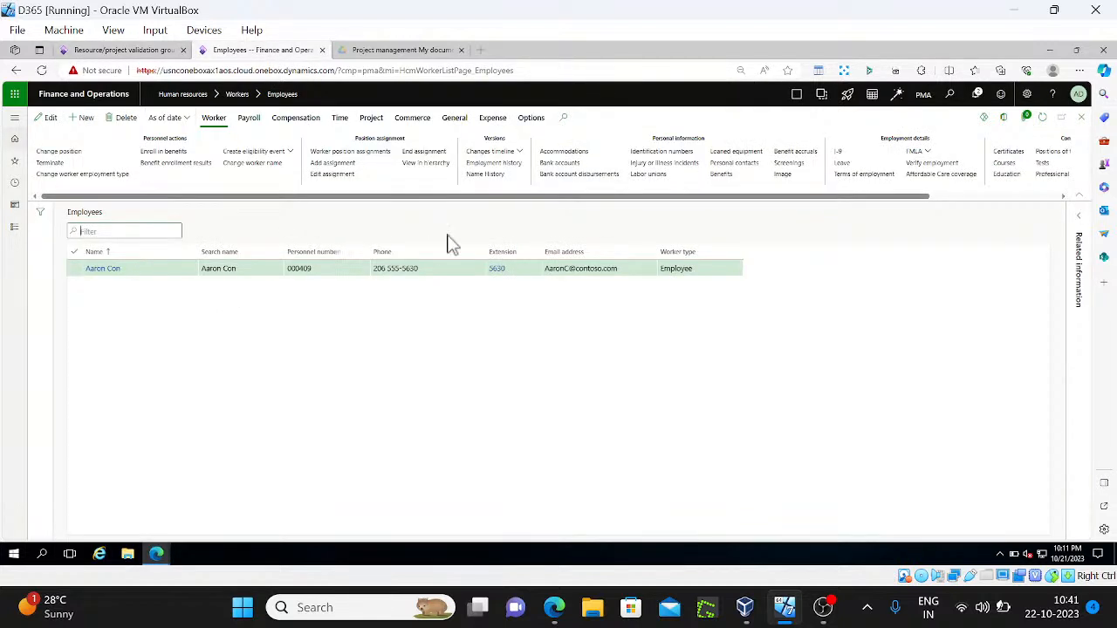
Show the employee's Project actions, dismiss the record-already-exists error and the incomplete project setup warning
click(375, 119)
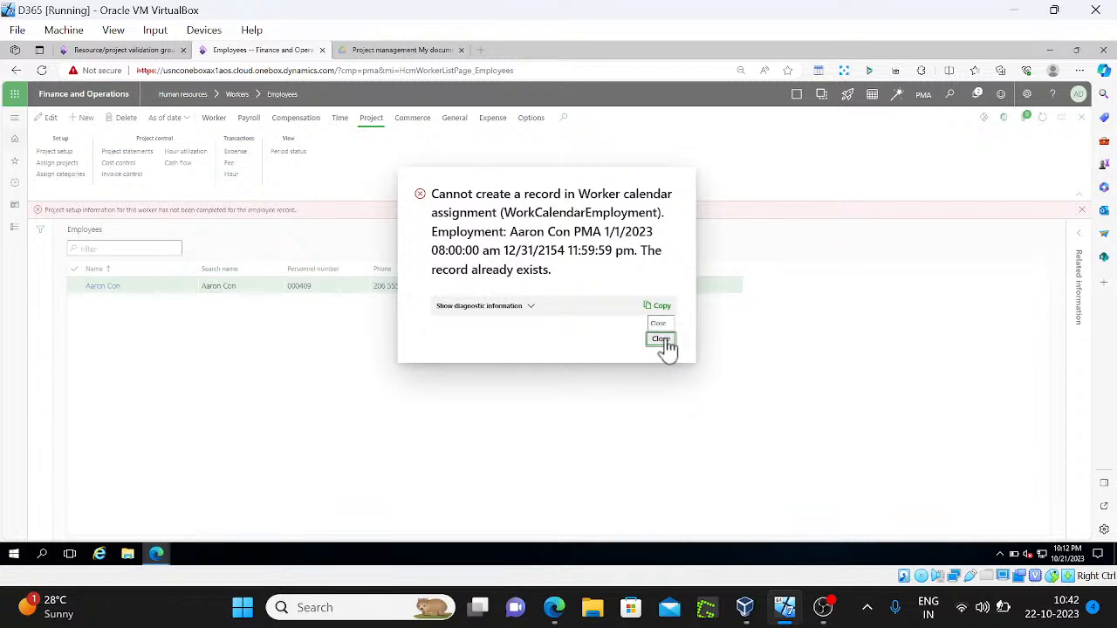
click(660, 339)
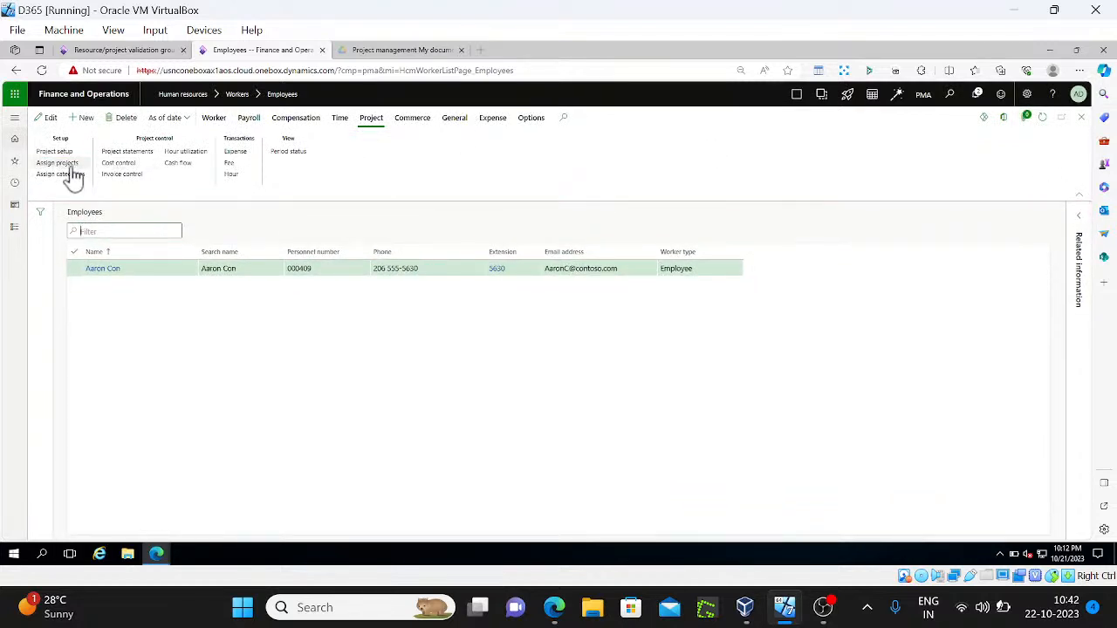
click(50, 119)
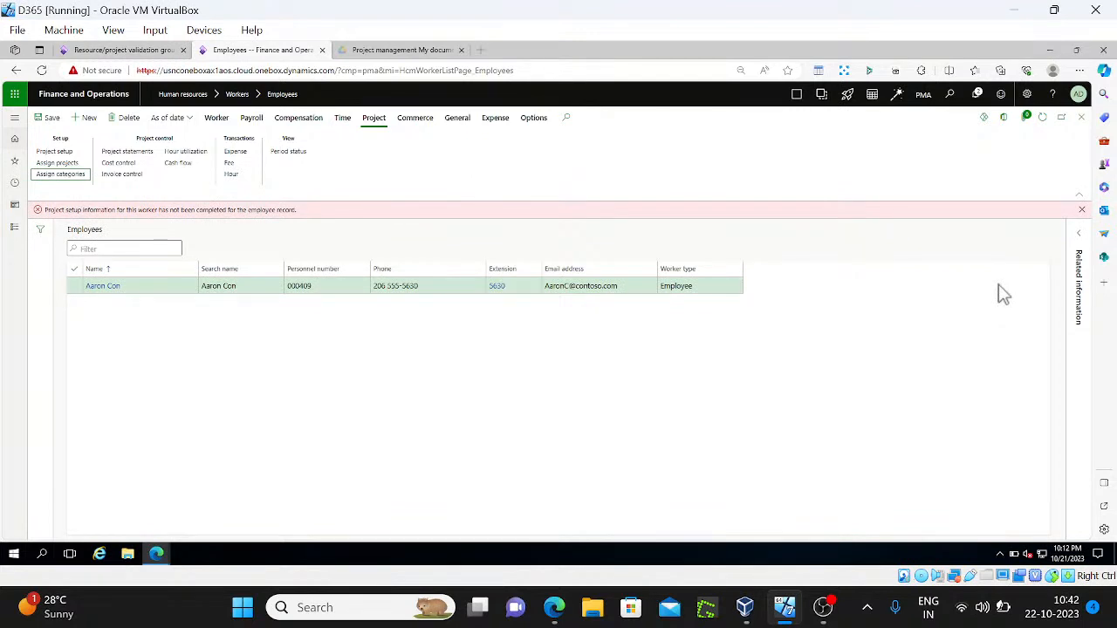
click(1082, 209)
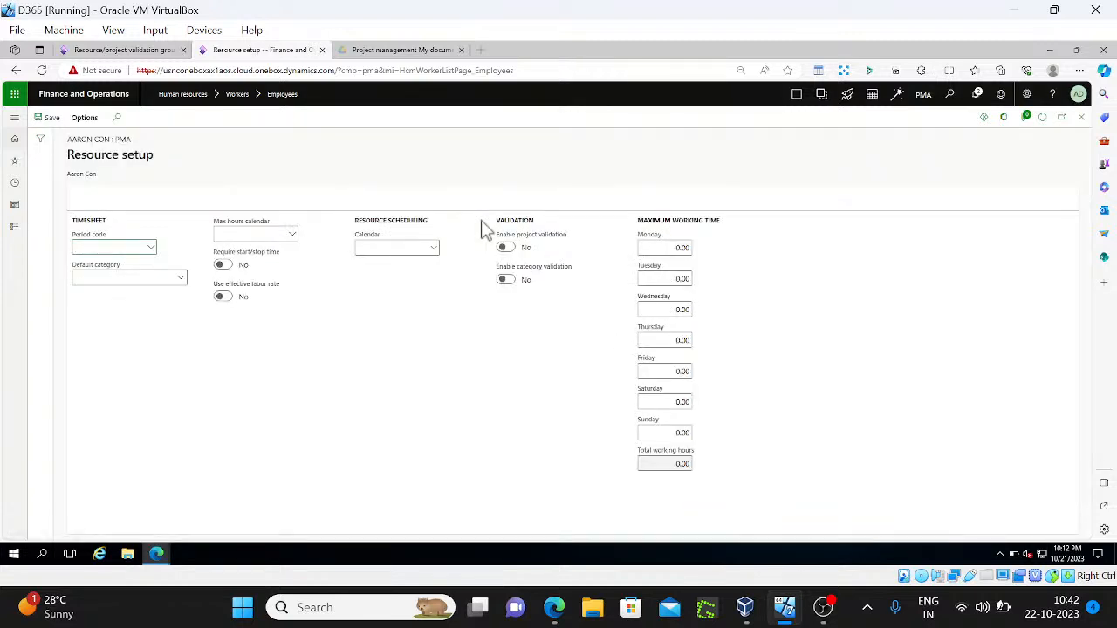
Set the worker's timesheet period code to EmpWeek and save the resource setup
click(152, 248)
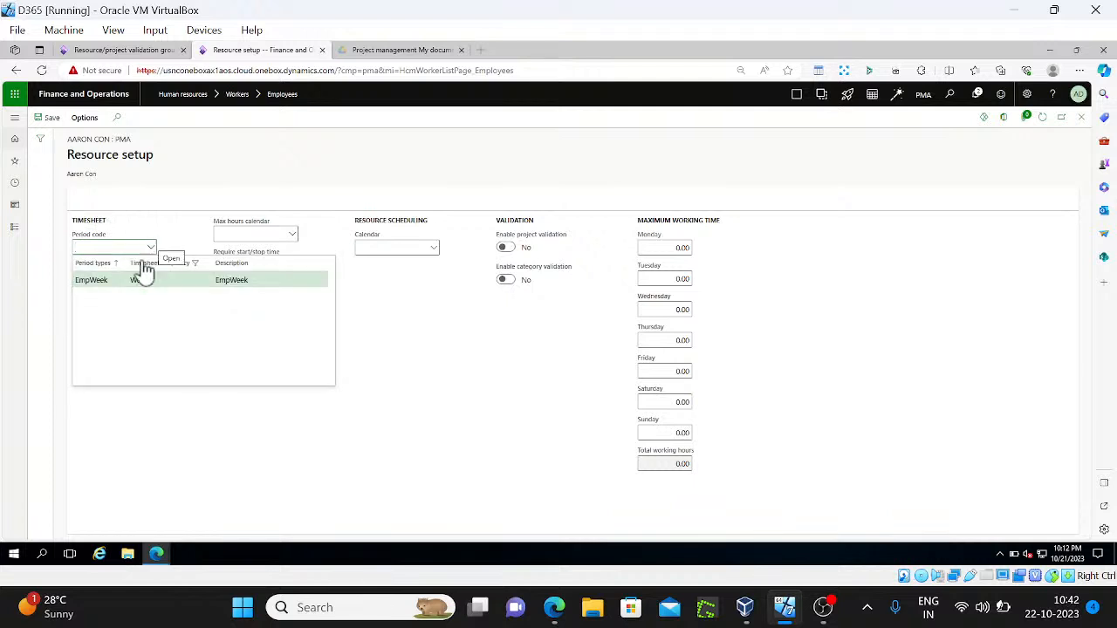
click(114, 281)
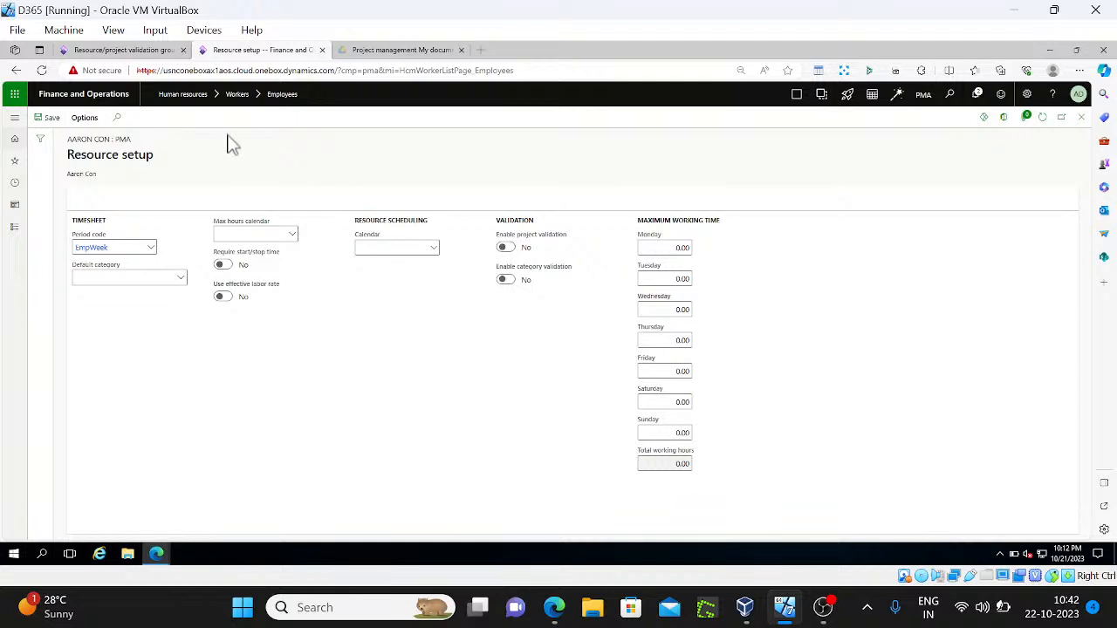
click(49, 123)
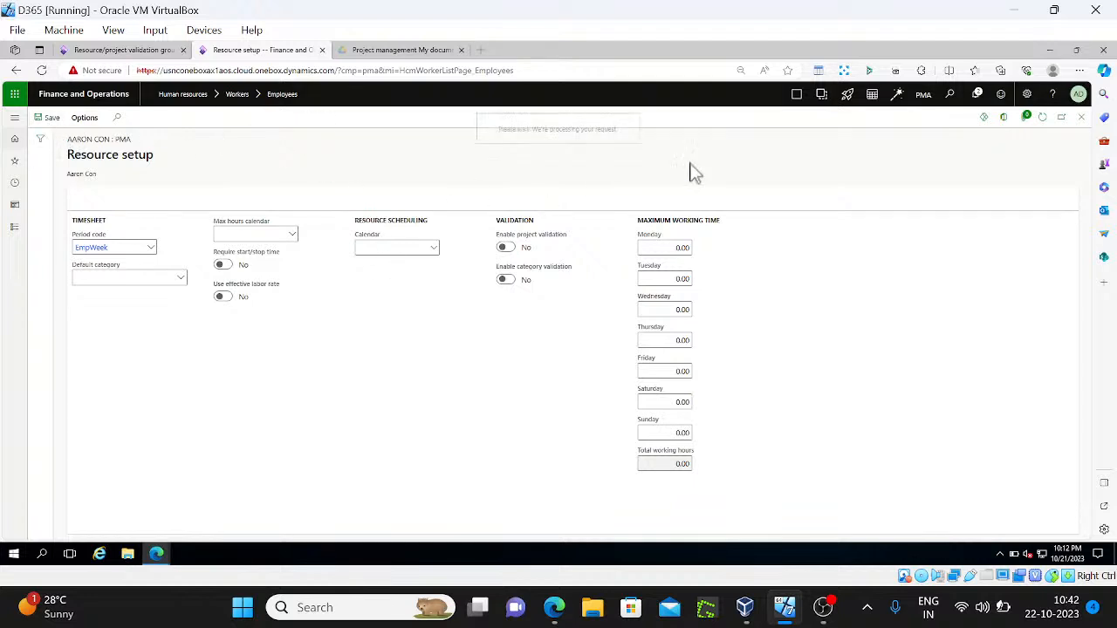
click(1081, 117)
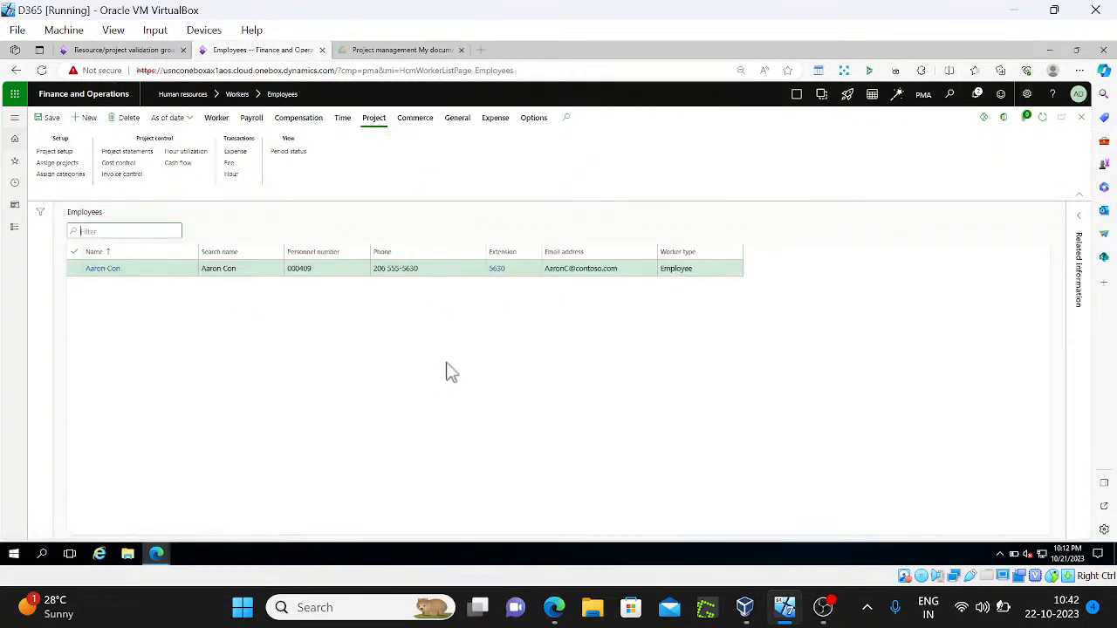
Turn on Enable category validation for the worker and save the resource setup
click(73, 155)
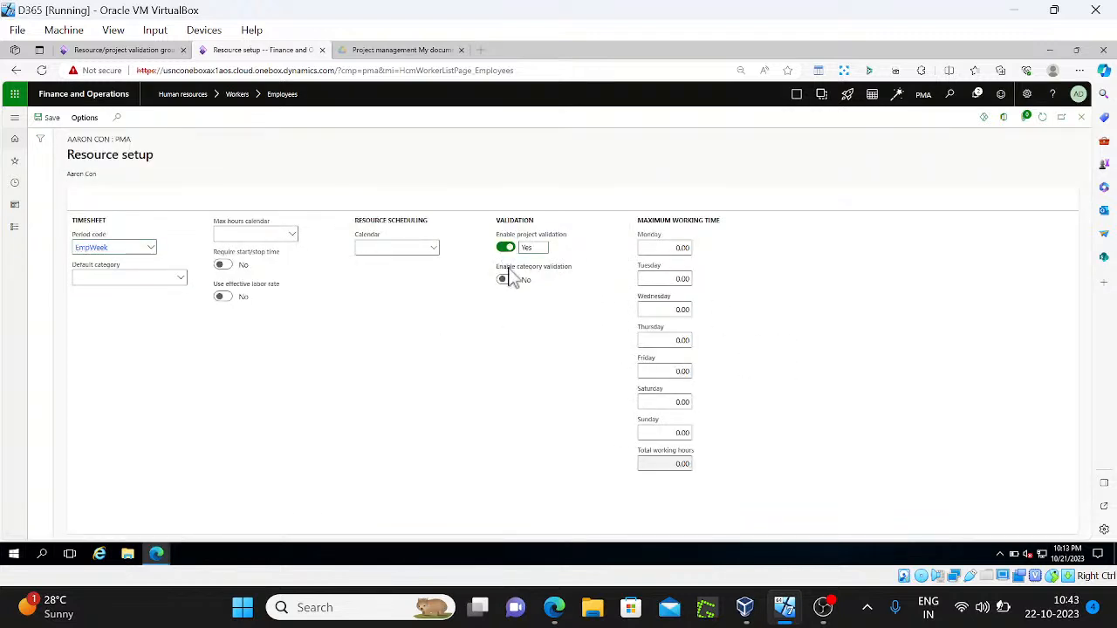
click(504, 279)
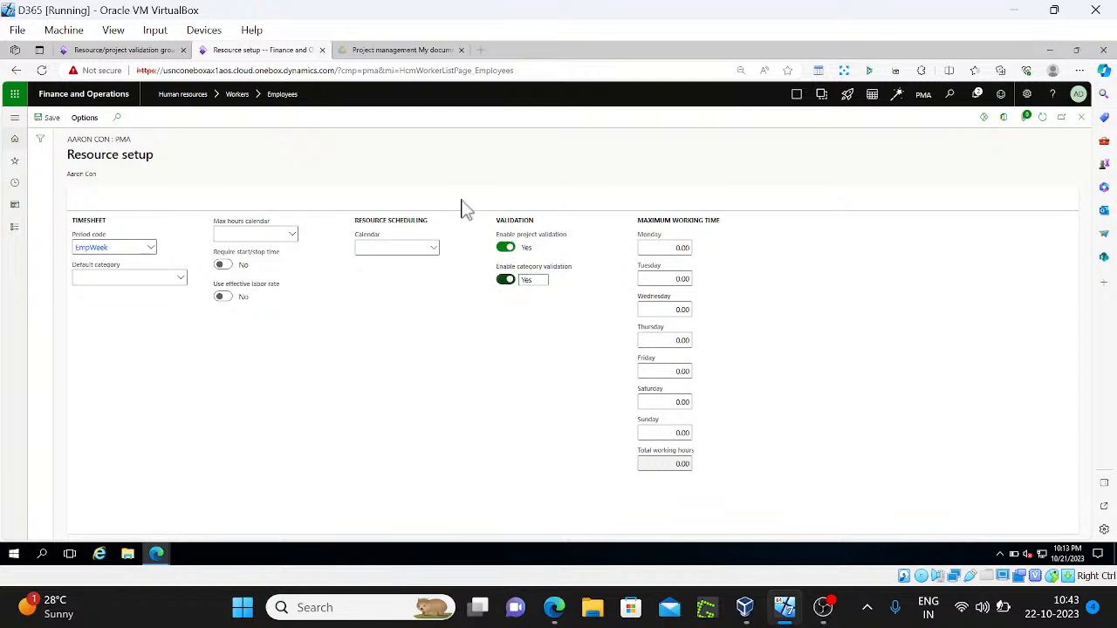
click(45, 117)
click(1081, 116)
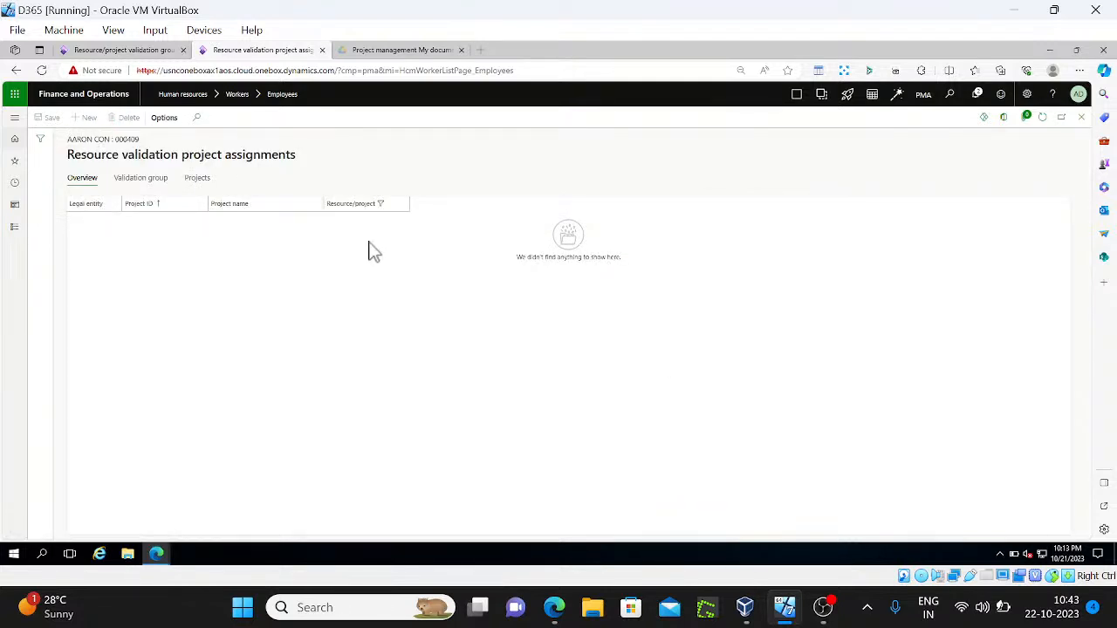
Move the employee from remaining to selected resources in the RPV validation group and save
click(198, 179)
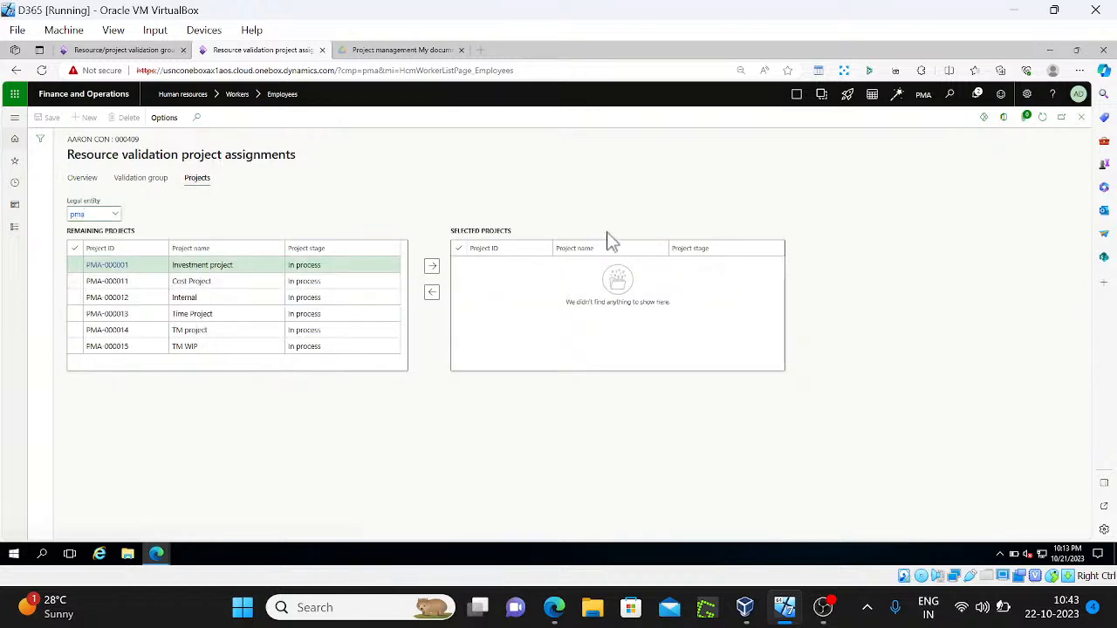
key(Escape)
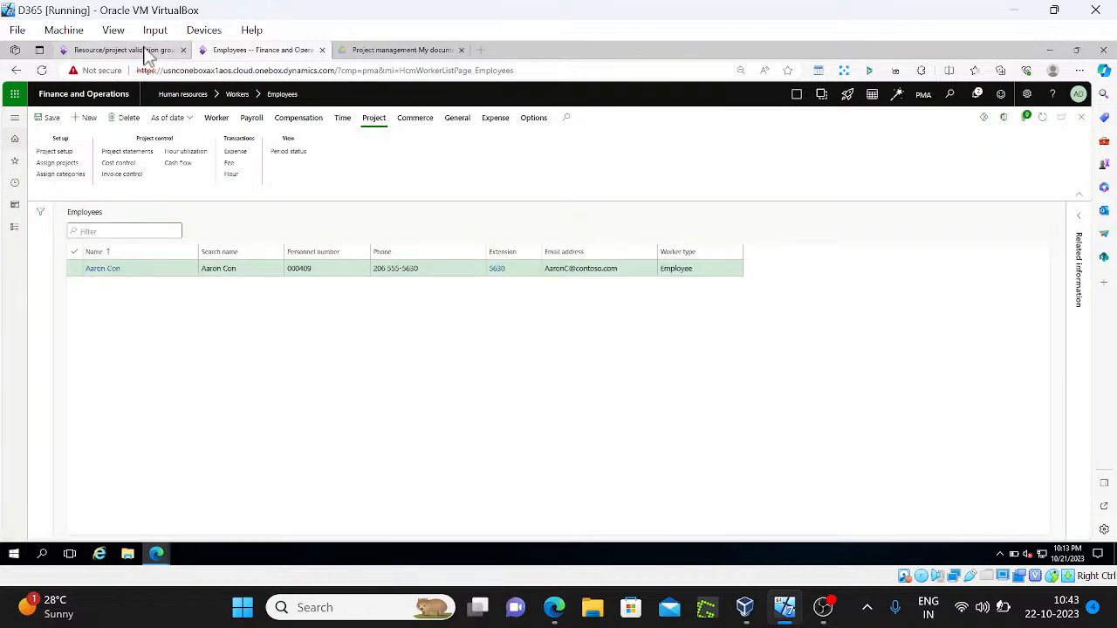
click(123, 50)
click(1043, 119)
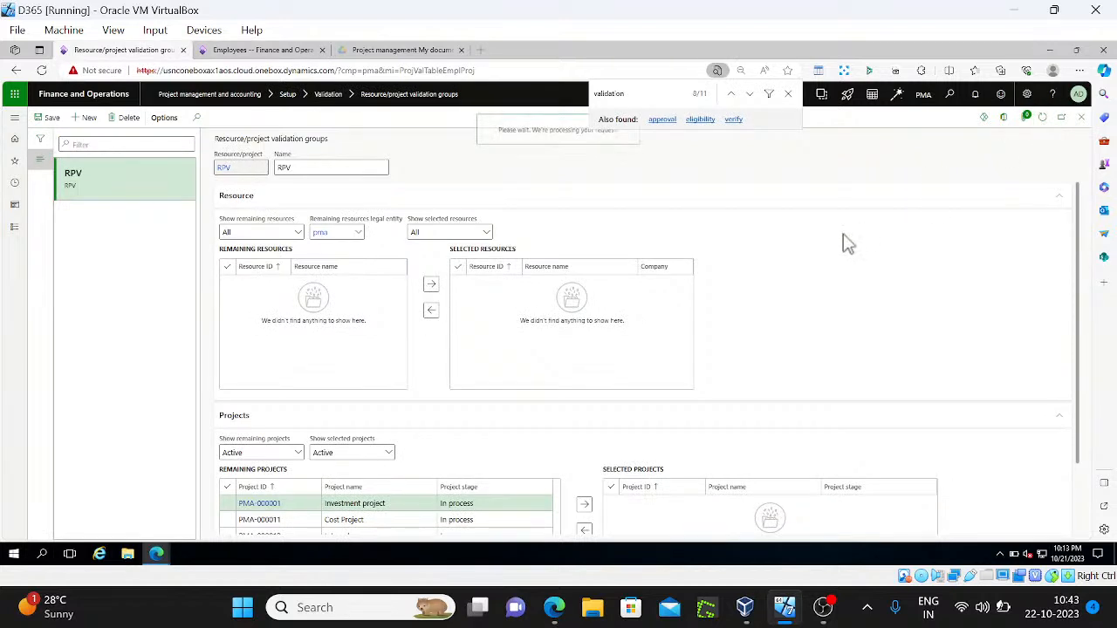
click(788, 94)
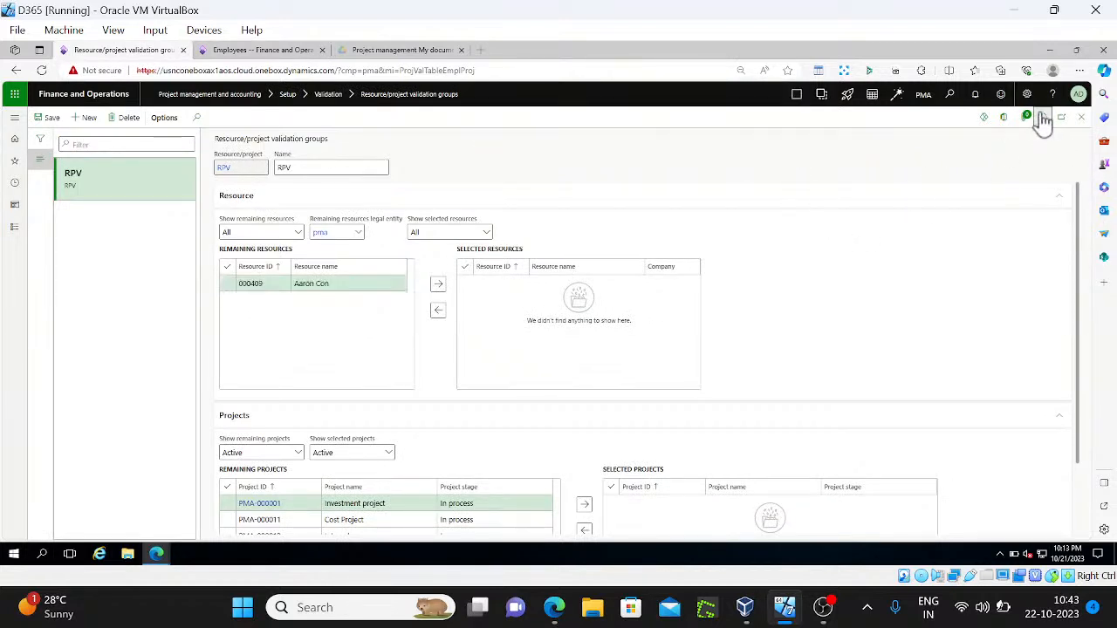
click(226, 283)
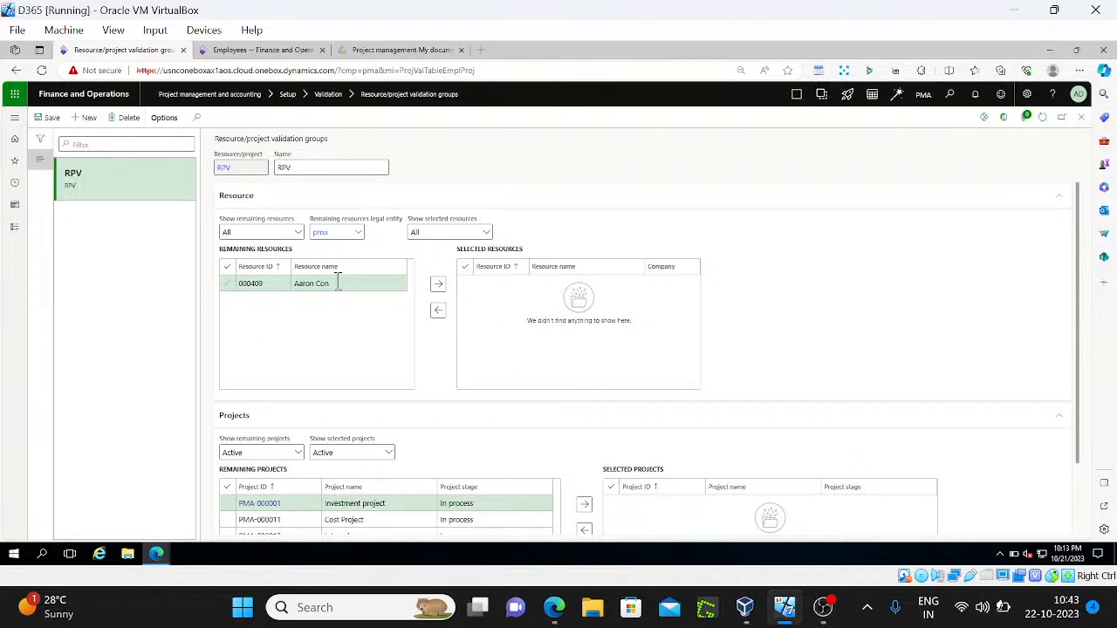
click(438, 285)
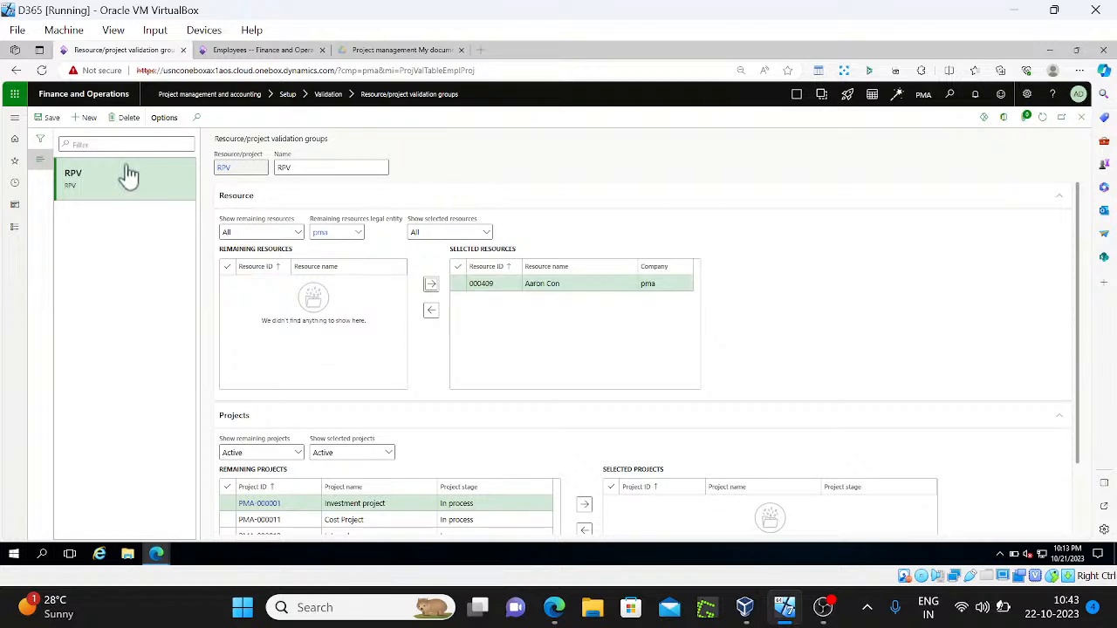
click(51, 119)
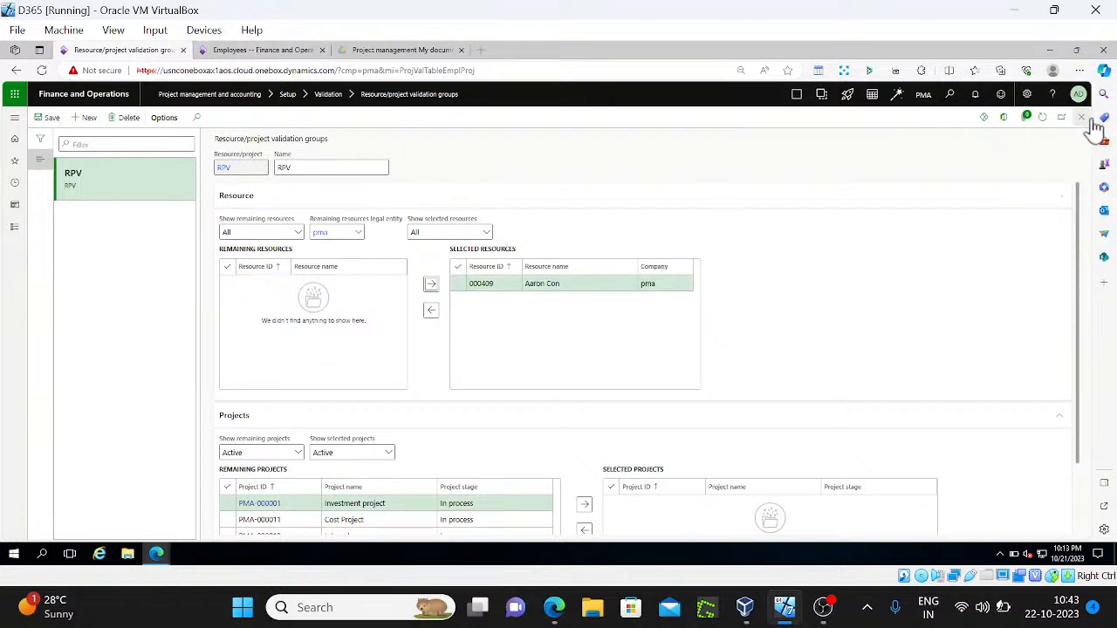
Open the employee's project assignments and review the projects and validation group sections
click(278, 53)
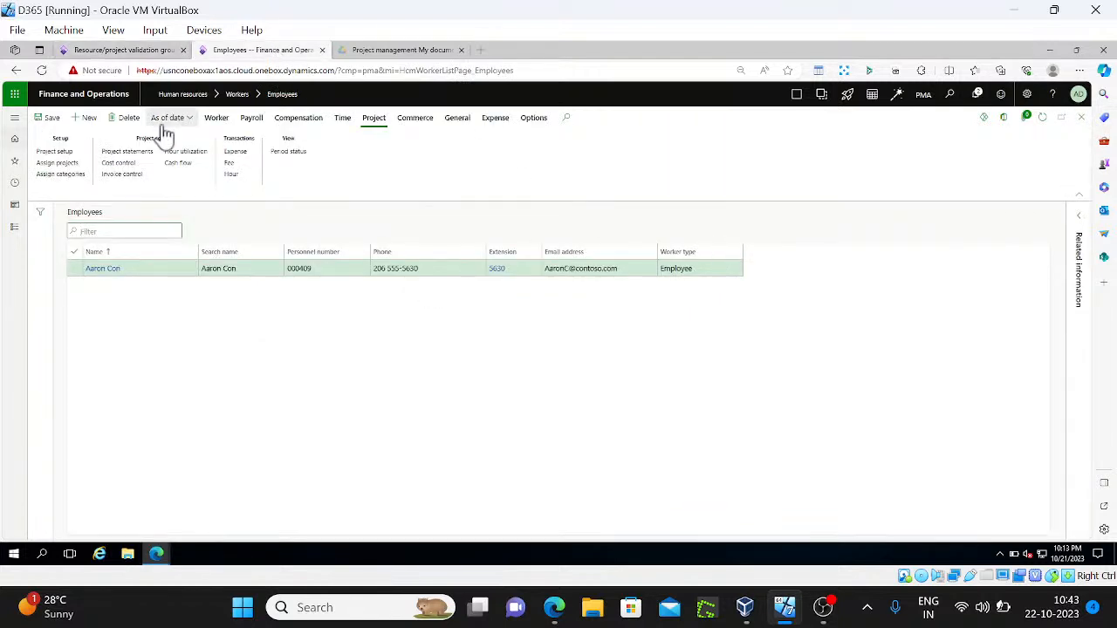
click(73, 164)
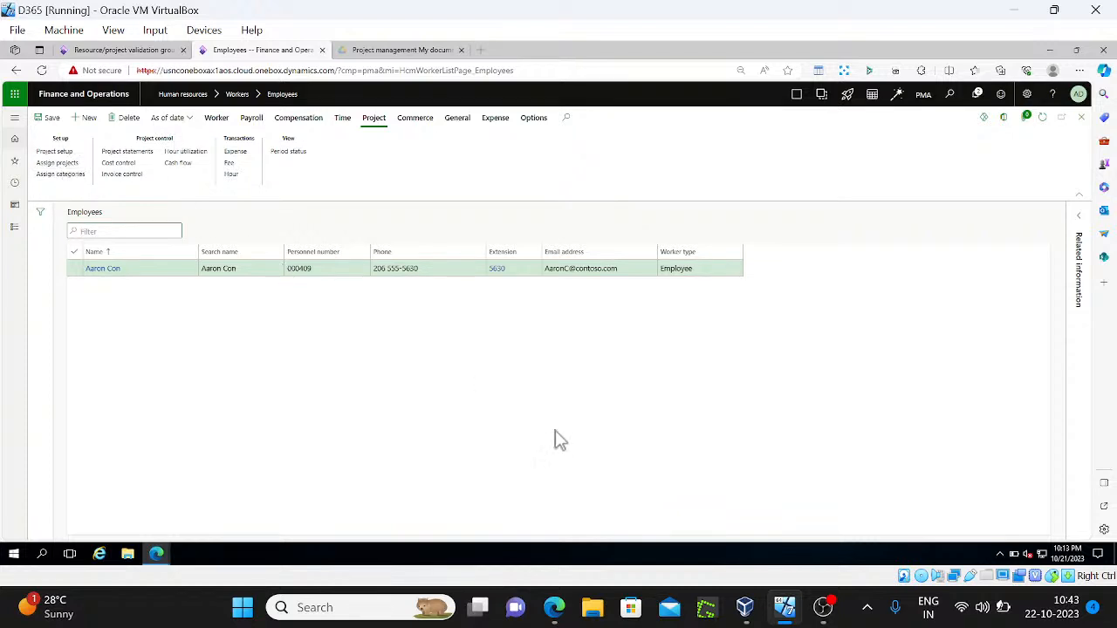
click(195, 179)
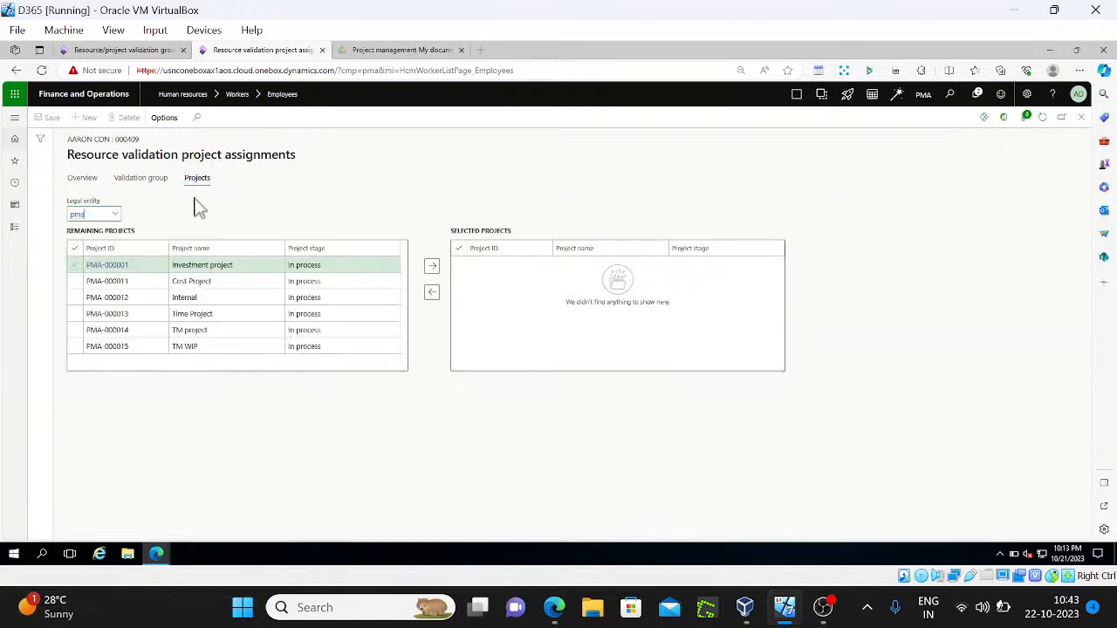
click(140, 178)
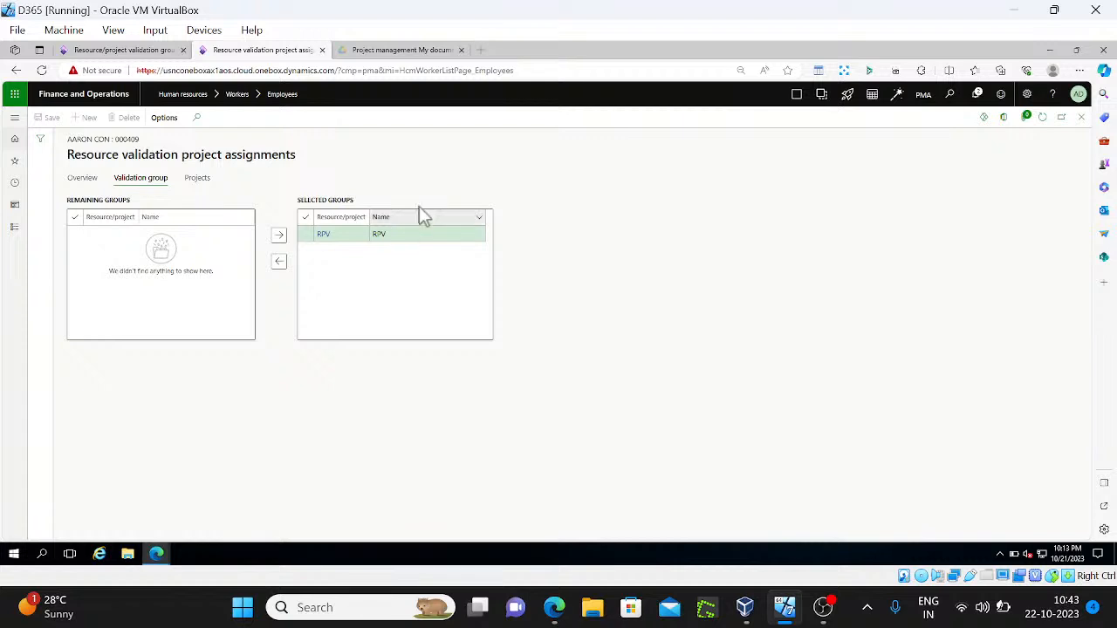
click(193, 179)
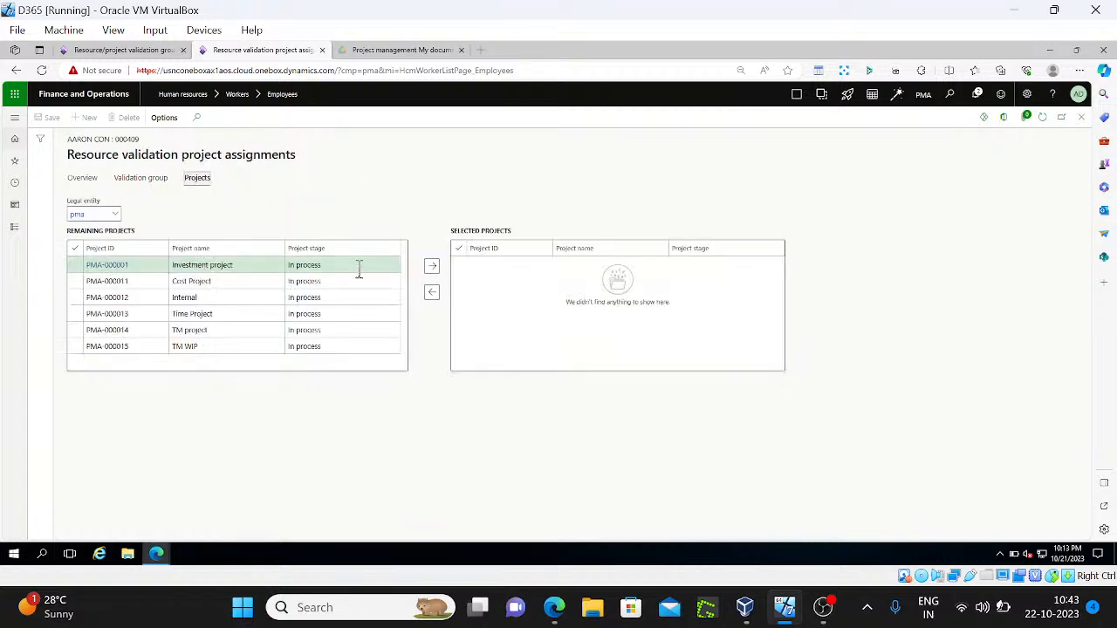
Move projects PMA-000011, PMA-000012 and PMA-000013 into selected projects and close the form
click(75, 282)
click(75, 299)
click(75, 314)
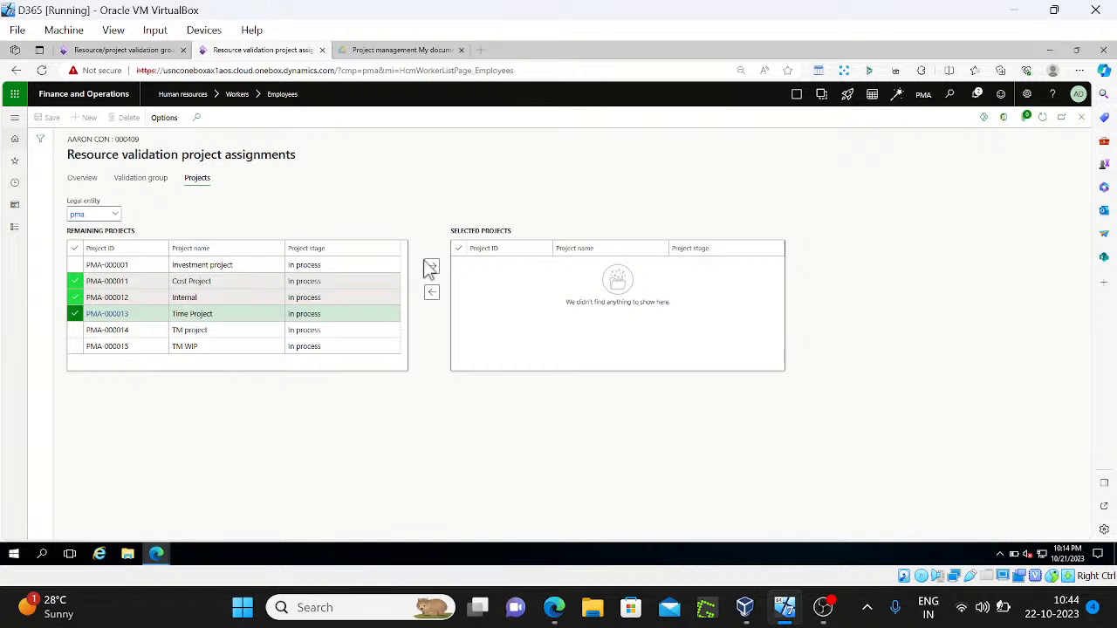
click(431, 266)
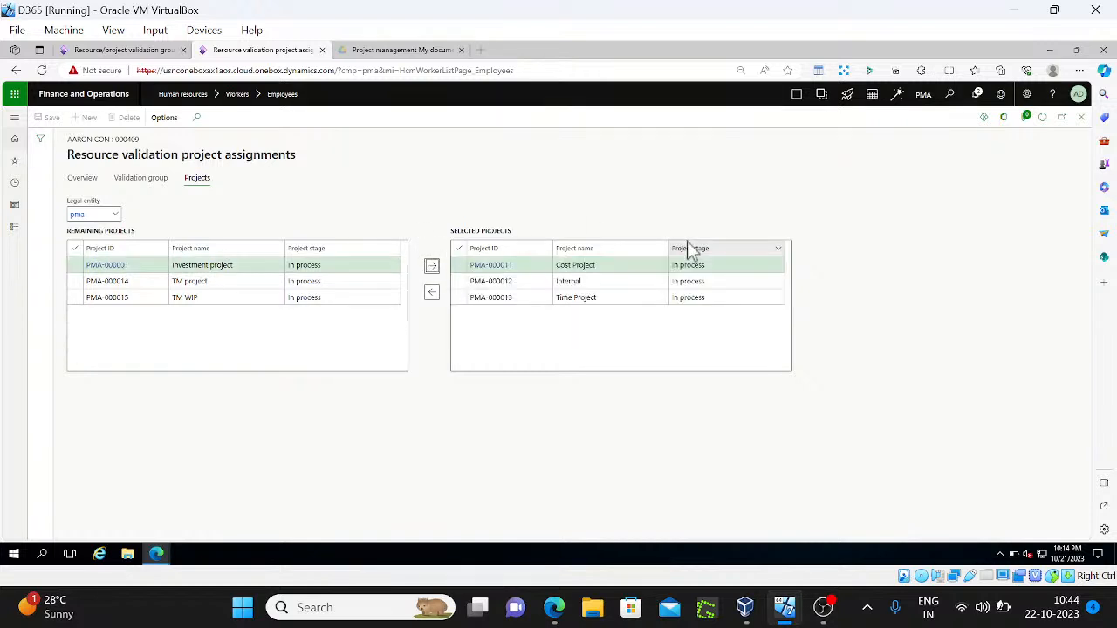
click(1081, 117)
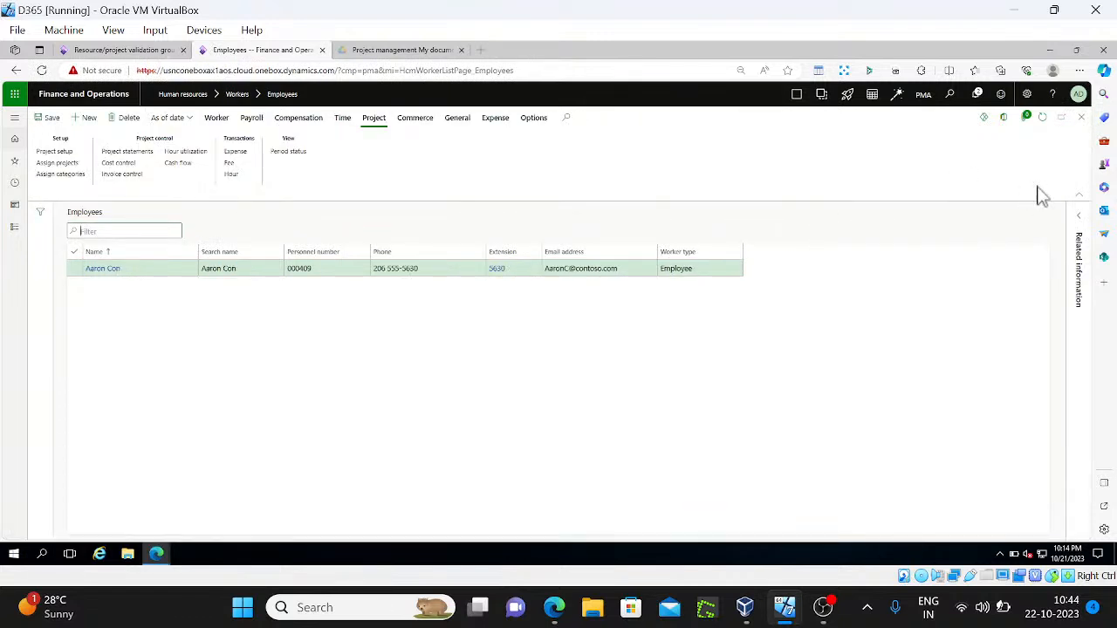
Refresh the Employees and RPV validation group pages, then open the All projects list
click(1042, 117)
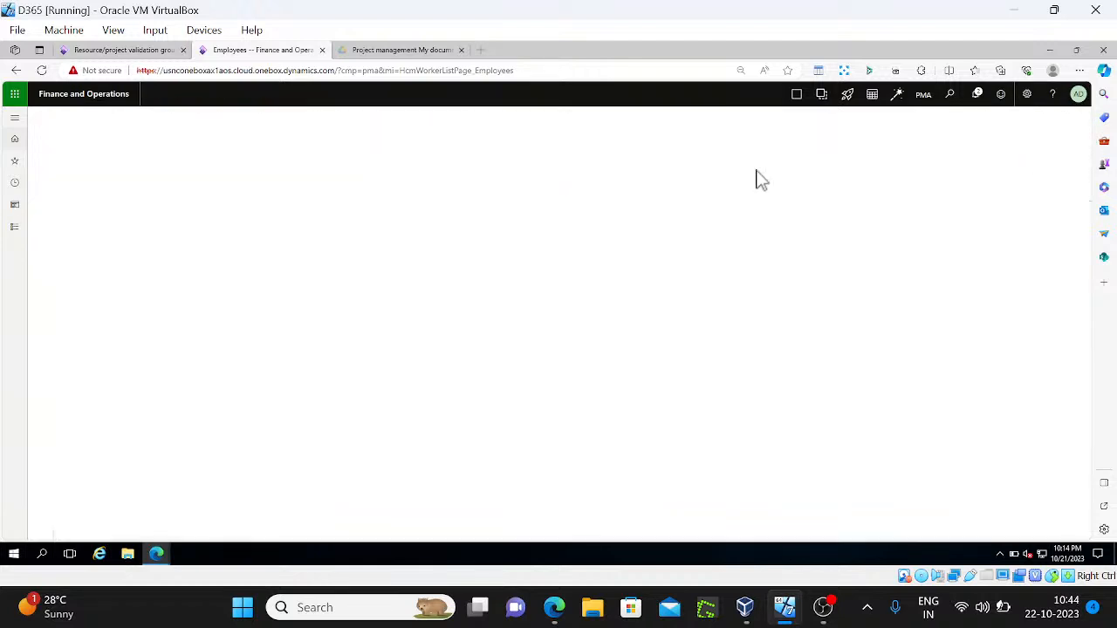
click(154, 52)
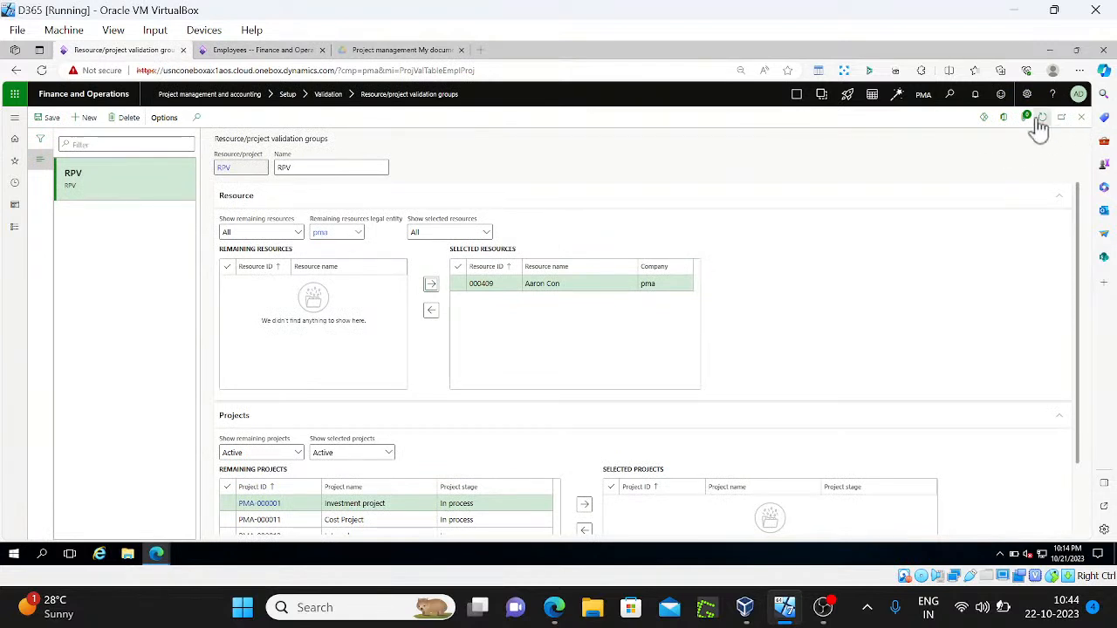
click(1082, 120)
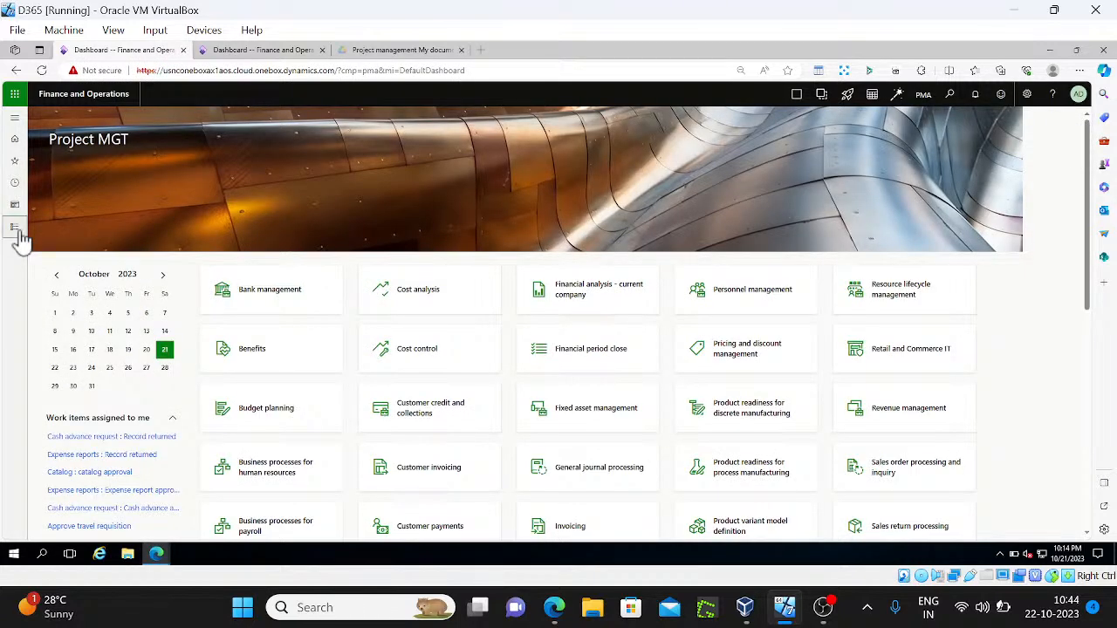
click(17, 232)
click(187, 210)
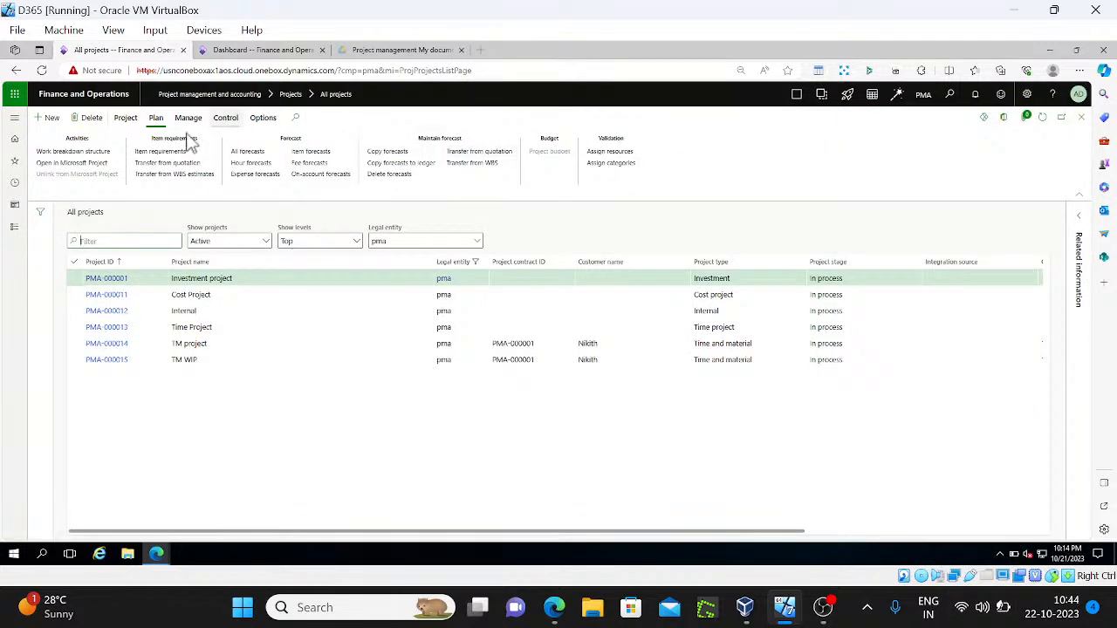
Open the lines of new hour journal PMA-000032 for PMA-000001 and find the Category lookup empty
click(126, 120)
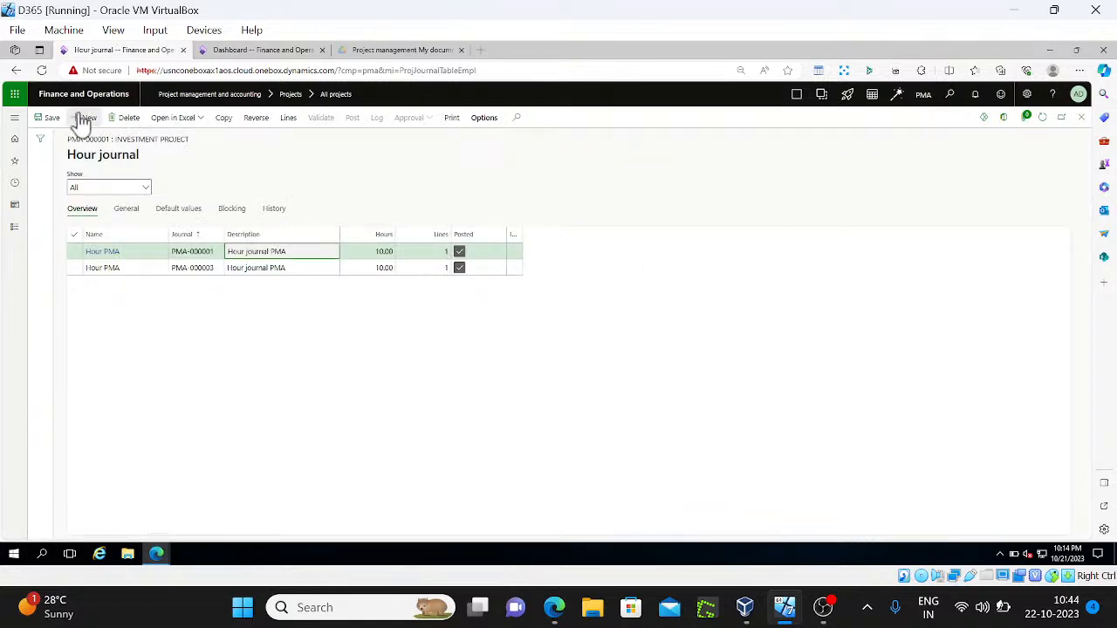
click(287, 122)
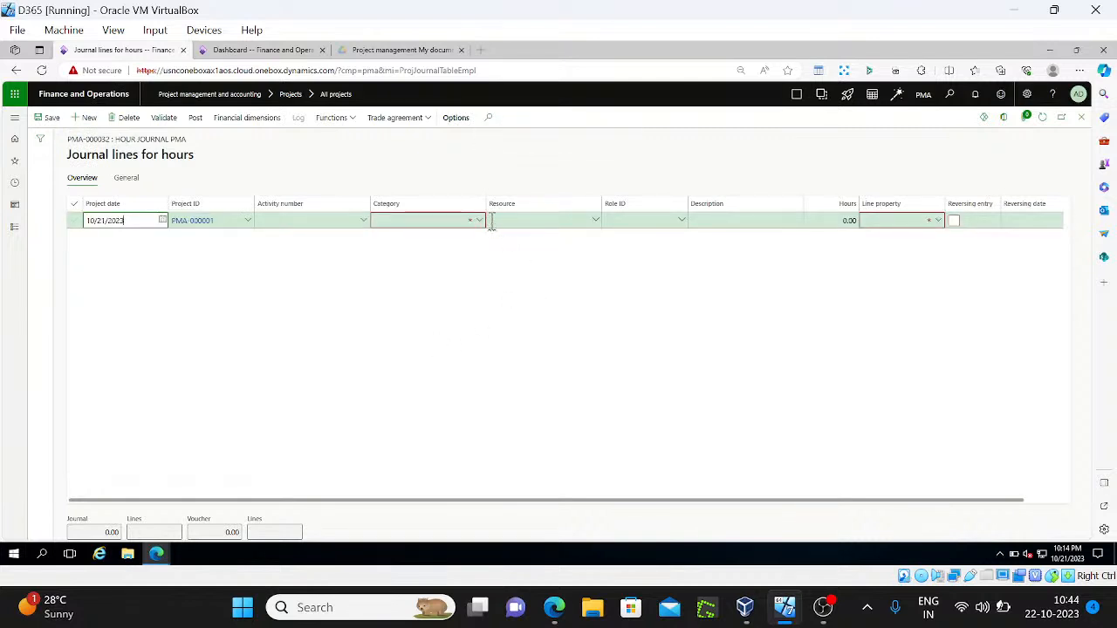
click(480, 221)
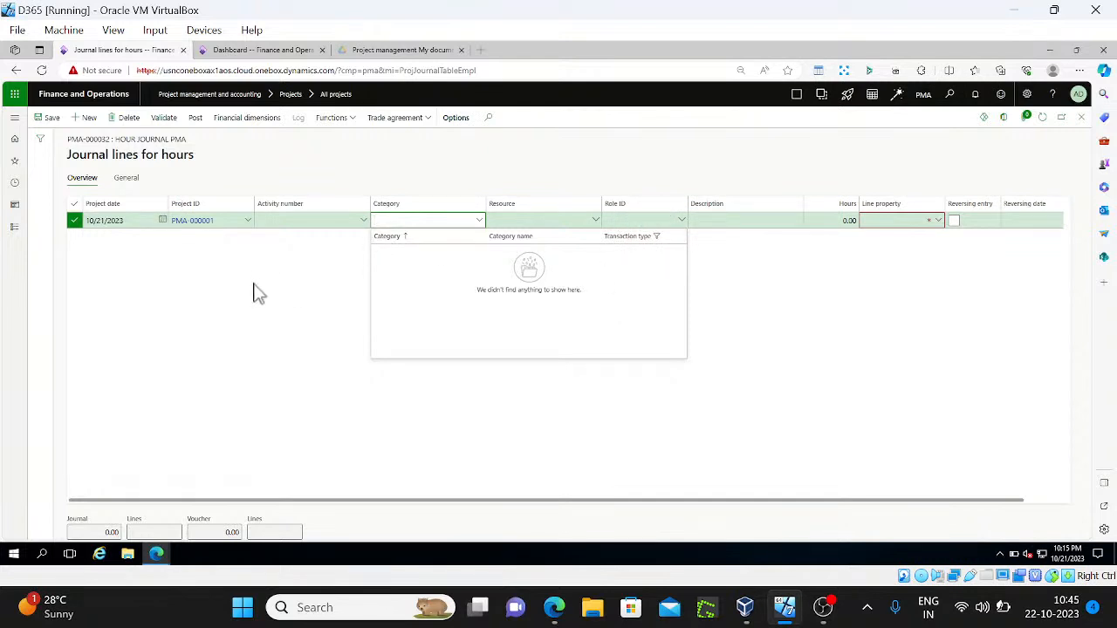
Open Project management and accounting parameters from the modules list on the Dashboard
click(260, 54)
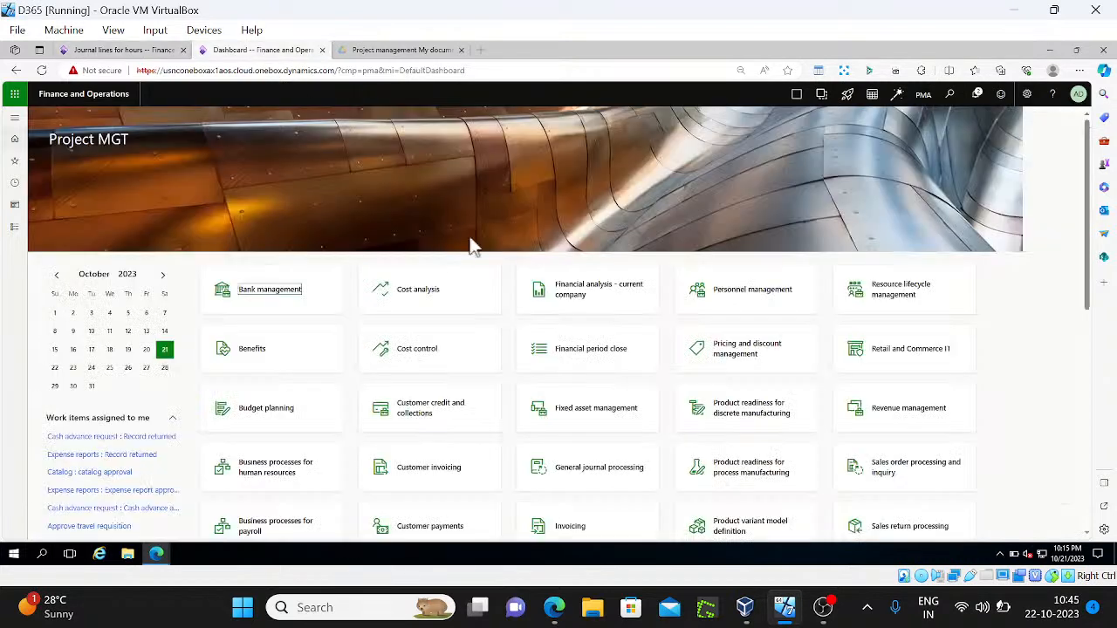
click(14, 229)
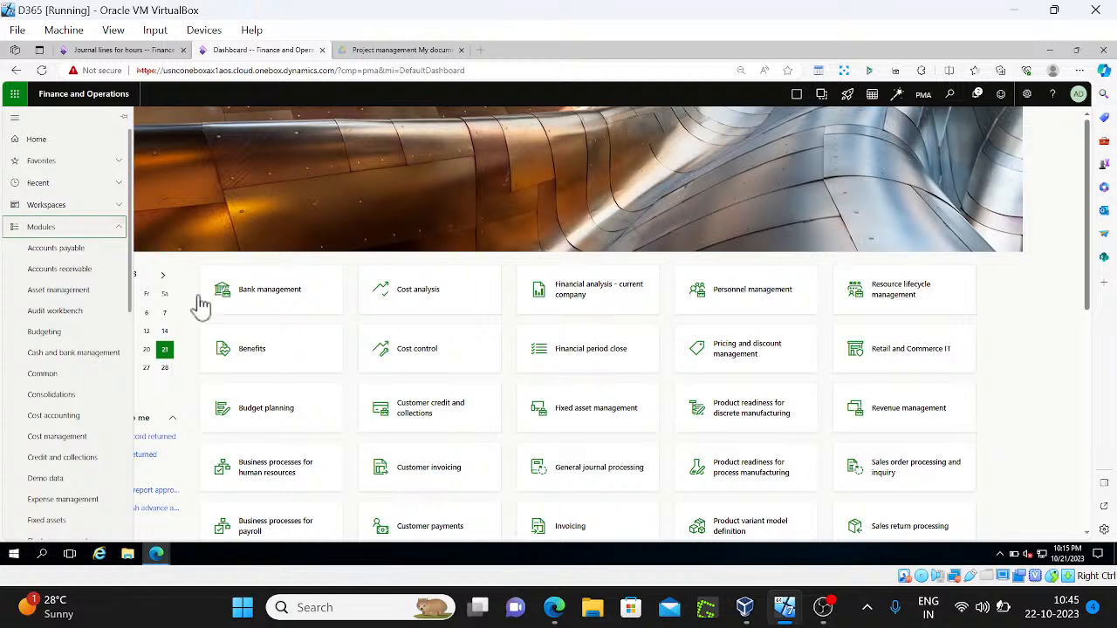
scroll(129, 349, down, 4)
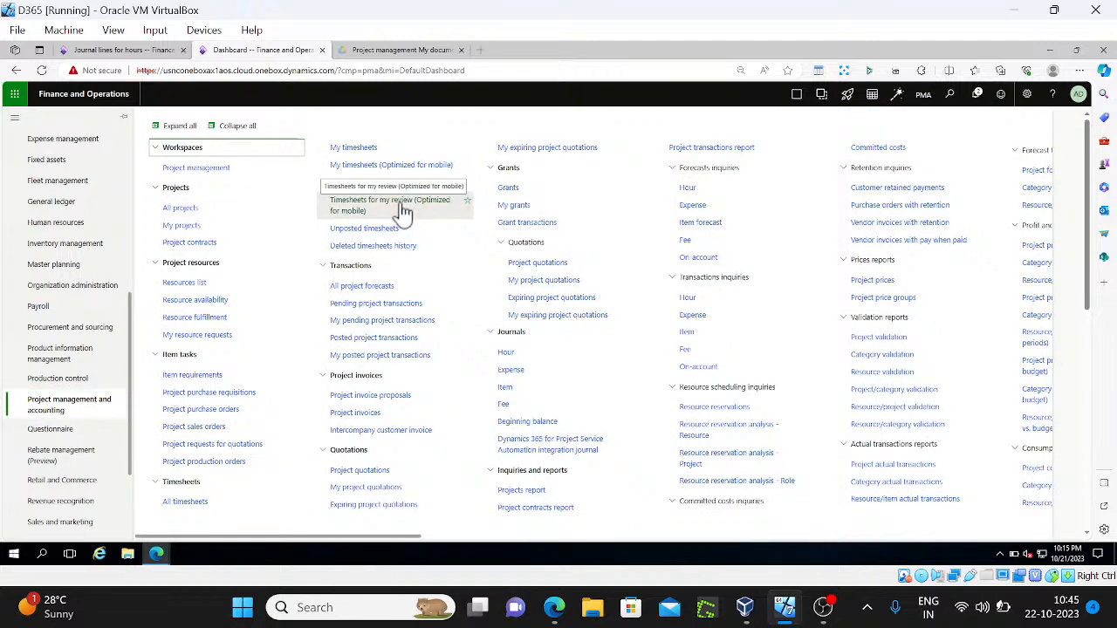
key(ctrl+f)
key(Return)
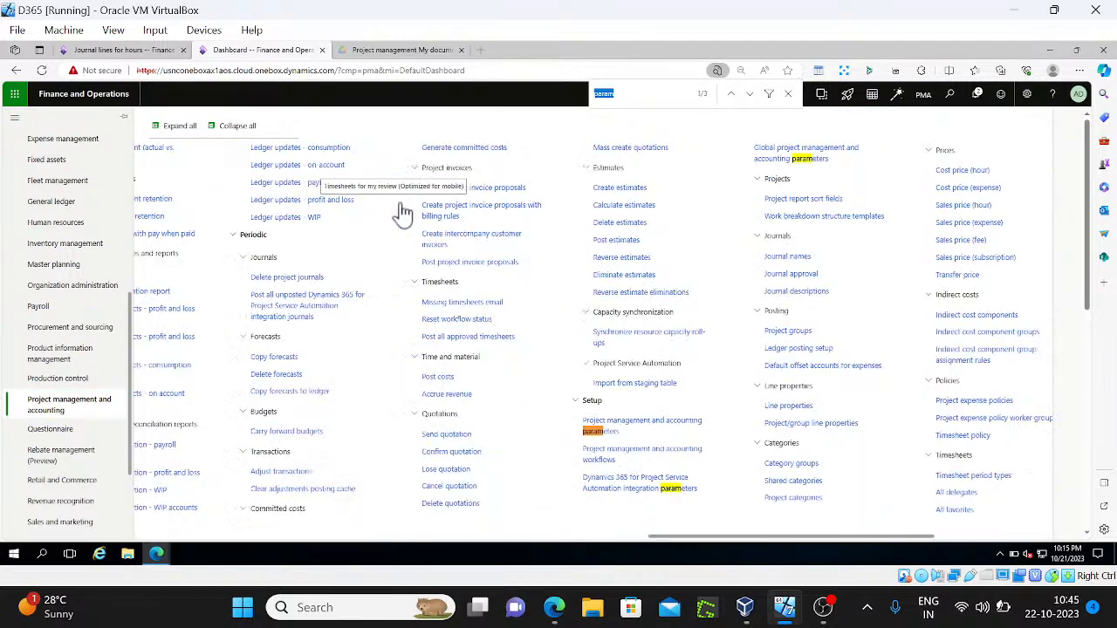
click(634, 425)
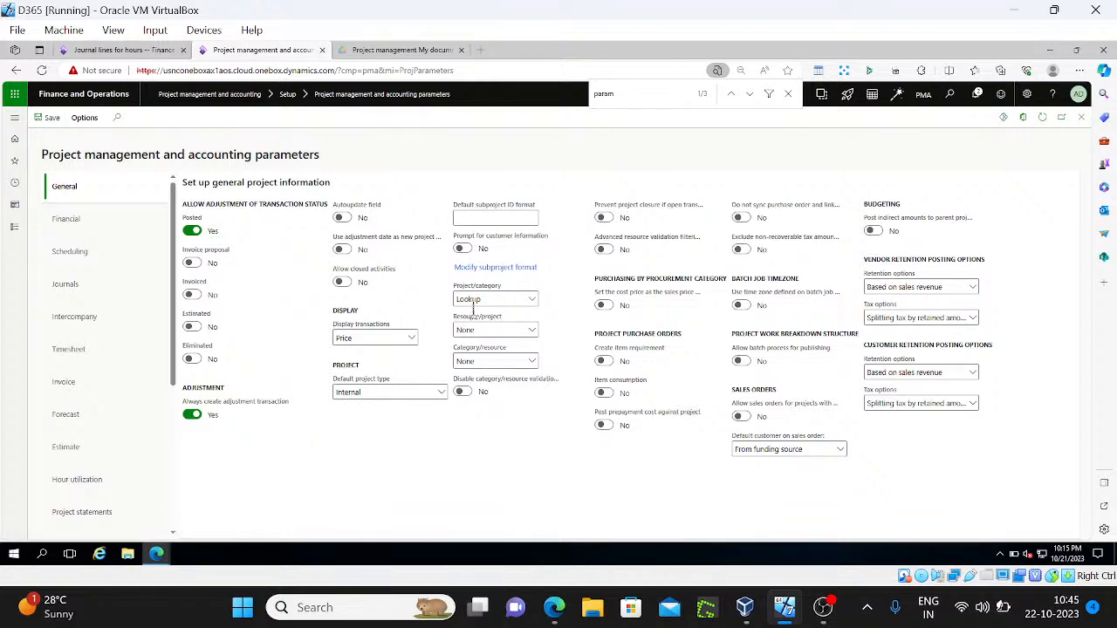
Close the empty category lookup and the hour journal, returning to All projects
click(127, 50)
click(741, 277)
key(Escape)
key(Escape)
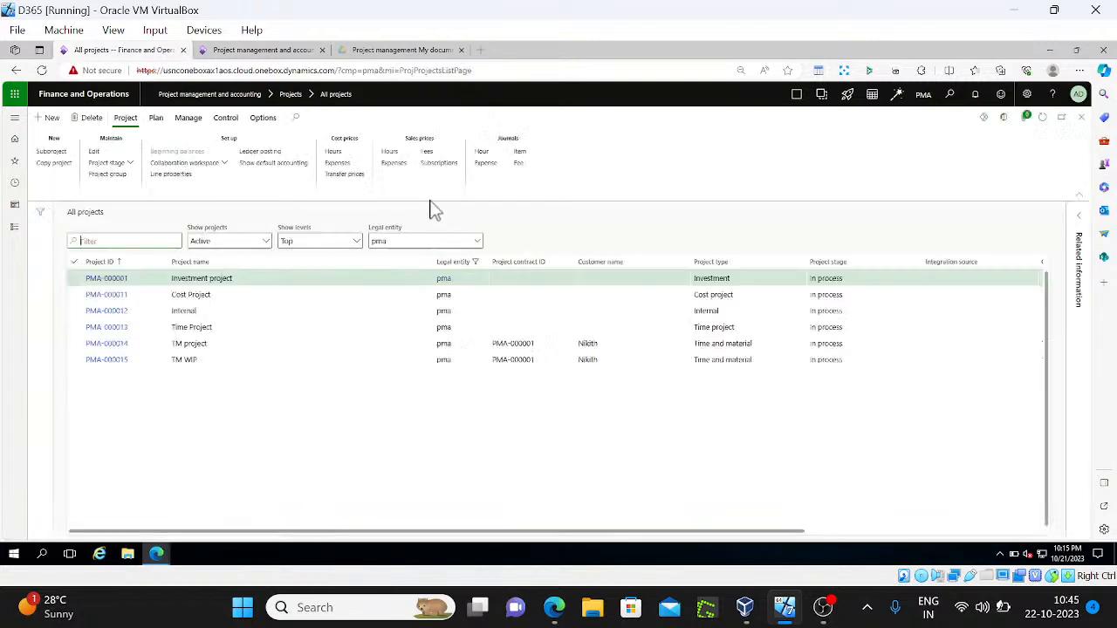
Assign category hour PMA to project PMA-000001 and create new hour journal PMA-000033
click(155, 118)
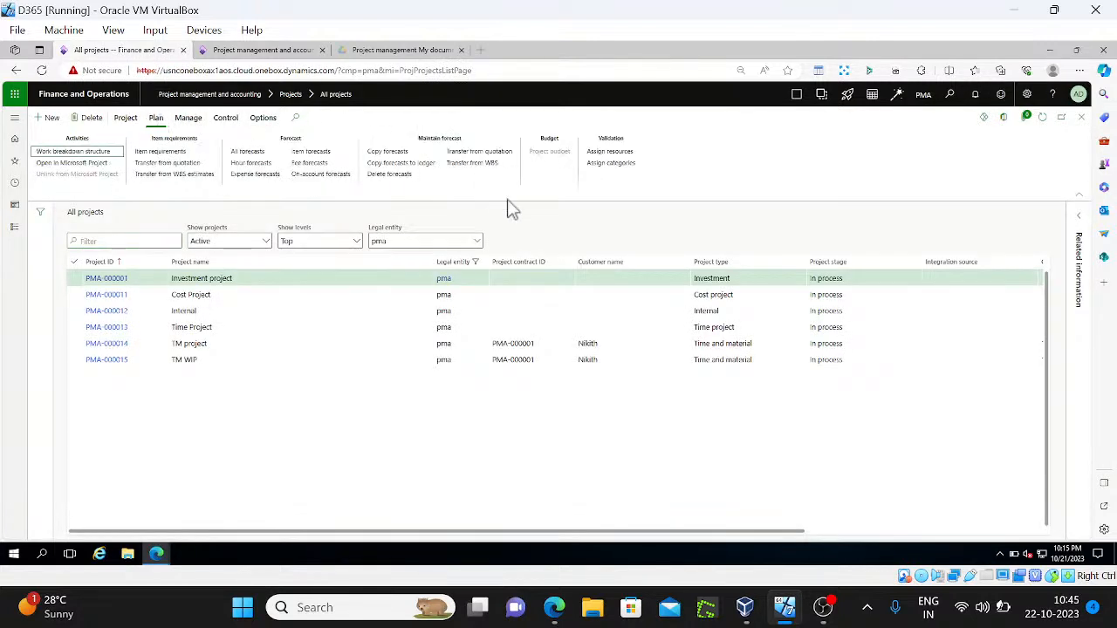
click(611, 162)
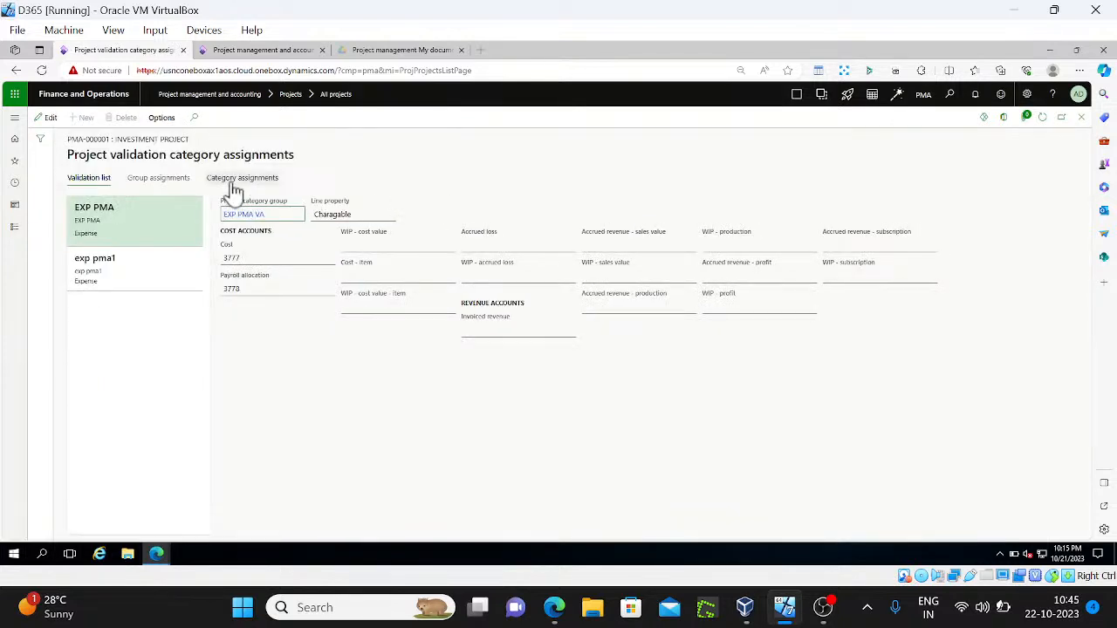
click(233, 182)
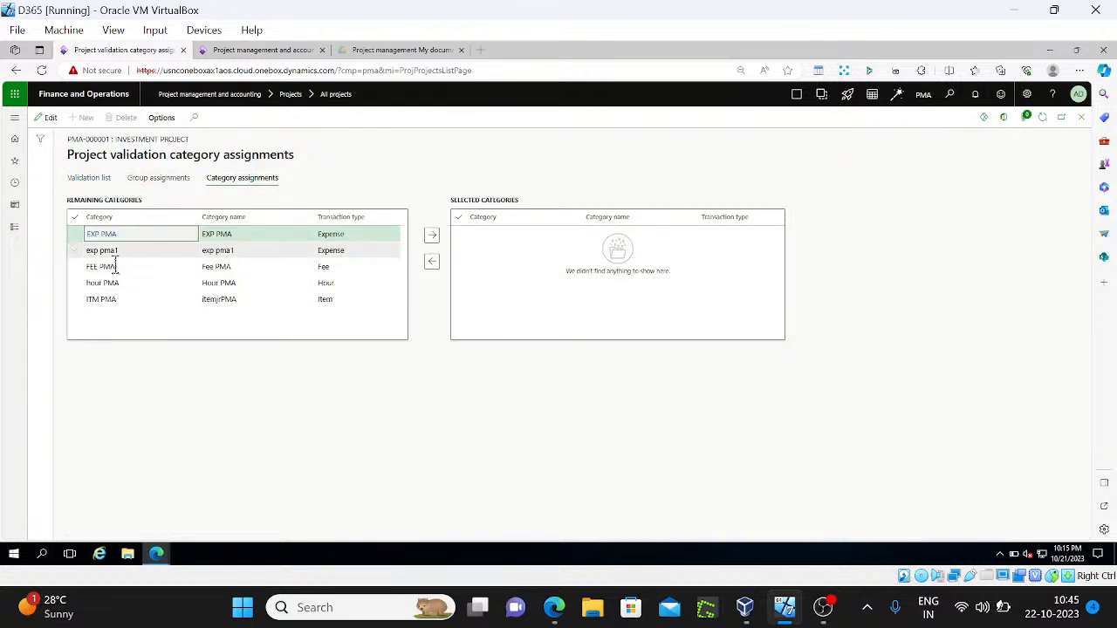
click(75, 284)
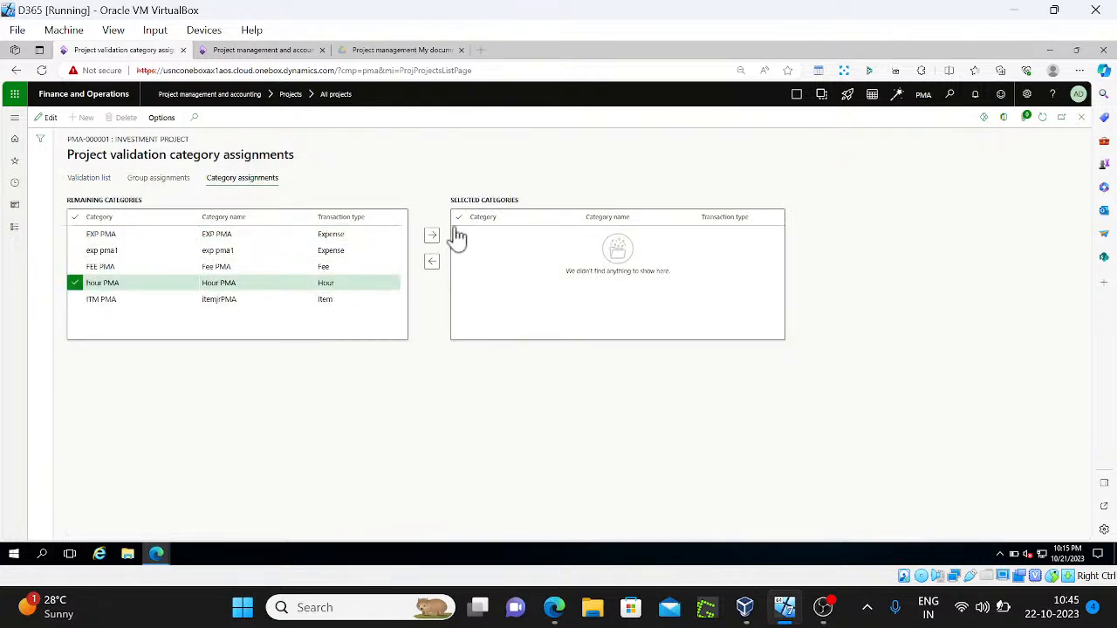
click(431, 235)
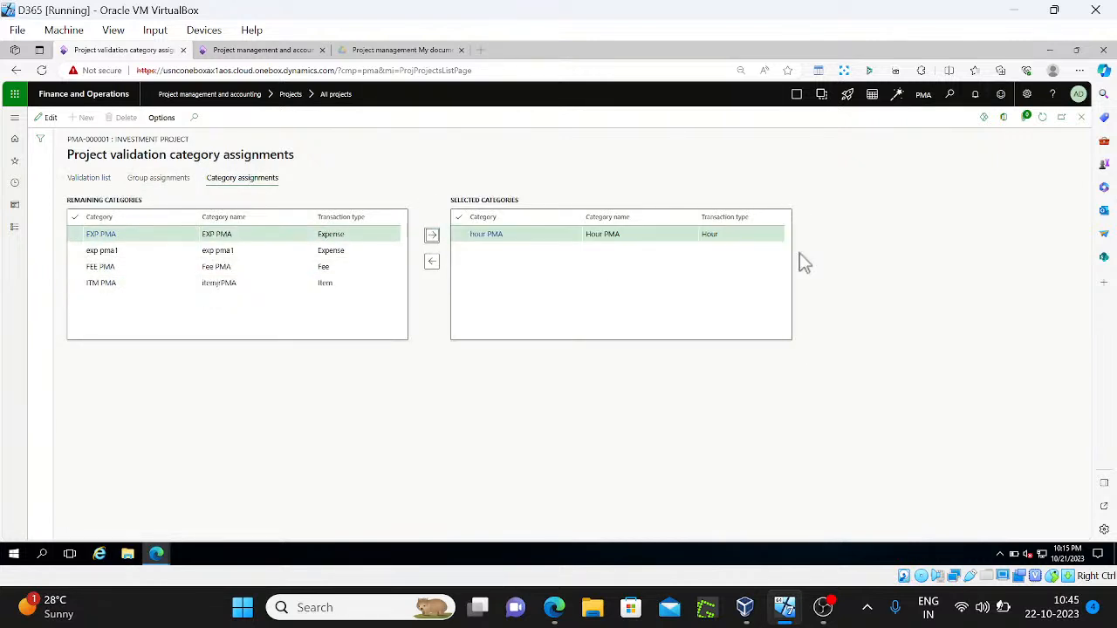
key(Escape)
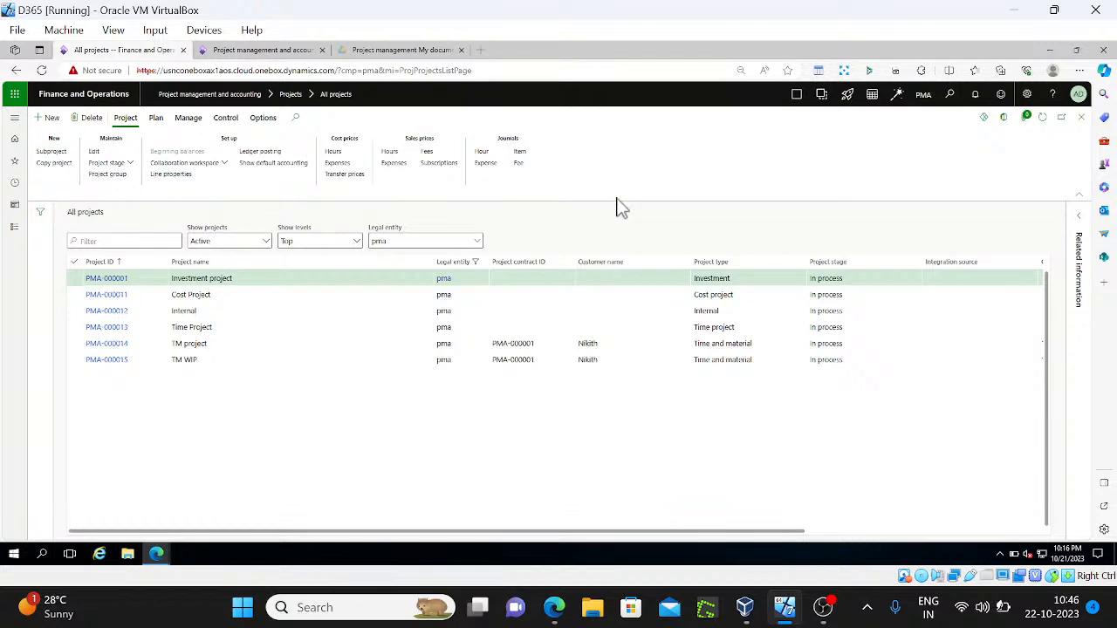
click(88, 123)
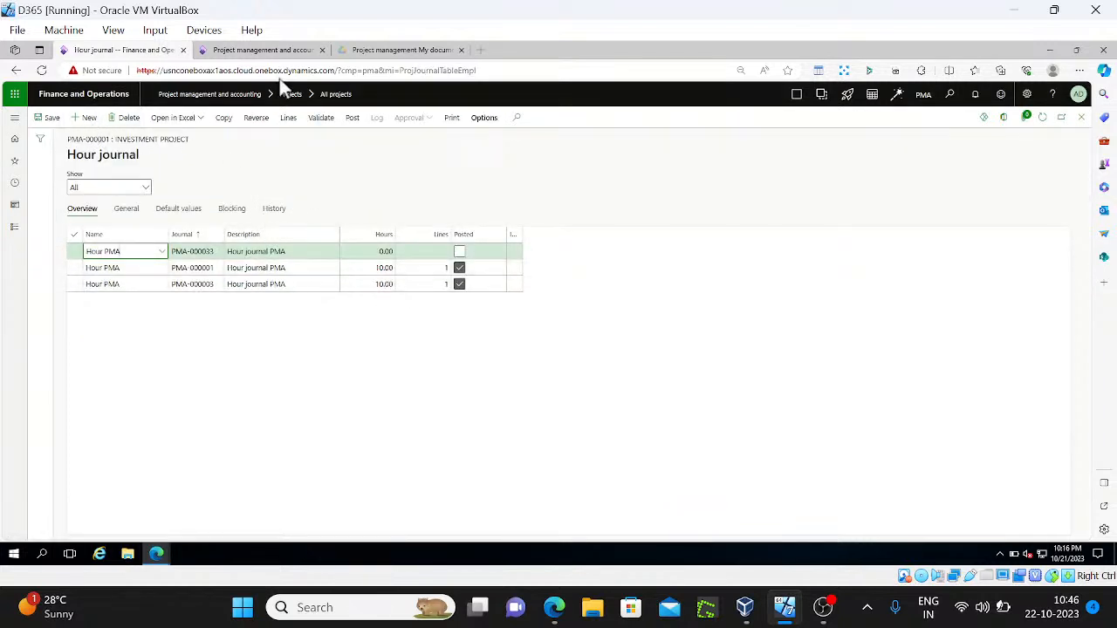
click(264, 49)
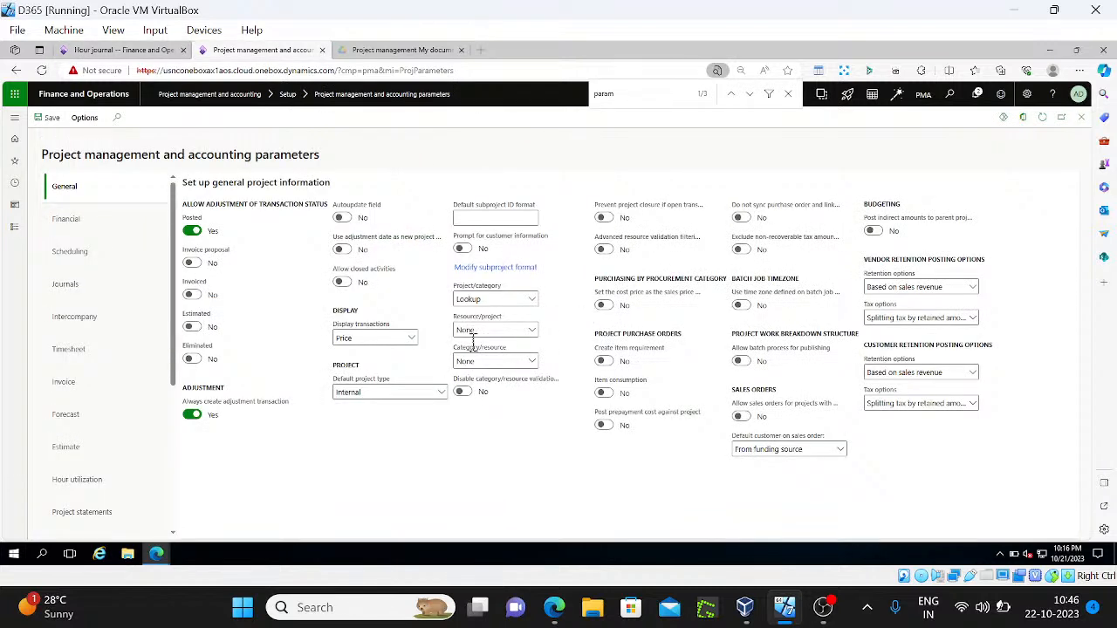
Set Resource/project validation to Mandatory in the project parameters and save
click(530, 332)
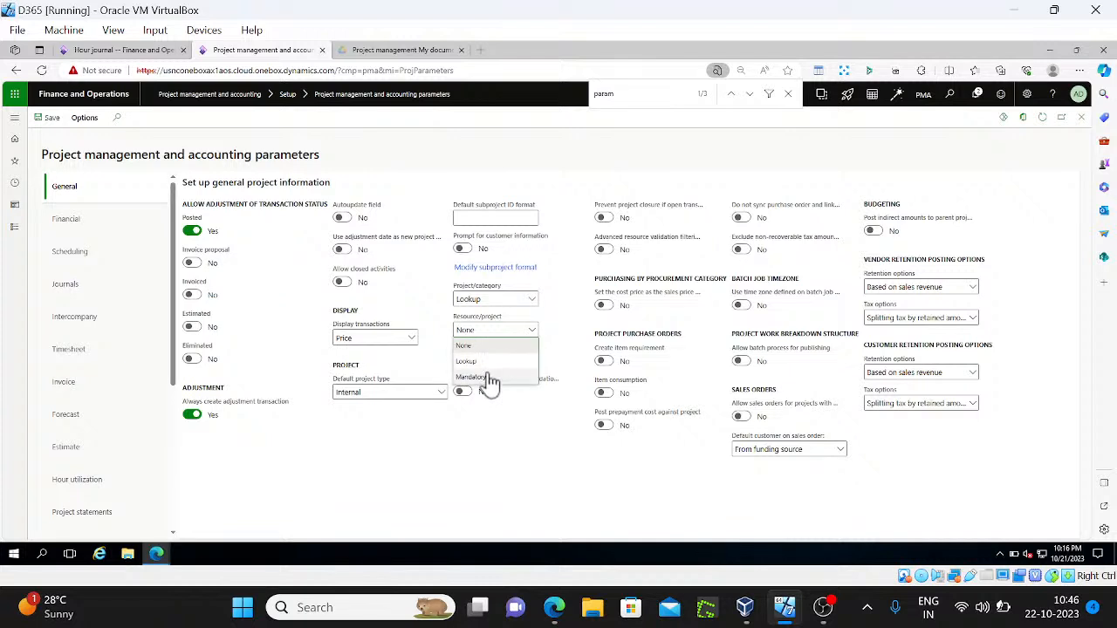
click(486, 378)
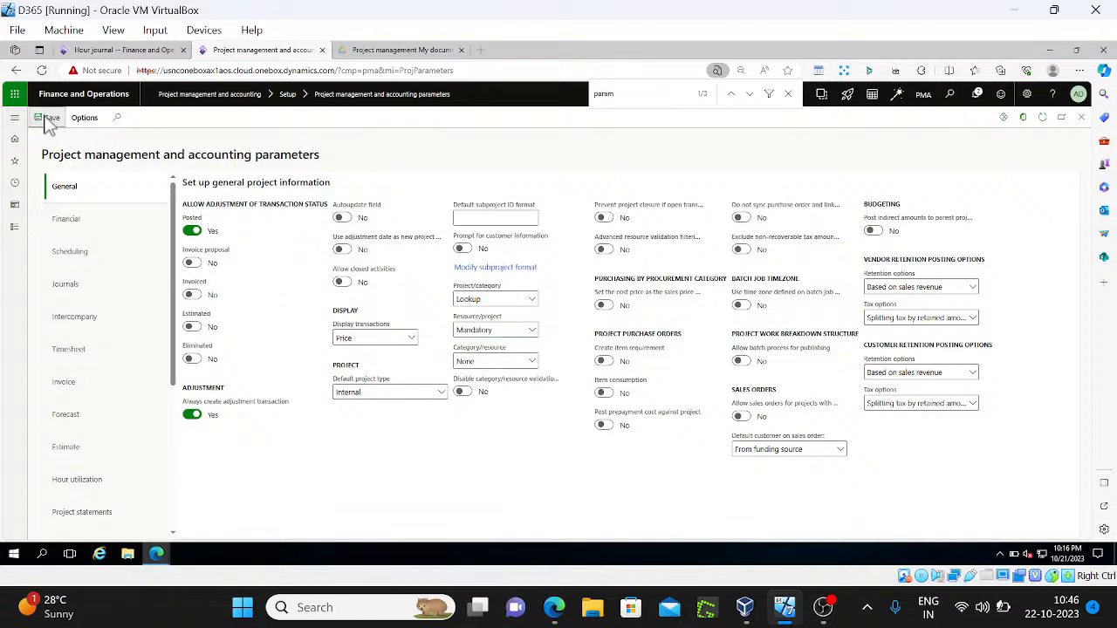
click(131, 50)
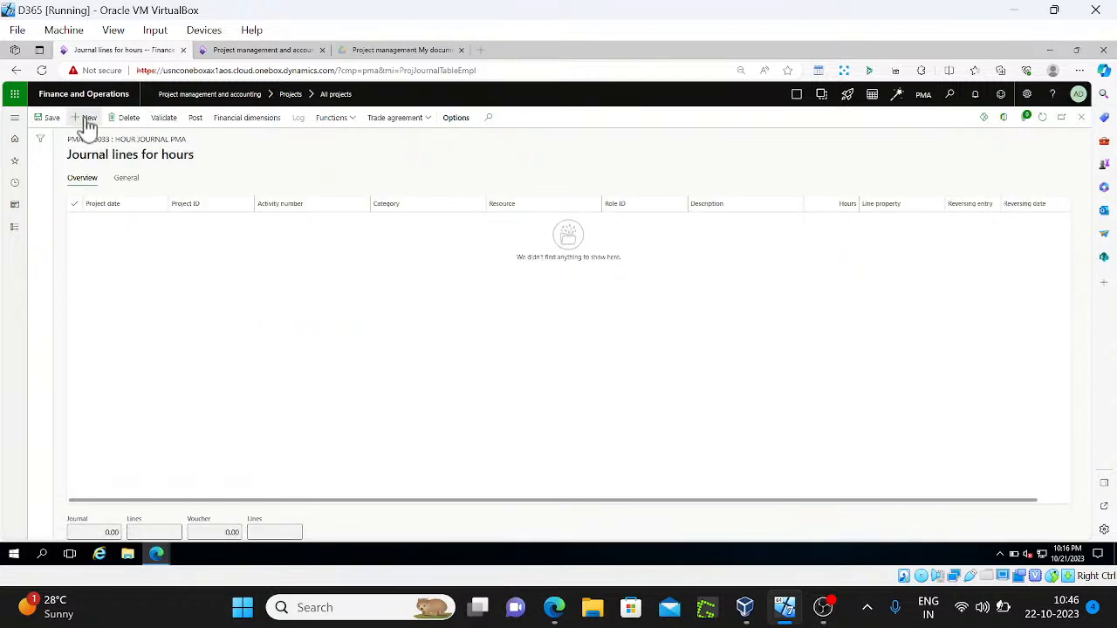
Add an hour journal line with category hour PMA and 10 hours
click(86, 119)
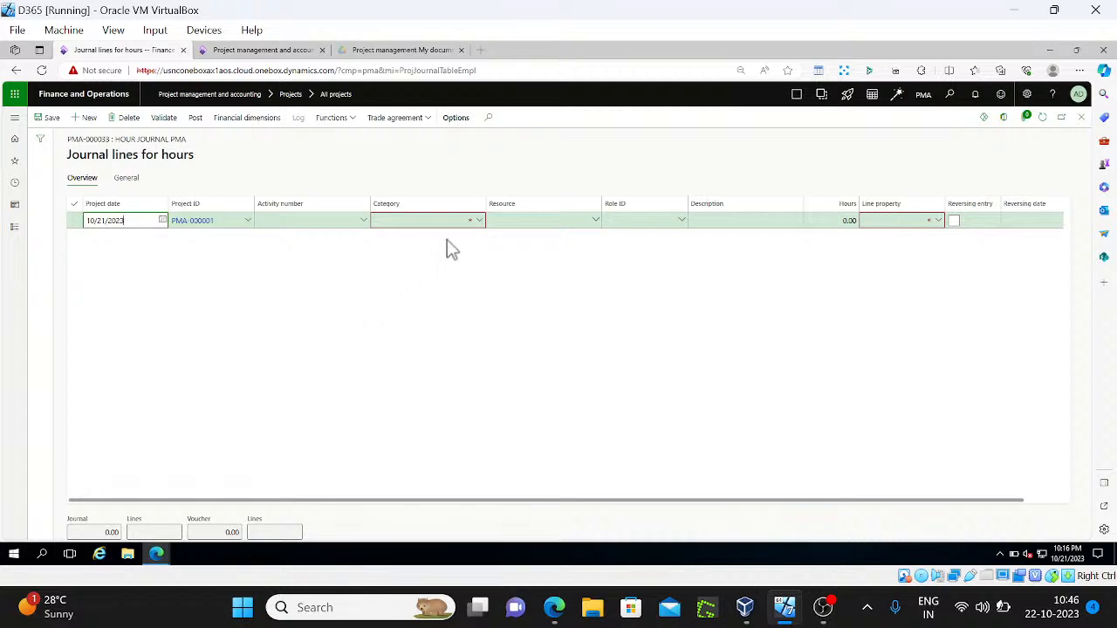
click(478, 220)
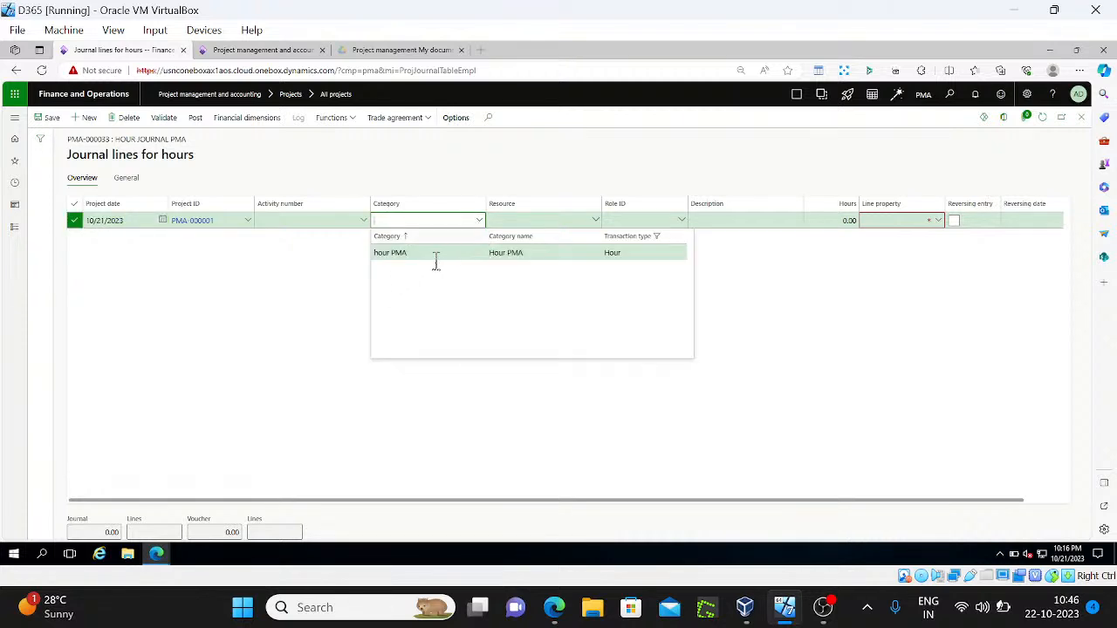
key(Tab)
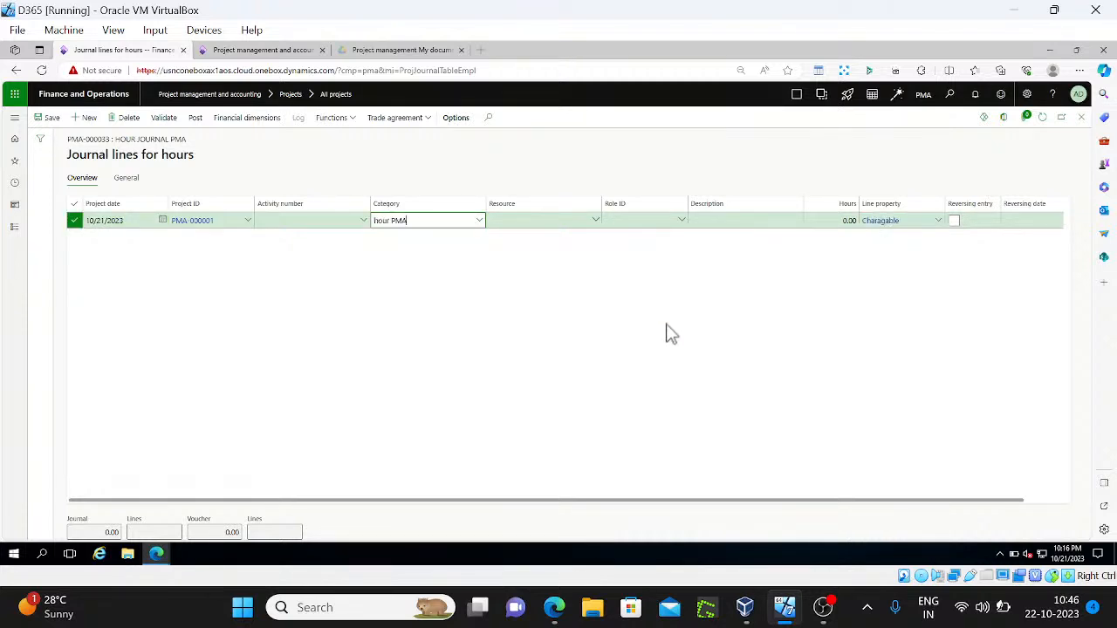
key(Tab)
key(Tab)
key(Tab)
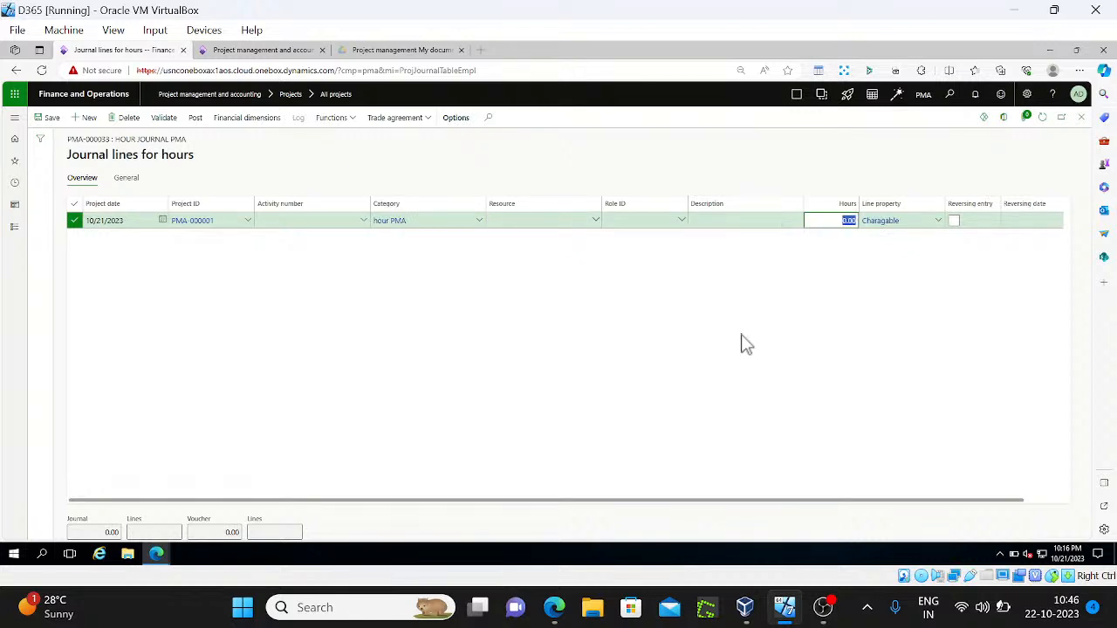
text(10)
key(Tab)
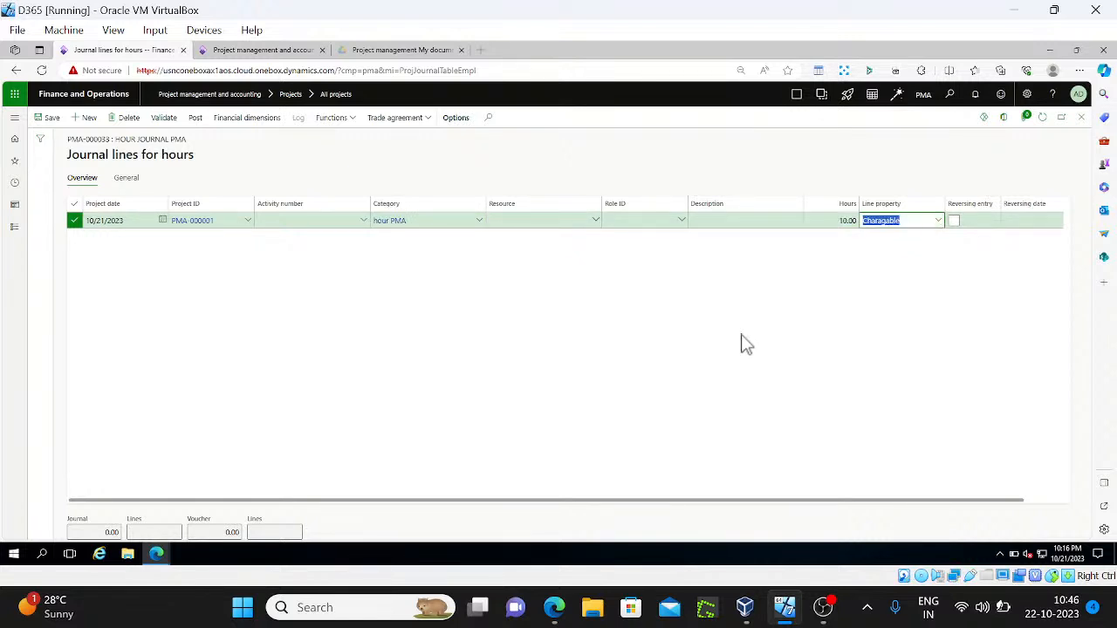
click(131, 179)
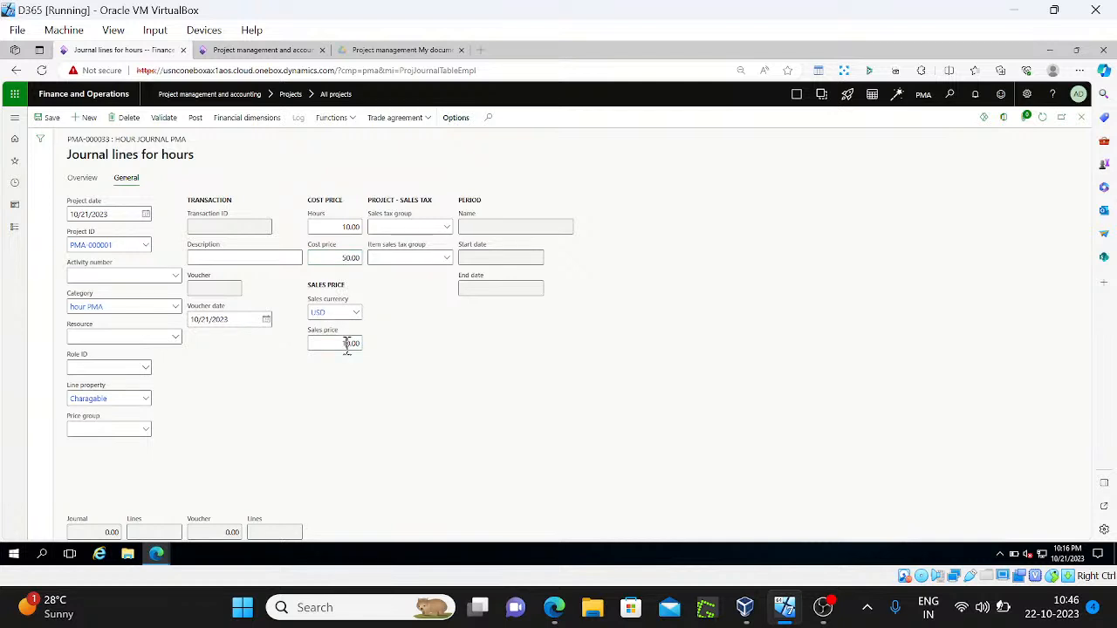
Try posting the line, then search the Resource lookup and find no resources to choose
click(194, 117)
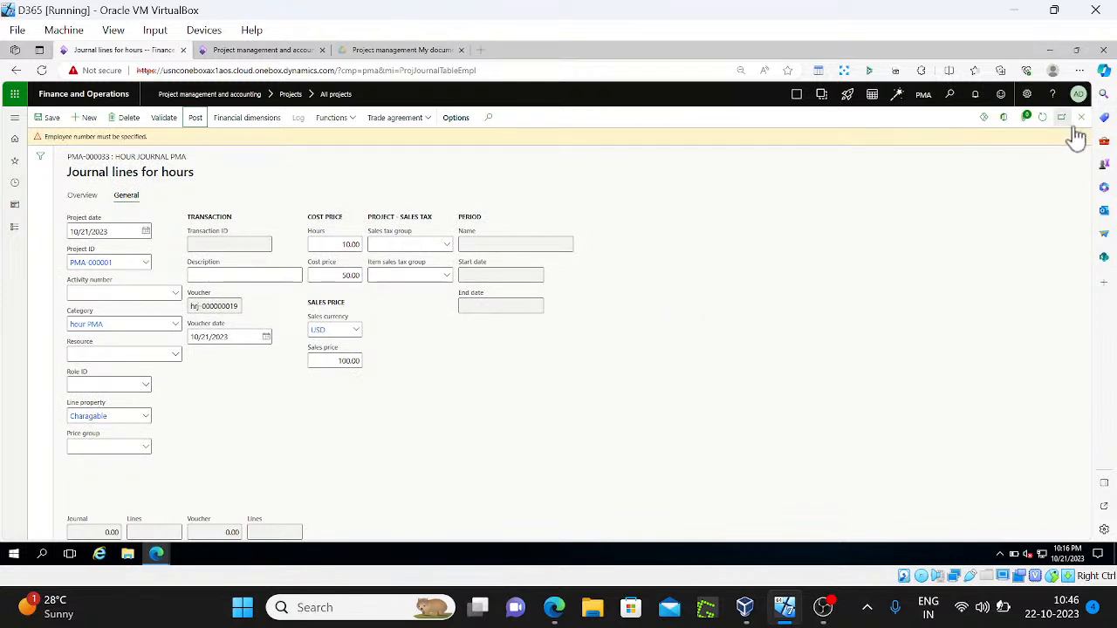
click(84, 196)
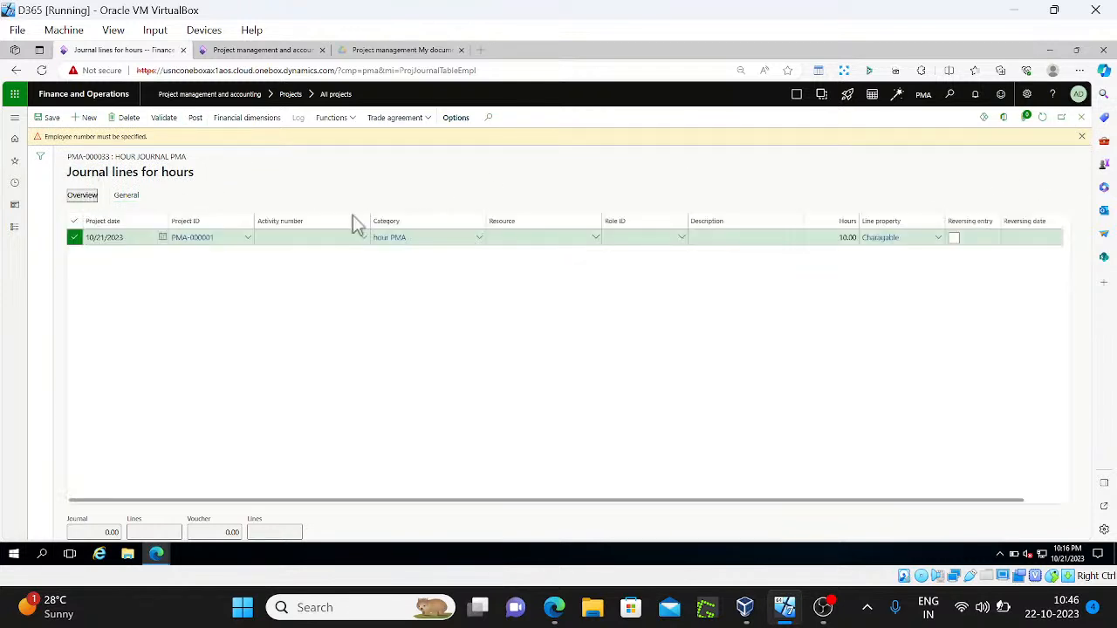
click(598, 243)
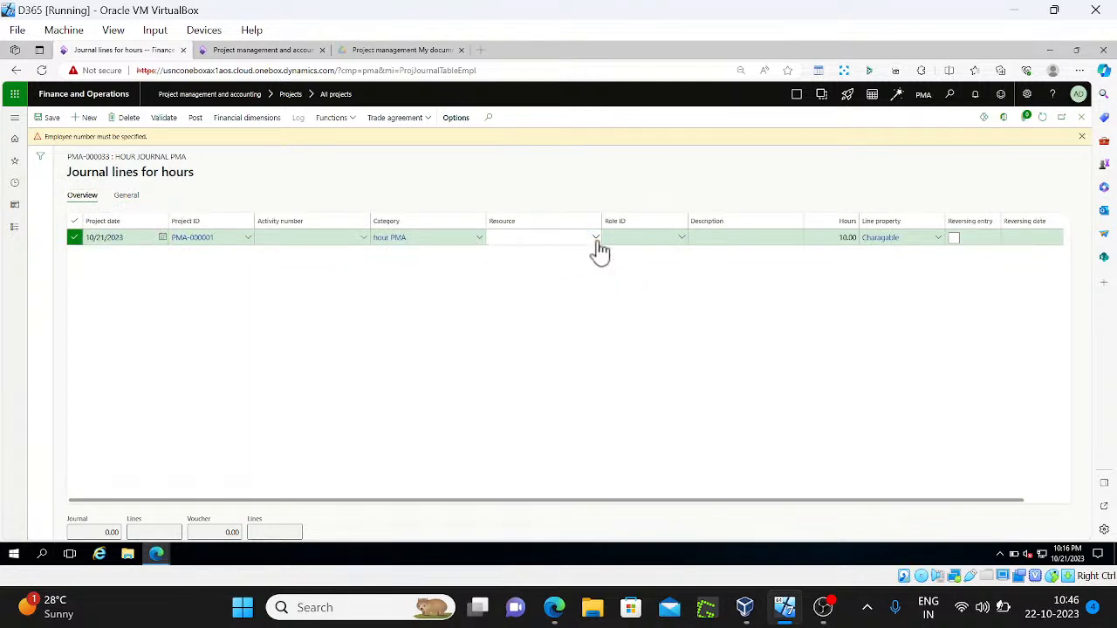
click(597, 244)
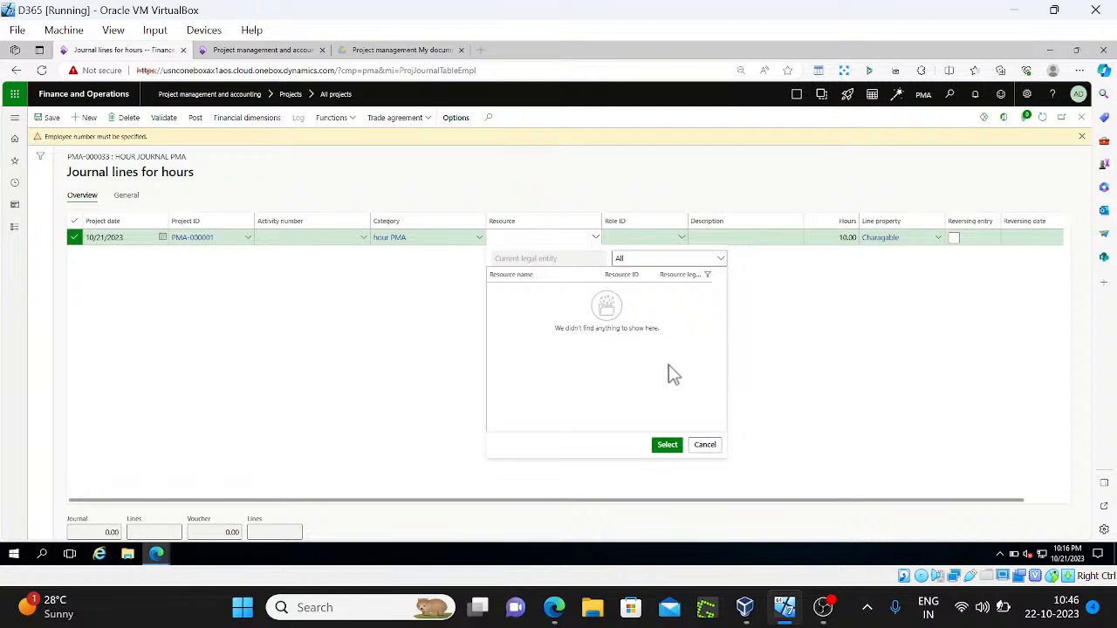
click(718, 261)
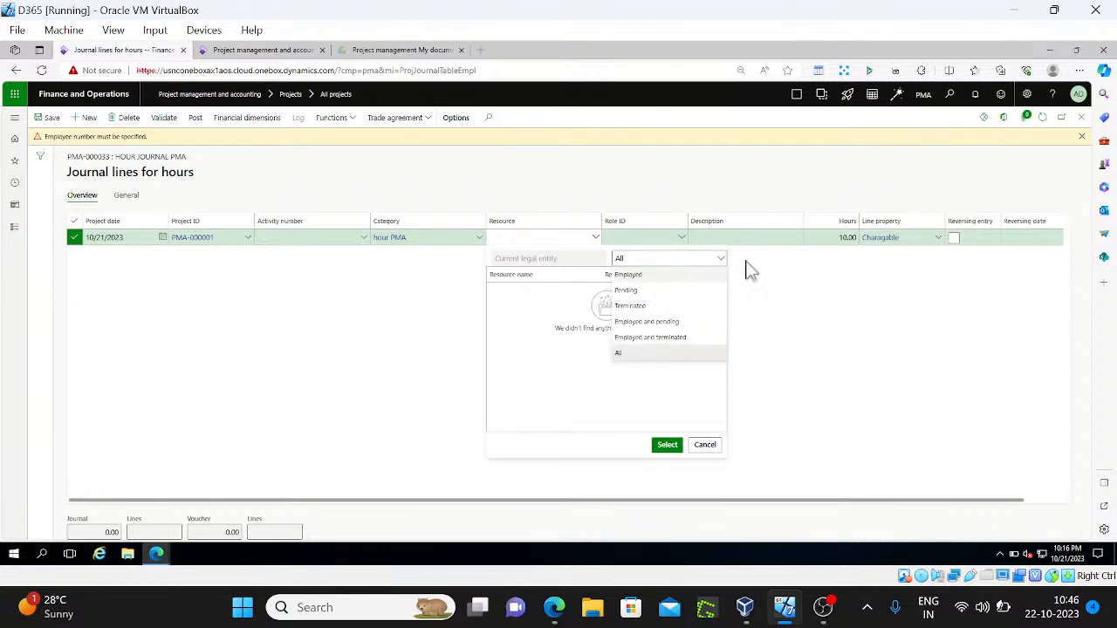
click(805, 281)
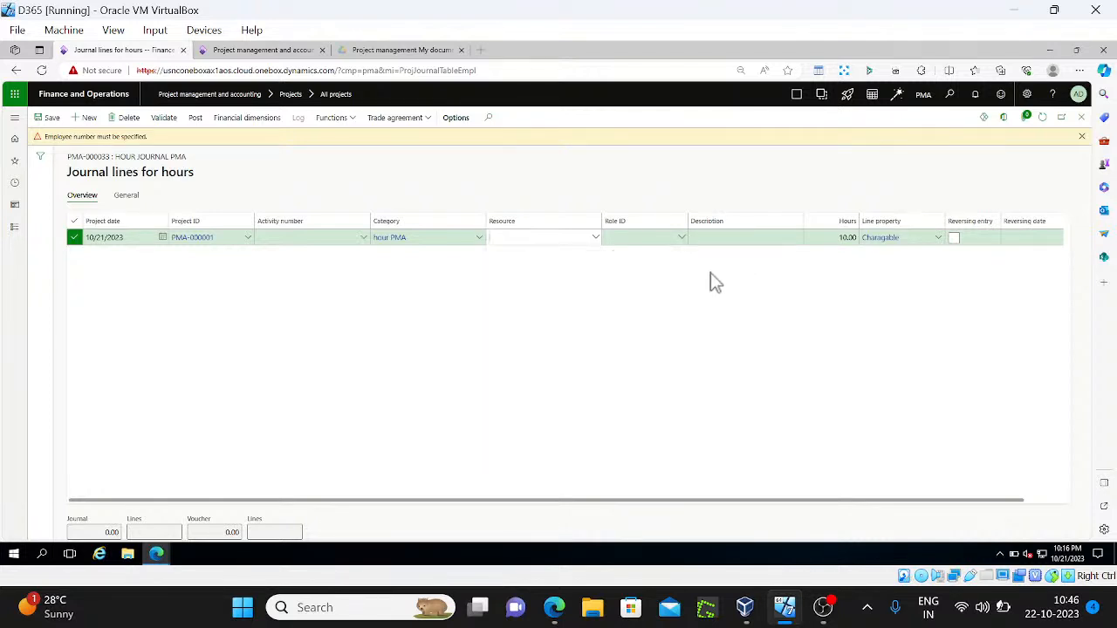
click(596, 239)
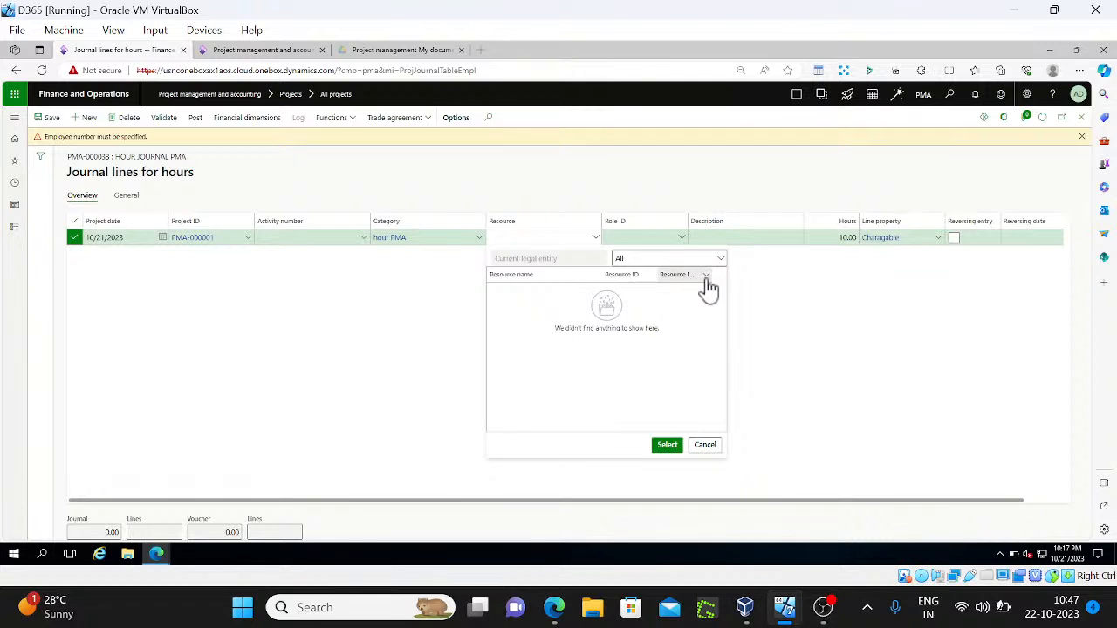
click(707, 447)
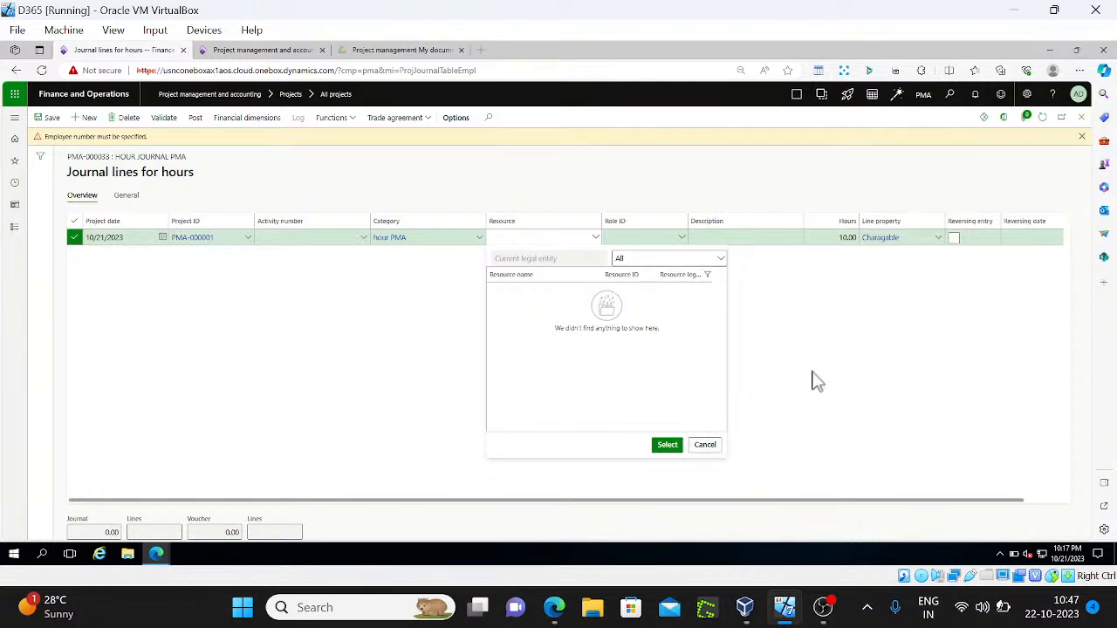
Dismiss the employee number warning and discard the unsaved line, closing Hour journal
click(1081, 136)
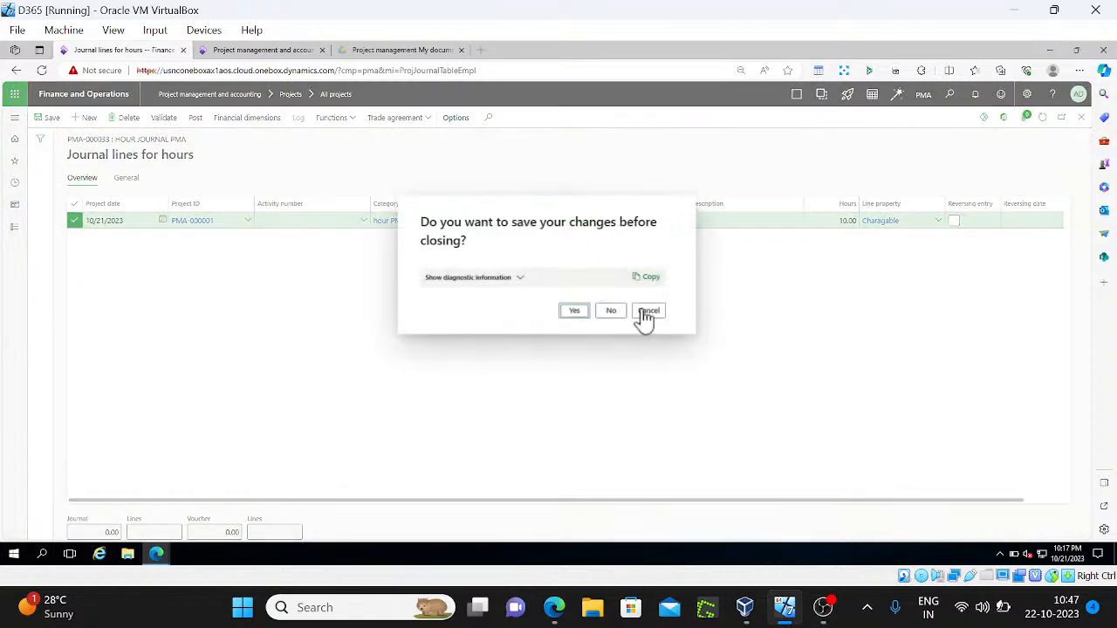
click(617, 308)
key(Escape)
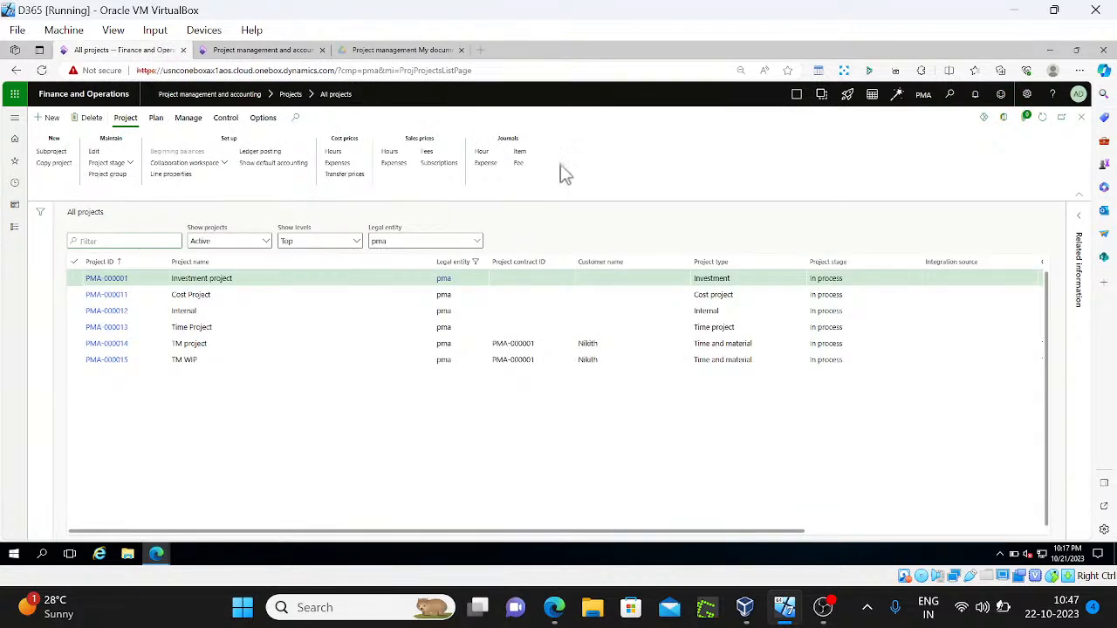
Add RPV to project PMA-000001's selected validation groups, check its resources, then close
click(157, 120)
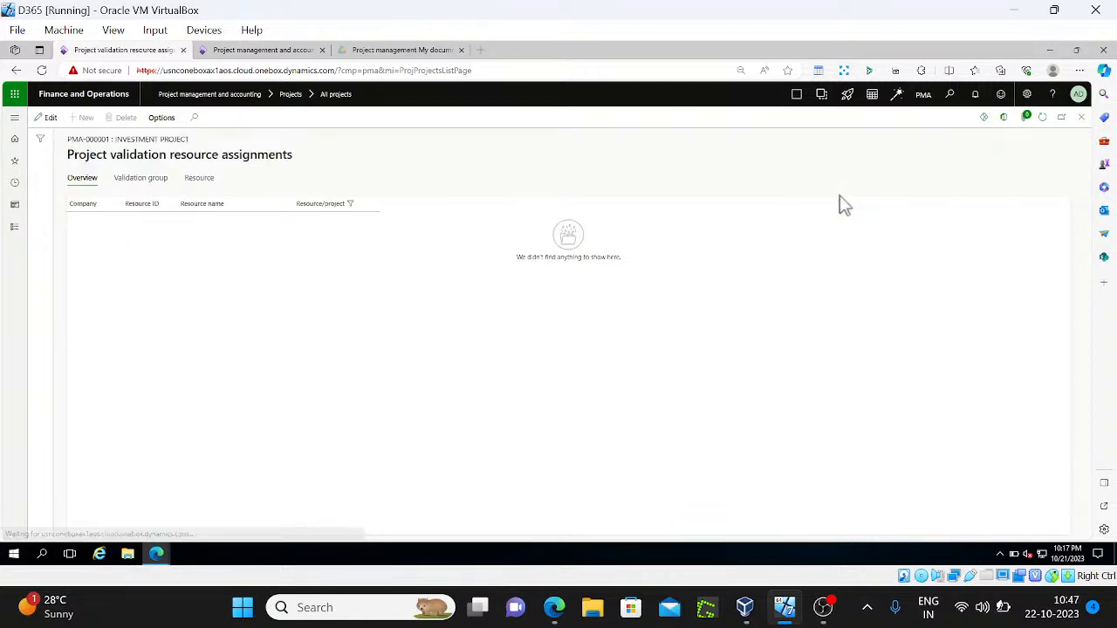
click(151, 181)
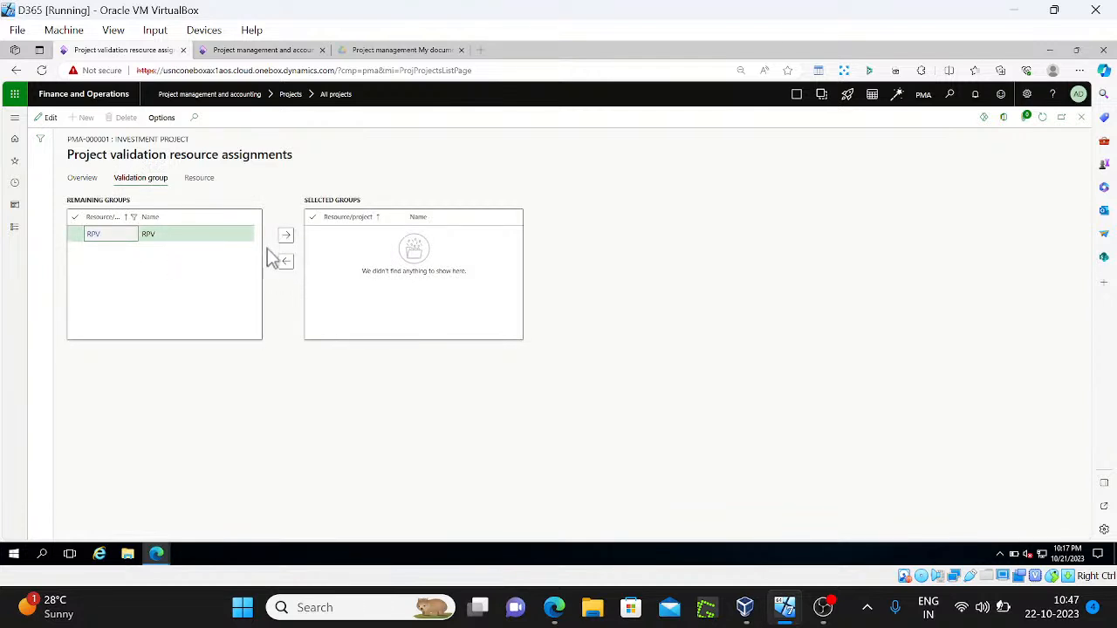
click(286, 238)
click(200, 180)
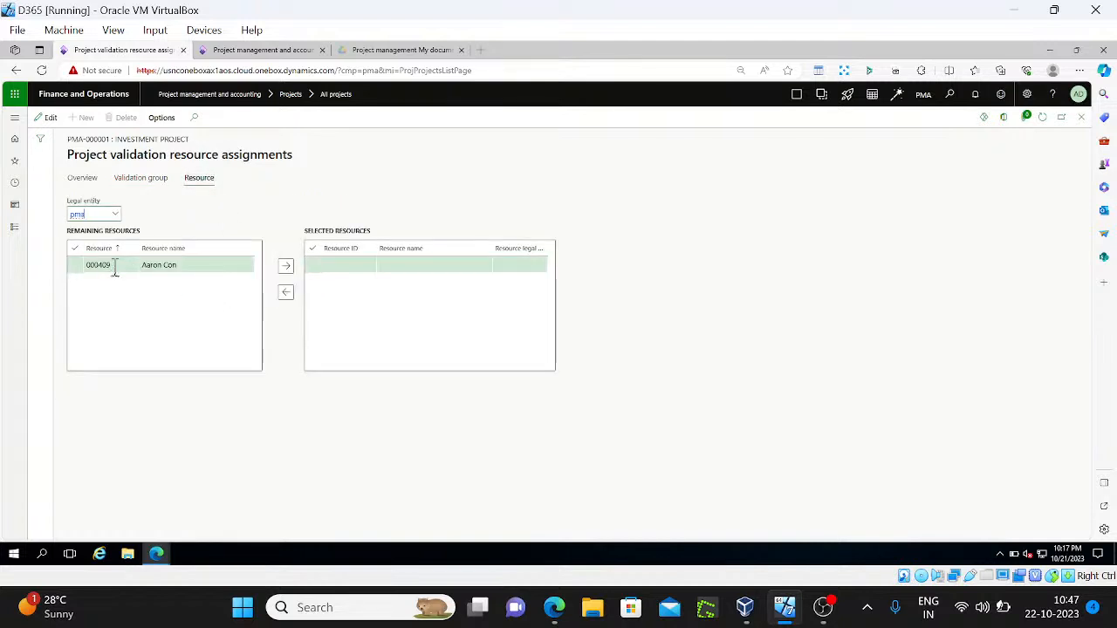
click(155, 183)
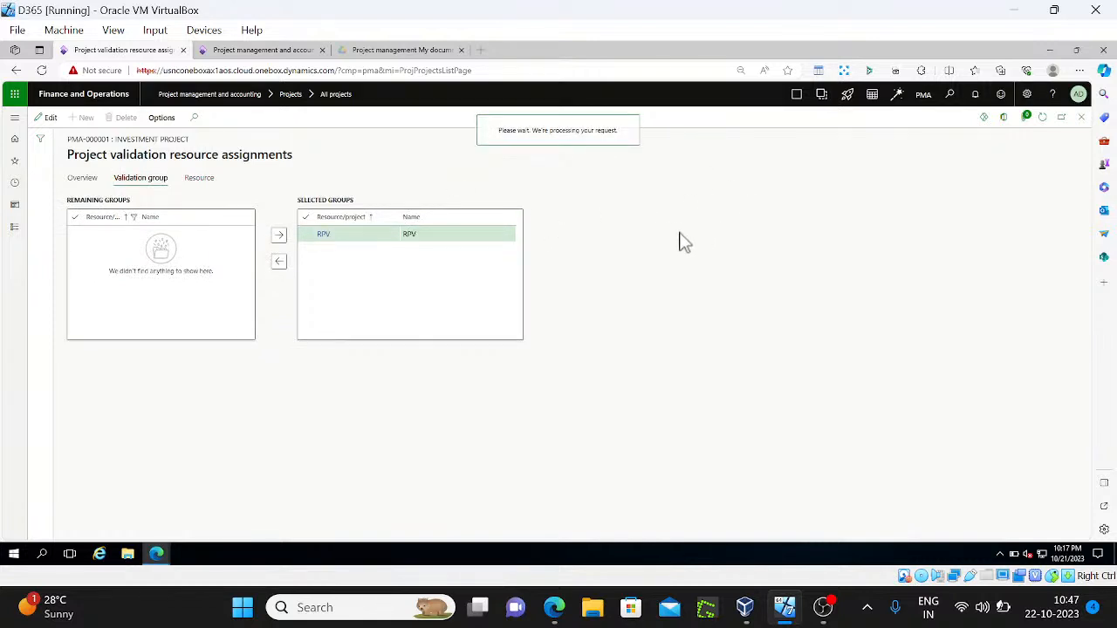
key(Escape)
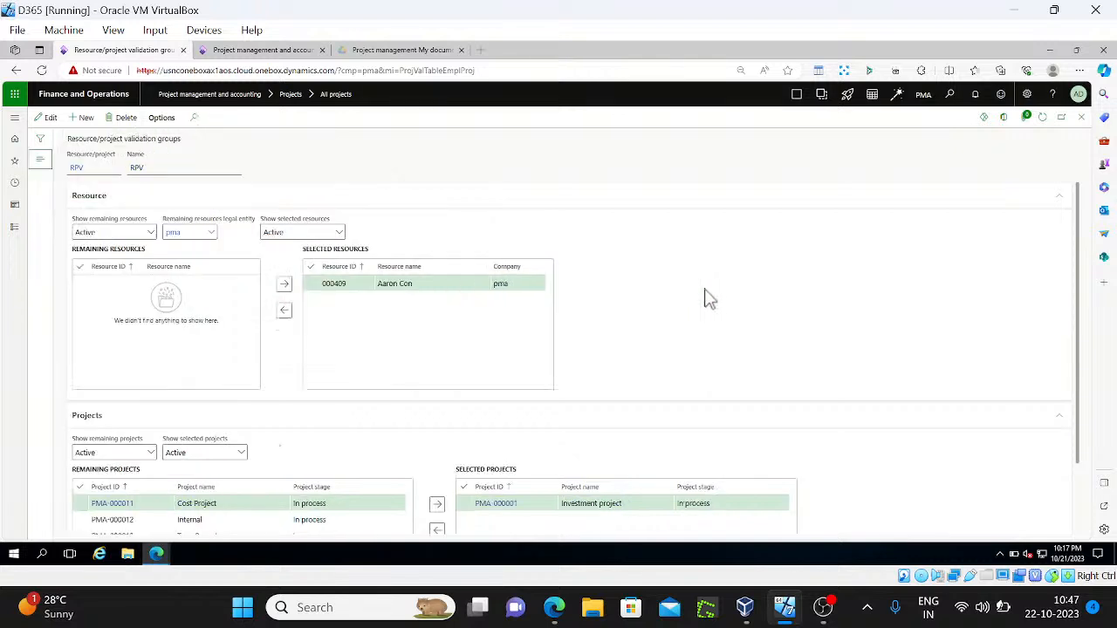
key(Escape)
key(Escape)
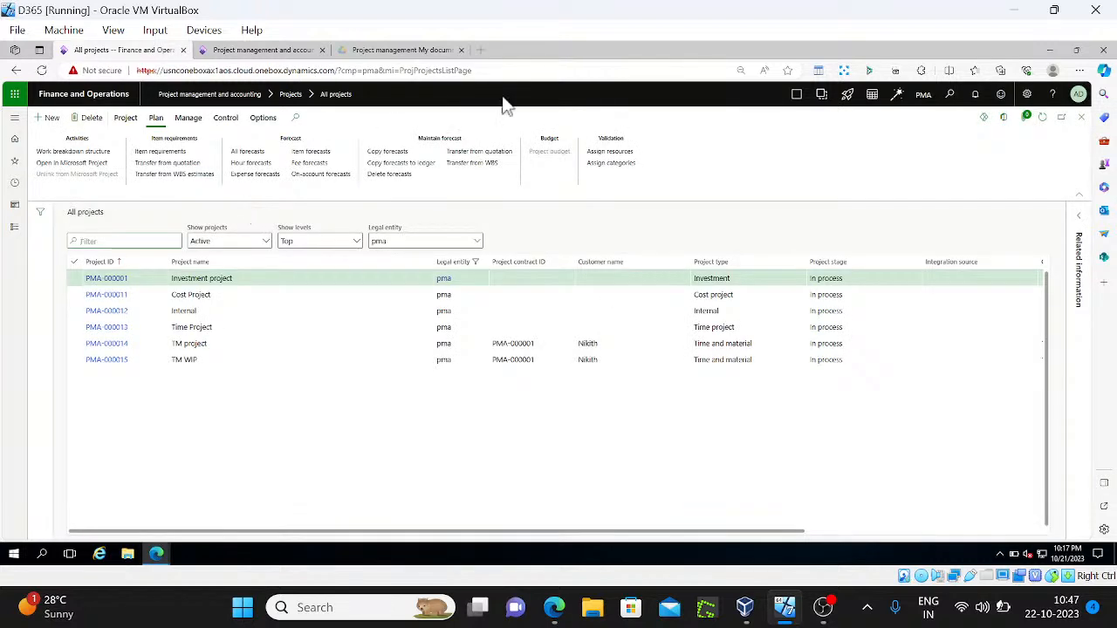
Create hour journal PMA-000034 with a line: category hour PMA, the only listed resource, 10 hours
click(126, 118)
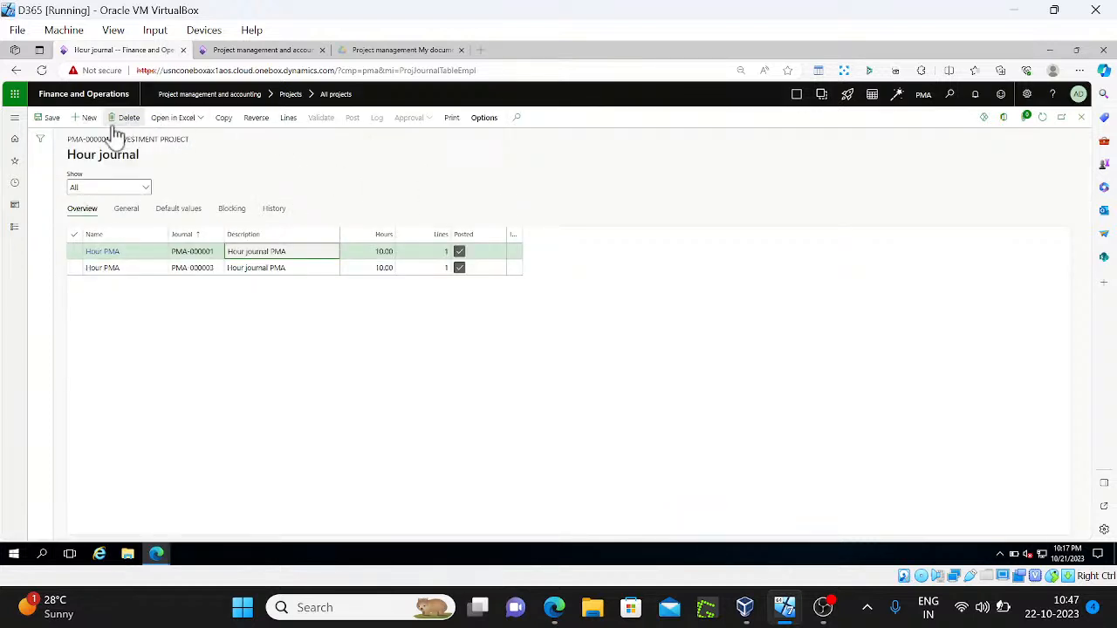
click(85, 118)
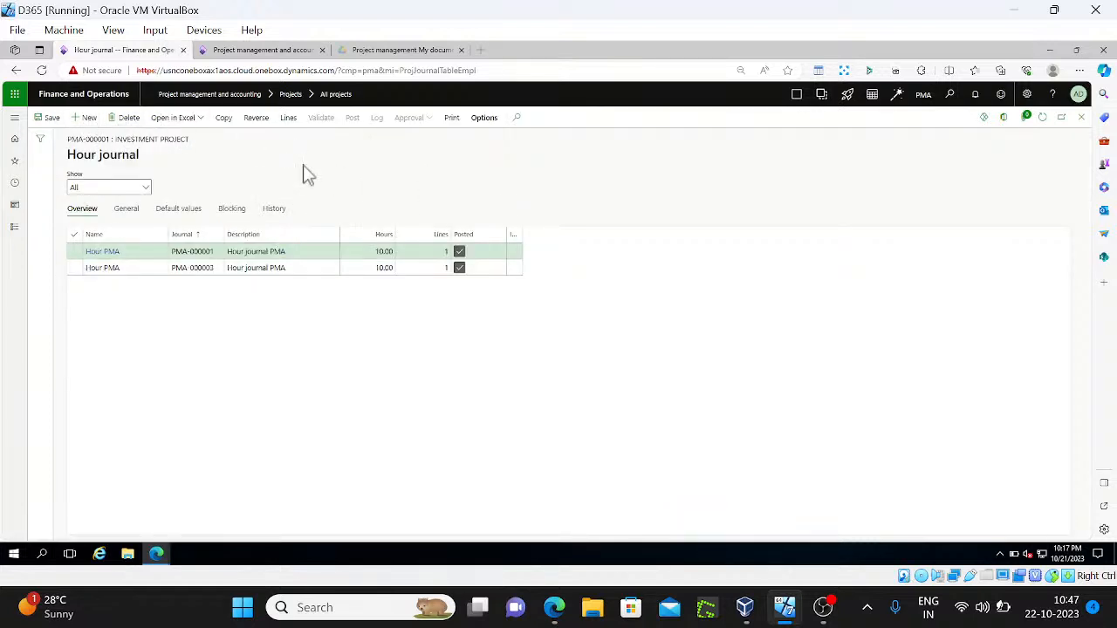
click(289, 120)
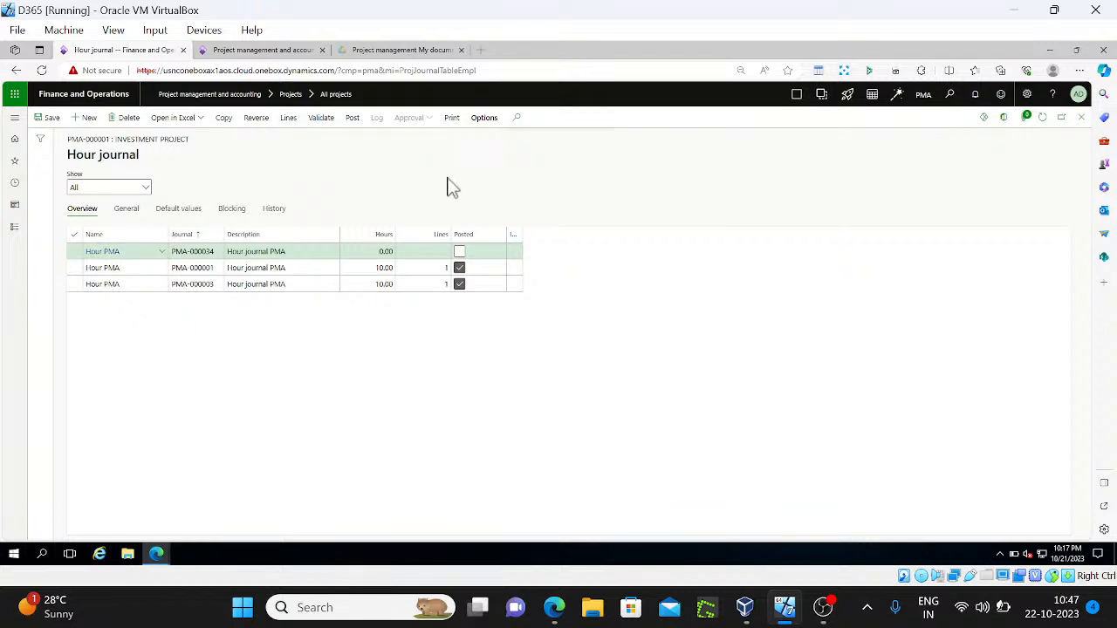
click(82, 118)
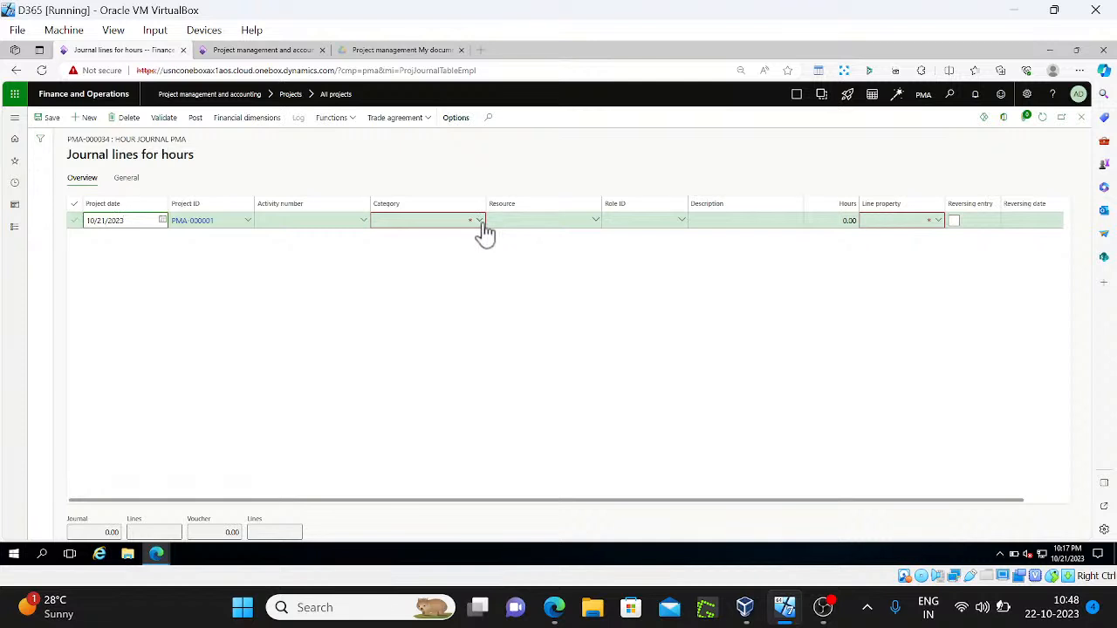
click(479, 222)
click(479, 221)
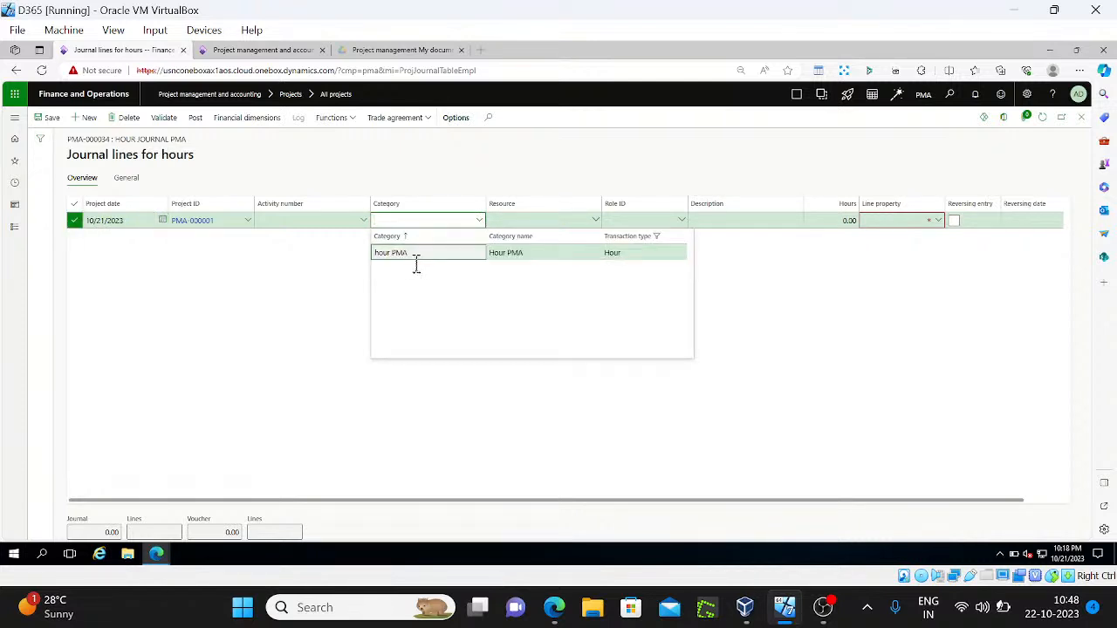
click(416, 255)
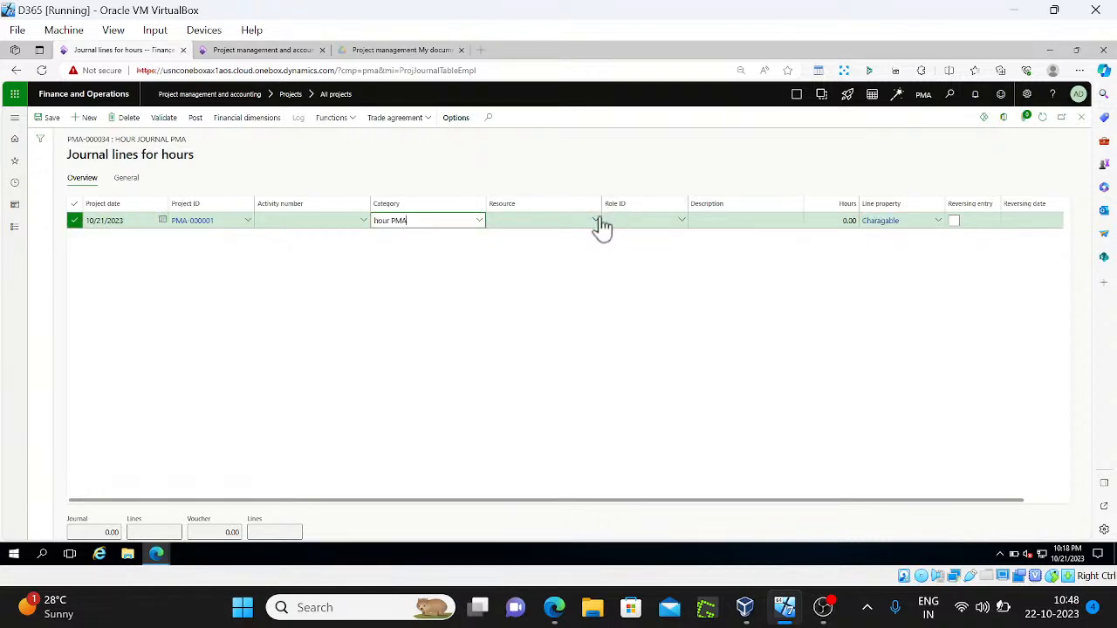
click(602, 225)
click(598, 222)
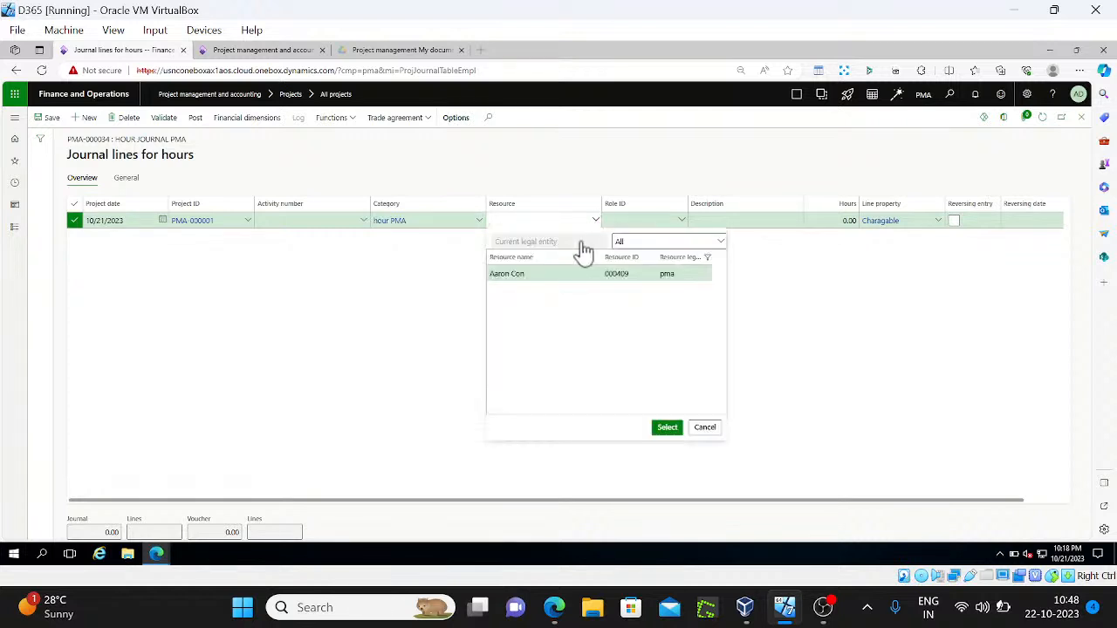
click(663, 431)
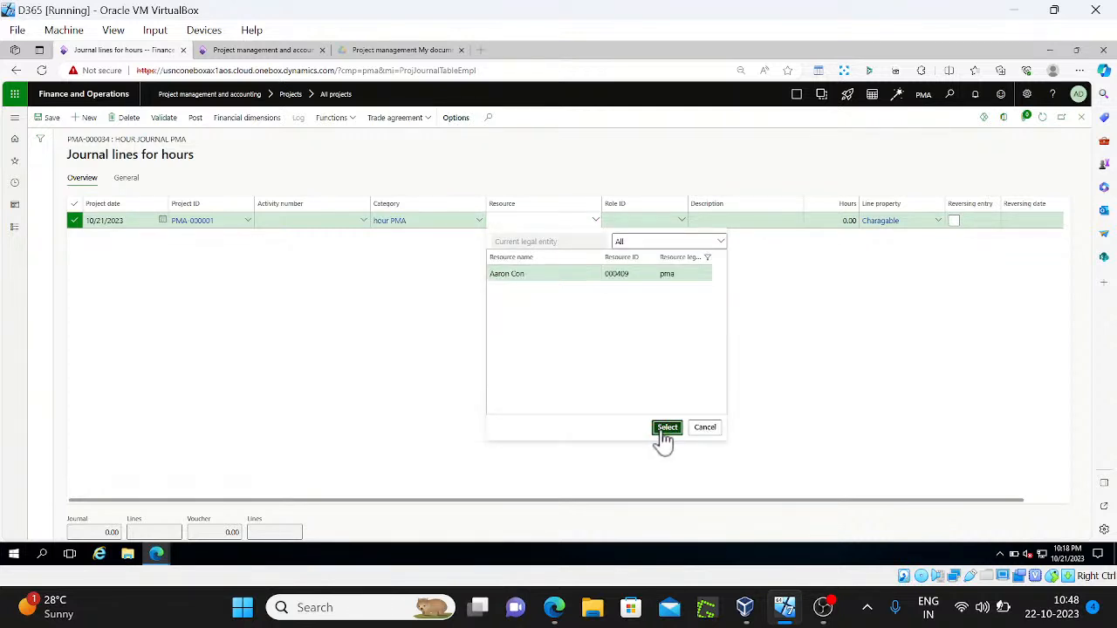
click(830, 222)
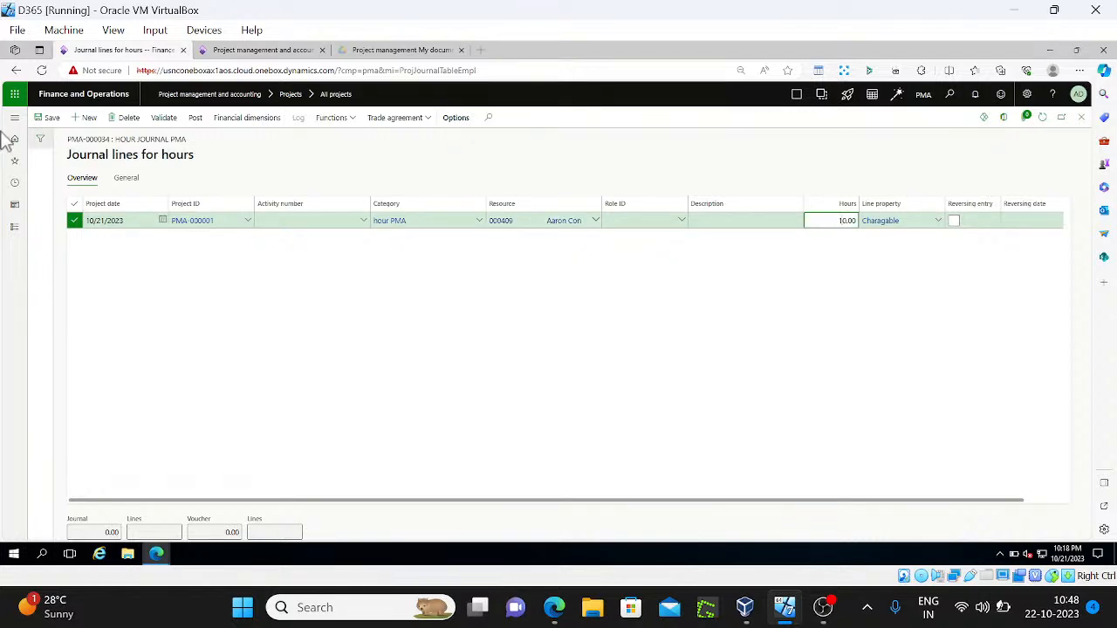
Post the hour journal and refresh the hour journal list
click(125, 178)
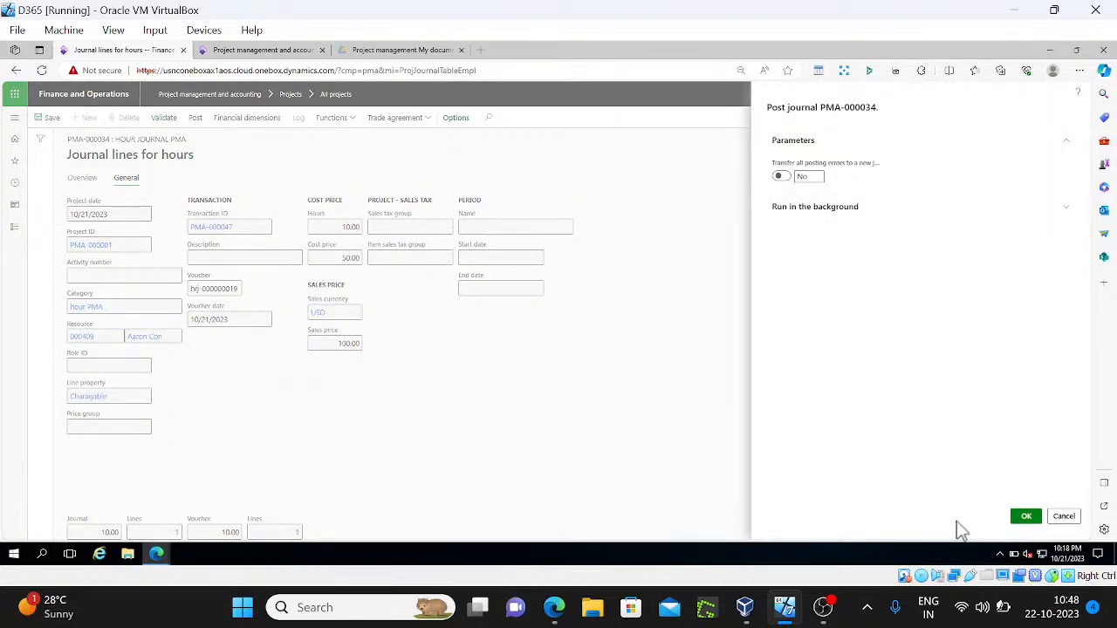
click(1028, 520)
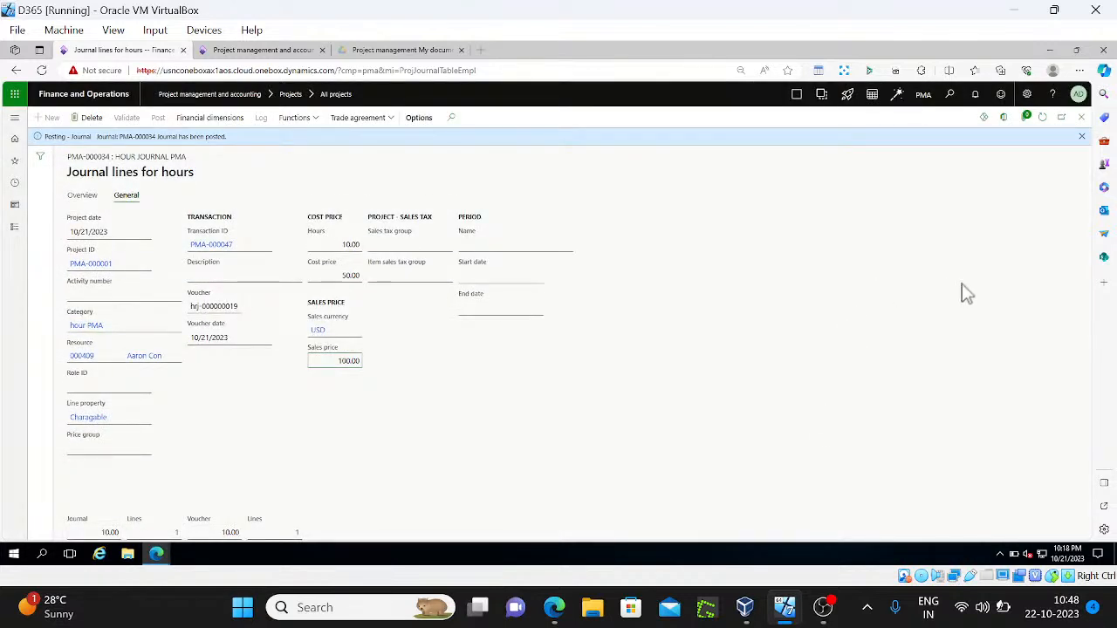
click(1081, 117)
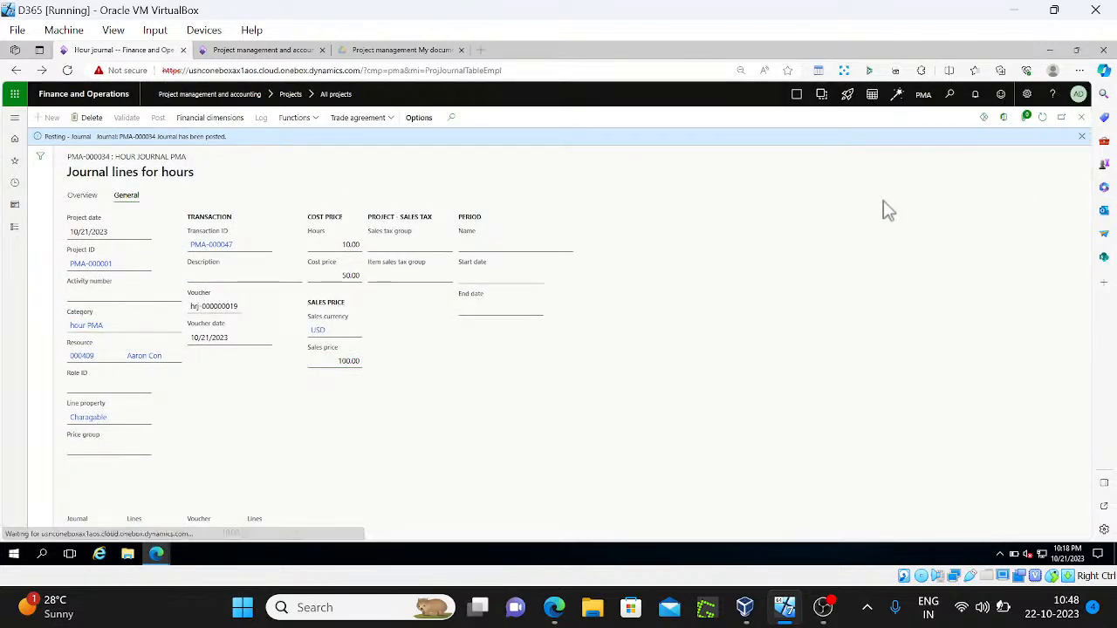
click(1042, 118)
In the Google Docs notes, scroll past the worker and category assignment screenshots to the validation groups image
key(alt+Tab)
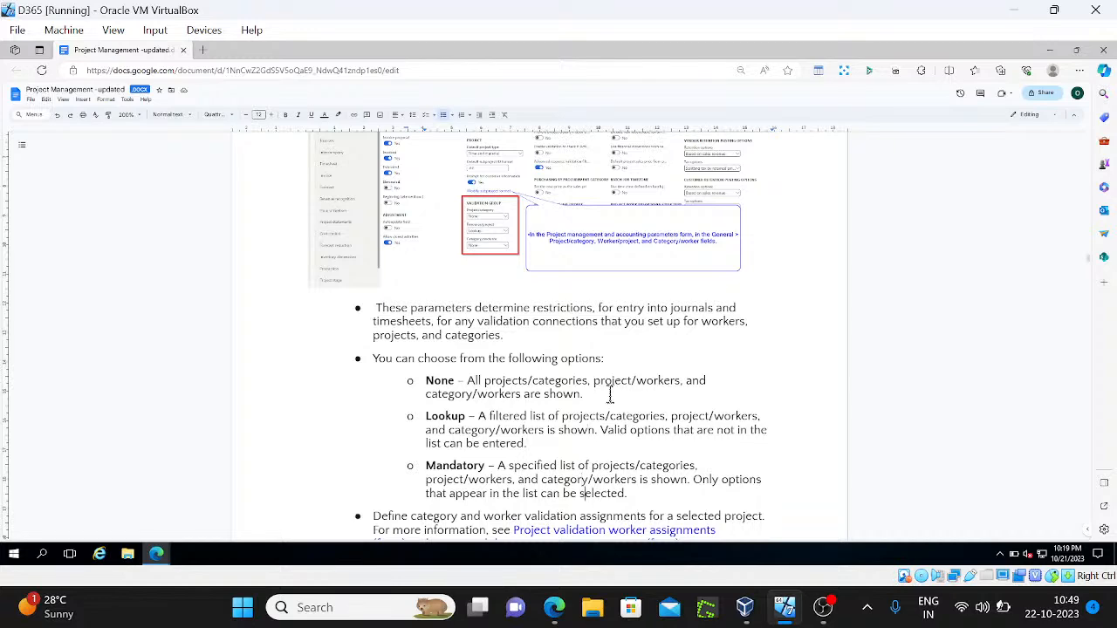
scroll(610, 397, down, 1)
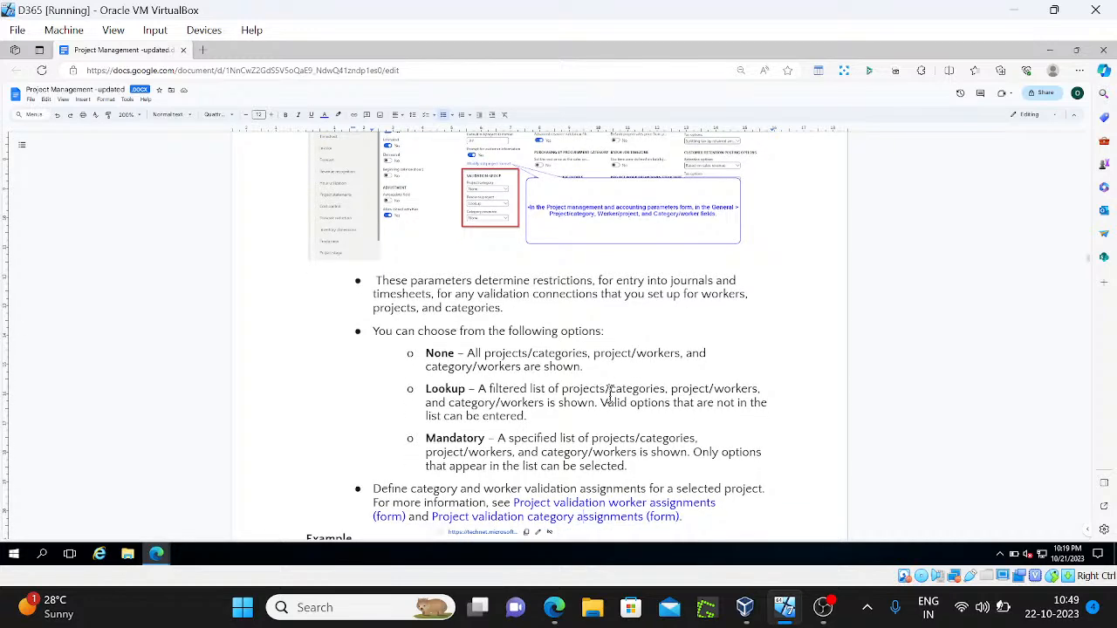
scroll(610, 397, down, 3)
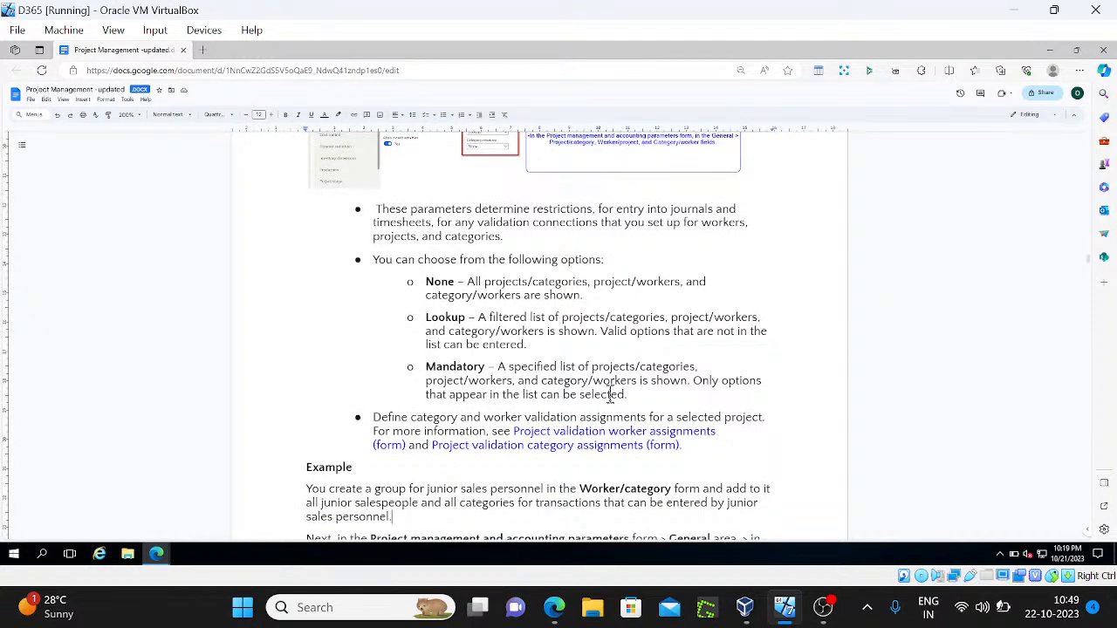
scroll(609, 397, down, 5)
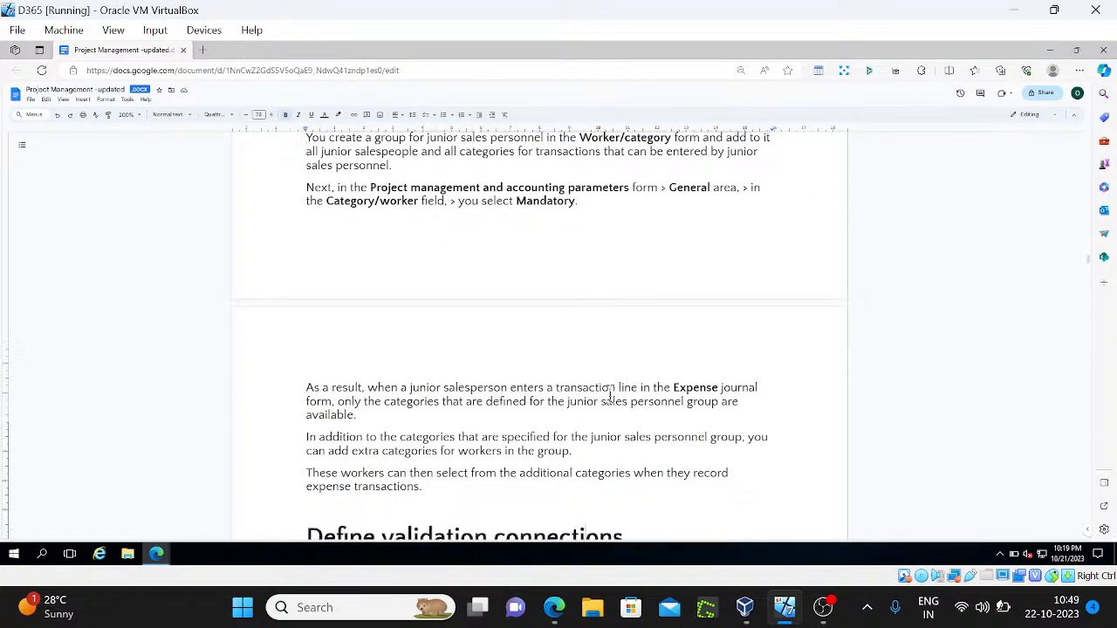
scroll(610, 397, down, 5)
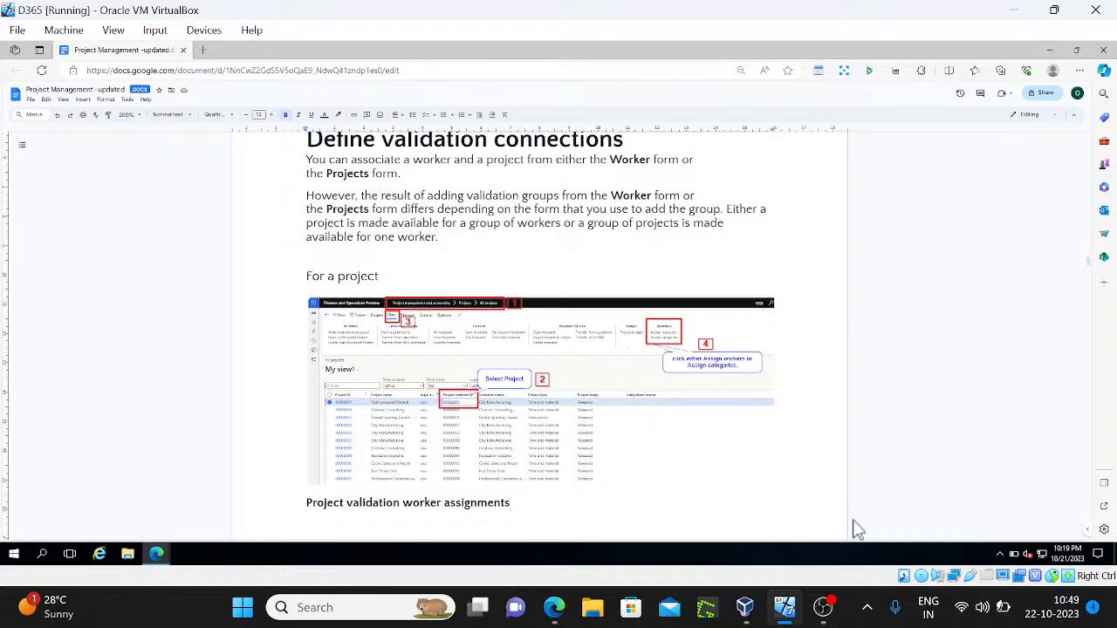
scroll(855, 527, down, 7)
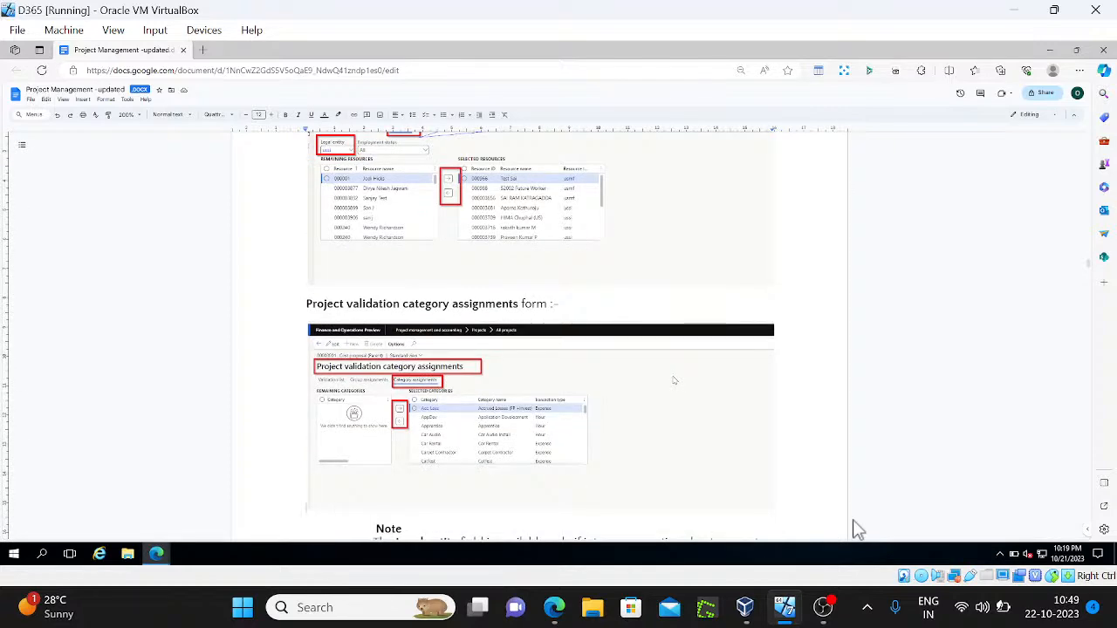
scroll(855, 528, down, 1)
key(Down)
key(Down)
key(Down)
key(Down)
key(Down)
key(Down)
key(Down)
key(Down)
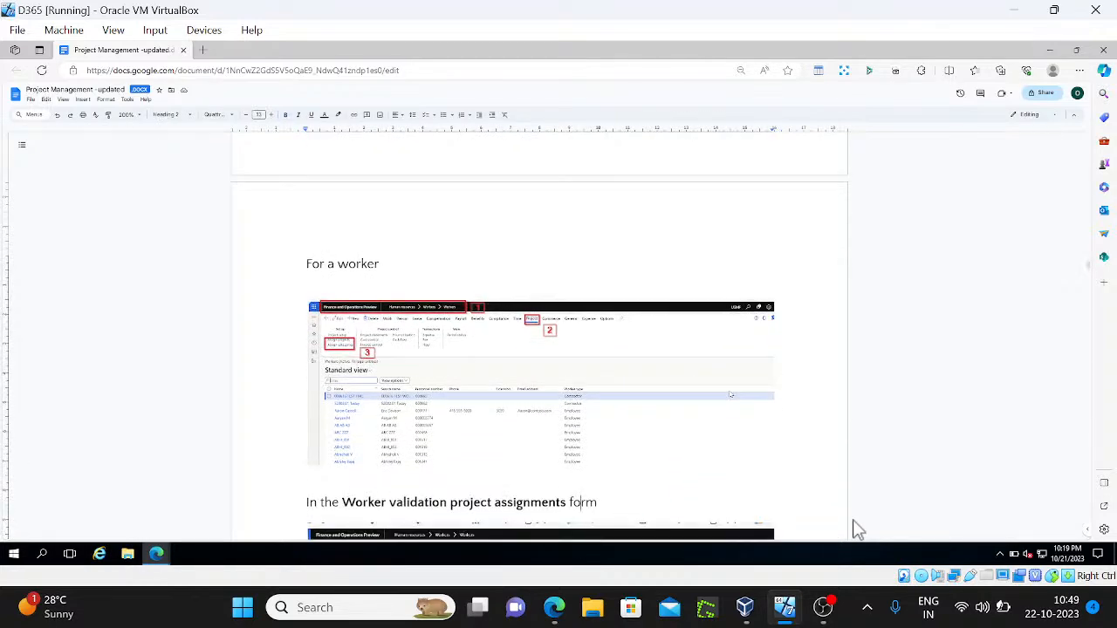
key(Down)
key(Up)
key(Up)
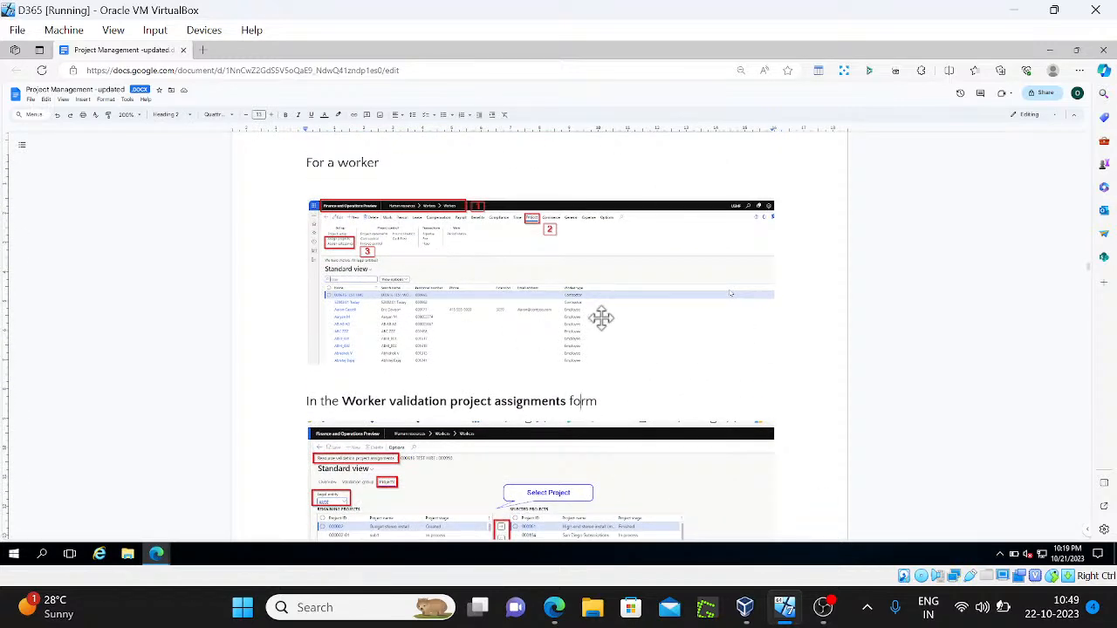
key(Down)
key(Down)
key(Down)
key(Down)
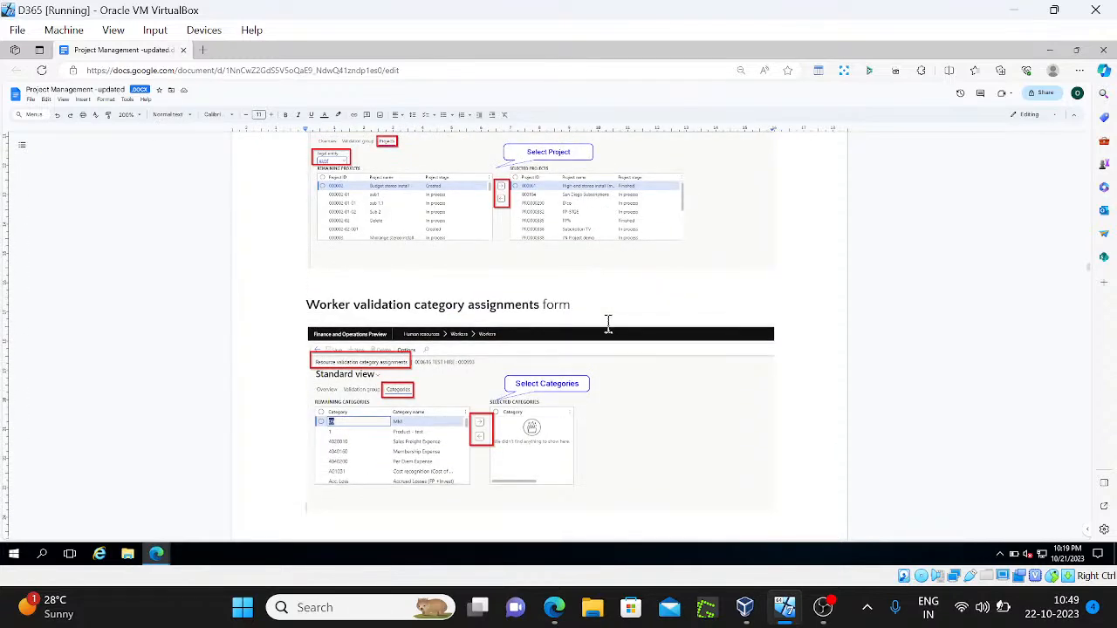
key(Down)
key(Down)
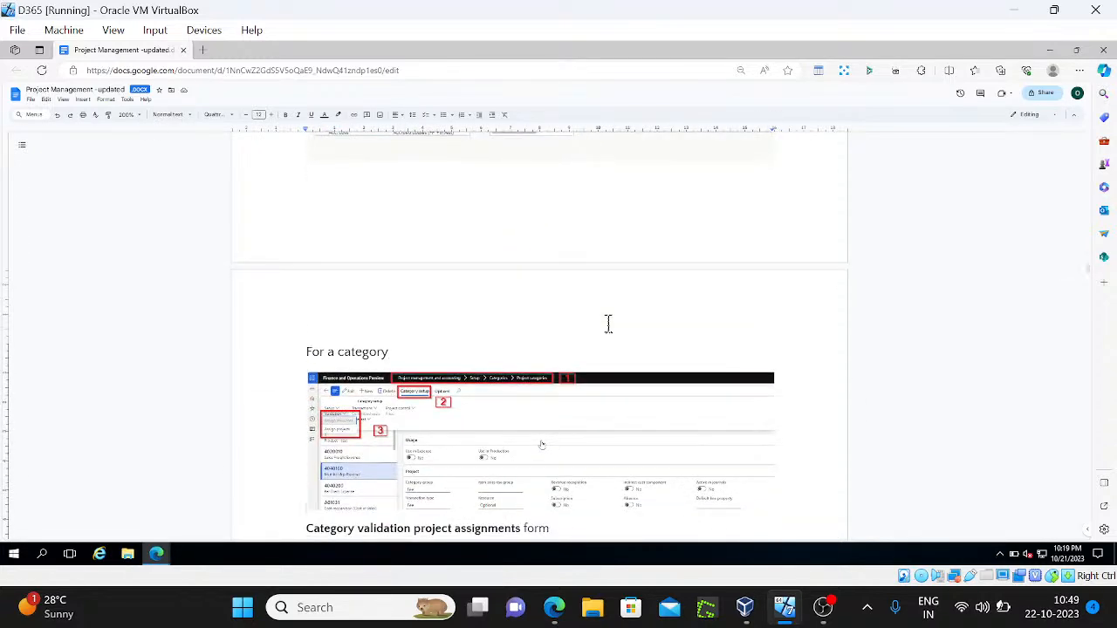
key(Down)
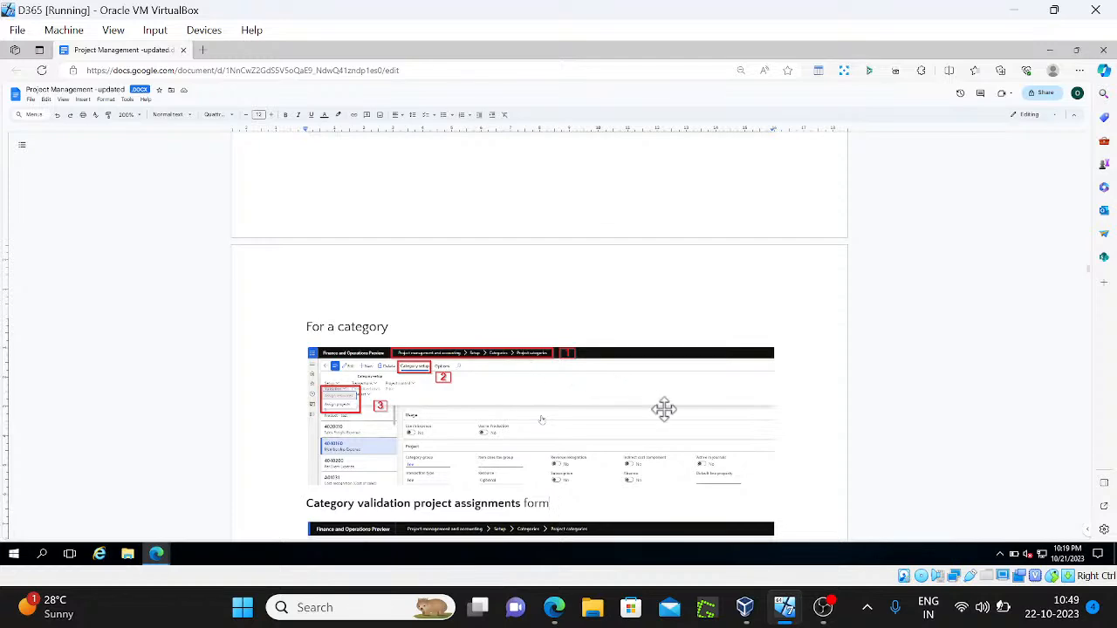
scroll(791, 425, down, 3)
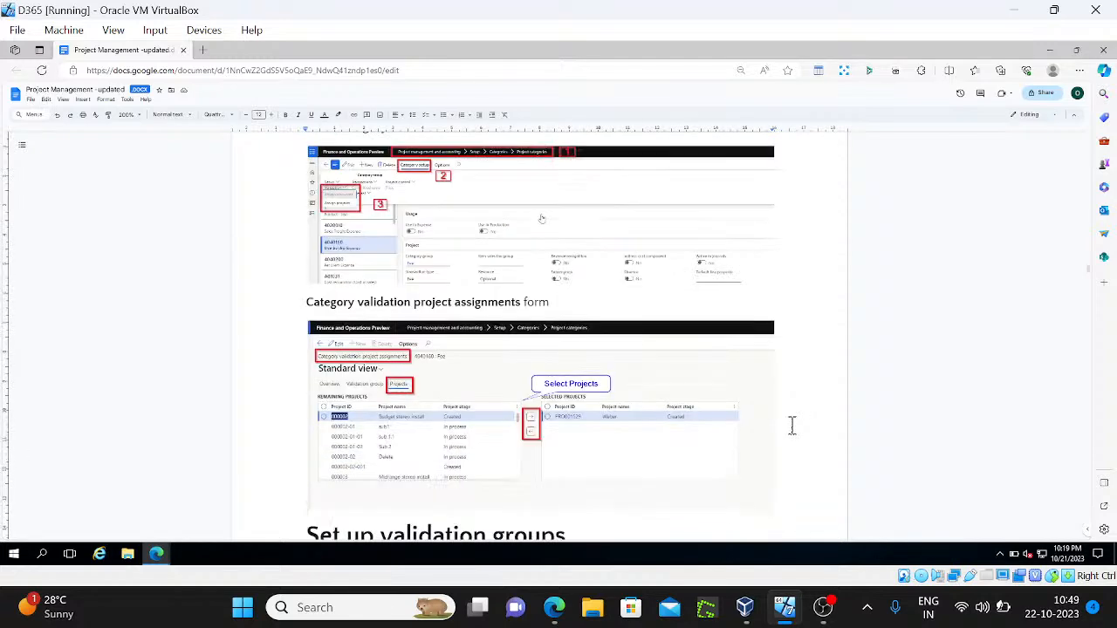
scroll(792, 425, down, 2)
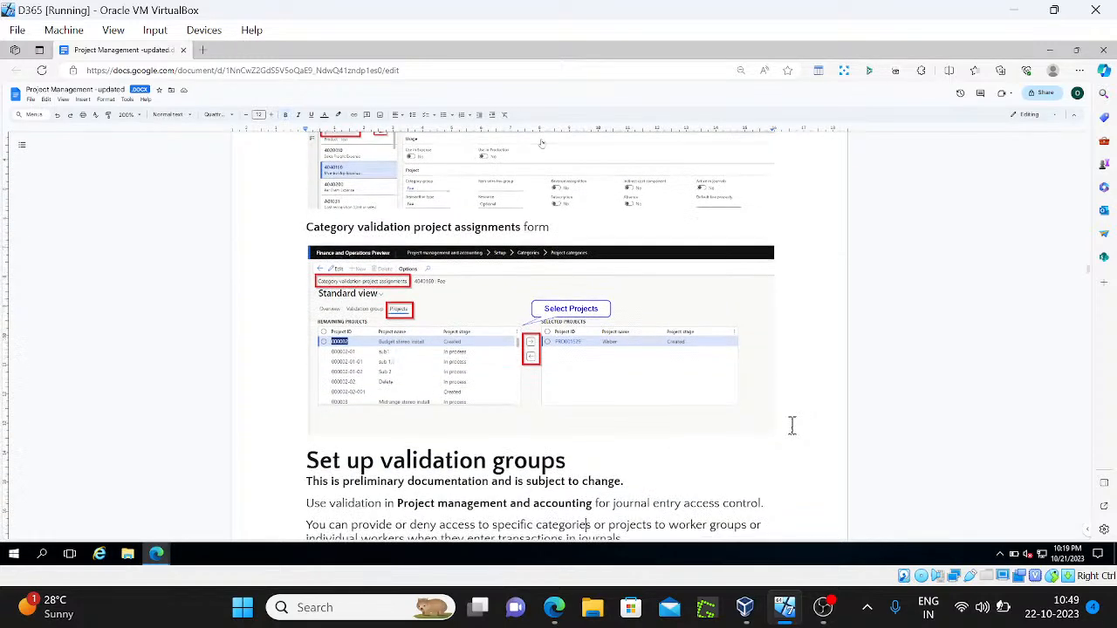
scroll(792, 425, down, 10)
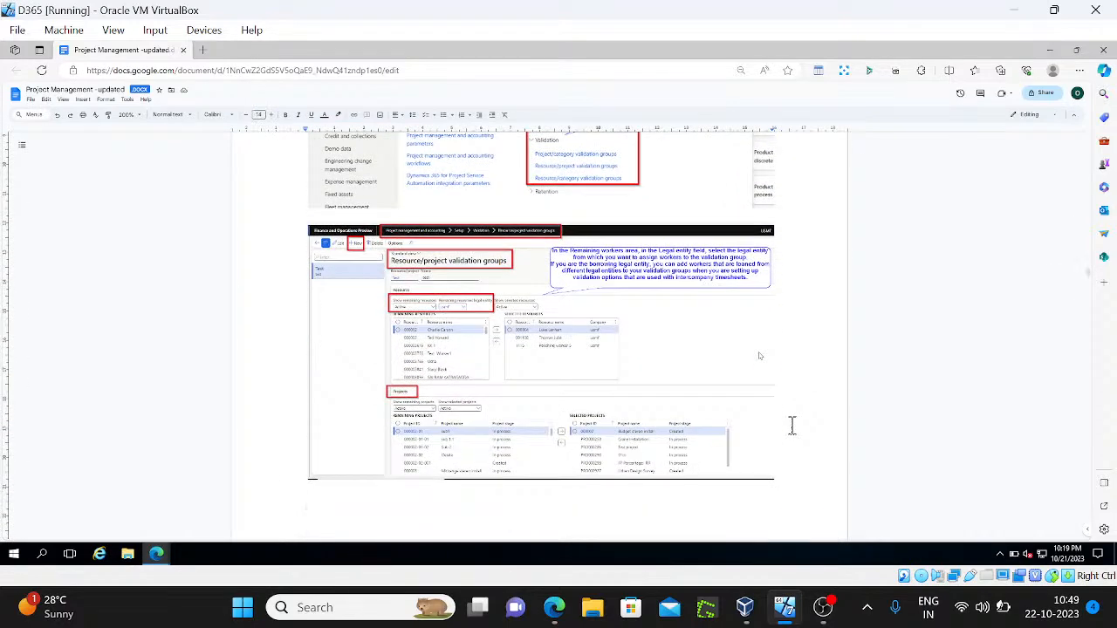
Scroll past the validation groups screenshot and the Project subsection to the Worker heading
scroll(791, 425, up, 8)
scroll(791, 425, down, 6)
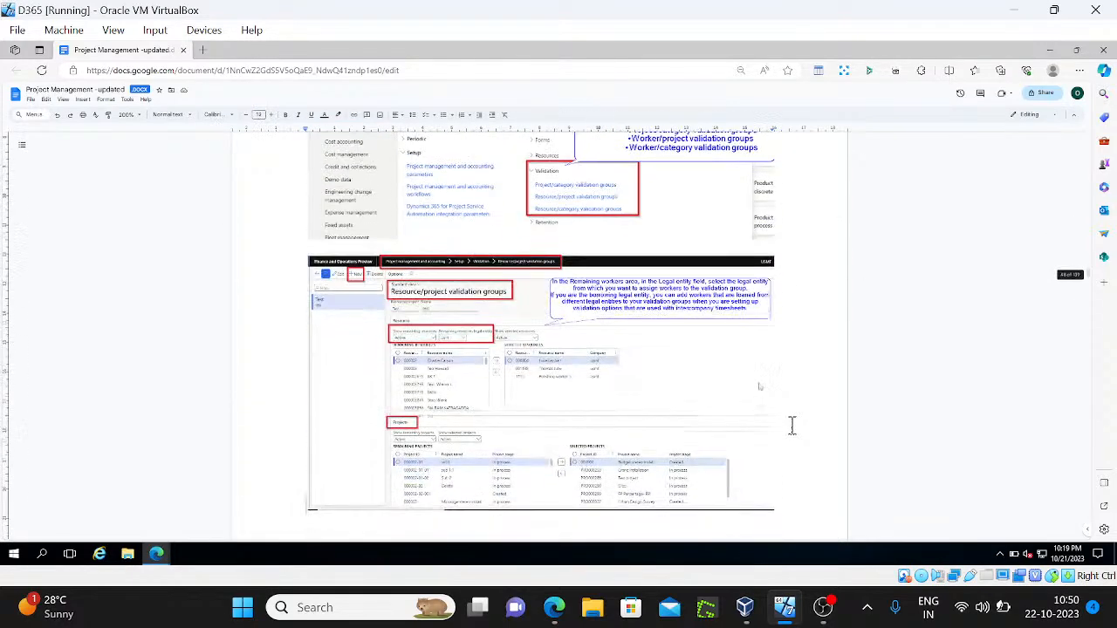
scroll(791, 424, up, 3)
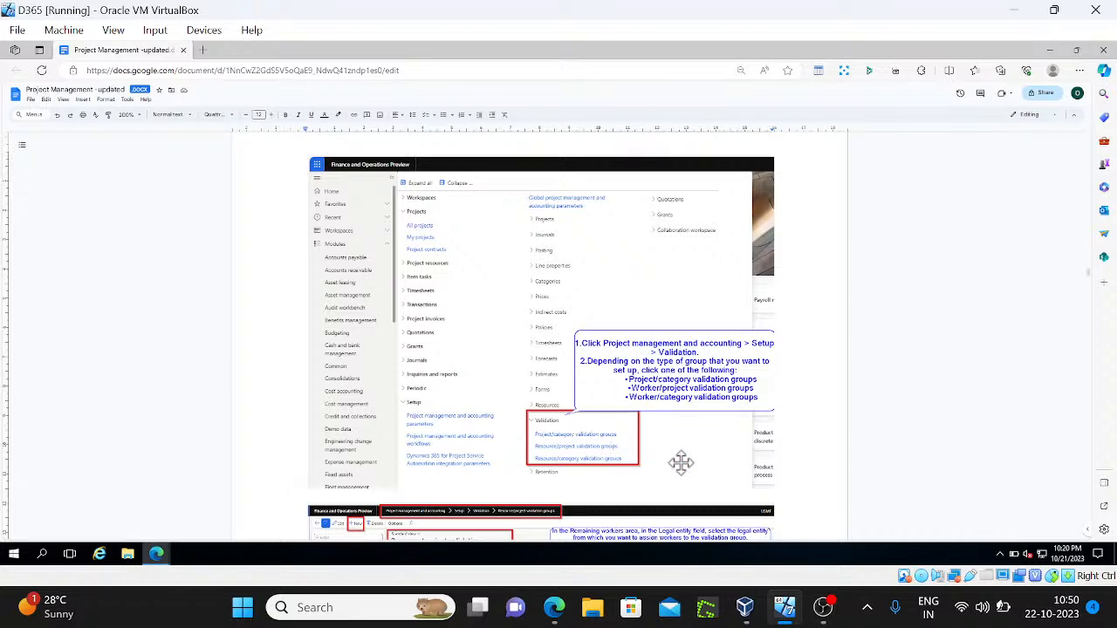
scroll(680, 463, down, 3)
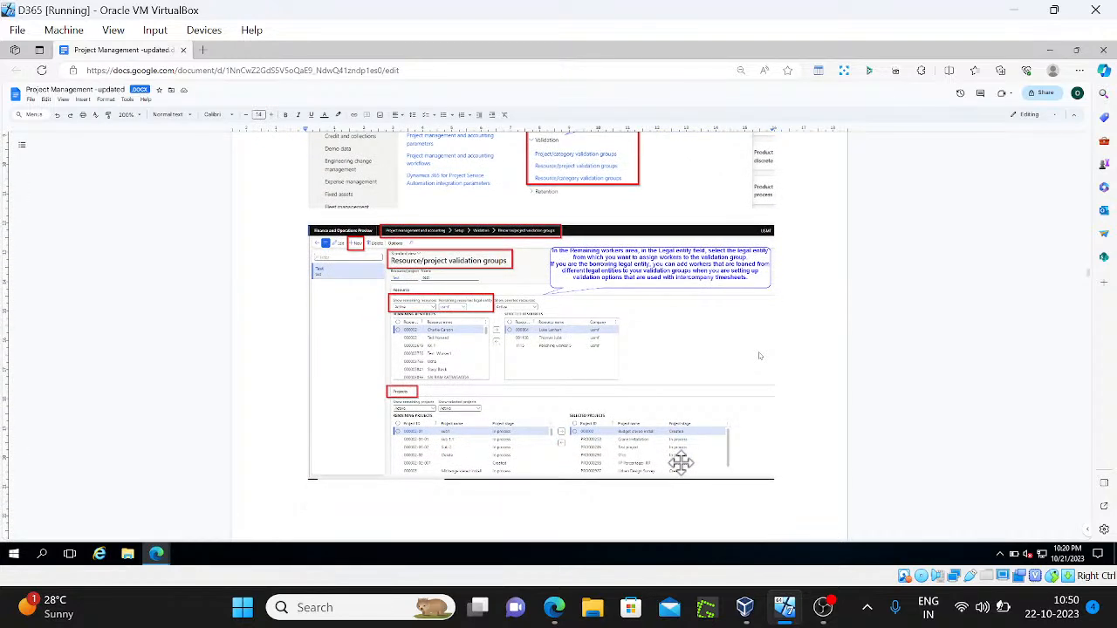
scroll(681, 463, down, 5)
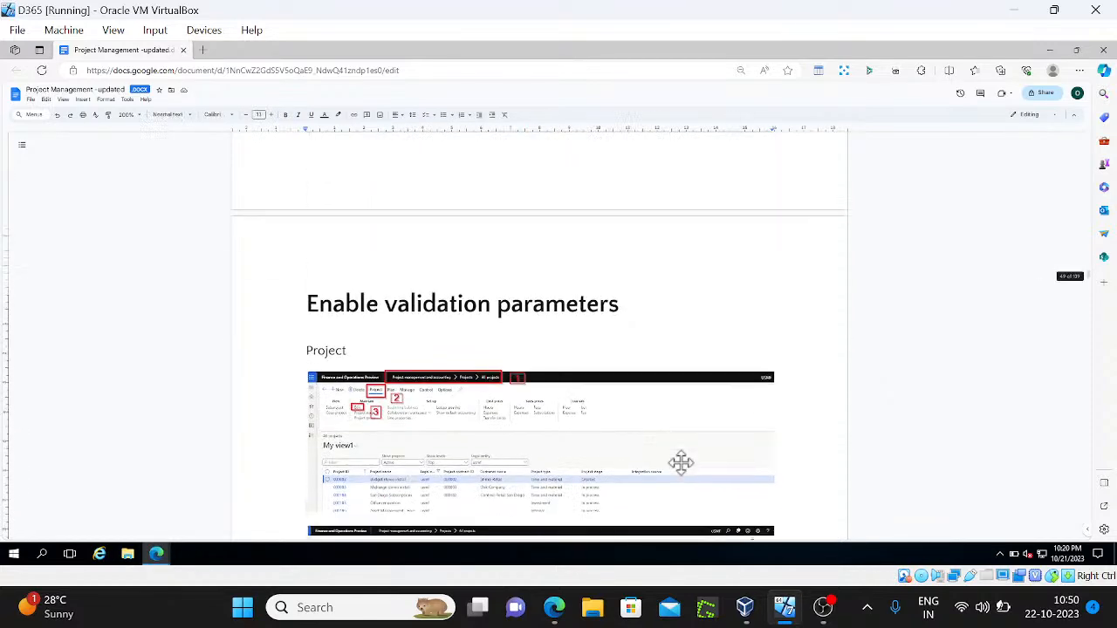
scroll(680, 463, down, 2)
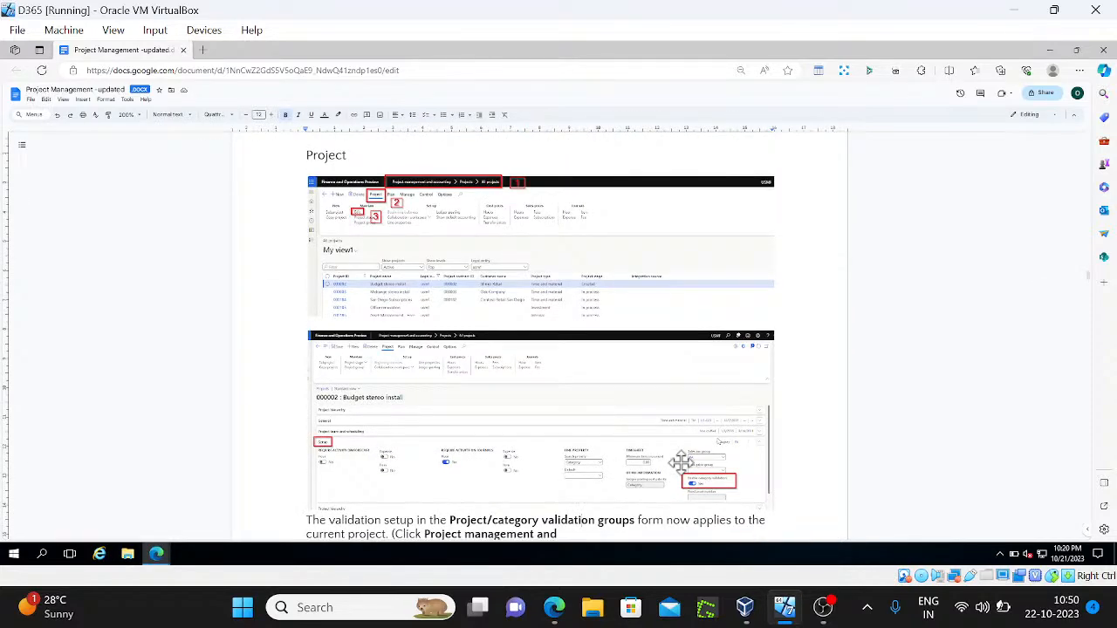
scroll(680, 462, up, 3)
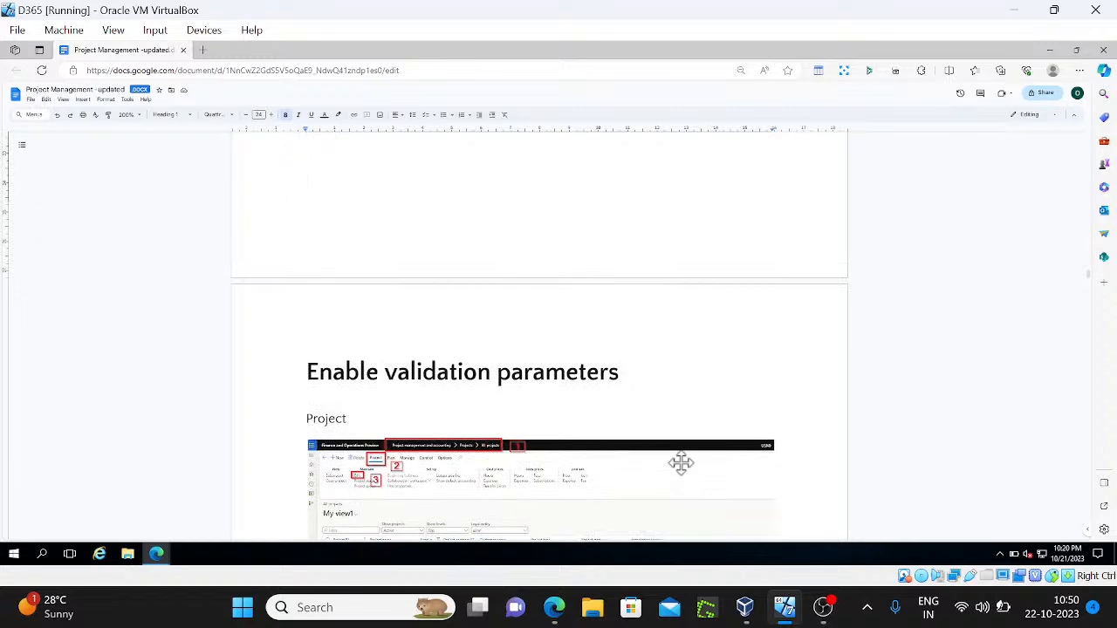
scroll(680, 462, down, 3)
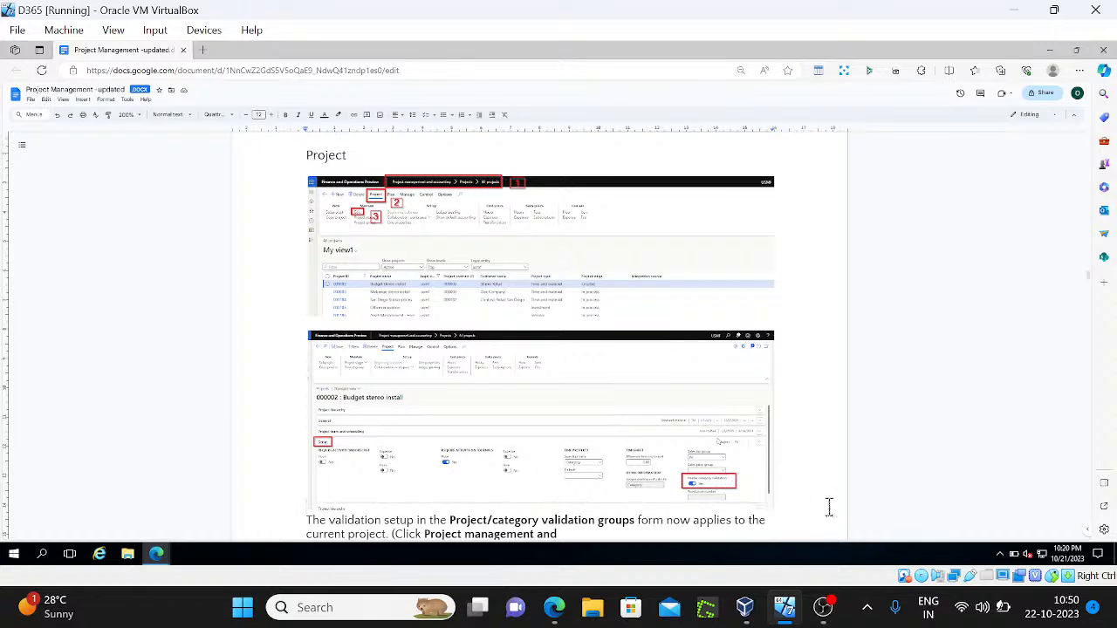
key(Down)
key(Down)
key(Down)
key(Down)
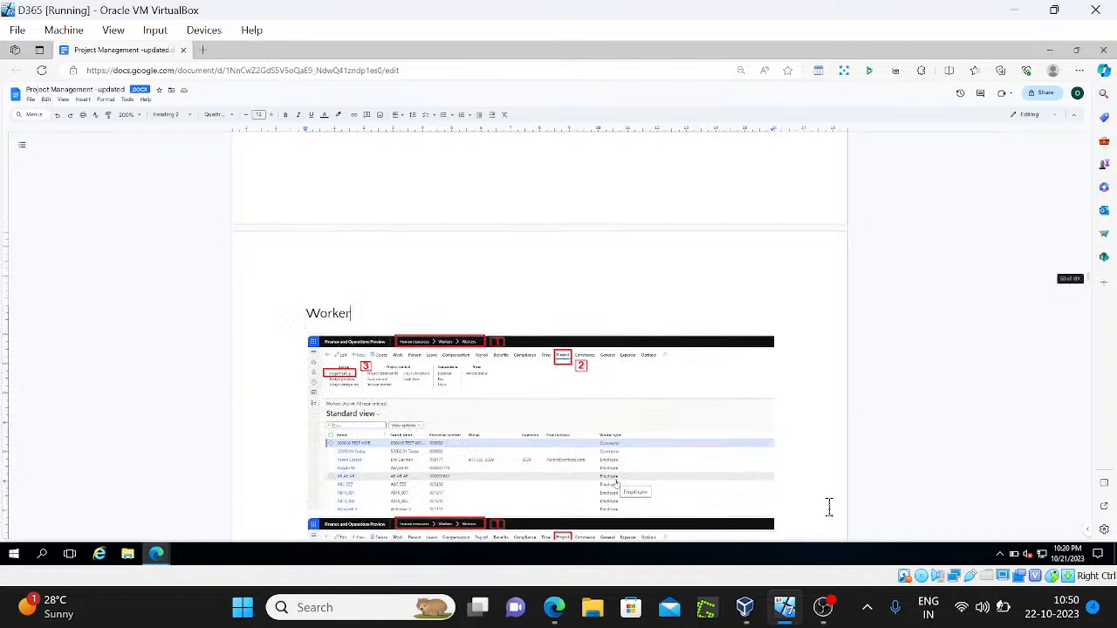
Scroll past the worker Resource setup screenshot to the About project periods heading
key(Up)
key(Up)
key(Up)
key(Up)
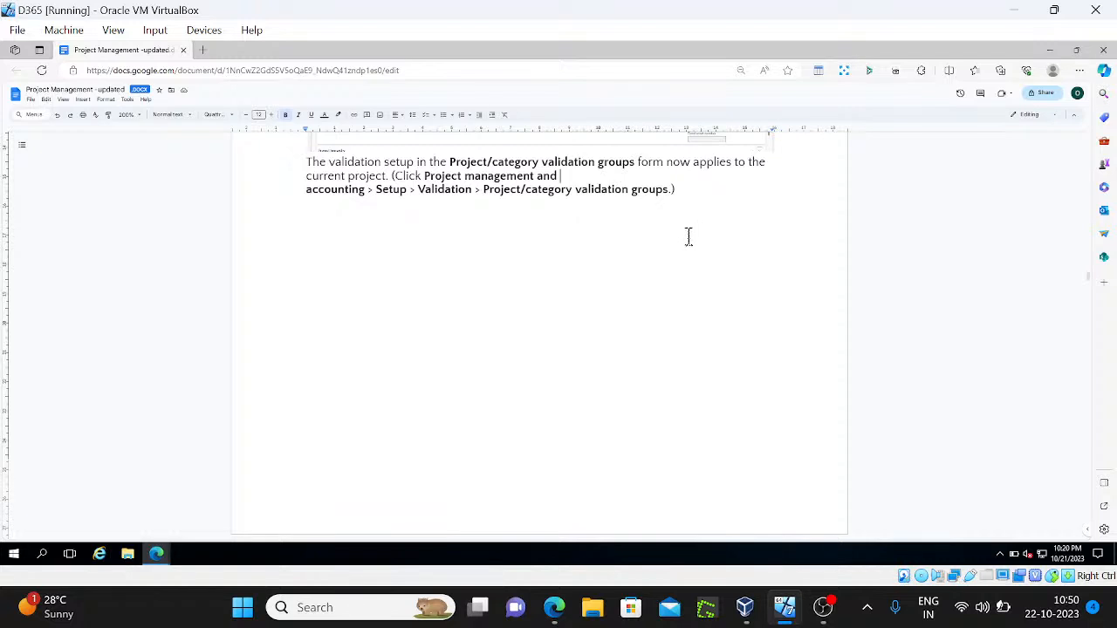
scroll(689, 236, down, 5)
scroll(685, 233, up, 1)
scroll(681, 230, down, 10)
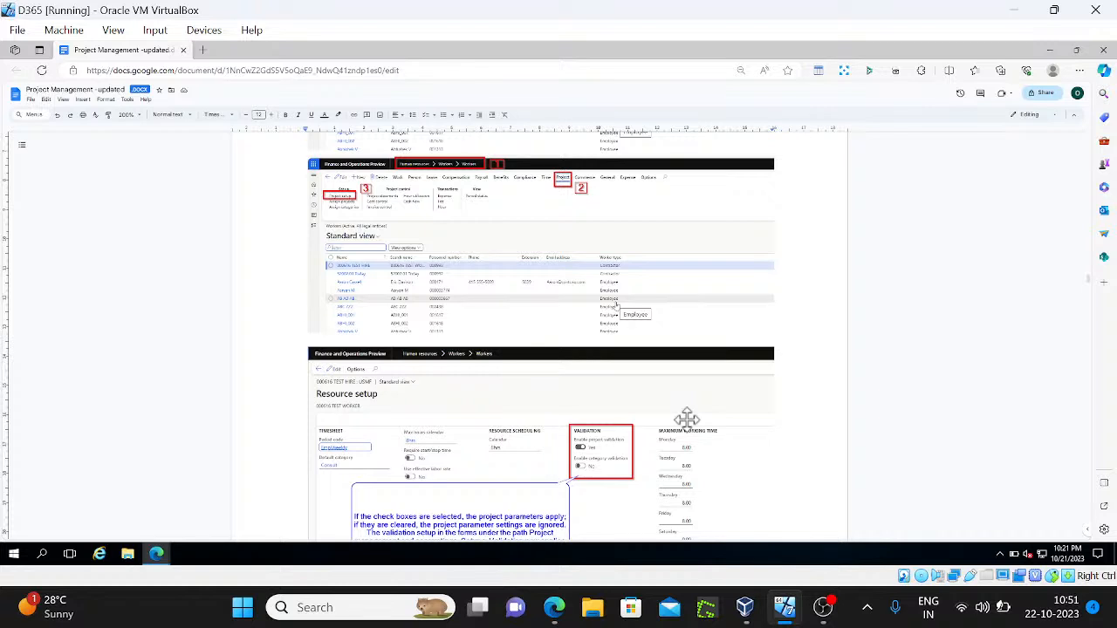
scroll(687, 420, down, 2)
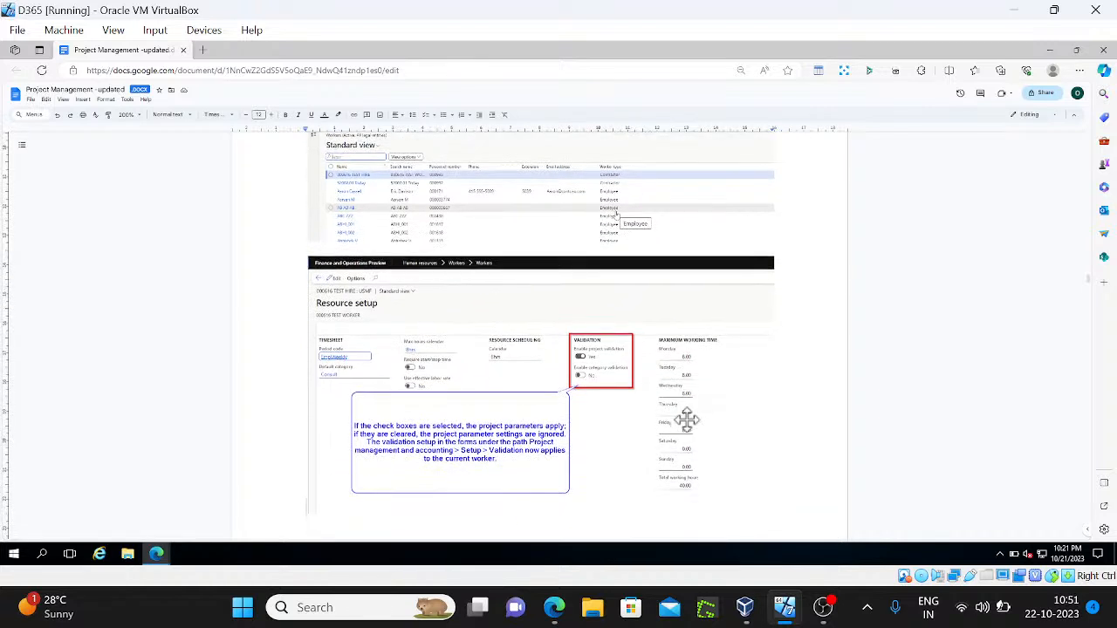
scroll(687, 420, down, 8)
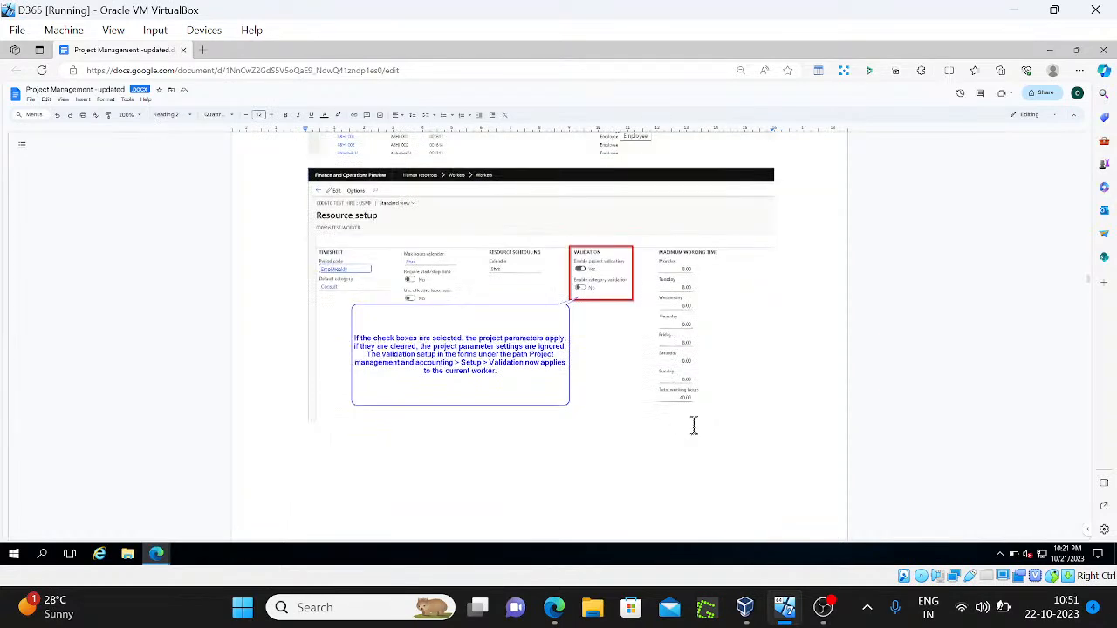
Scroll past the period frequency bullets and estimates notes to 'Define a period code for a worker'
scroll(686, 419, down, 1)
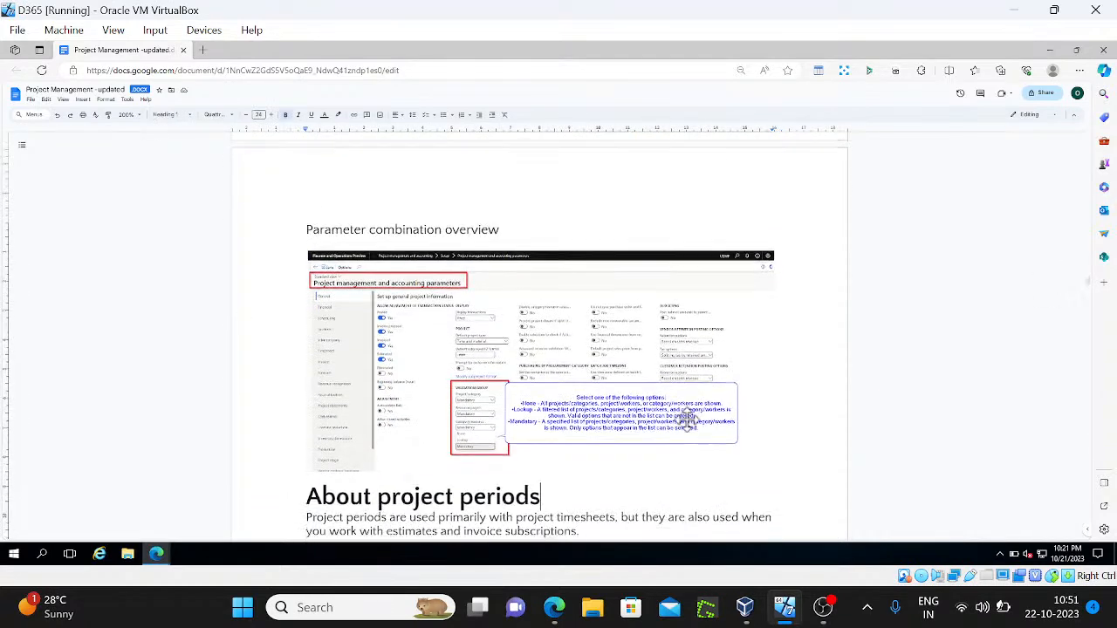
scroll(687, 420, down, 2)
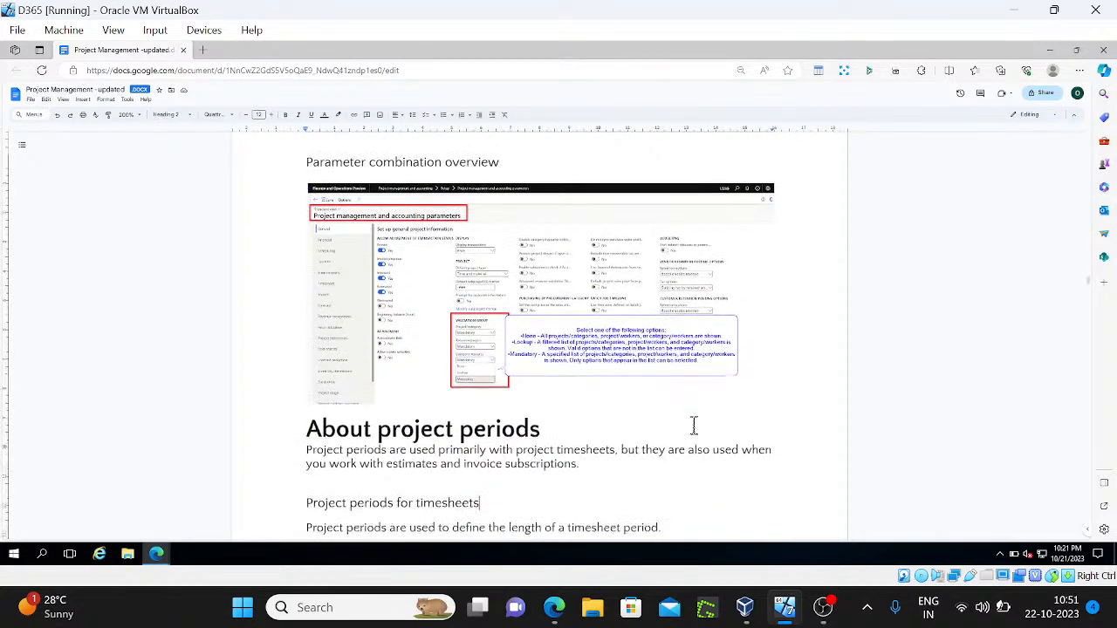
scroll(694, 425, down, 3)
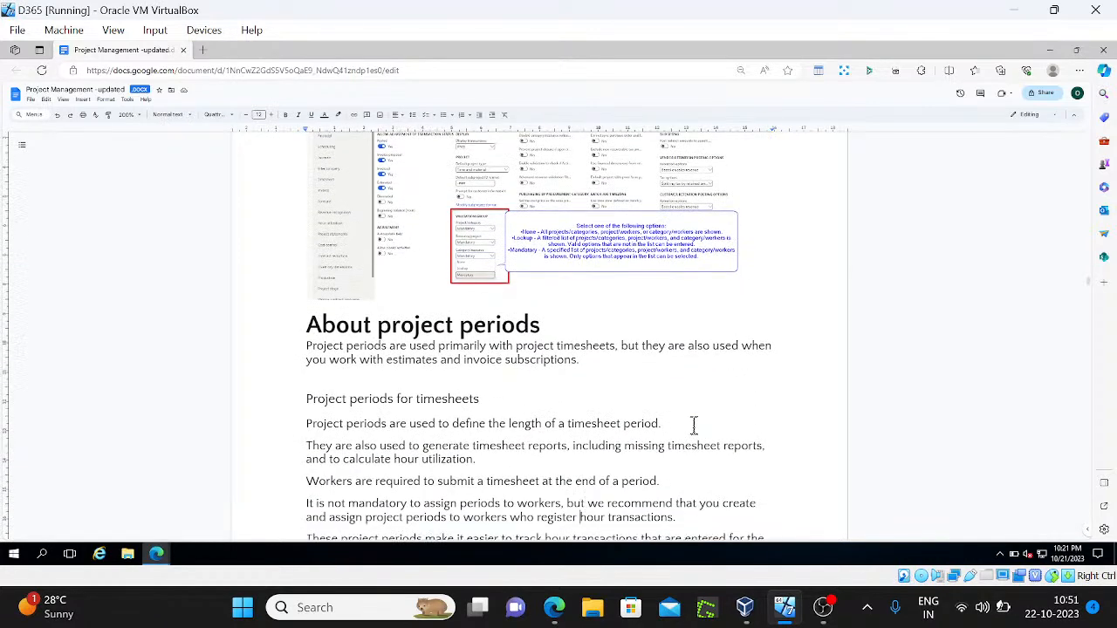
key(Down)
key(Down)
key(Down)
key(Down)
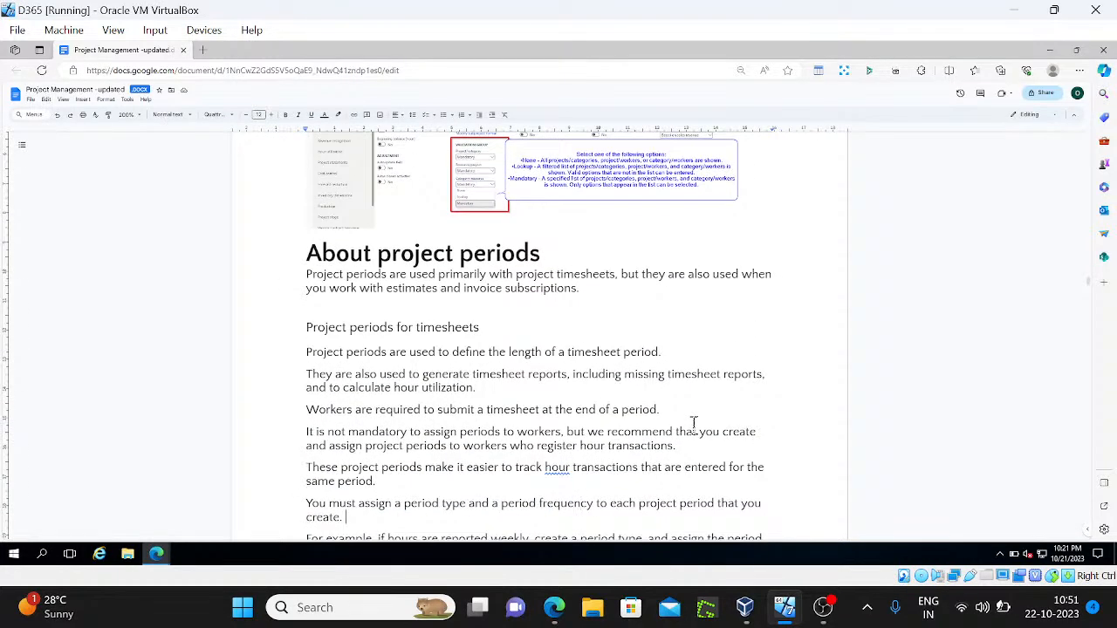
scroll(686, 419, down, 8)
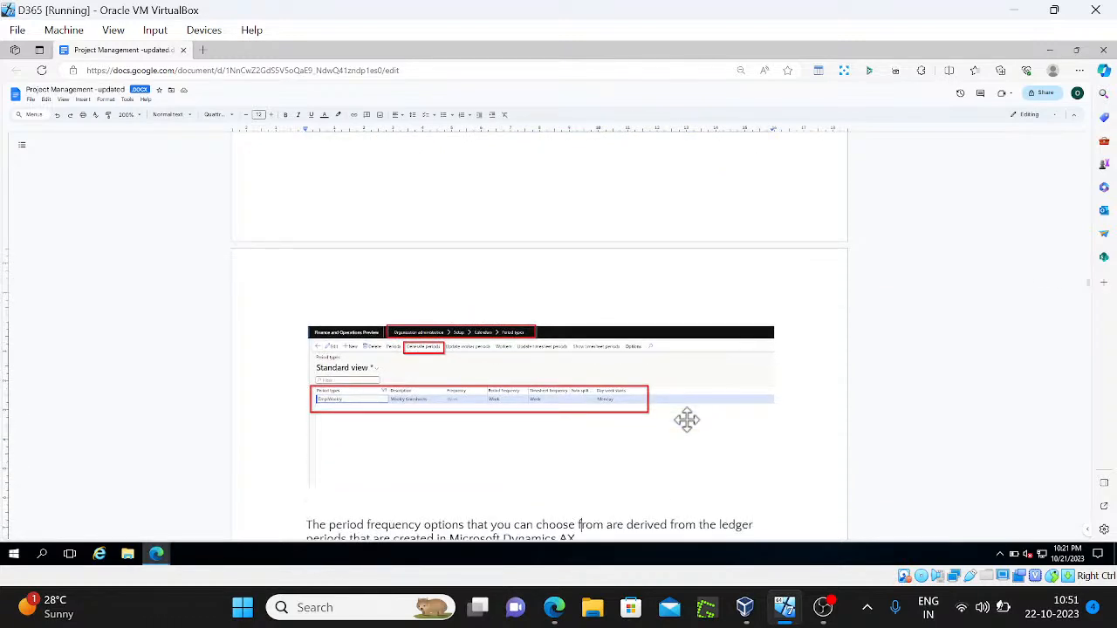
key(Down)
key(Down)
key(Down)
key(Down)
key(Down)
key(Down)
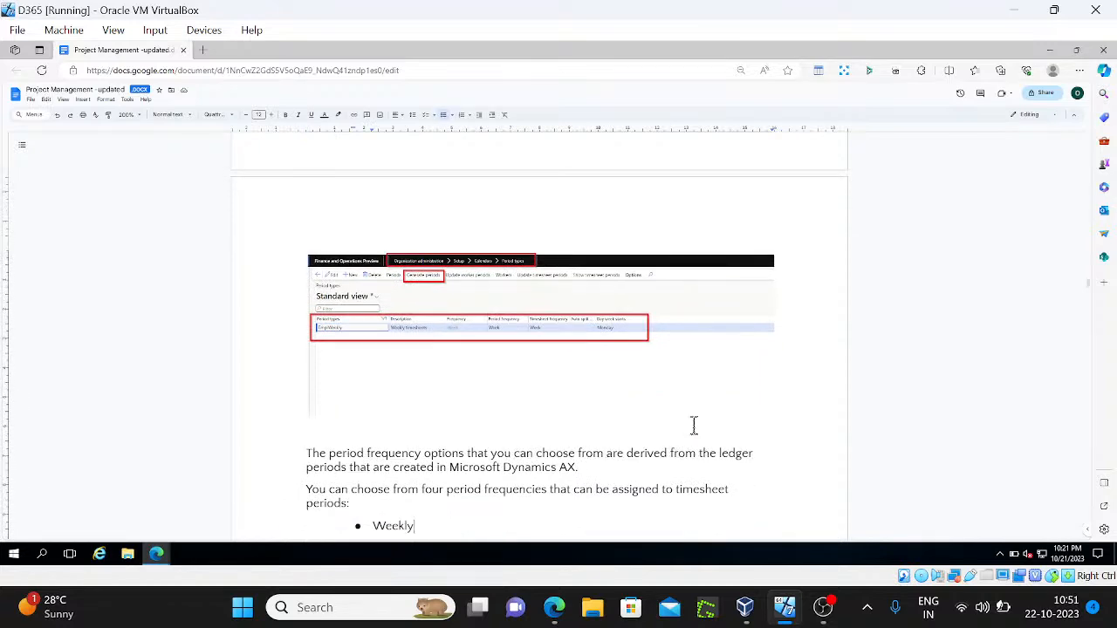
key(Down)
key(Down)
key(Down)
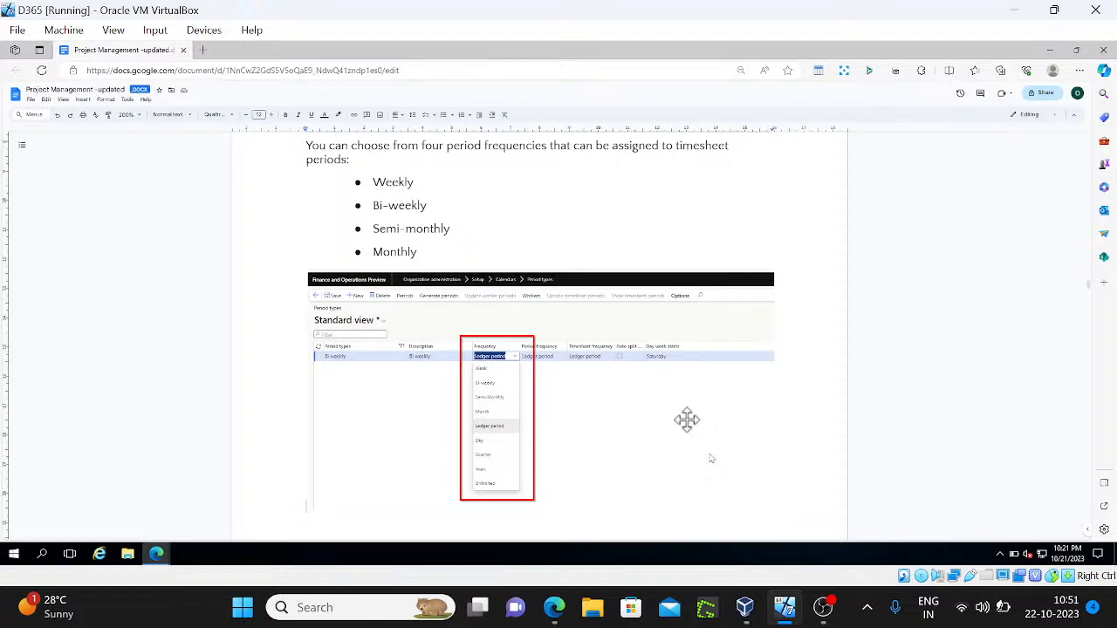
scroll(686, 420, down, 2)
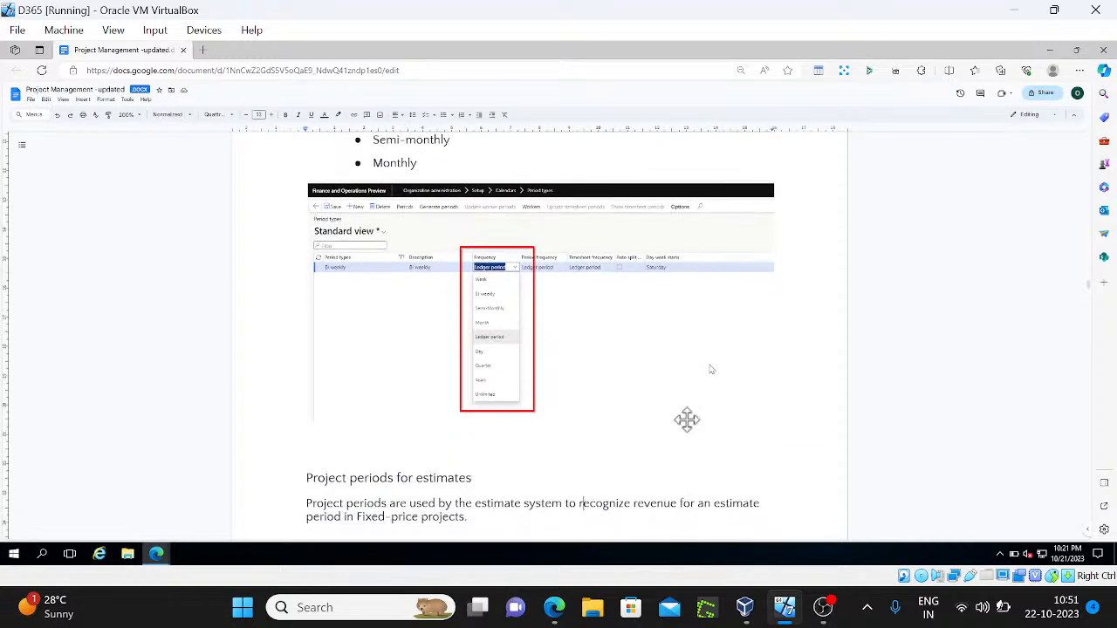
scroll(693, 425, down, 6)
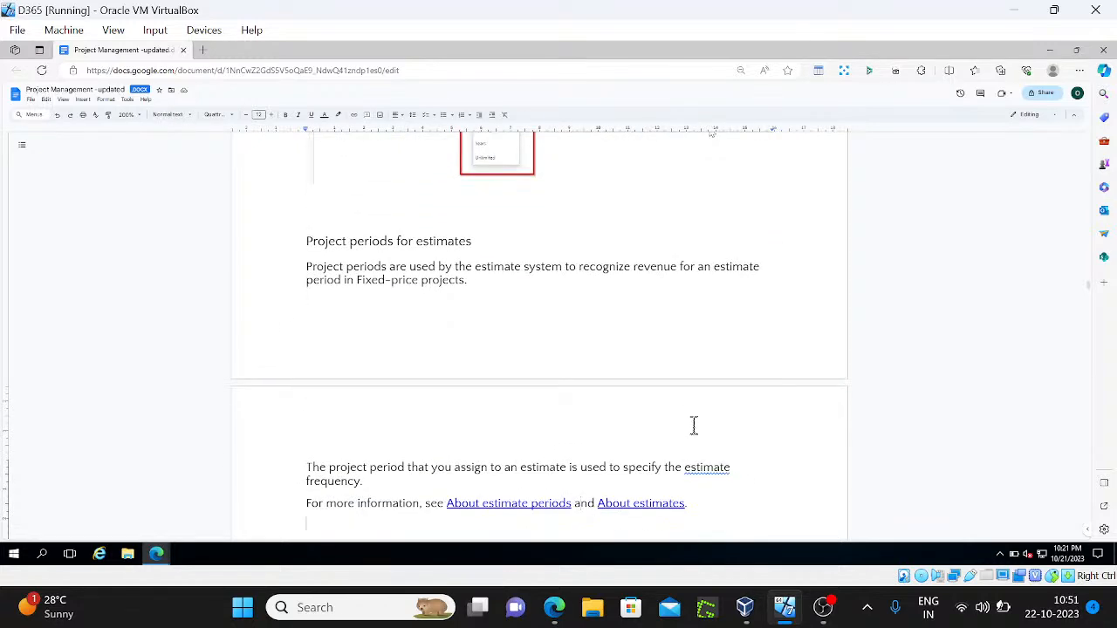
scroll(693, 425, down, 10)
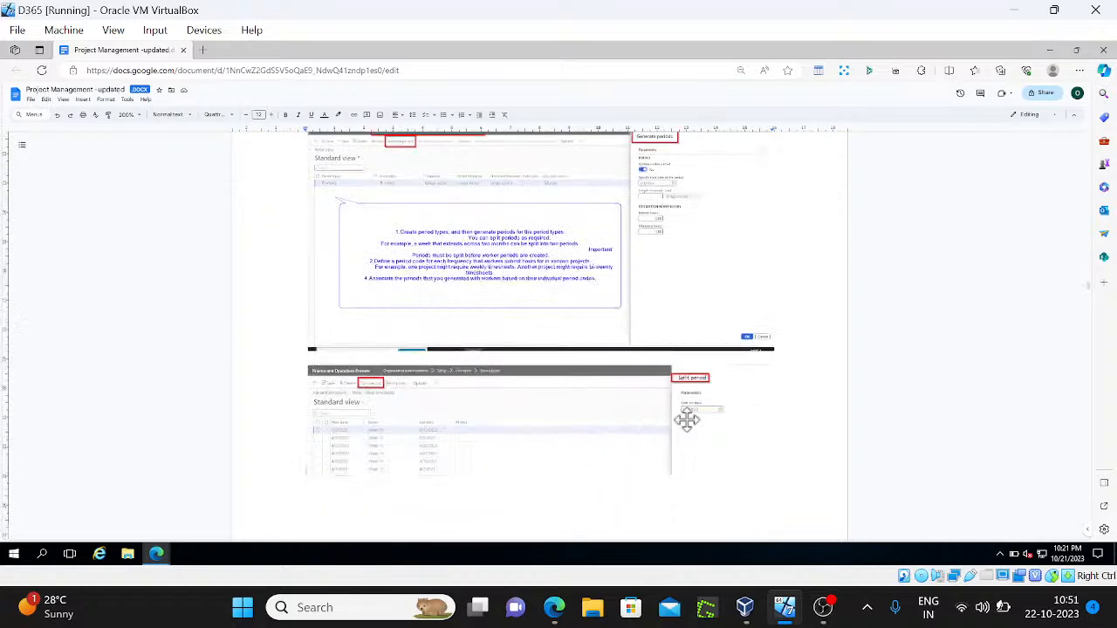
scroll(694, 425, down, 10)
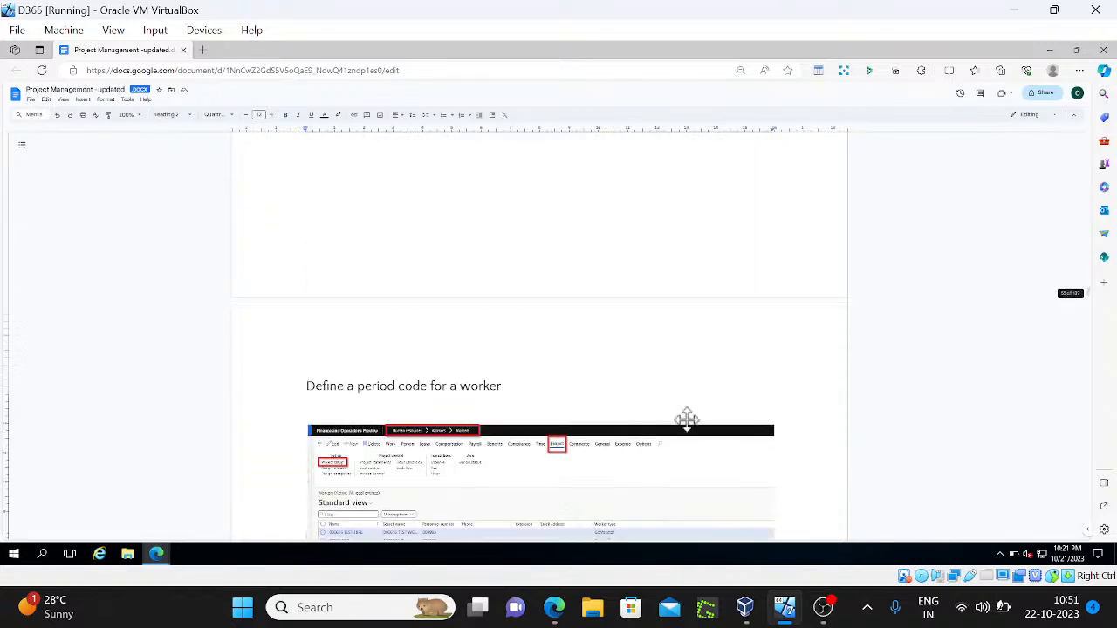
Read down through the category and project validation step notes
scroll(687, 420, down, 5)
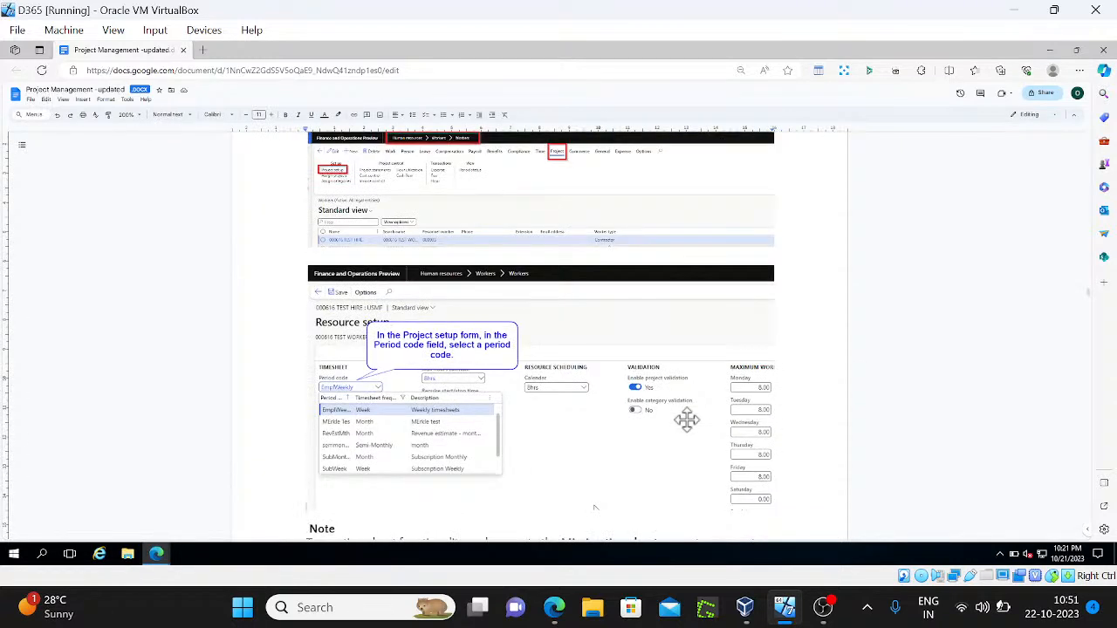
scroll(686, 419, up, 1)
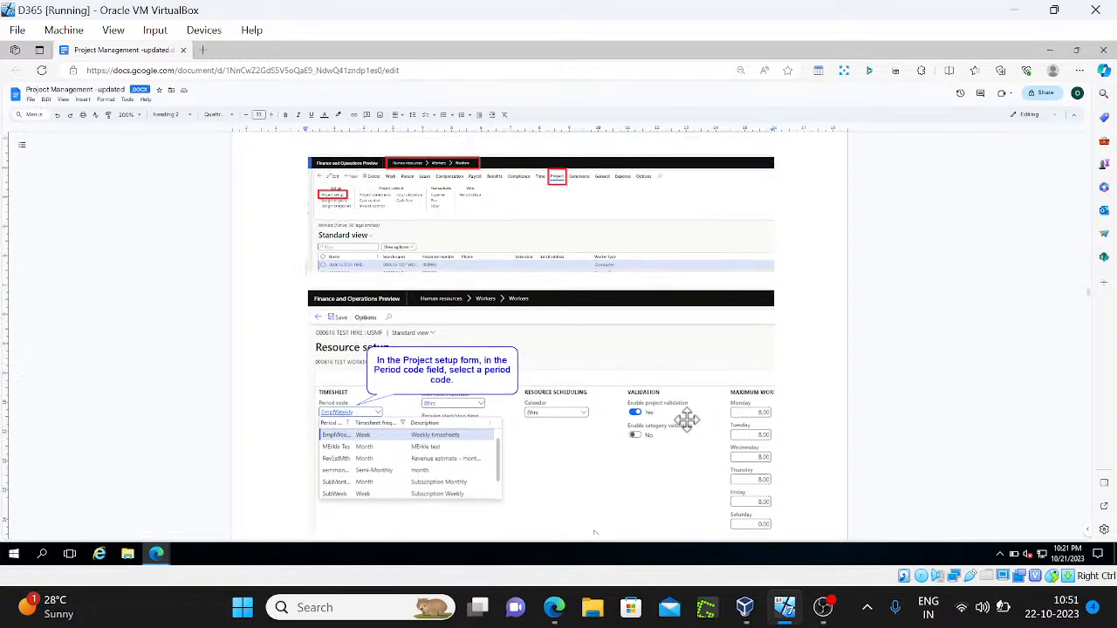
scroll(687, 420, down, 10)
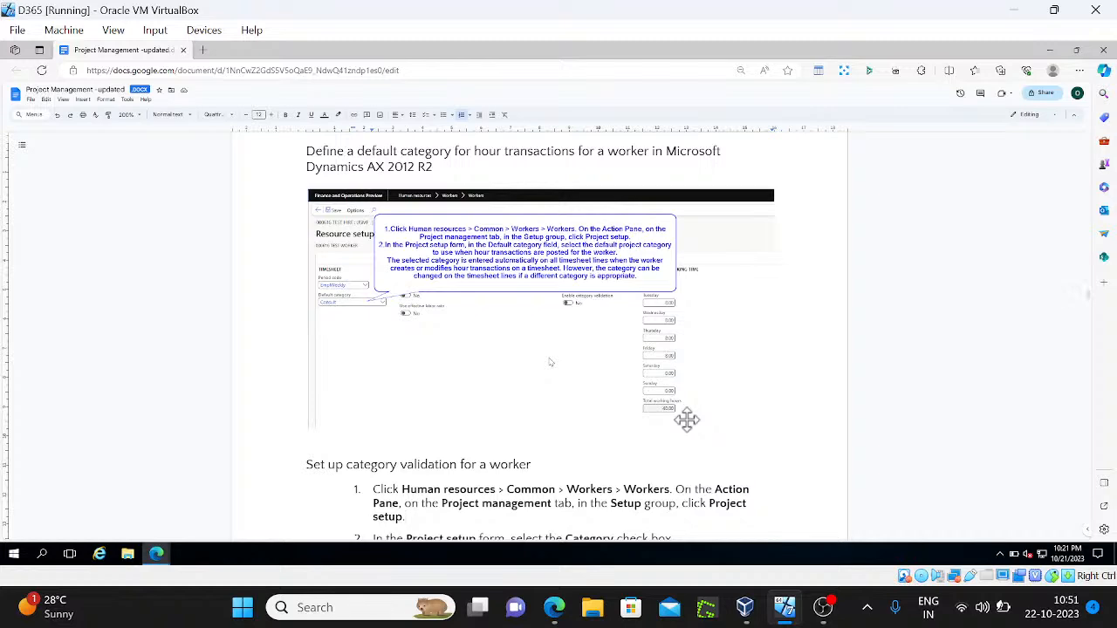
key(Up)
key(Up)
key(Up)
scroll(689, 422, up, 5)
scroll(693, 425, down, 5)
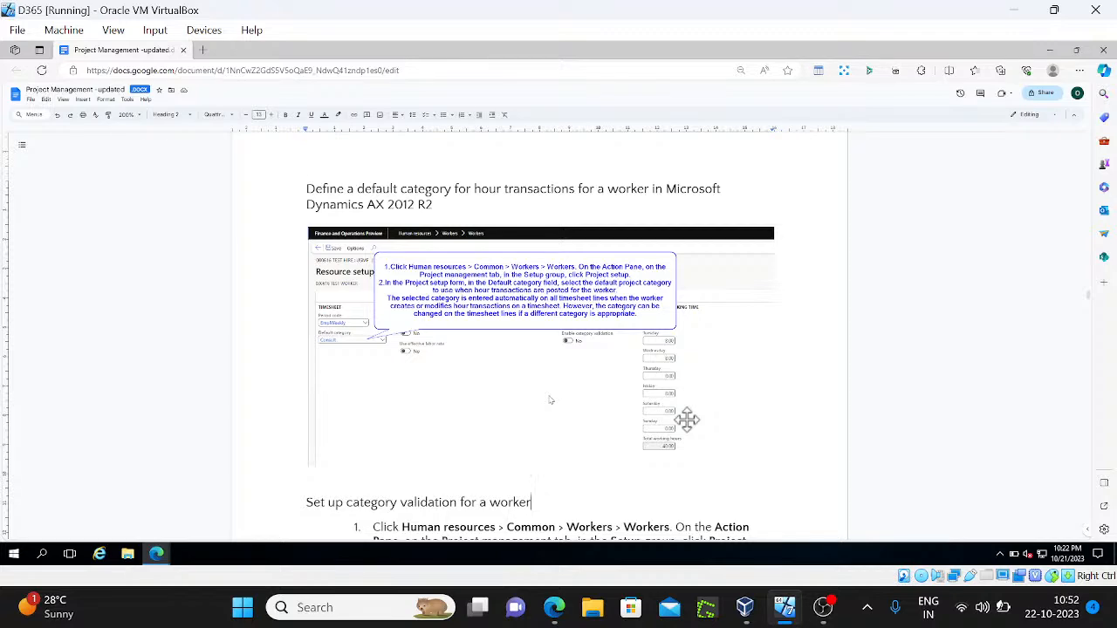
key(Down)
key(Down)
key(Down)
key(Down)
key(Down)
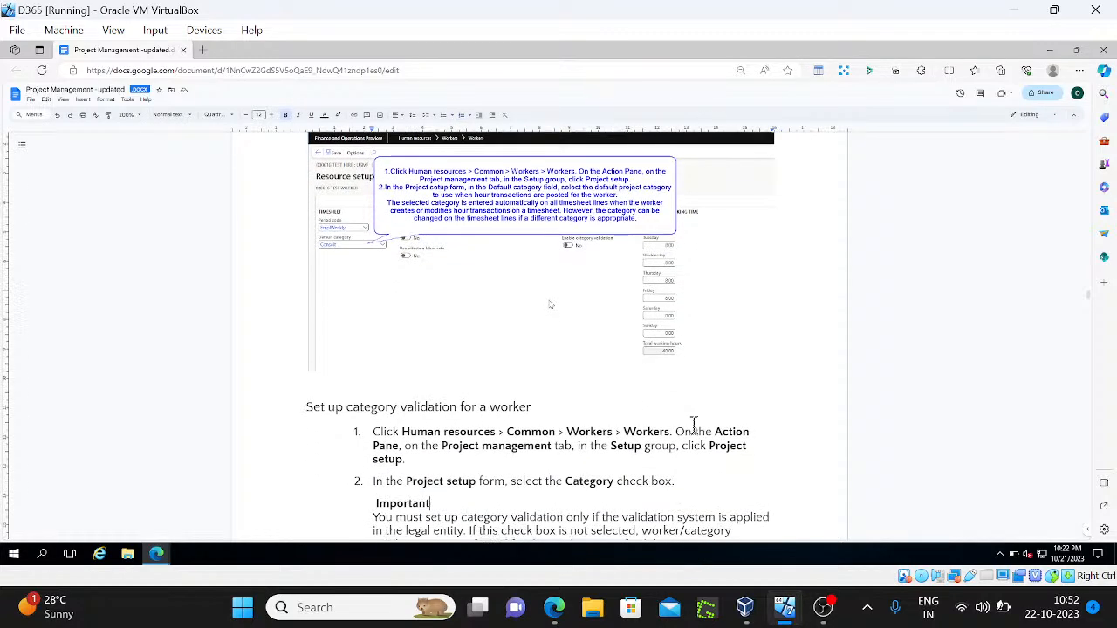
key(Down)
key(Down)
key(Down)
key(Down)
key(Down)
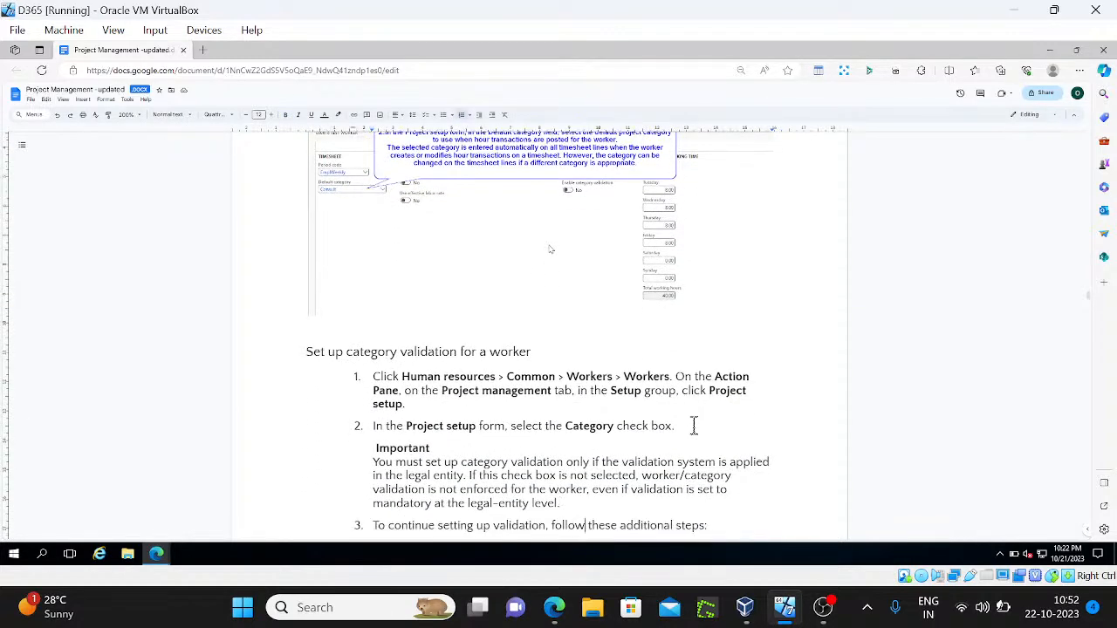
key(Down)
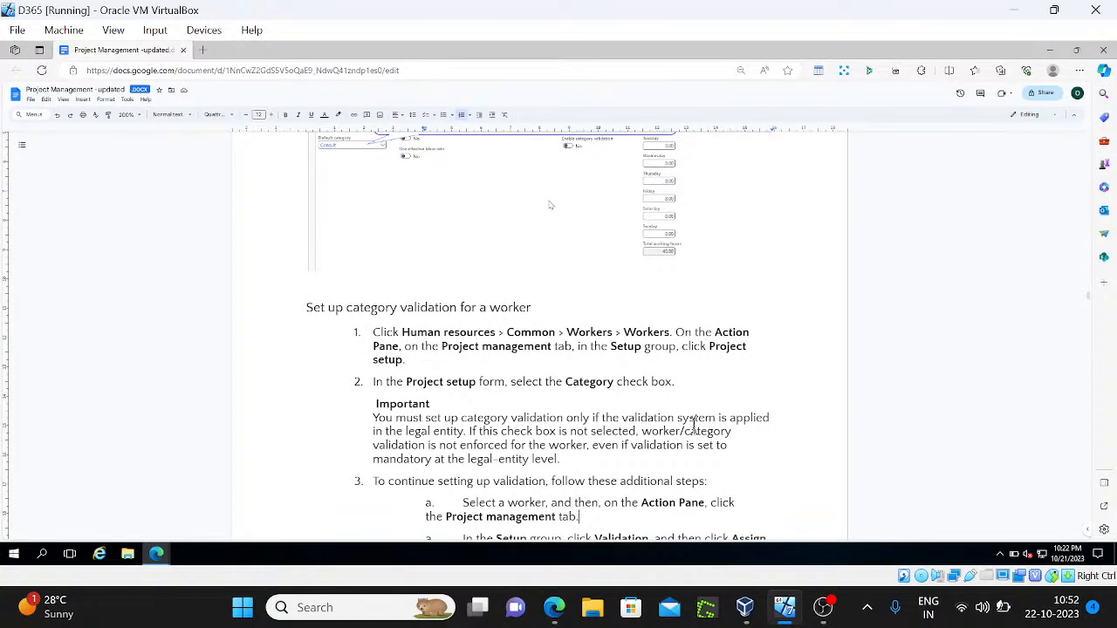
key(Down)
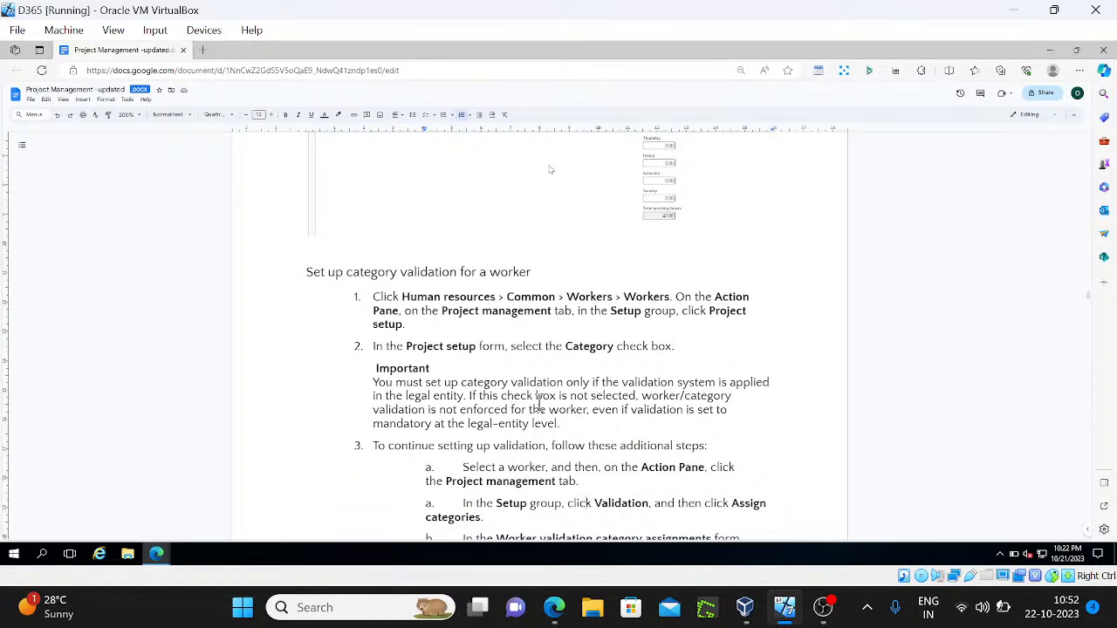
key(Down)
key(Down)
key(Down)
key(Down)
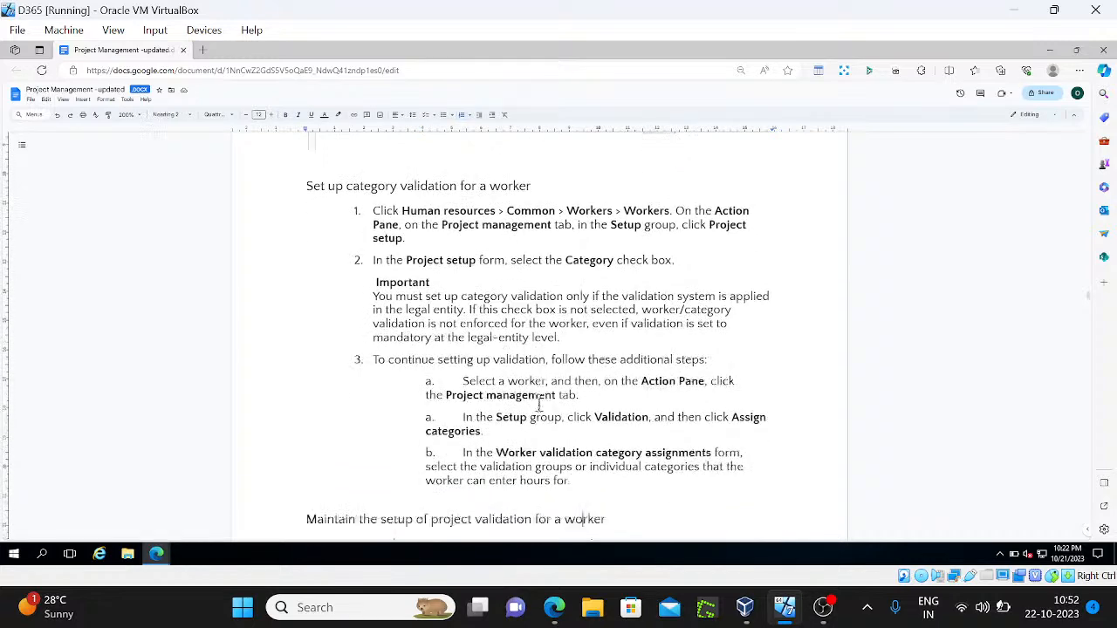
key(Down)
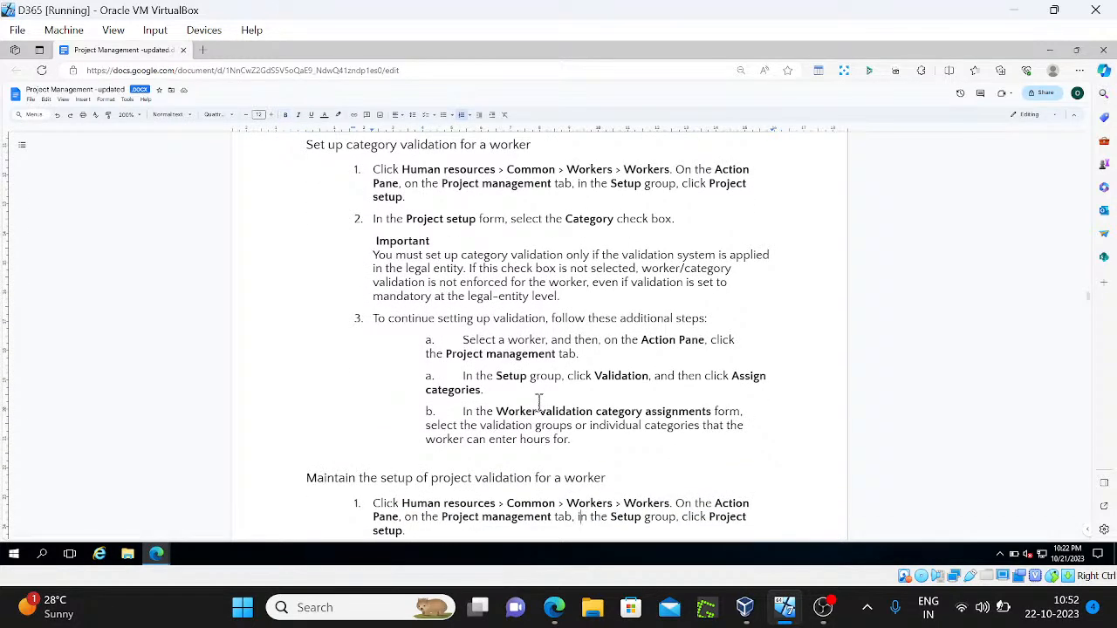
key(Down)
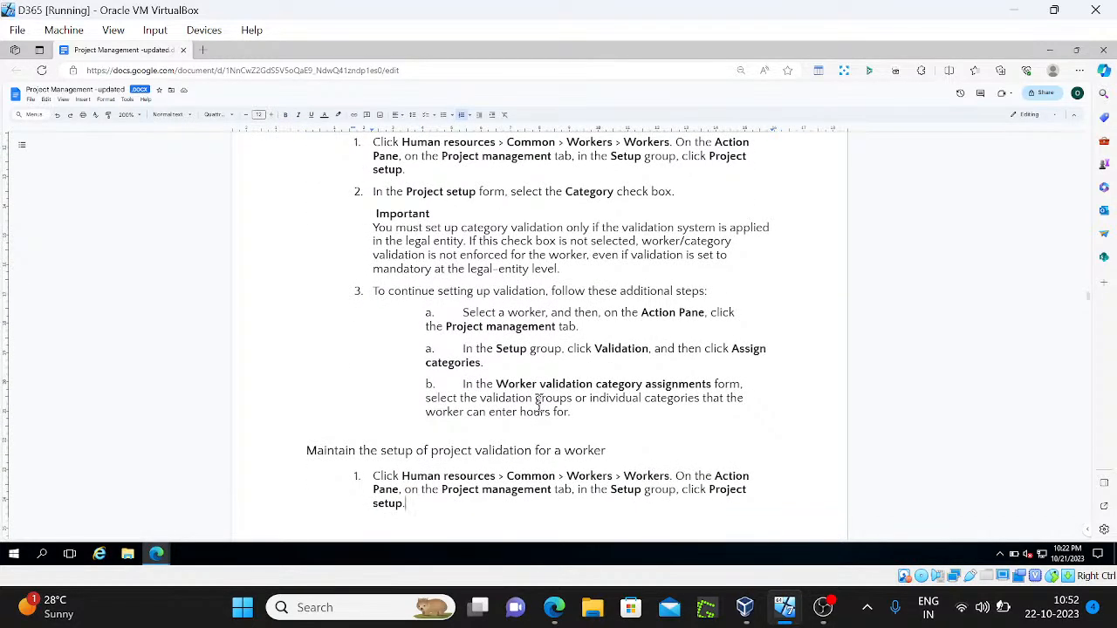
key(ctrl+v)
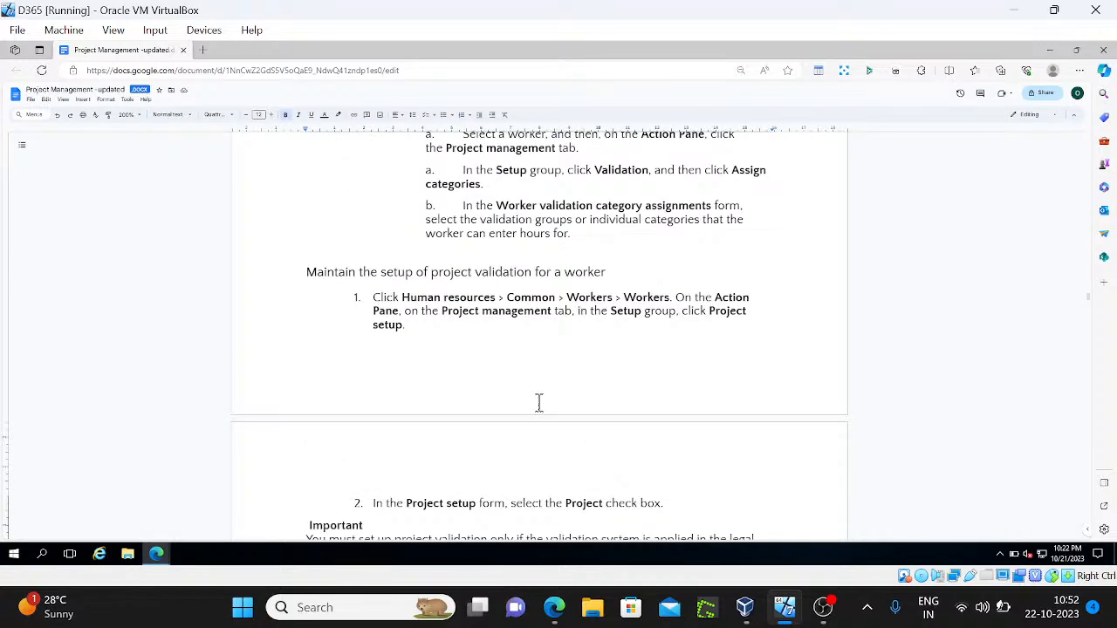
key(Down)
key(Down)
scroll(539, 402, down, 2)
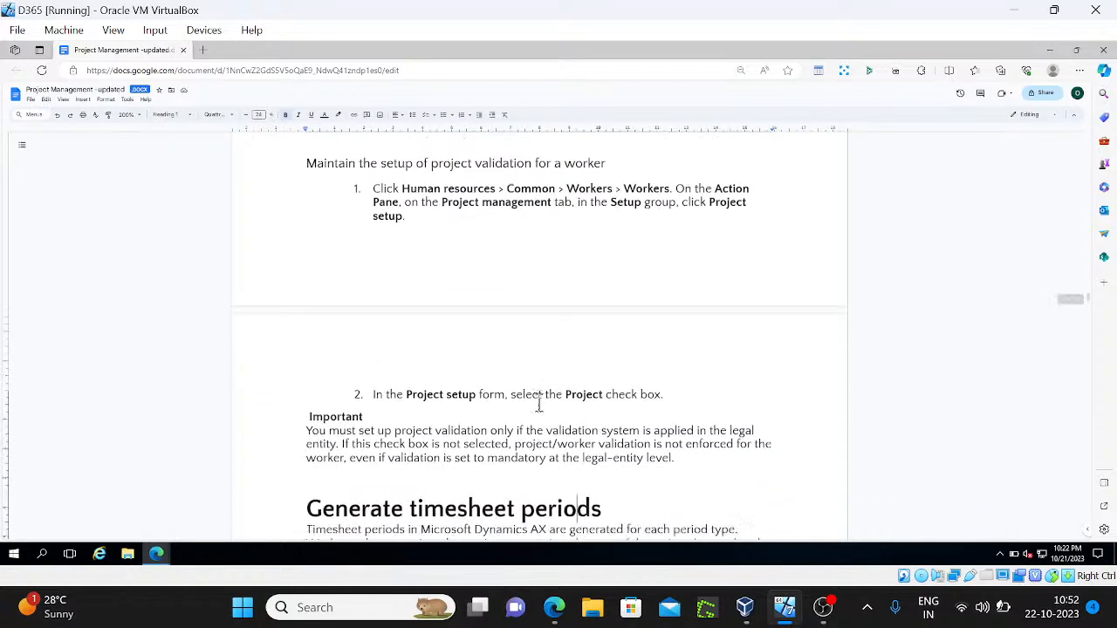
scroll(538, 402, down, 1)
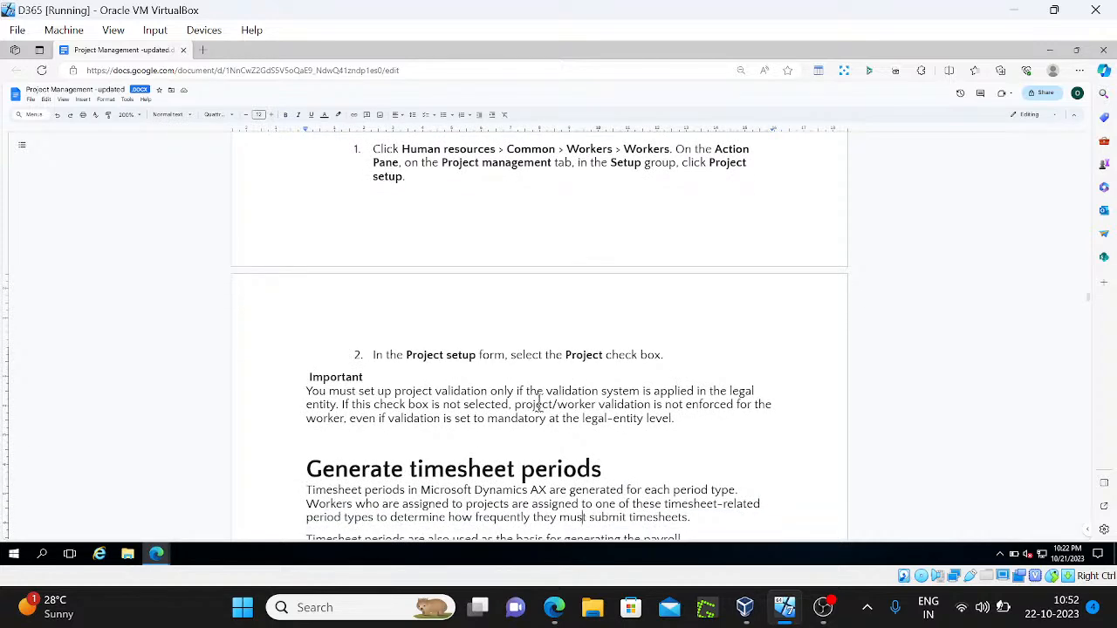
Review the Generate timesheet periods notes, then return to the Dynamics 365 Hour journal
key(Down)
key(Down)
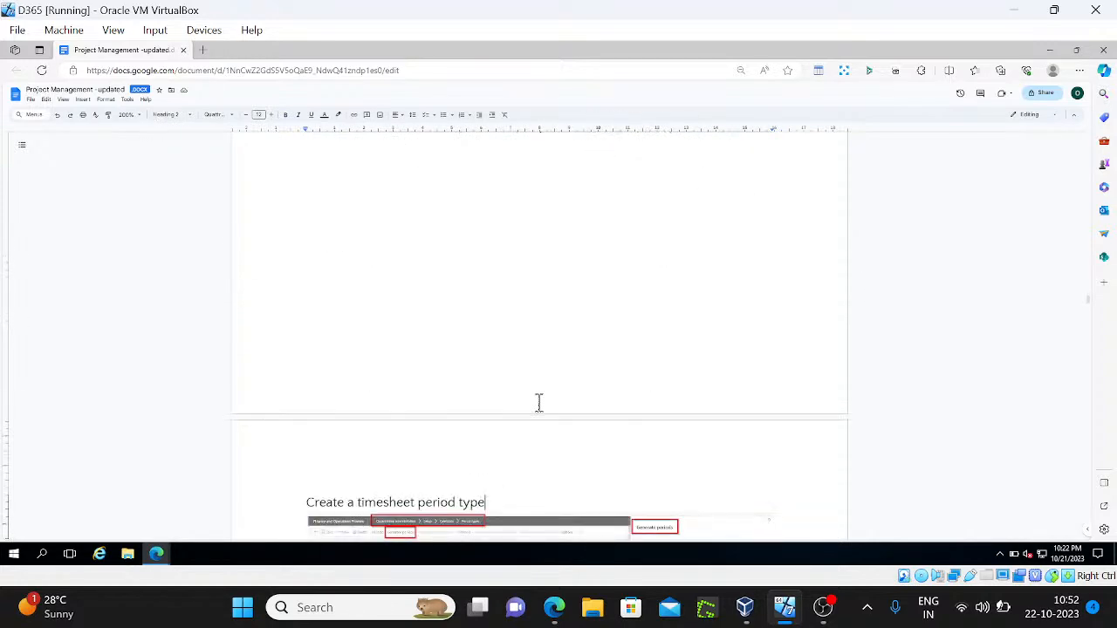
key(Up)
key(Up)
key(Up)
key(Up)
key(Up)
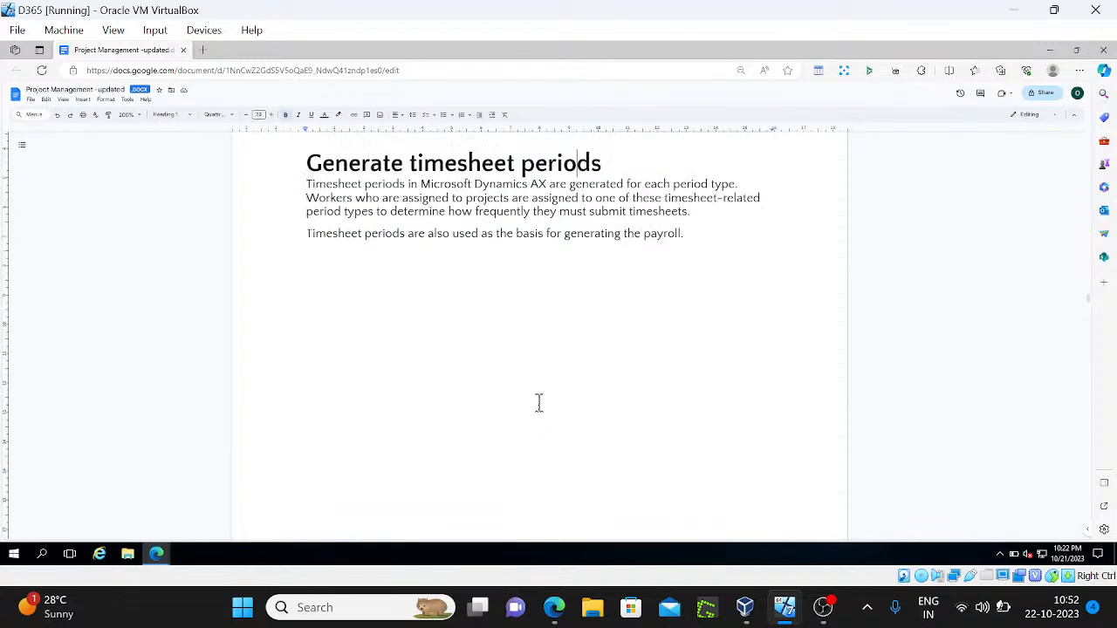
key(Down)
key(Down)
key(Down)
key(Down)
key(Down)
key(Down)
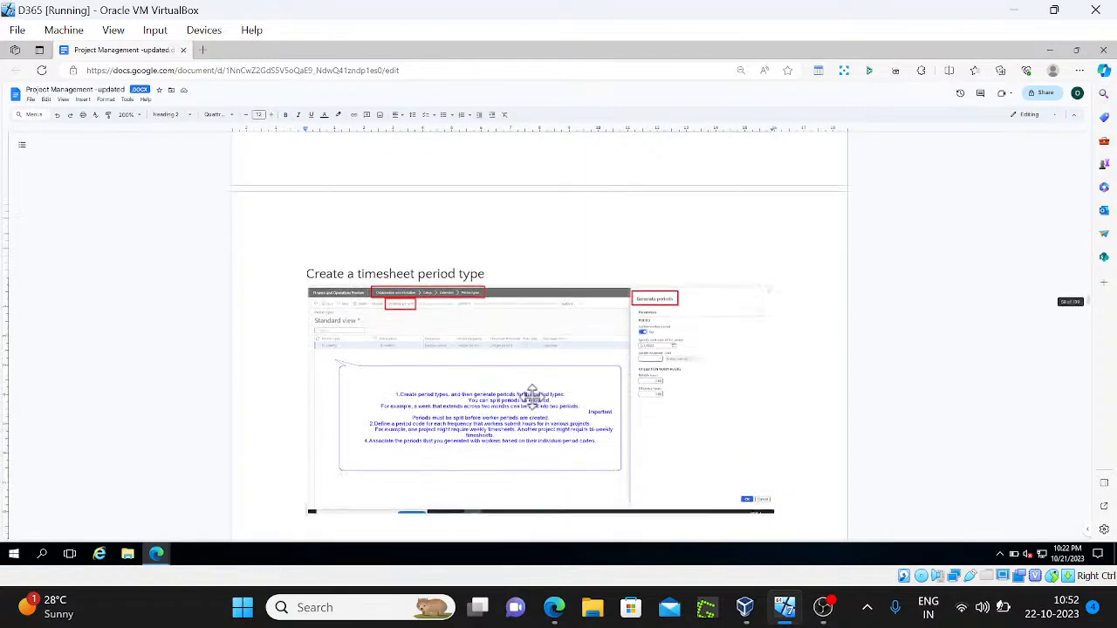
key(Down)
key(Down)
key(Down)
key(Down)
key(Down)
key(Down)
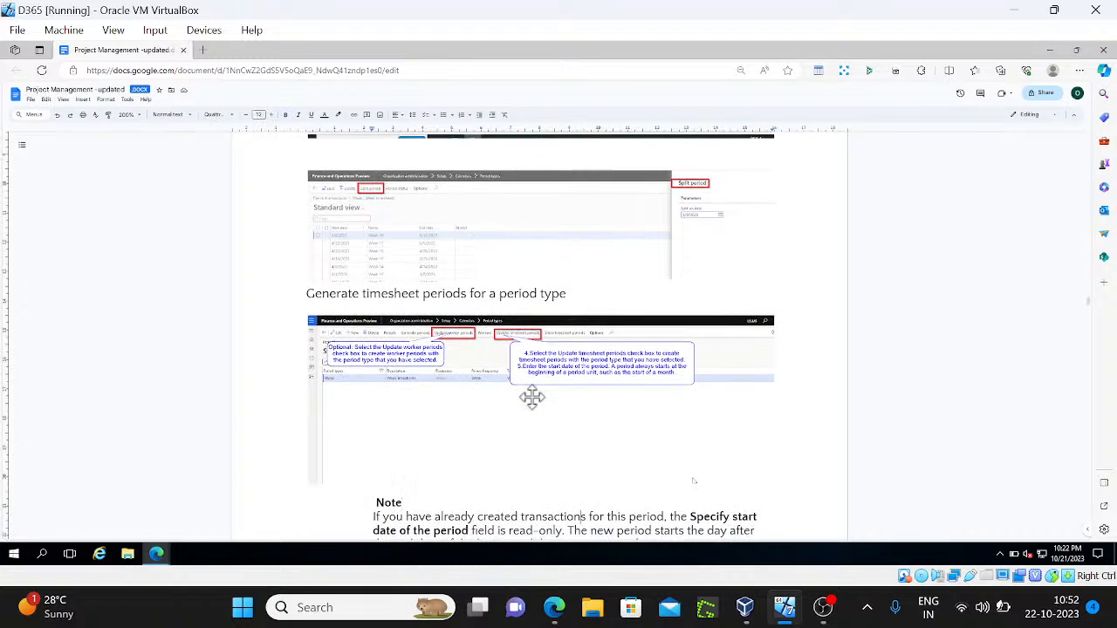
key(Down)
key(Down)
key(Down)
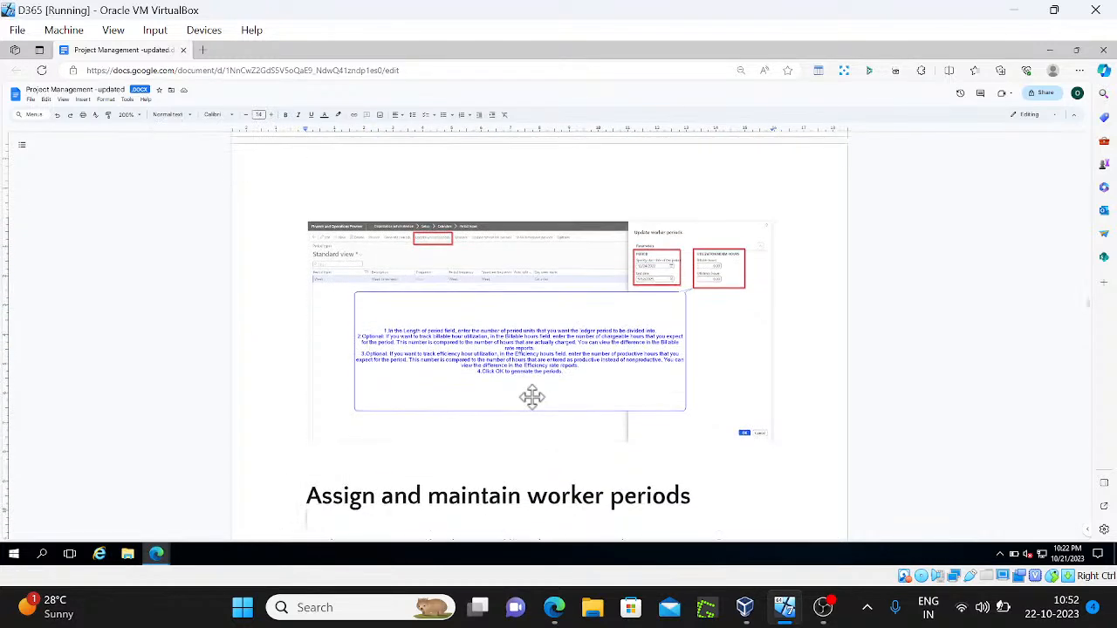
key(Down)
key(Down)
key(Down)
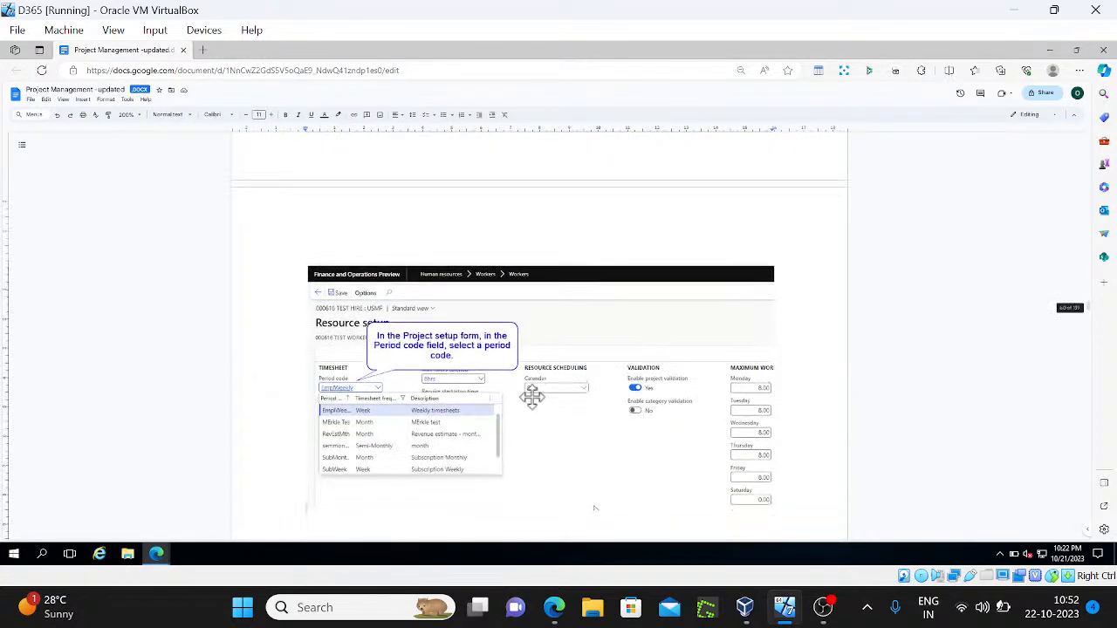
key(Down)
key(Down)
key(Down)
key(Down)
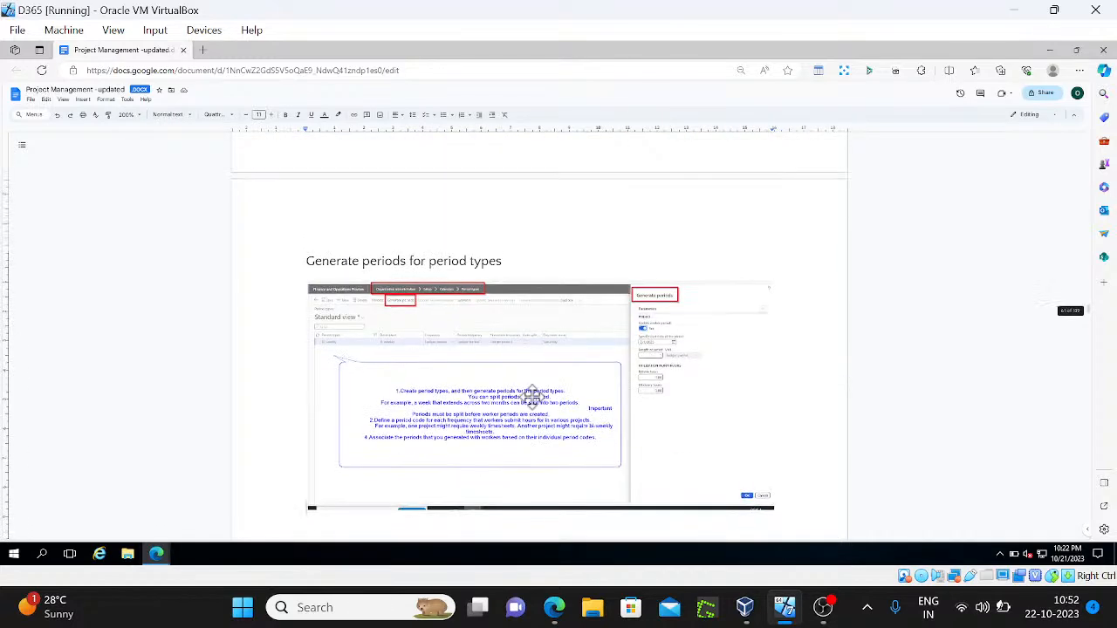
key(Down)
key(Down)
key(Down)
key(Down)
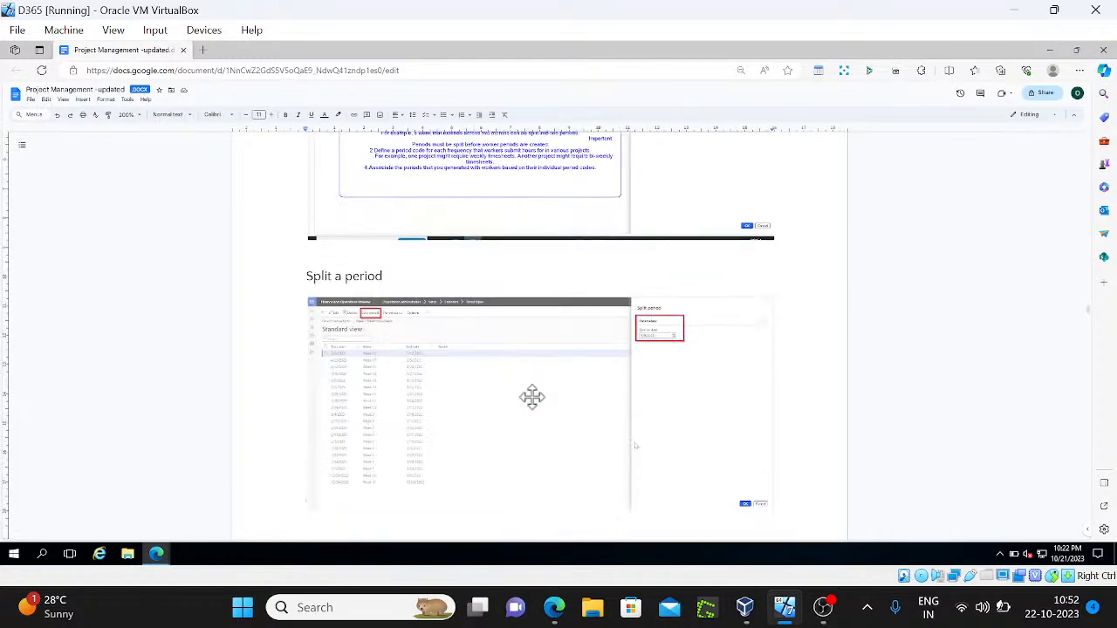
key(Down)
key(Down)
key(Down)
key(Down)
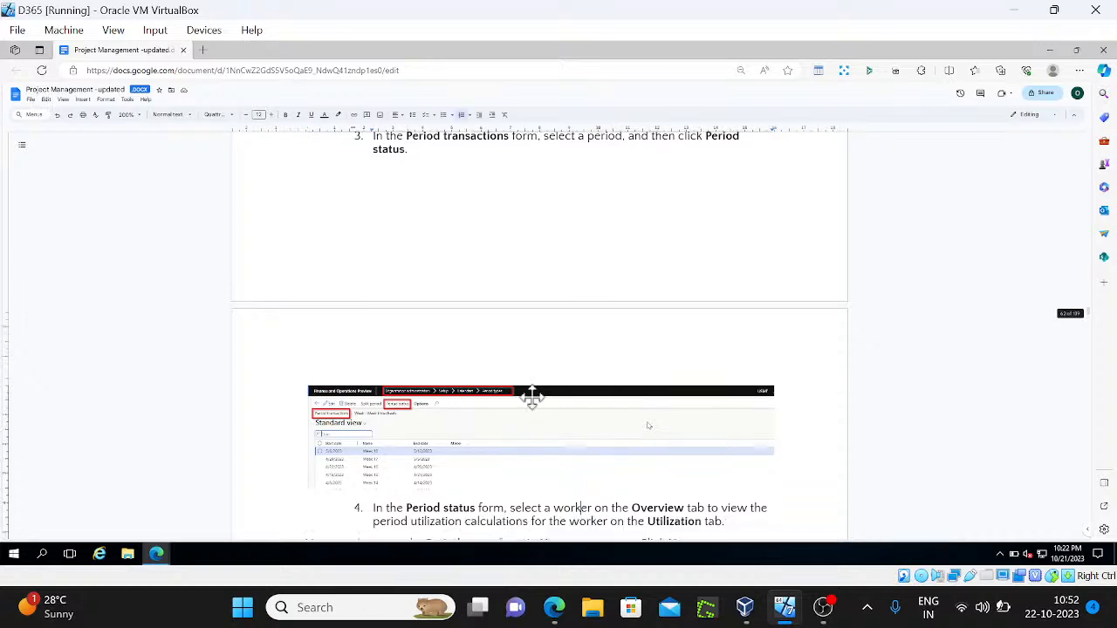
key(Down)
key(Down)
key(Down)
key(Down)
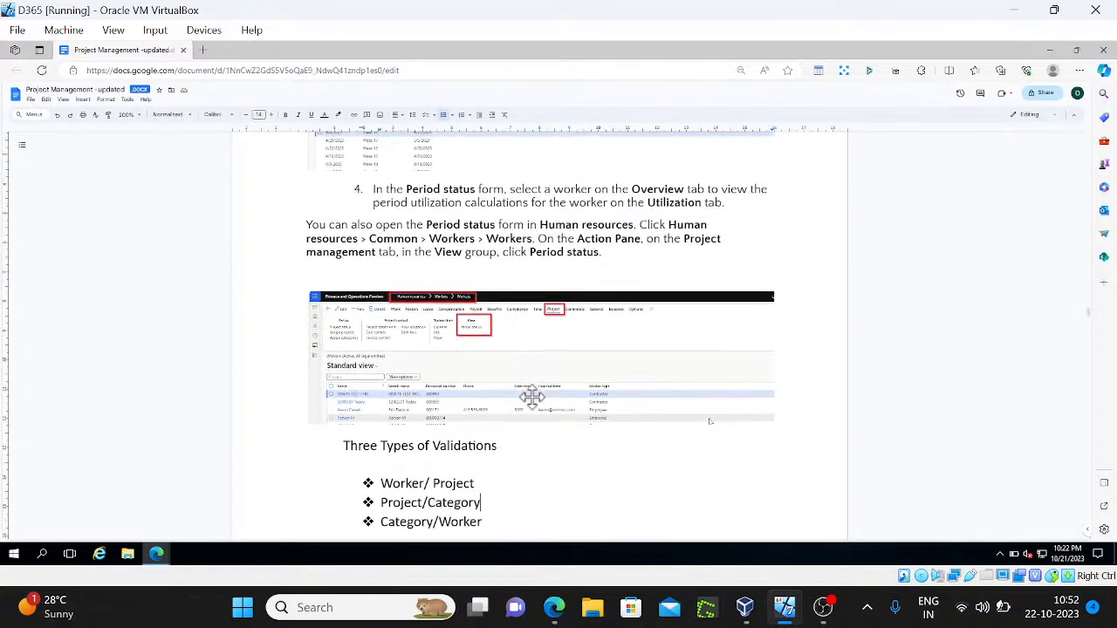
key(Up)
key(Up)
key(Up)
key(Up)
key(Up)
key(Up)
key(Up)
key(Up)
key(Up)
key(Up)
key(Up)
key(Up)
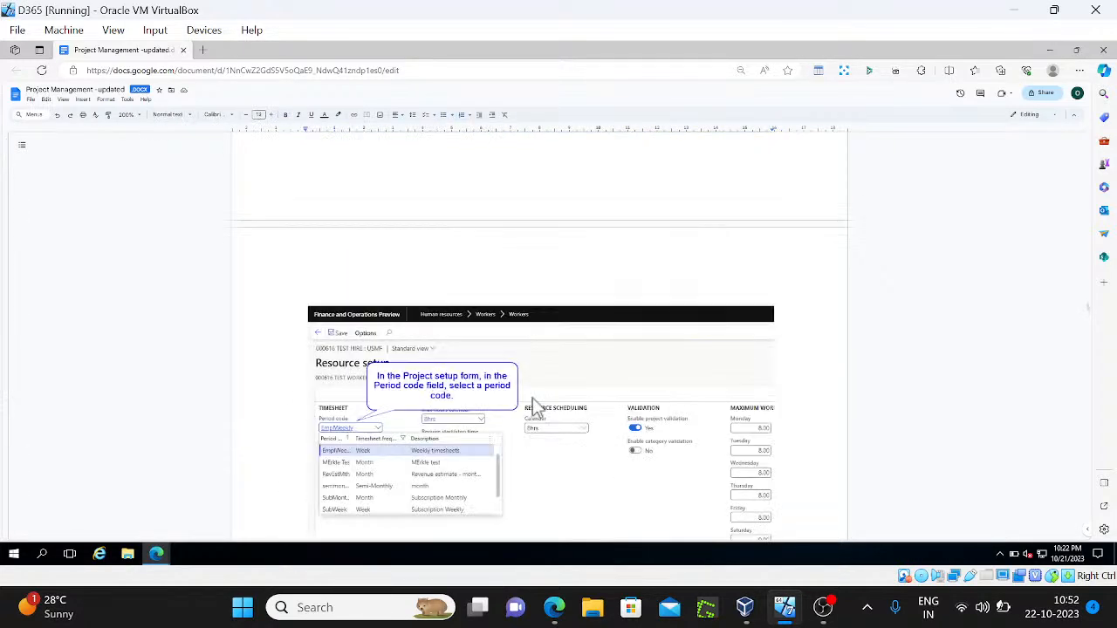
key(Down)
key(Down)
key(Down)
key(Down)
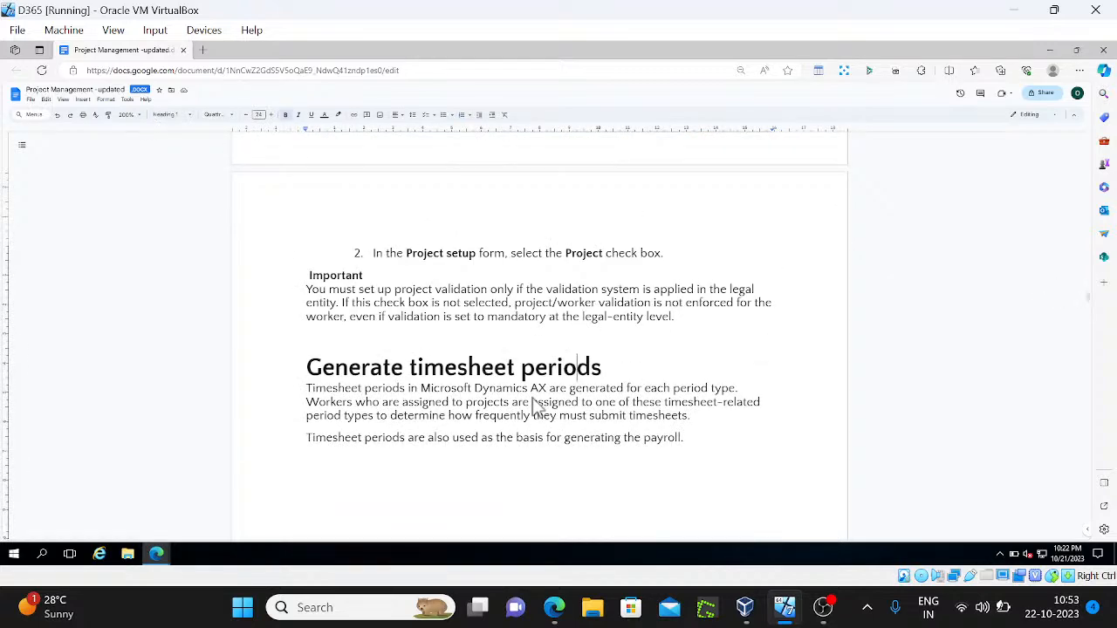
key(alt+Tab)
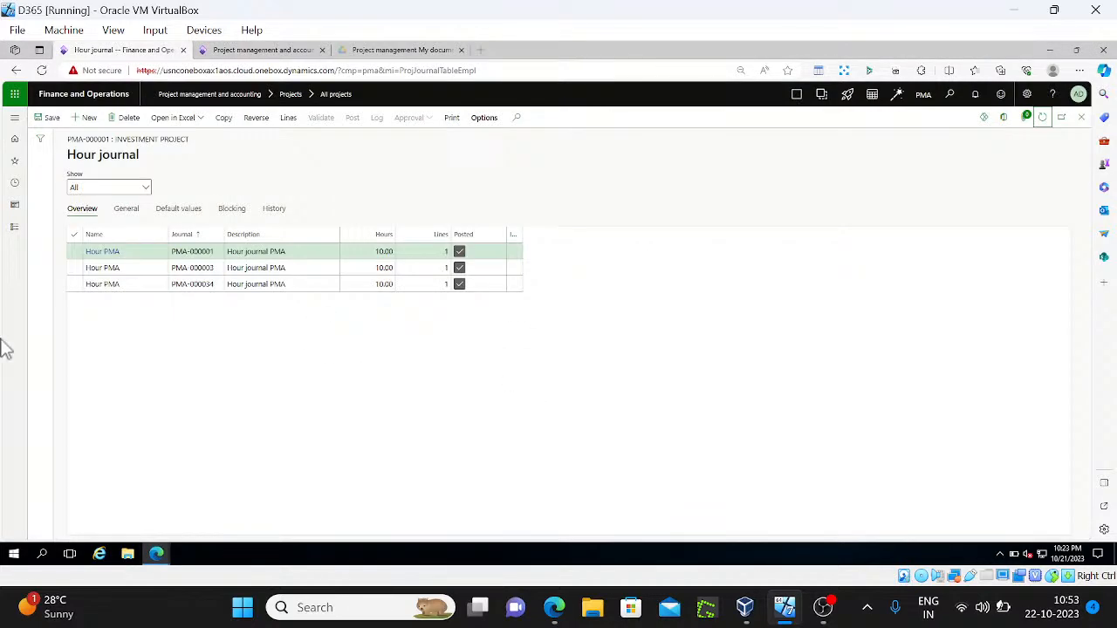
From the Resources list, open the resource's EmpWeek period code in Period types
click(15, 227)
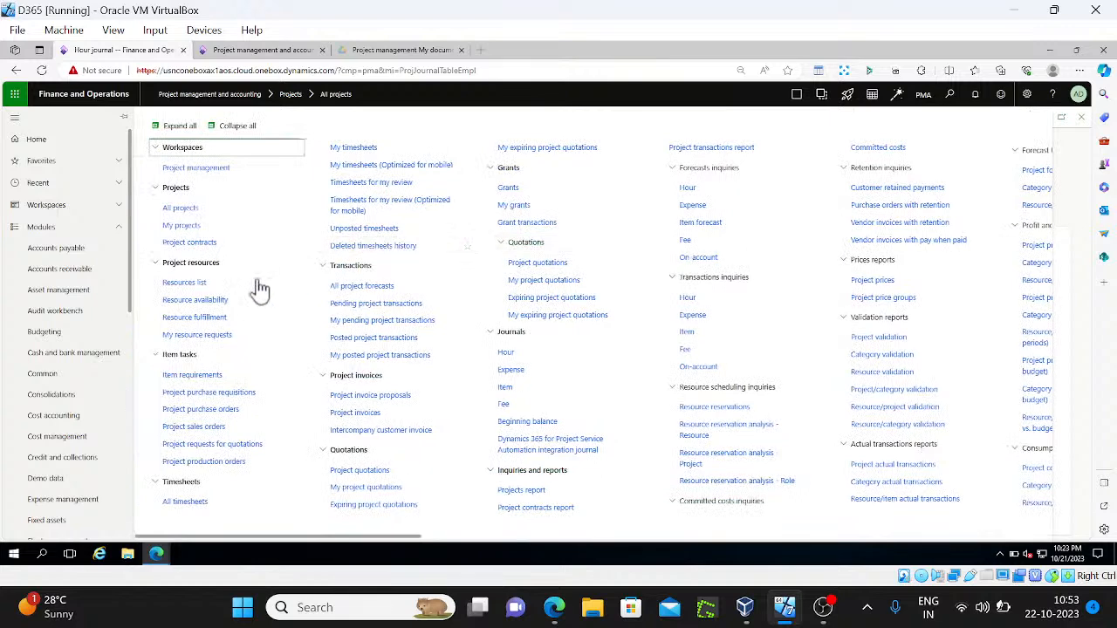
click(204, 284)
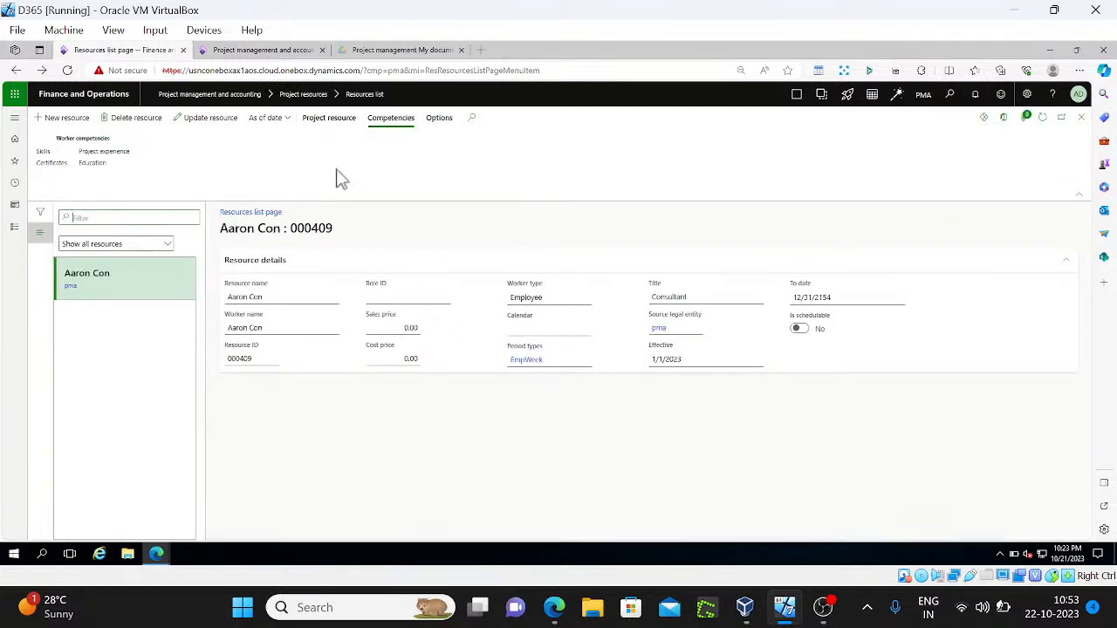
click(329, 118)
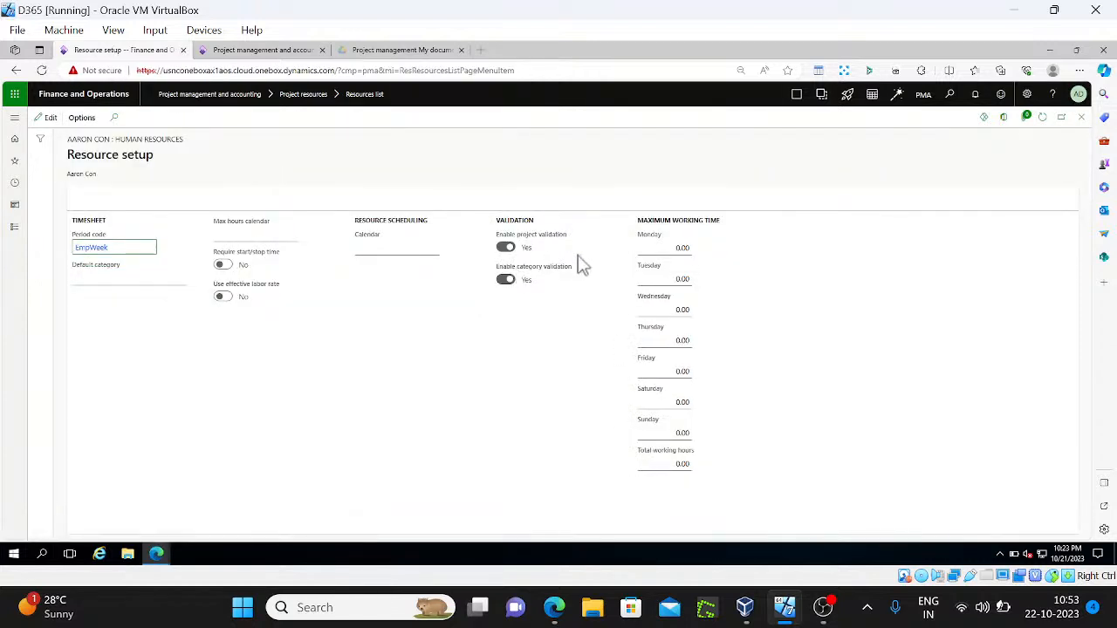
click(101, 250)
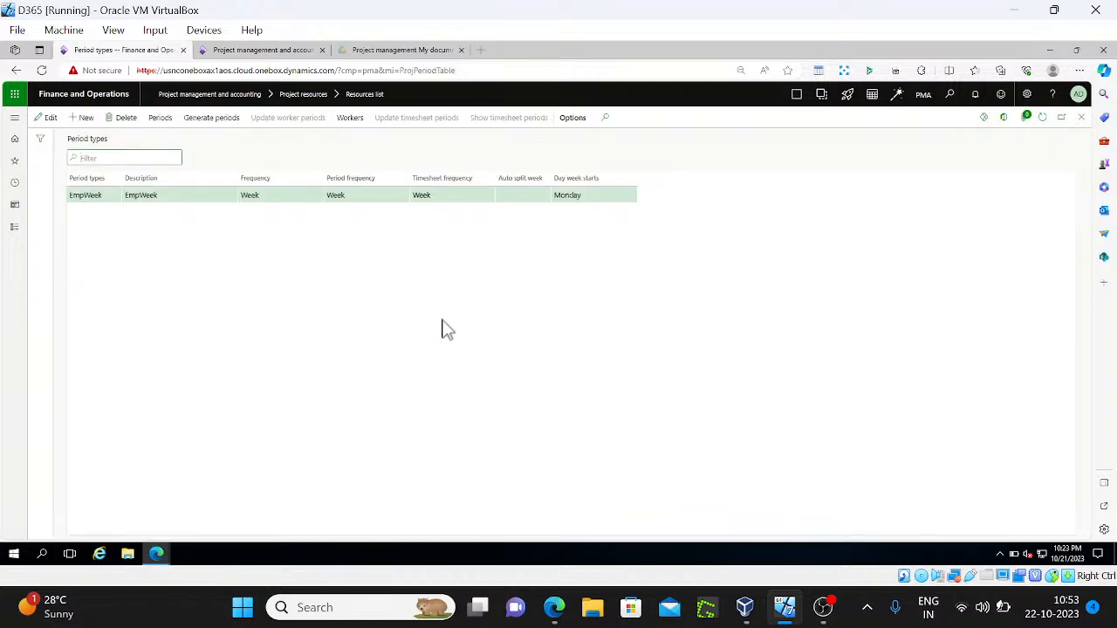
Glance at the Create a timesheet period type notes, then return to the Dynamics 365 Period types page
key(alt+Tab)
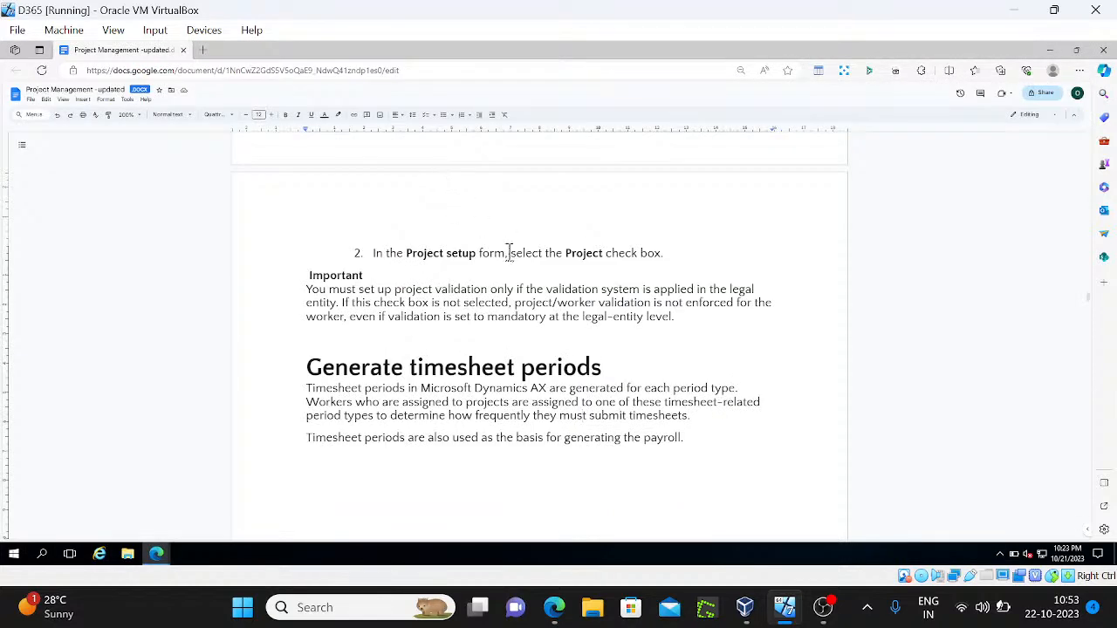
scroll(509, 253, down, 10)
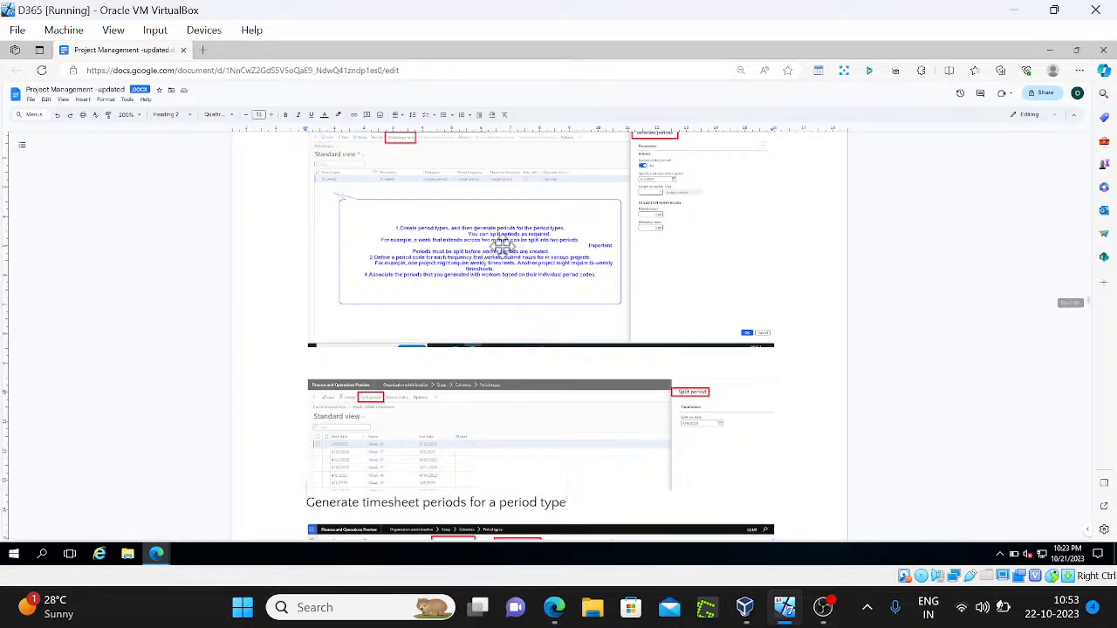
scroll(501, 247, up, 3)
key(alt+Tab)
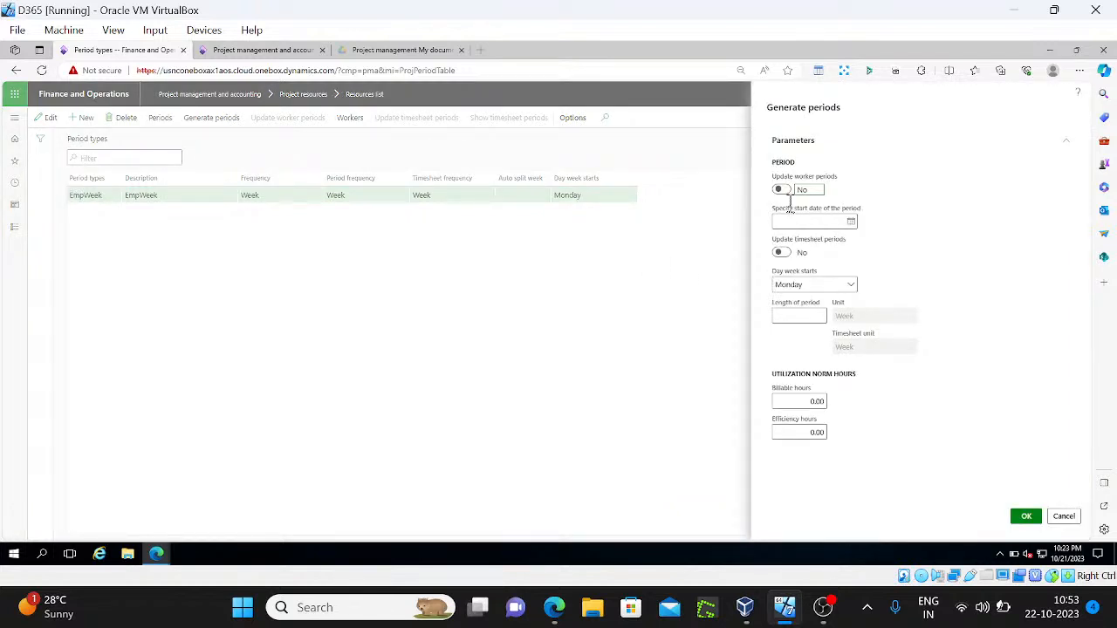
Turn on worker period updates and set the EmpWeek period generation start date to 1/1/2023
click(781, 253)
click(851, 223)
click(826, 249)
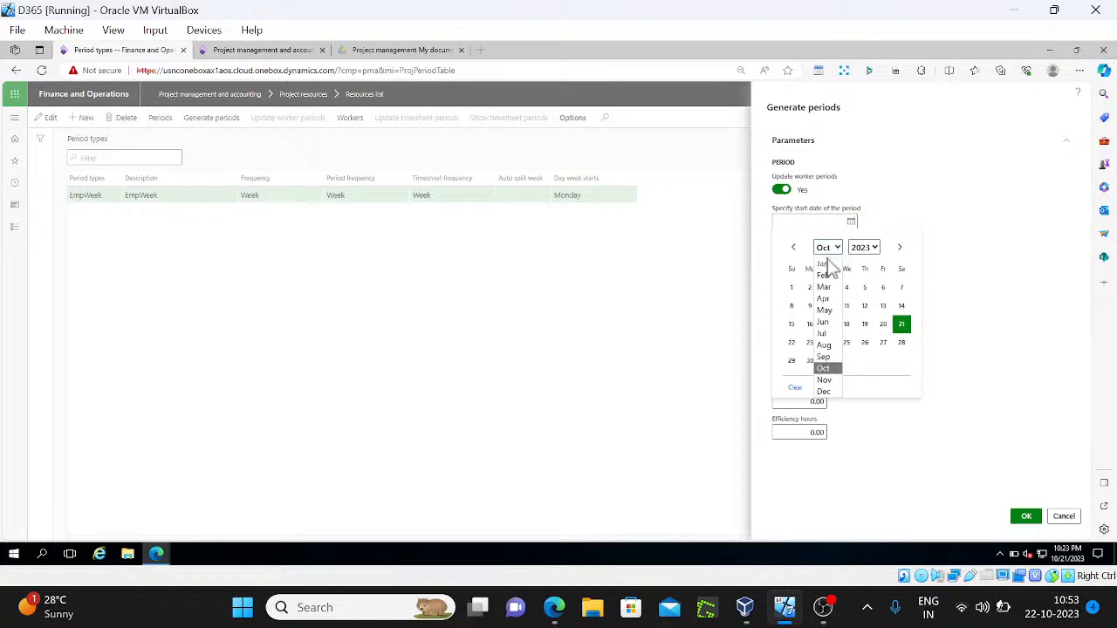
click(823, 264)
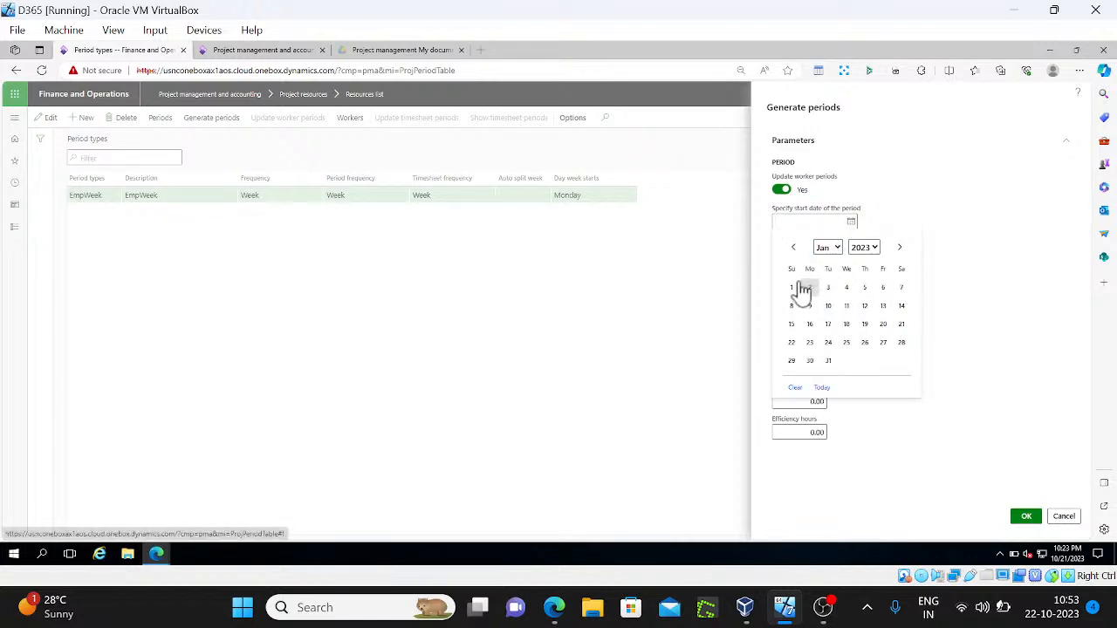
click(794, 289)
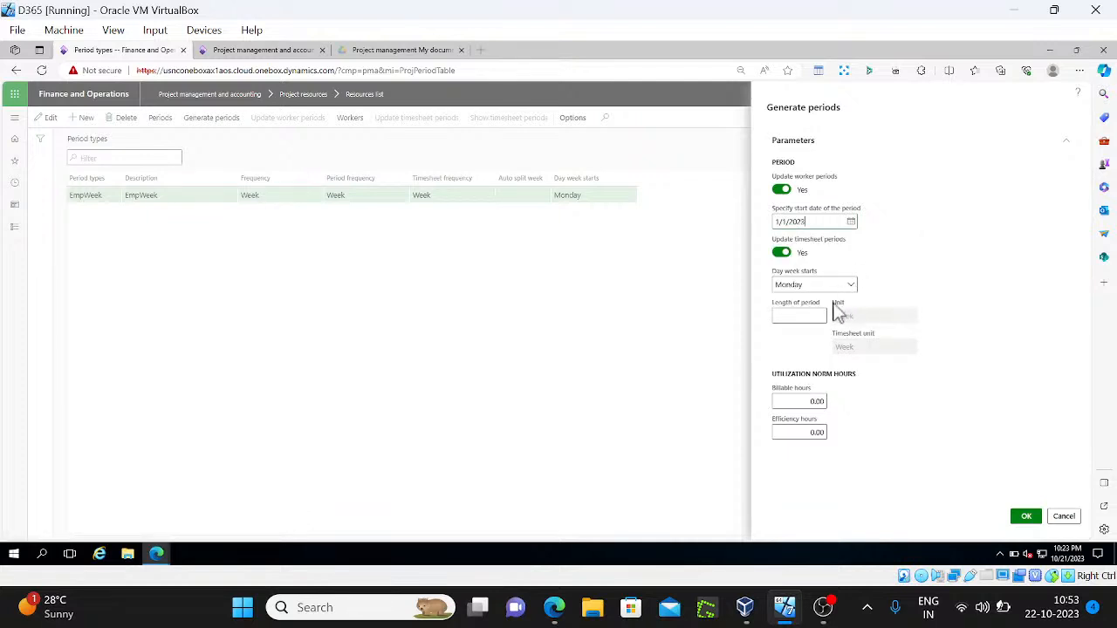
click(820, 317)
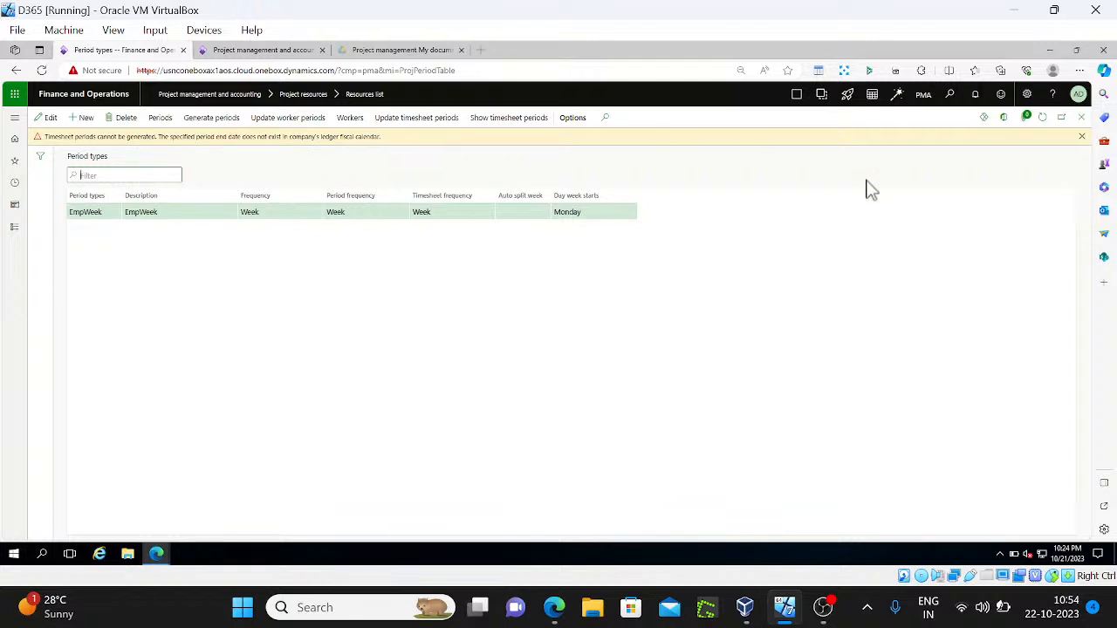
Dismiss the fiscal calendar warning and check EmpWeek's generated period transactions down to Week 50
click(1082, 137)
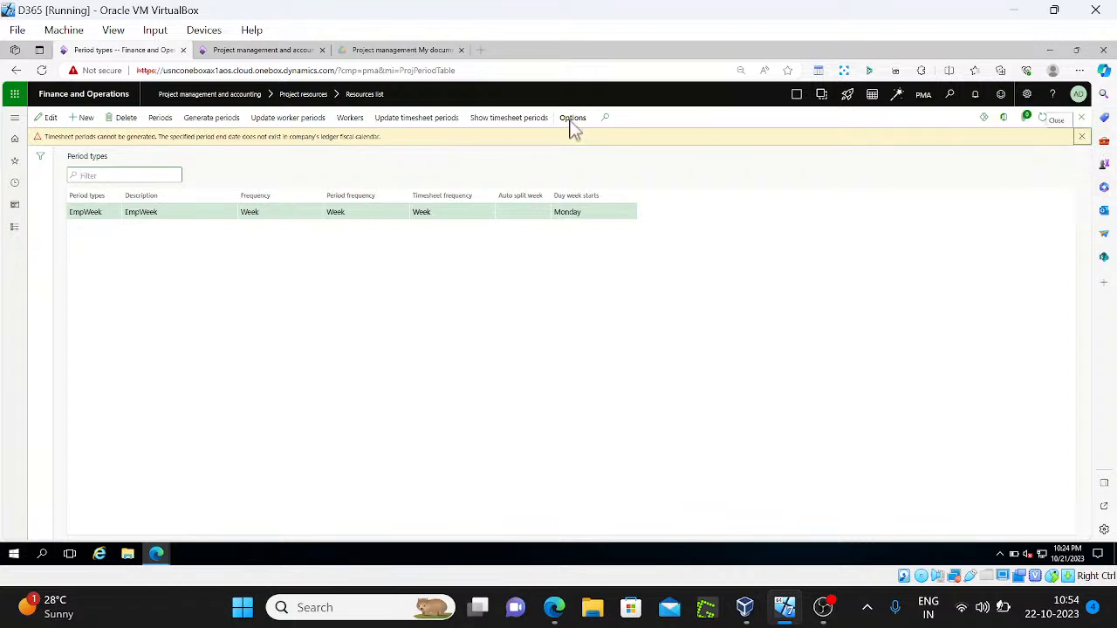
click(165, 127)
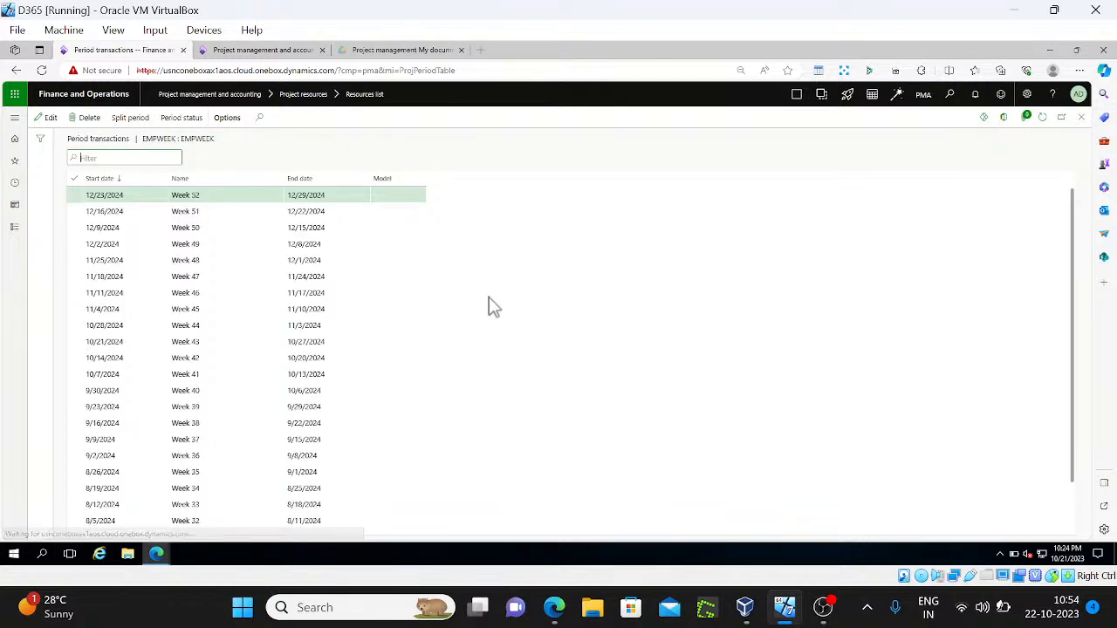
click(306, 228)
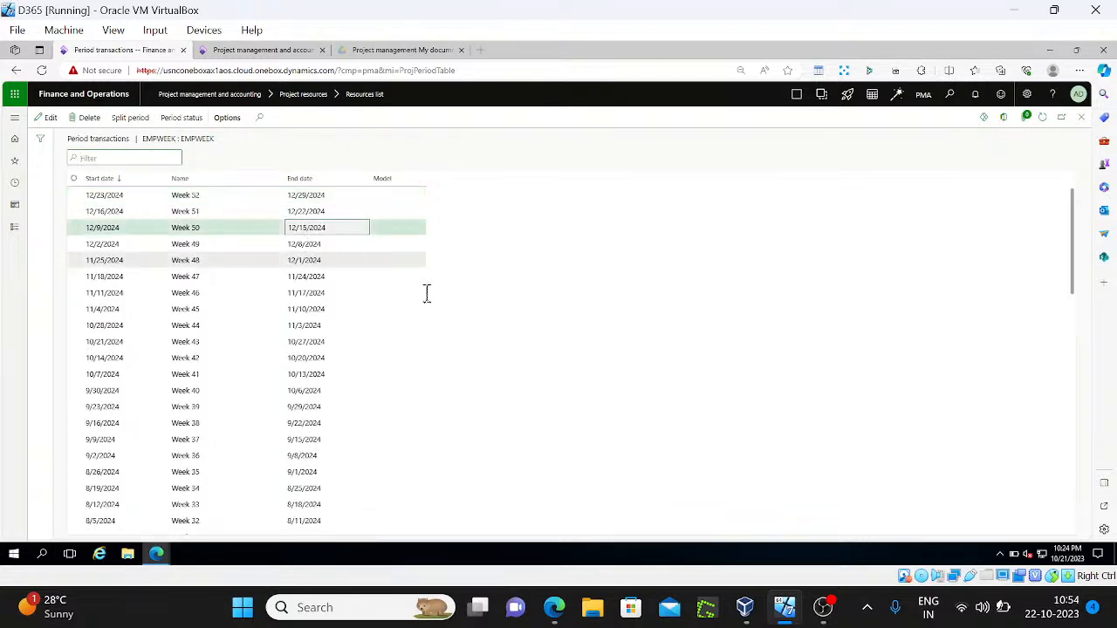
key(Escape)
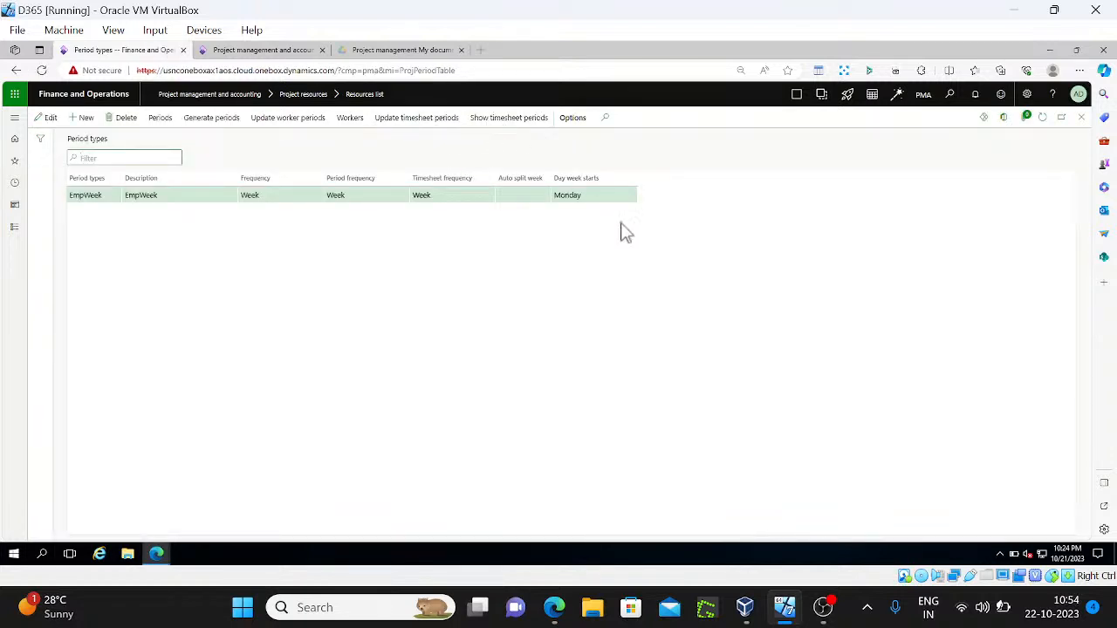
key(Escape)
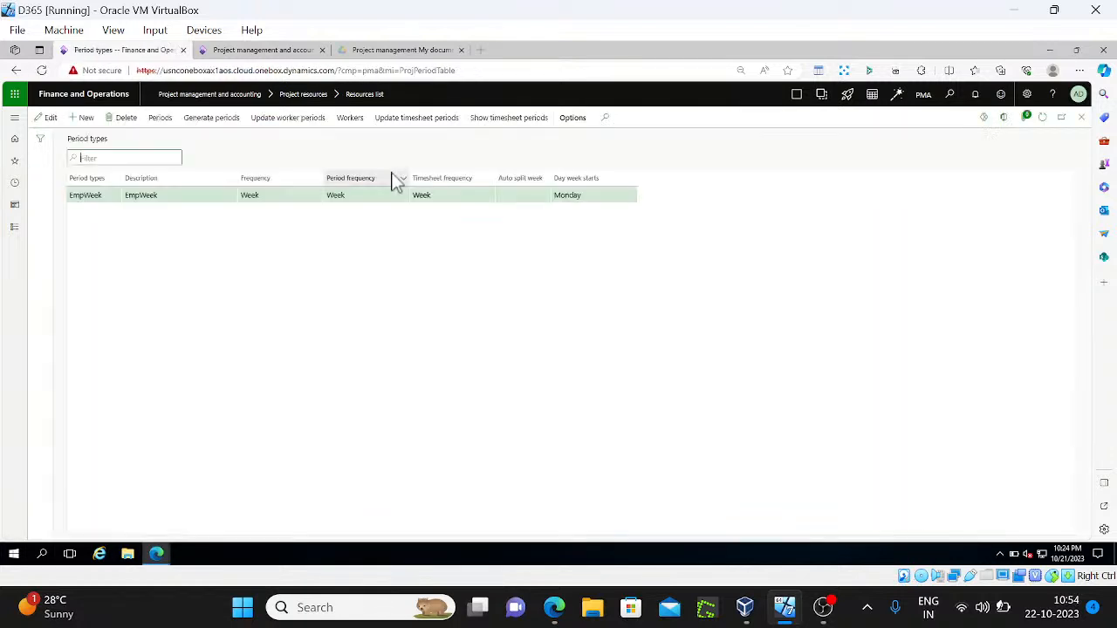
Update EmpWeek timesheet periods from 1/1/2023 to an end date in December 2023
click(403, 119)
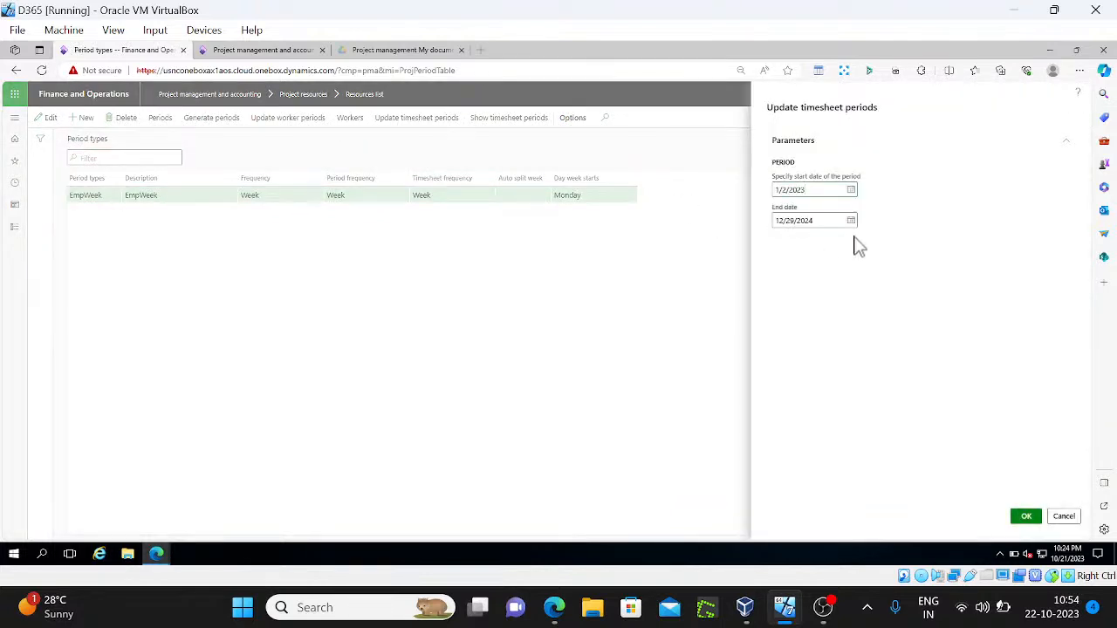
click(849, 192)
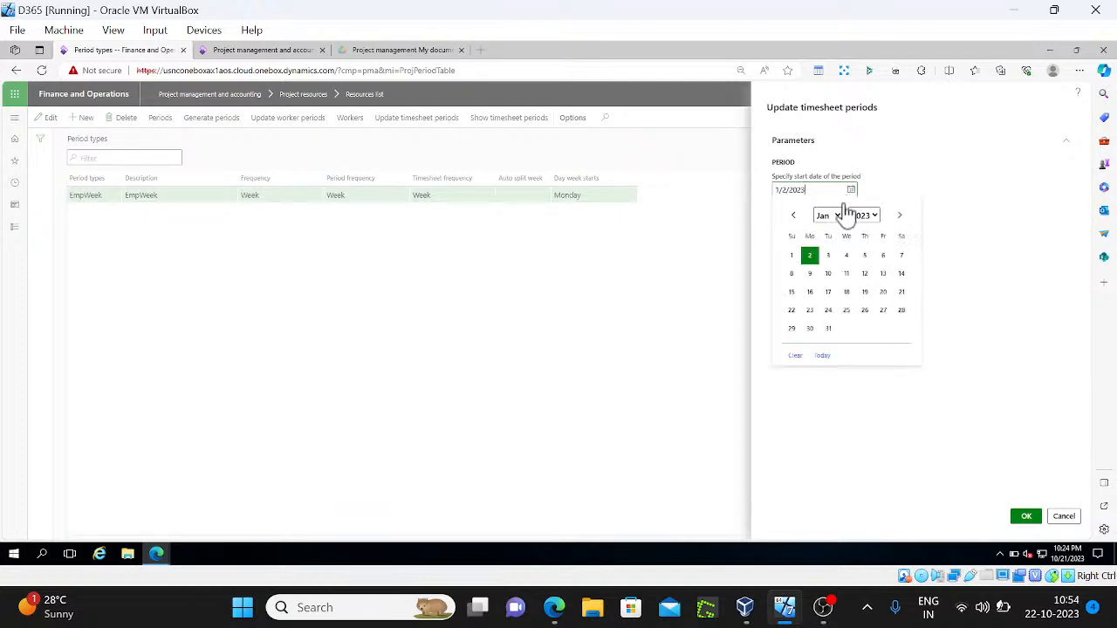
click(791, 255)
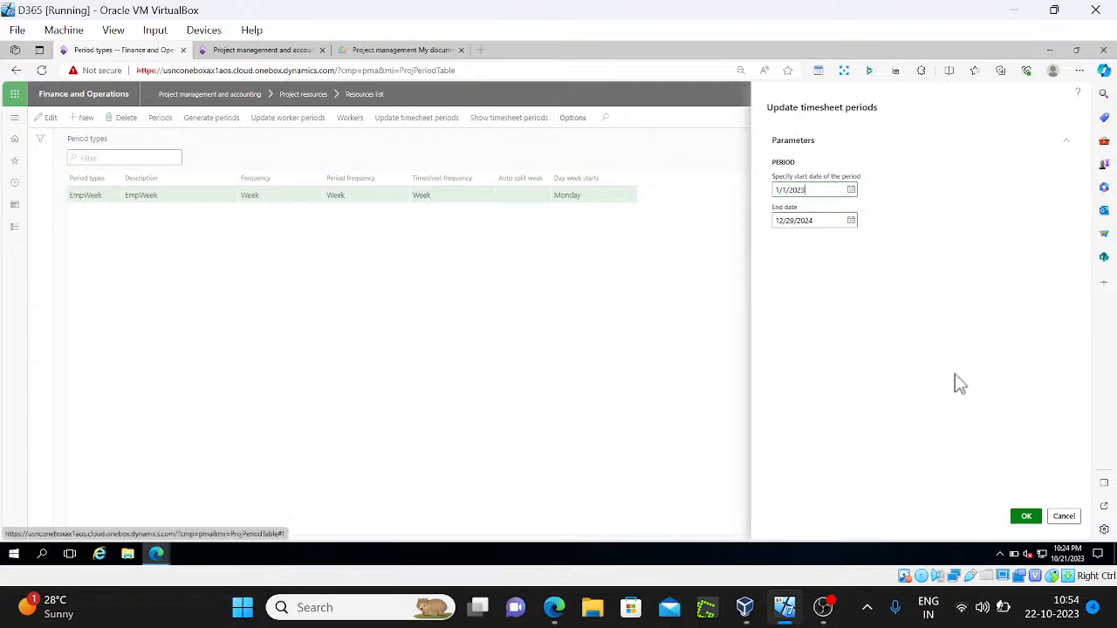
click(851, 224)
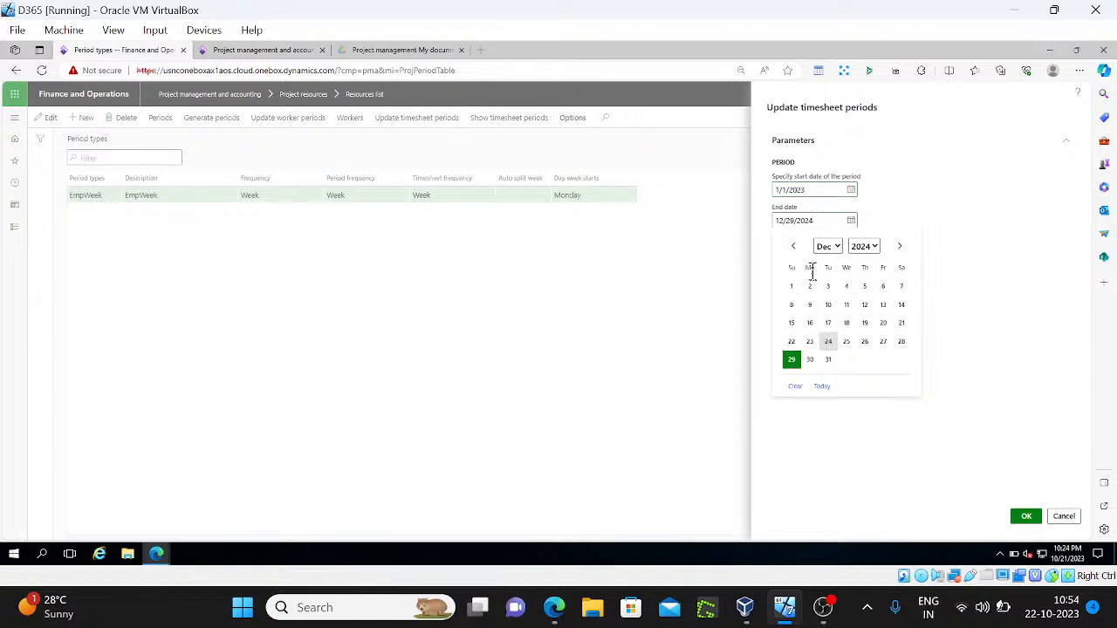
click(865, 248)
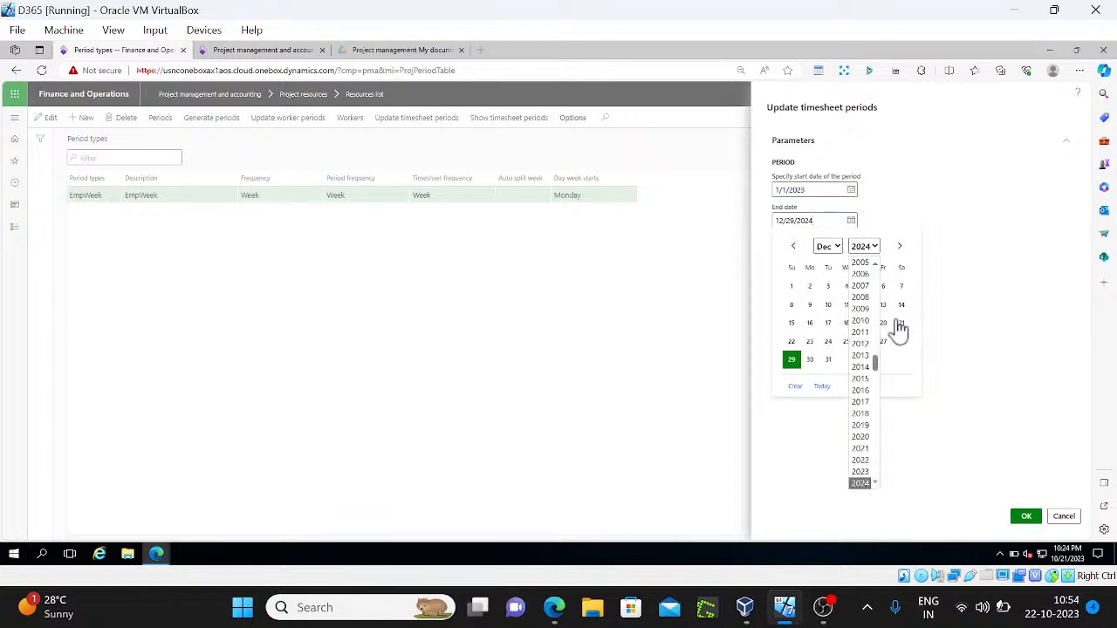
click(860, 472)
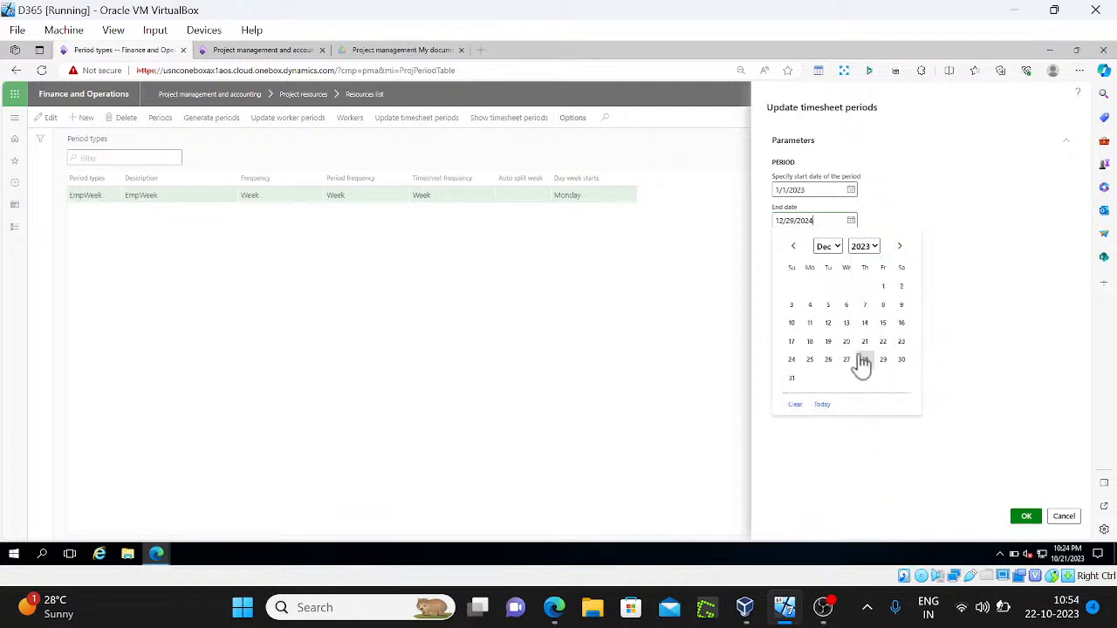
click(823, 405)
click(1026, 515)
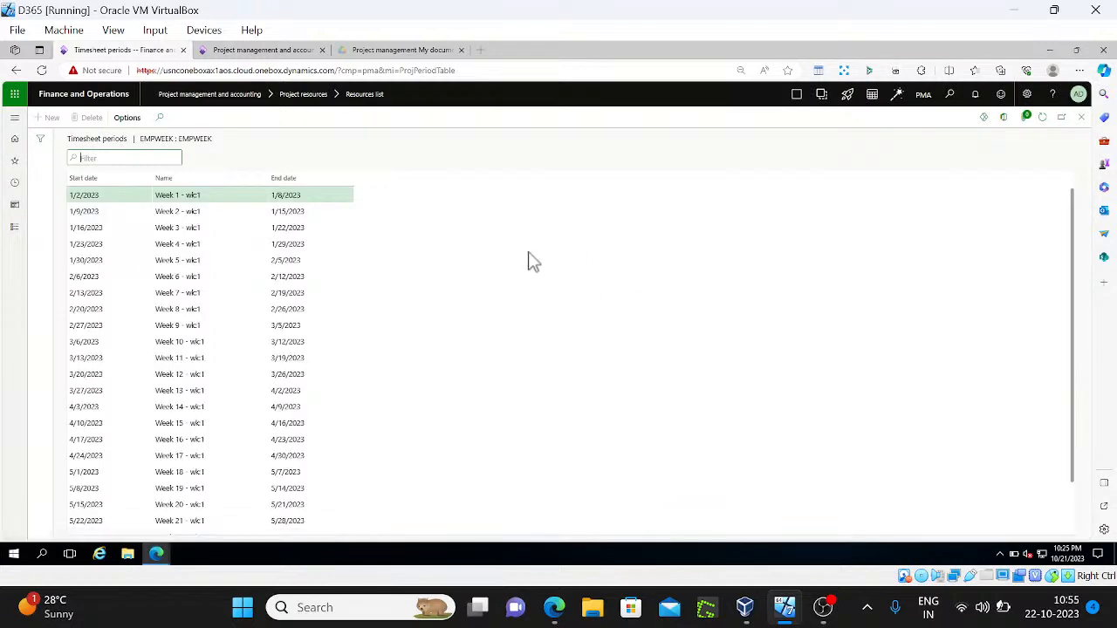
Read the Google Docs notes down to the Note paragraph, then return to Finance and Operations
key(Escape)
key(Escape)
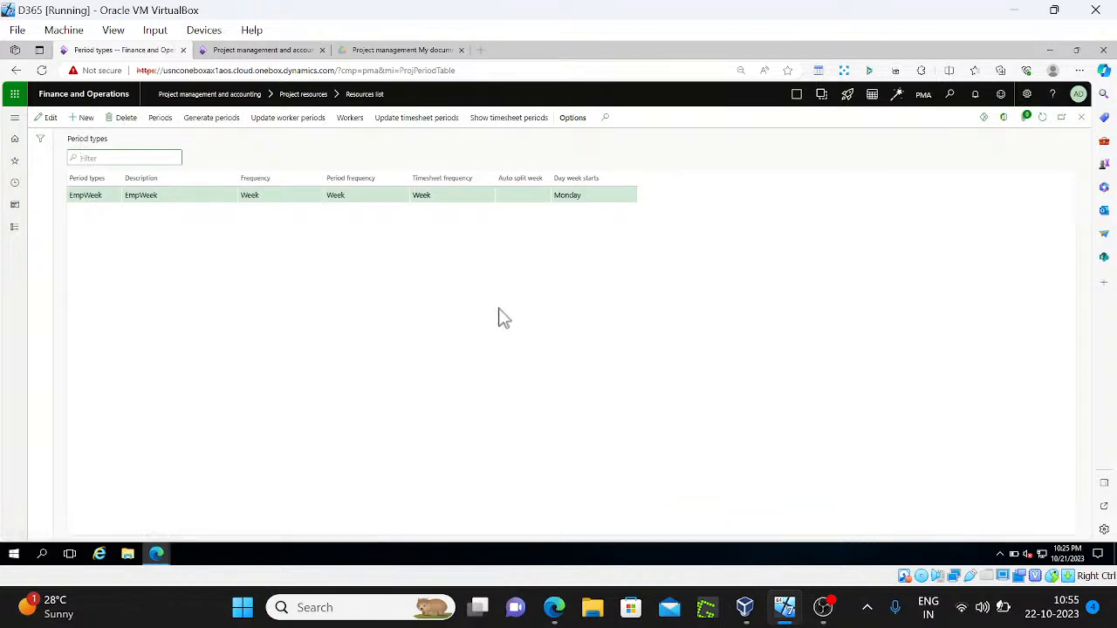
key(alt+Tab)
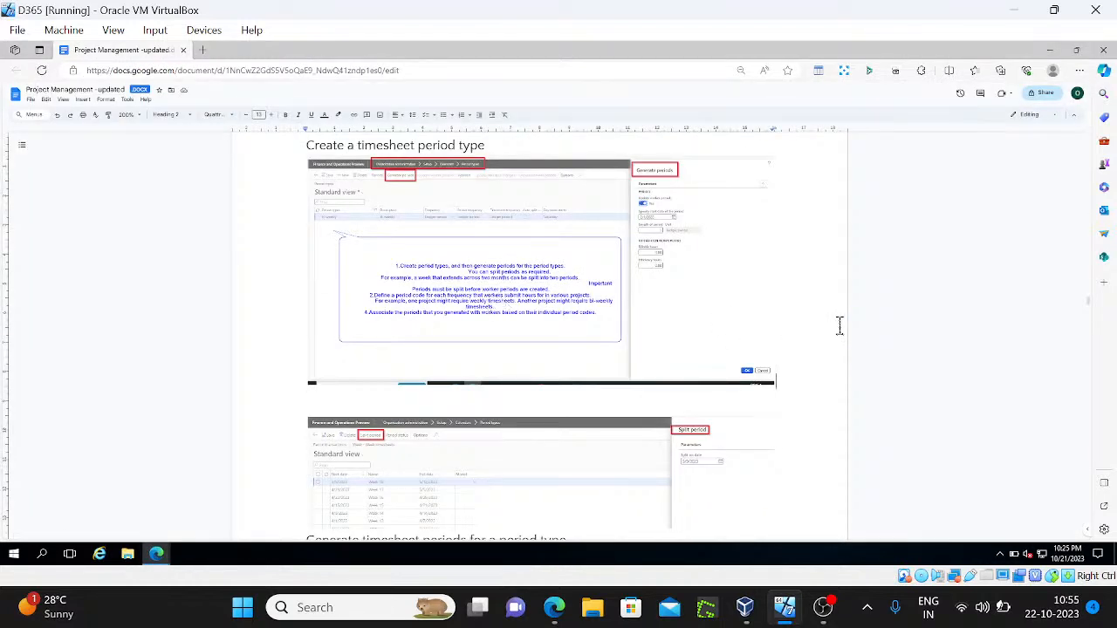
scroll(839, 326, down, 5)
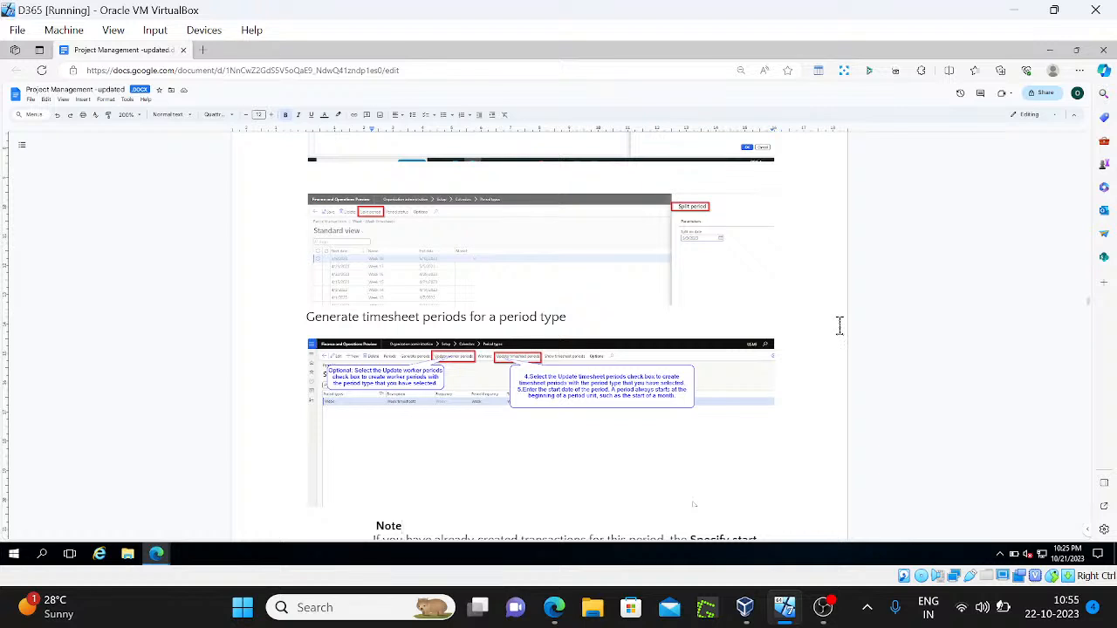
scroll(839, 325, down, 1)
key(alt+Tab)
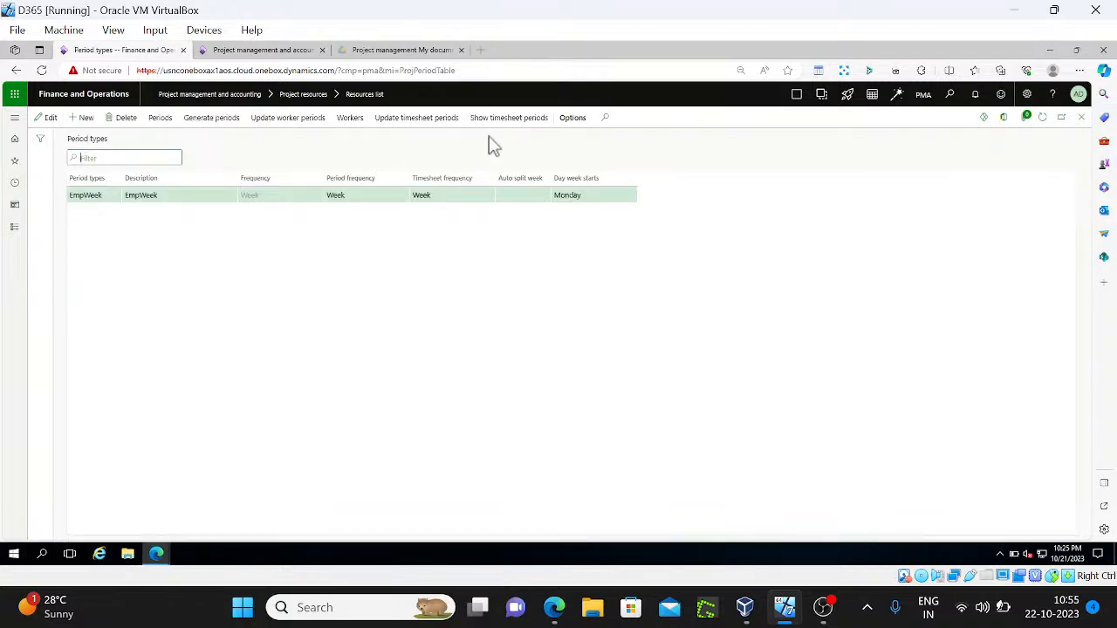
click(1044, 618)
click(1047, 618)
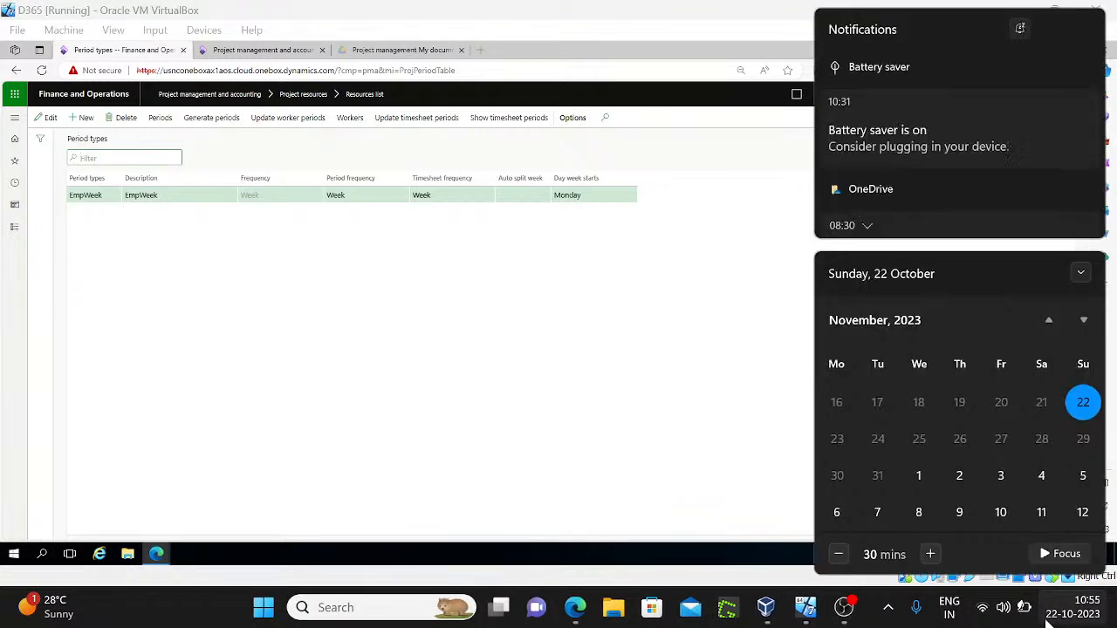
Page the Windows calendar back to January–February 2023, mark January 31, then dismiss it
click(1049, 322)
click(1050, 322)
click(1049, 322)
click(1050, 322)
click(1050, 322)
click(1050, 322)
click(1050, 322)
click(1049, 322)
click(1049, 322)
click(1050, 322)
click(1050, 322)
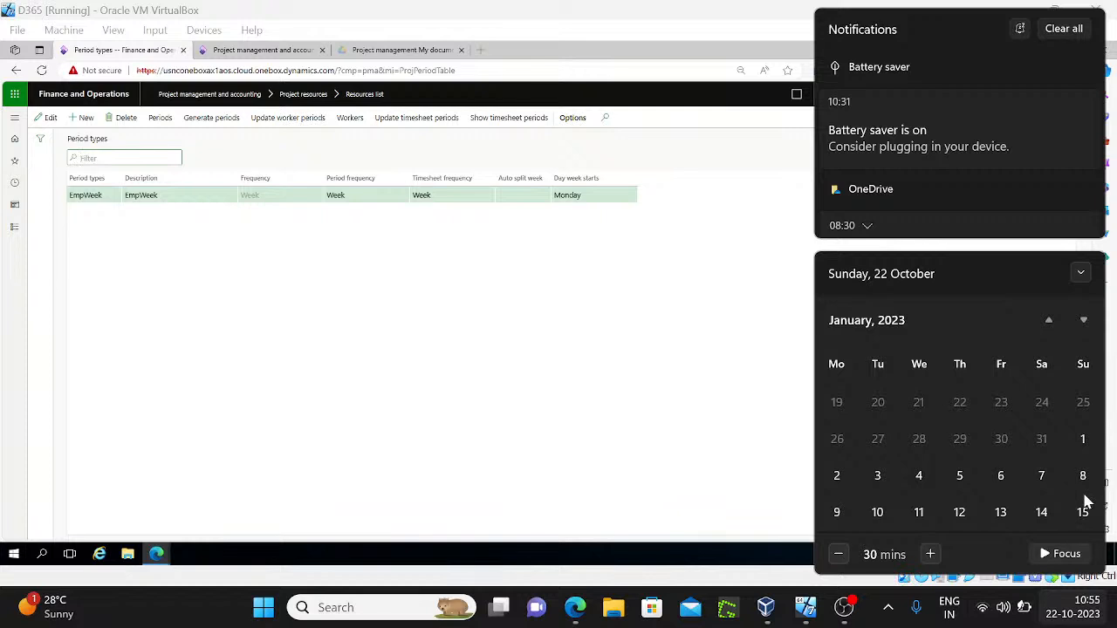
click(1084, 321)
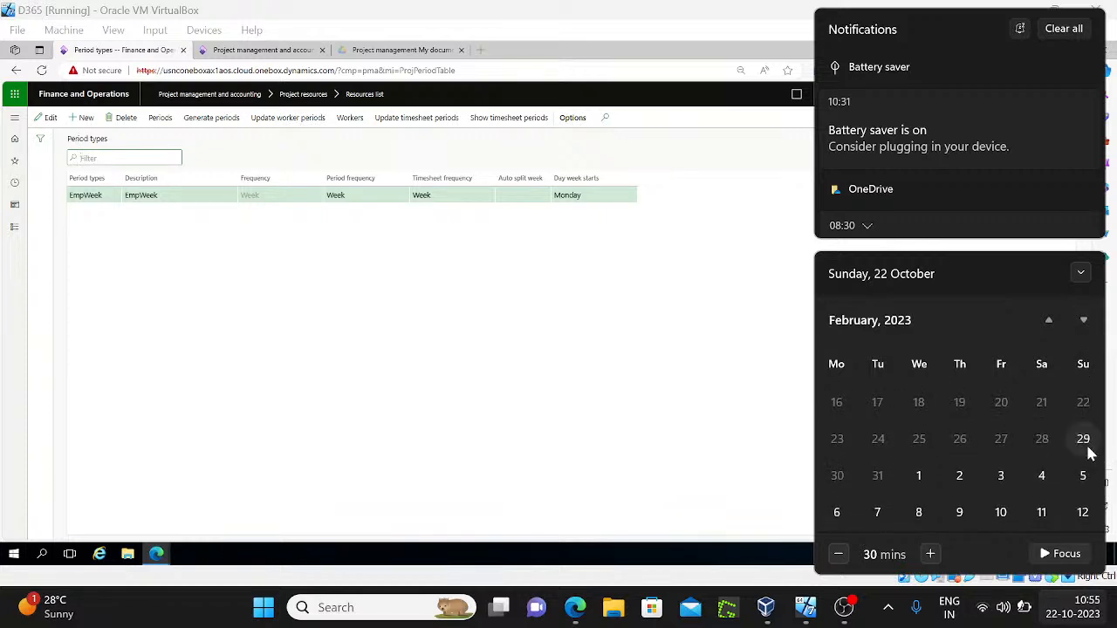
click(885, 478)
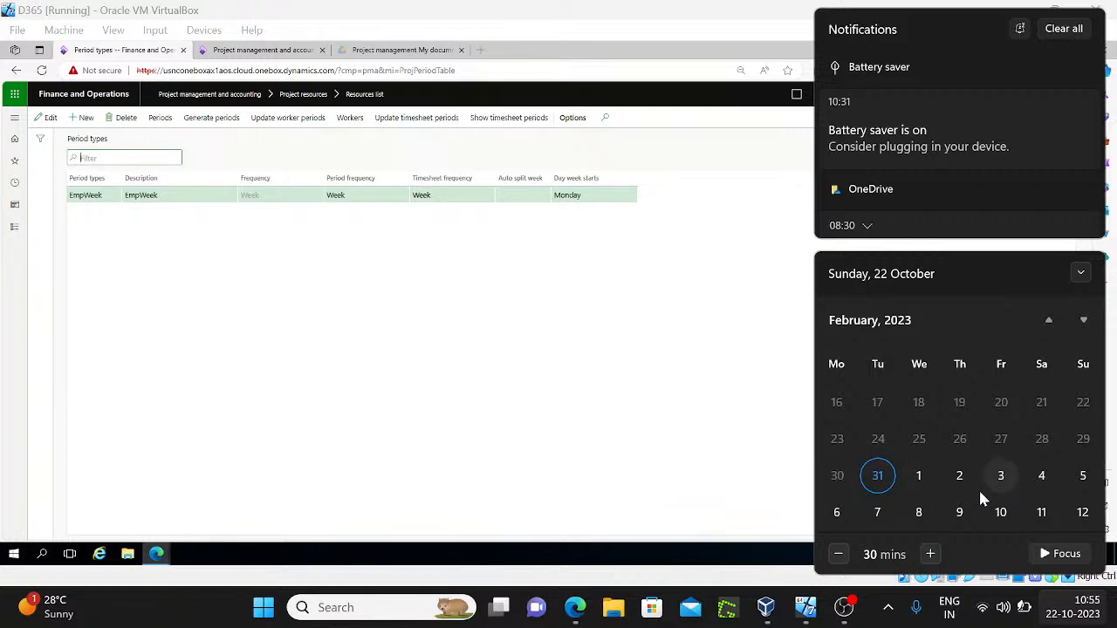
click(609, 417)
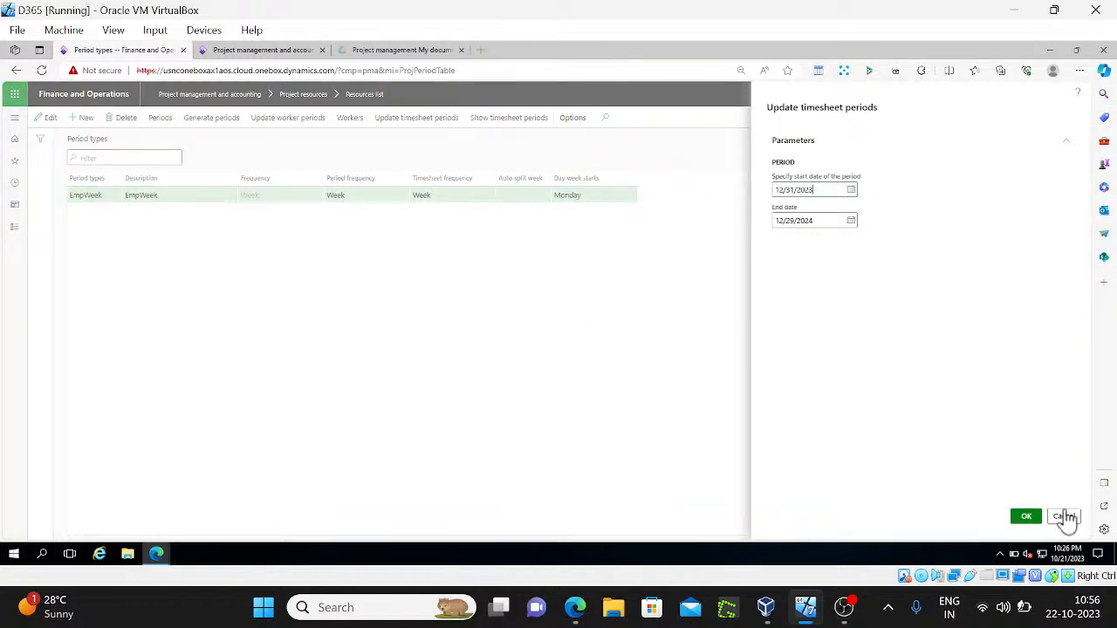
Cancel the Update timesheet periods and Generate periods dialogs, and close the EMPWEEK workers list
click(1064, 516)
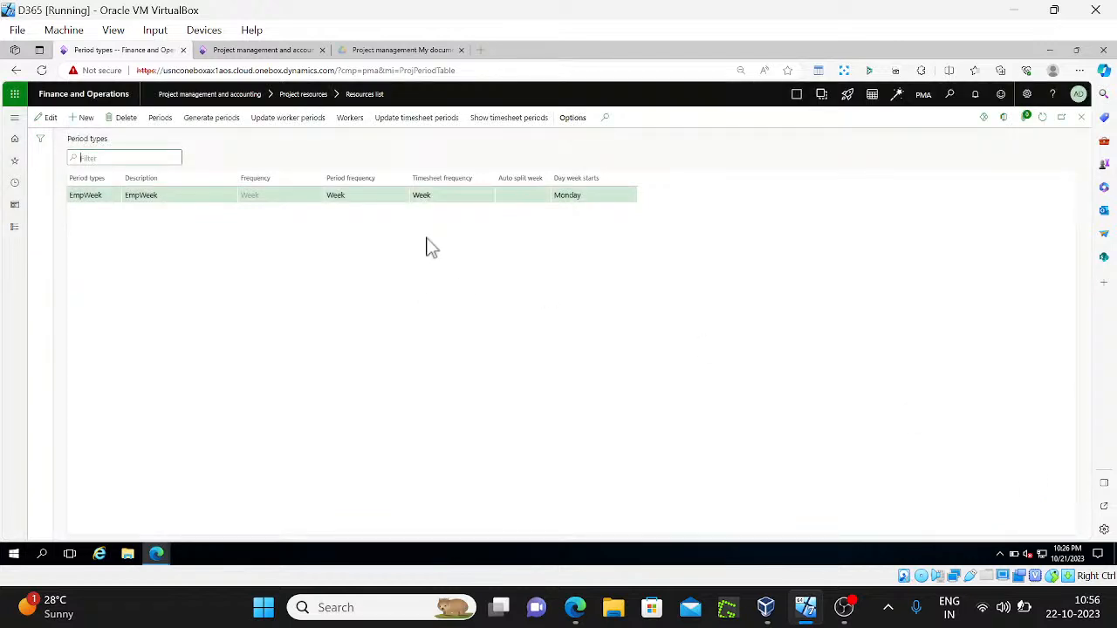
click(212, 117)
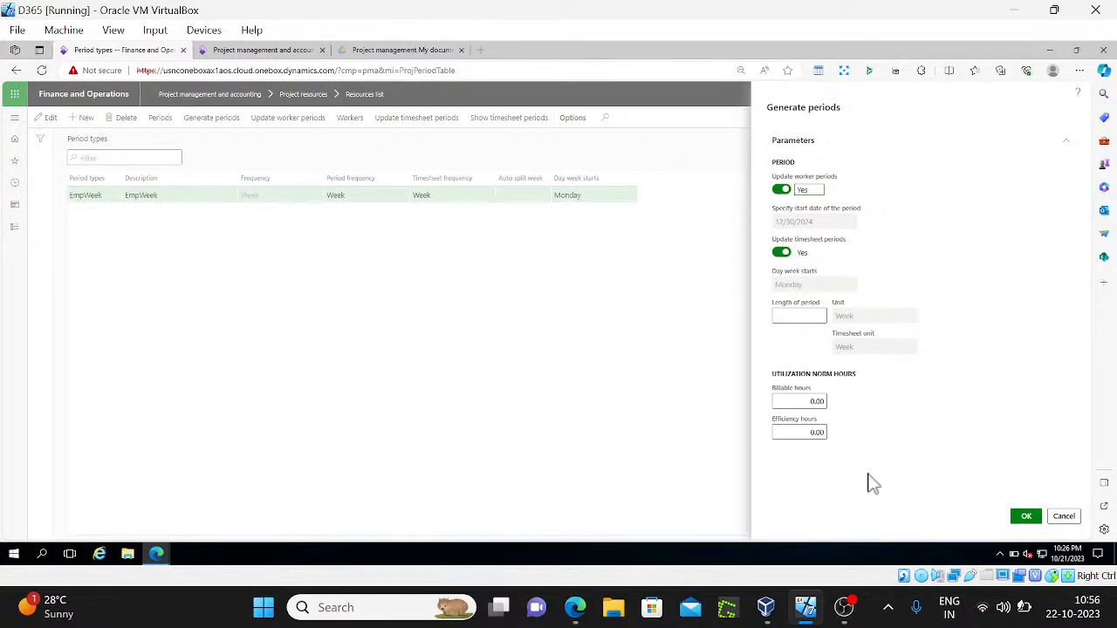
click(1063, 516)
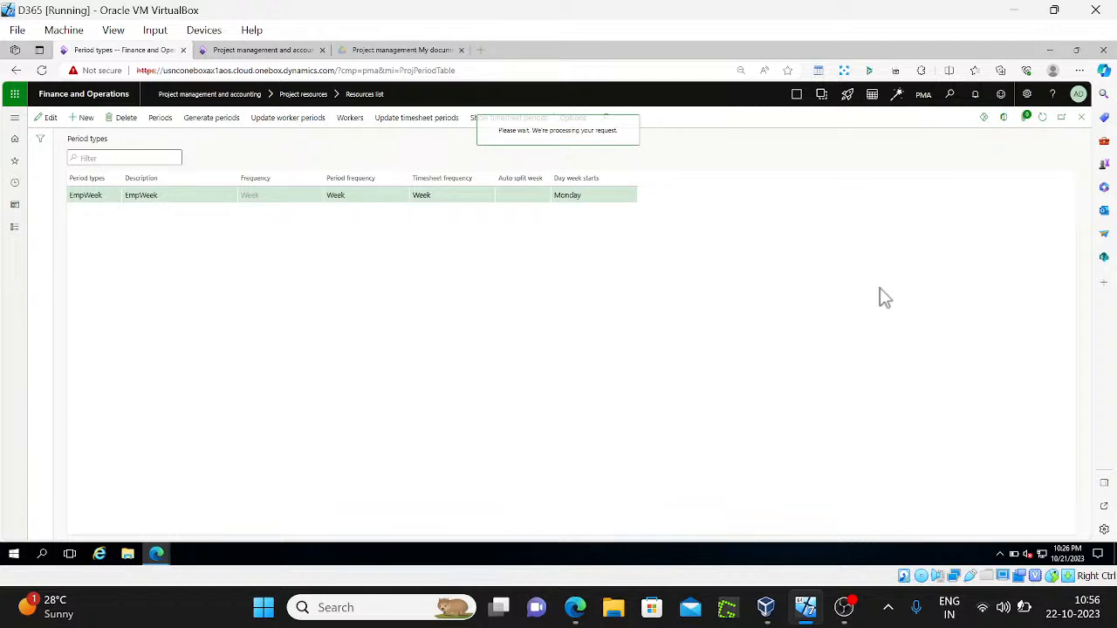
click(1081, 117)
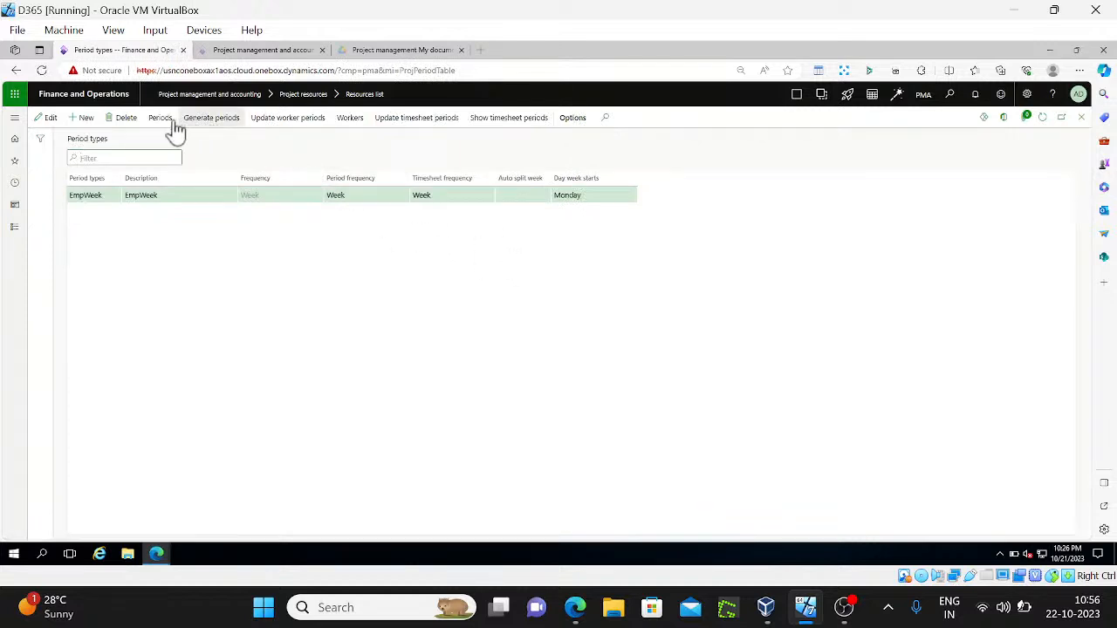
click(485, 124)
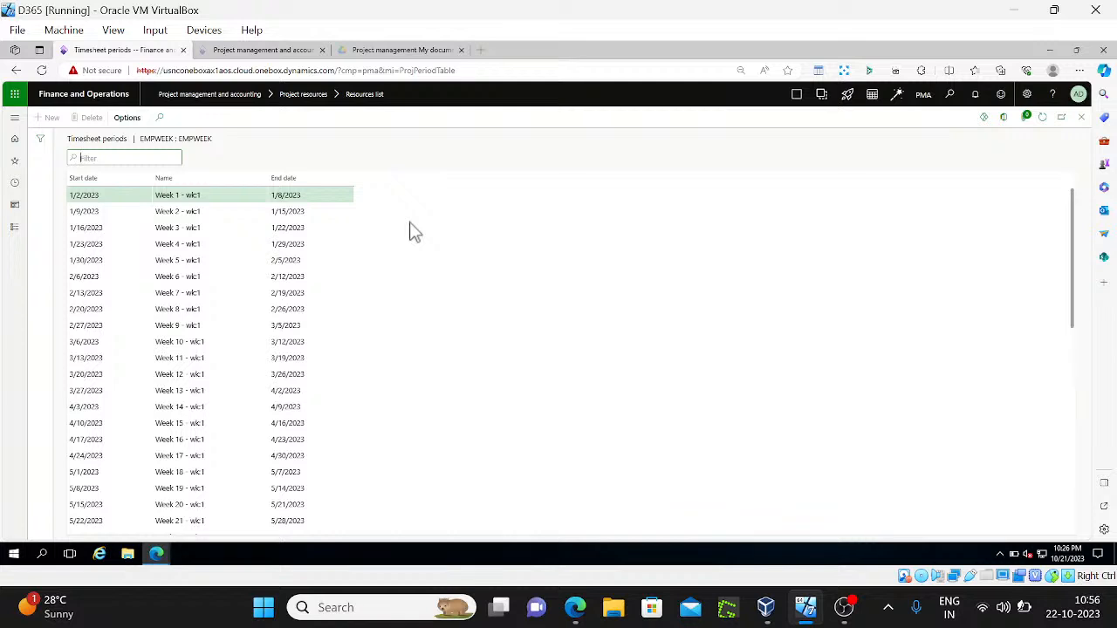
Sort EMPWEEK period transactions by start date, oldest first, and select the Week 5 period
click(1082, 118)
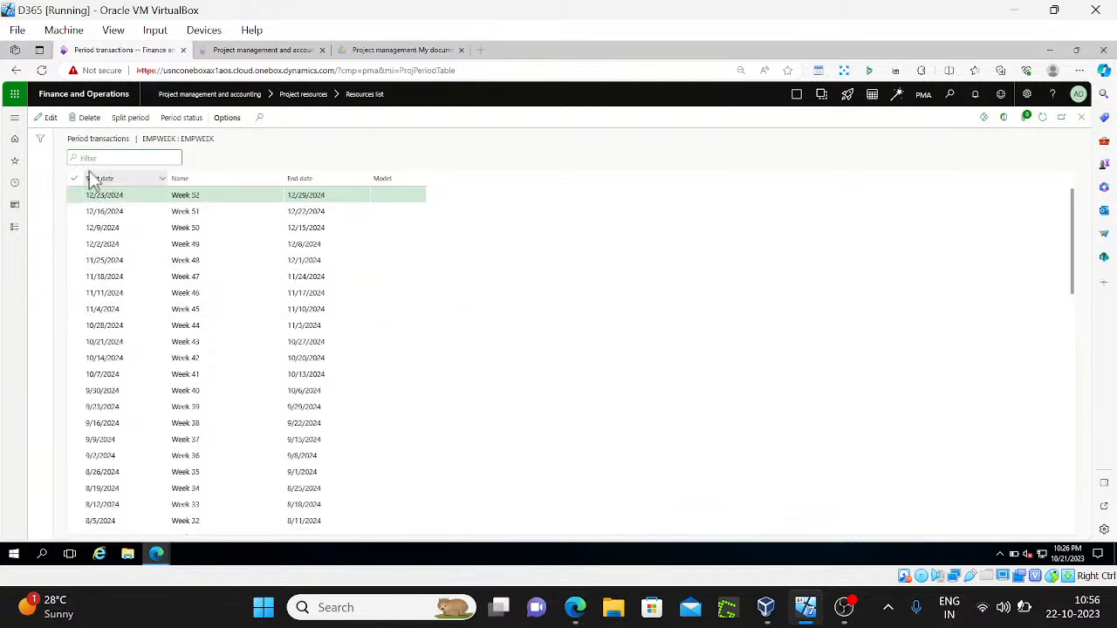
click(154, 181)
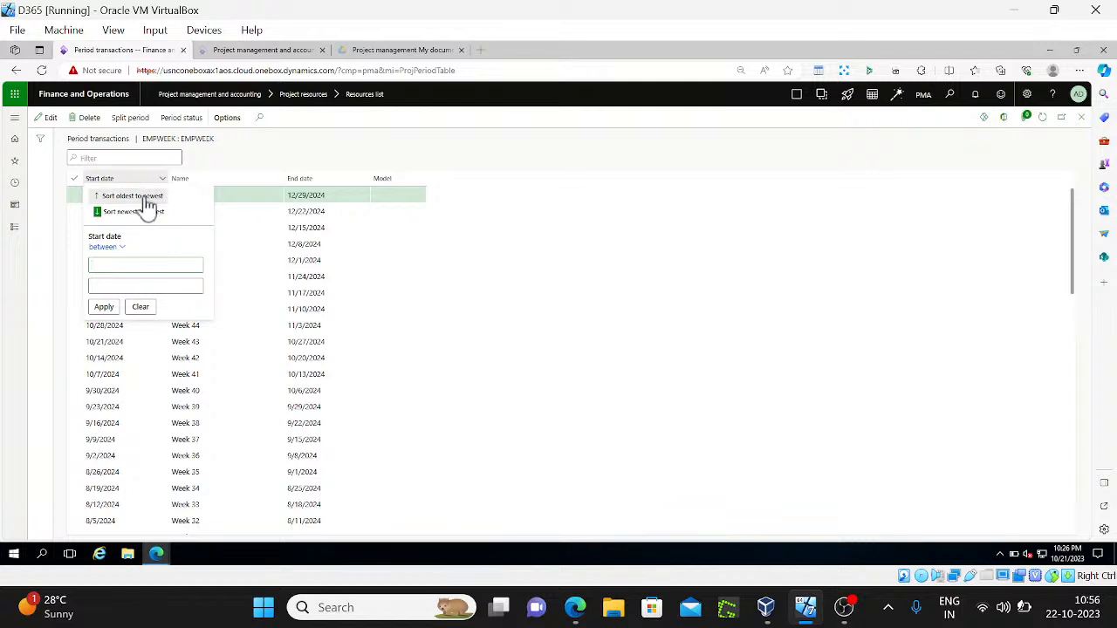
click(150, 206)
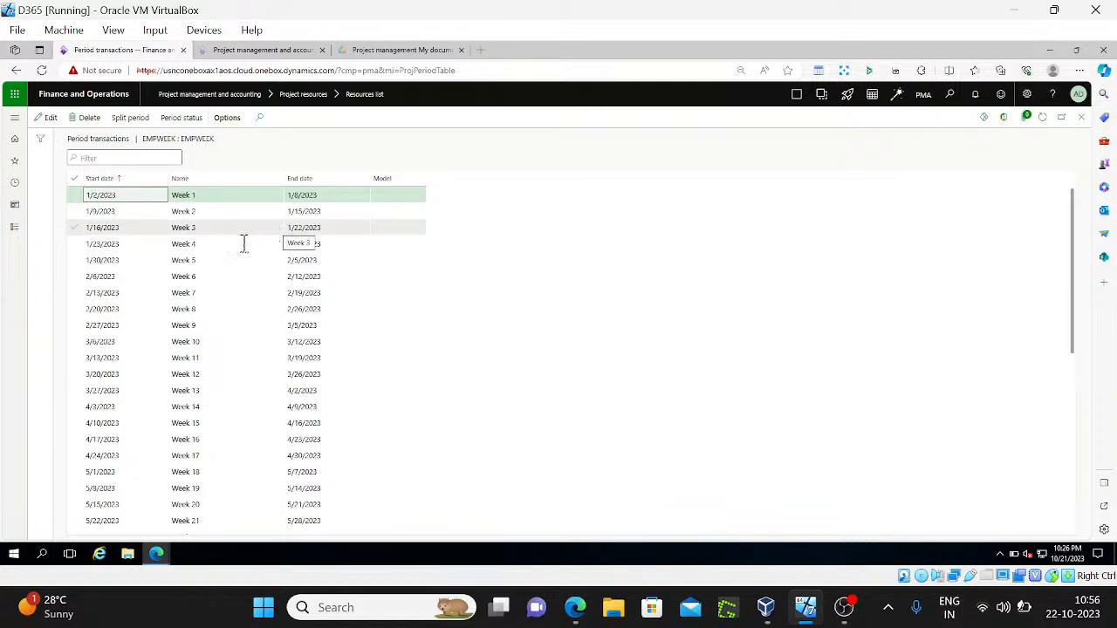
click(194, 359)
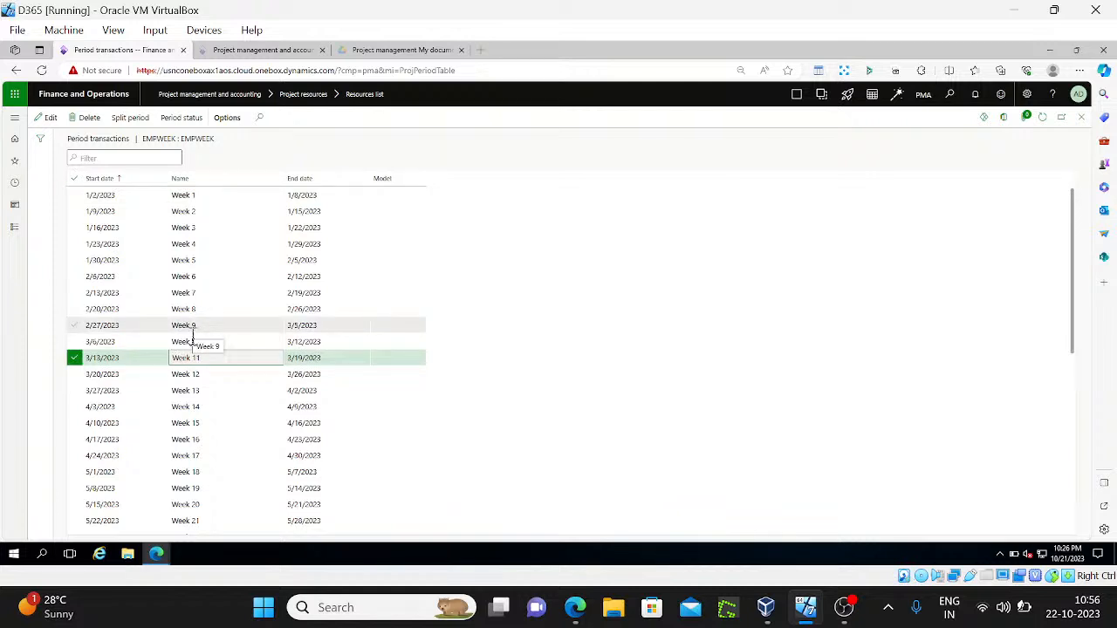
click(190, 330)
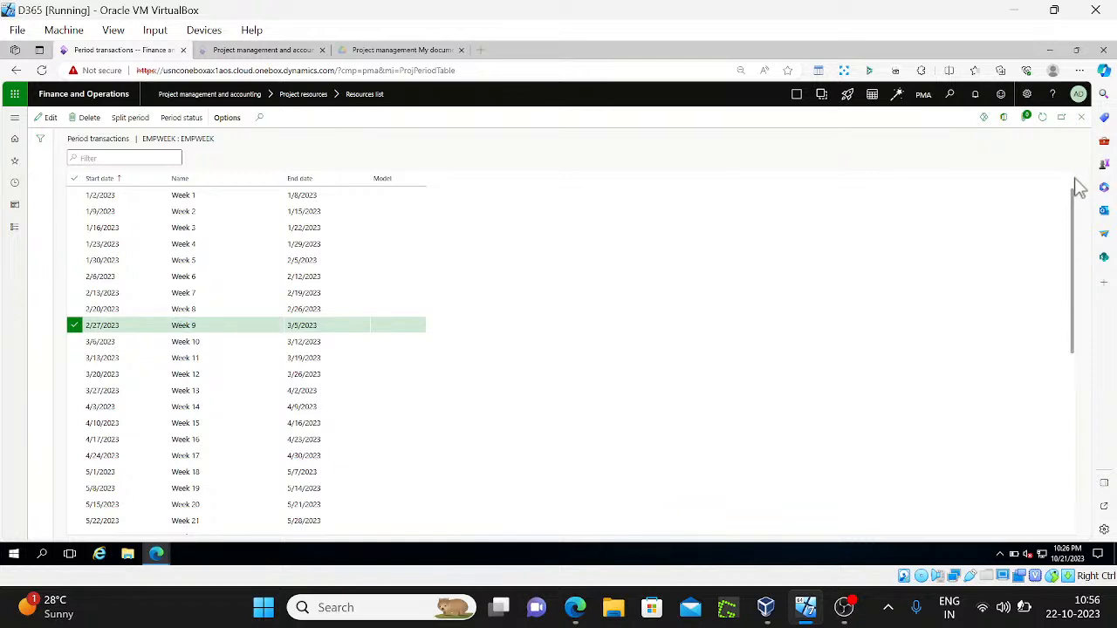
click(135, 247)
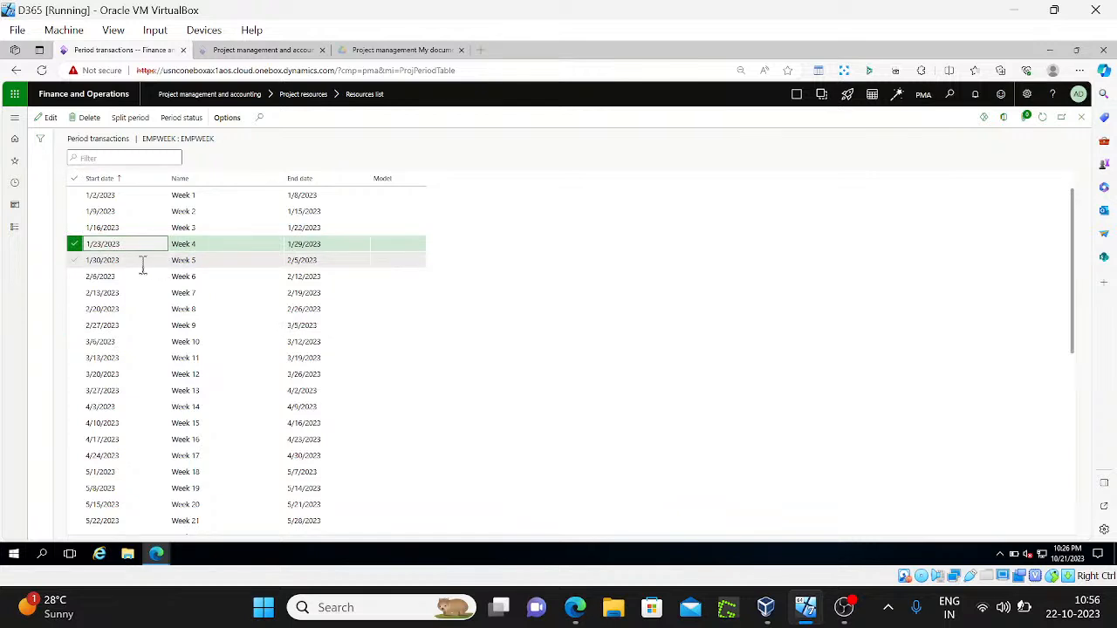
click(133, 261)
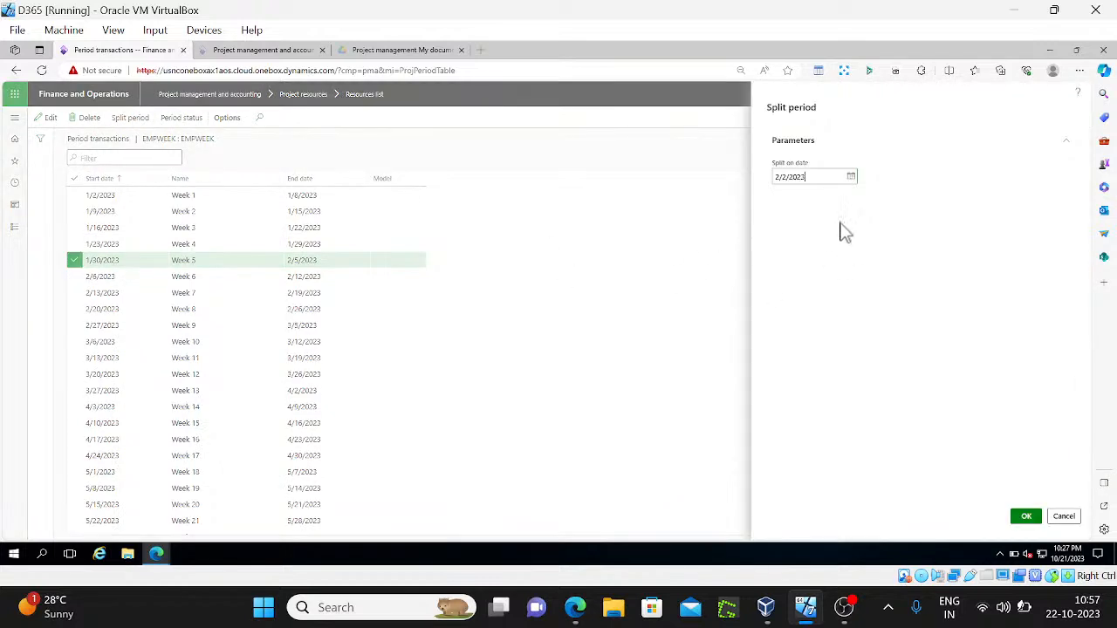
click(849, 179)
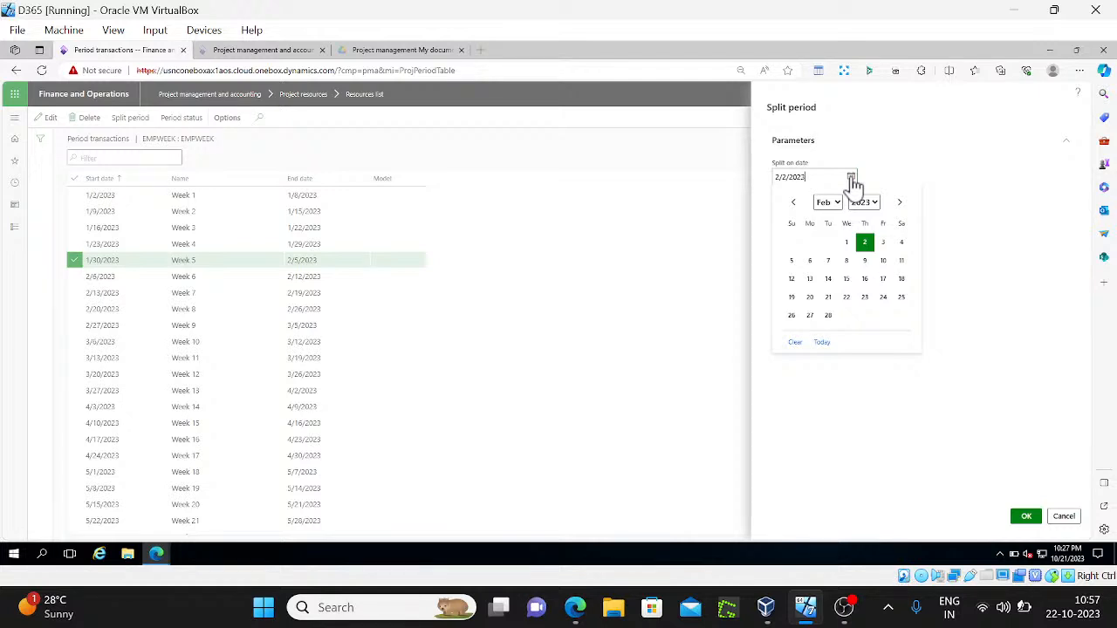
click(795, 203)
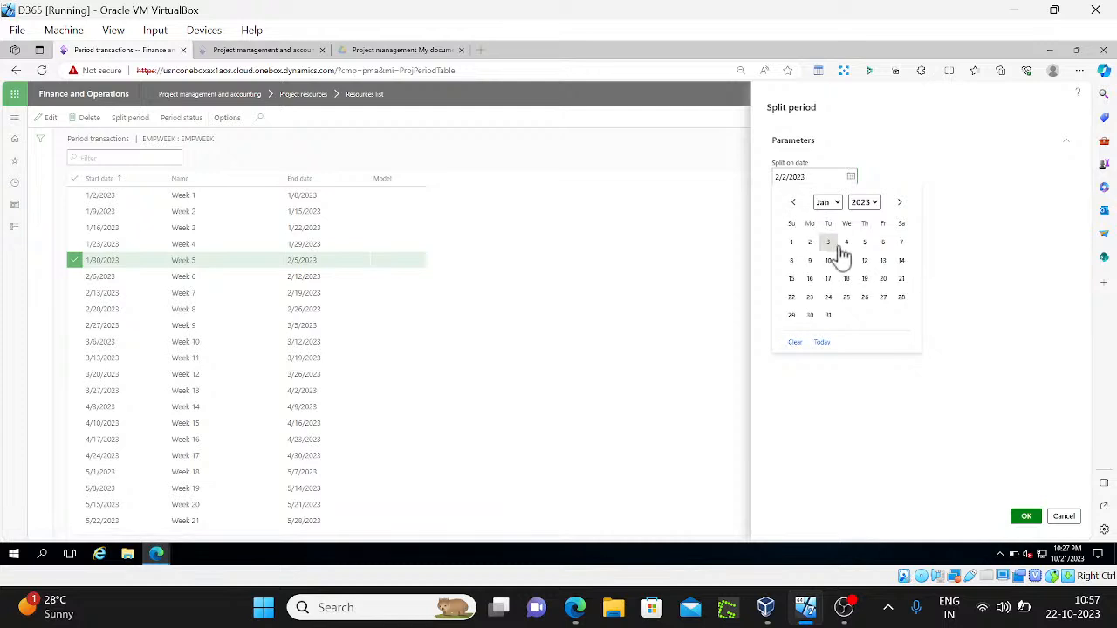
click(828, 315)
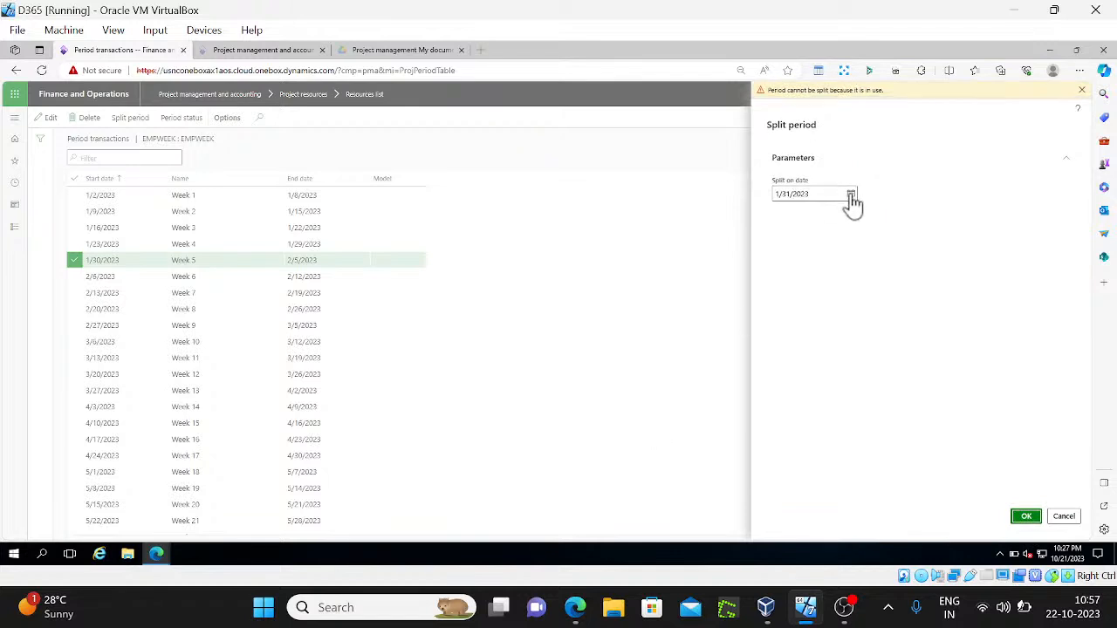
click(852, 196)
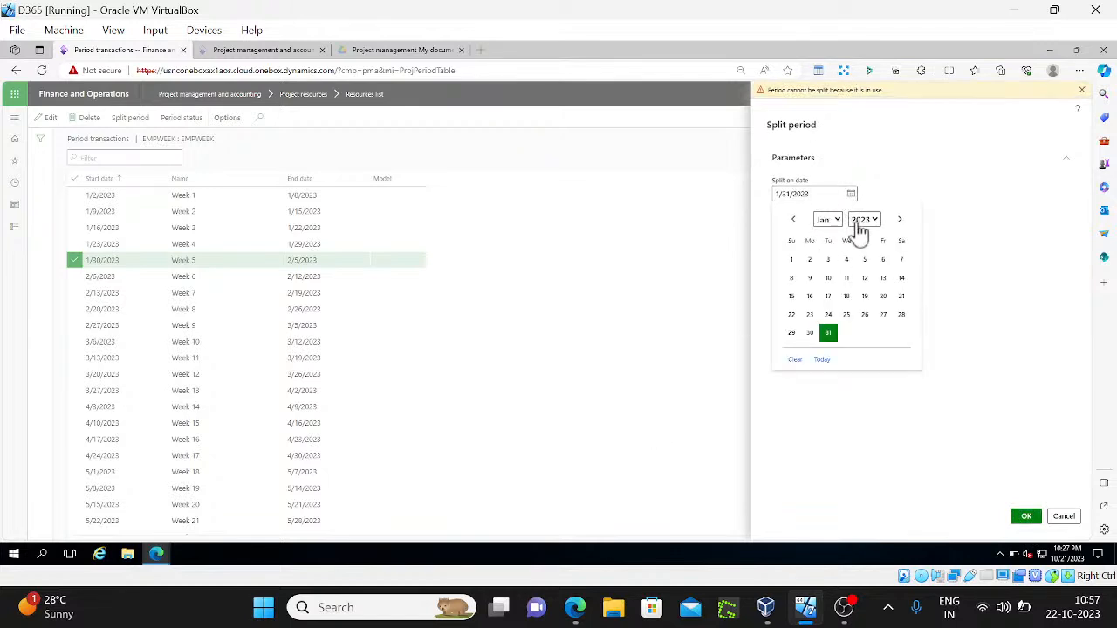
click(900, 220)
click(844, 260)
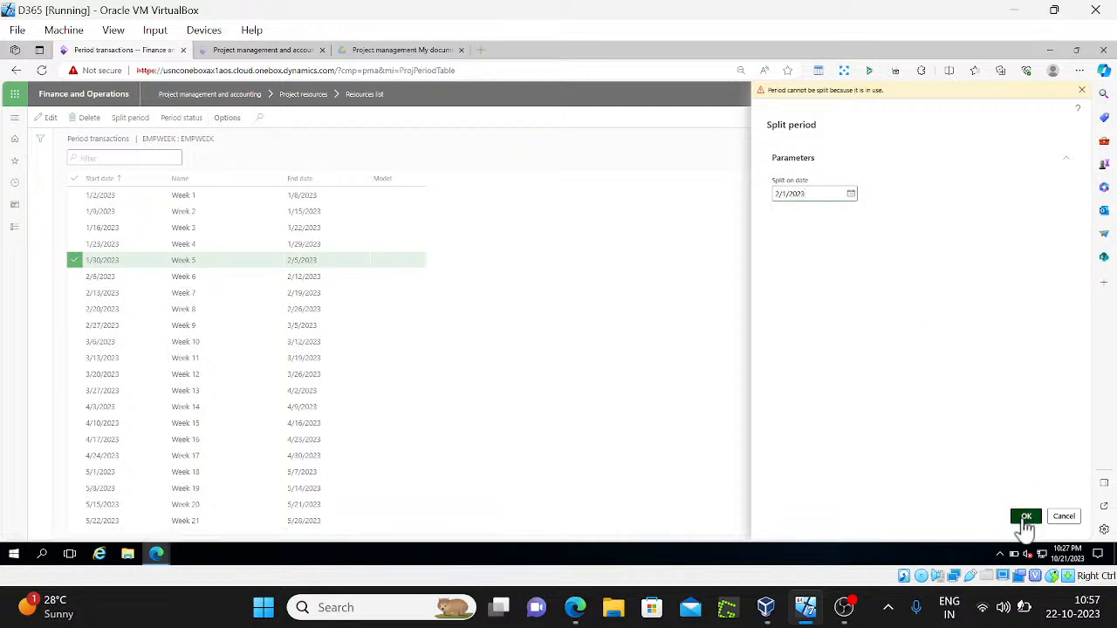
click(1026, 518)
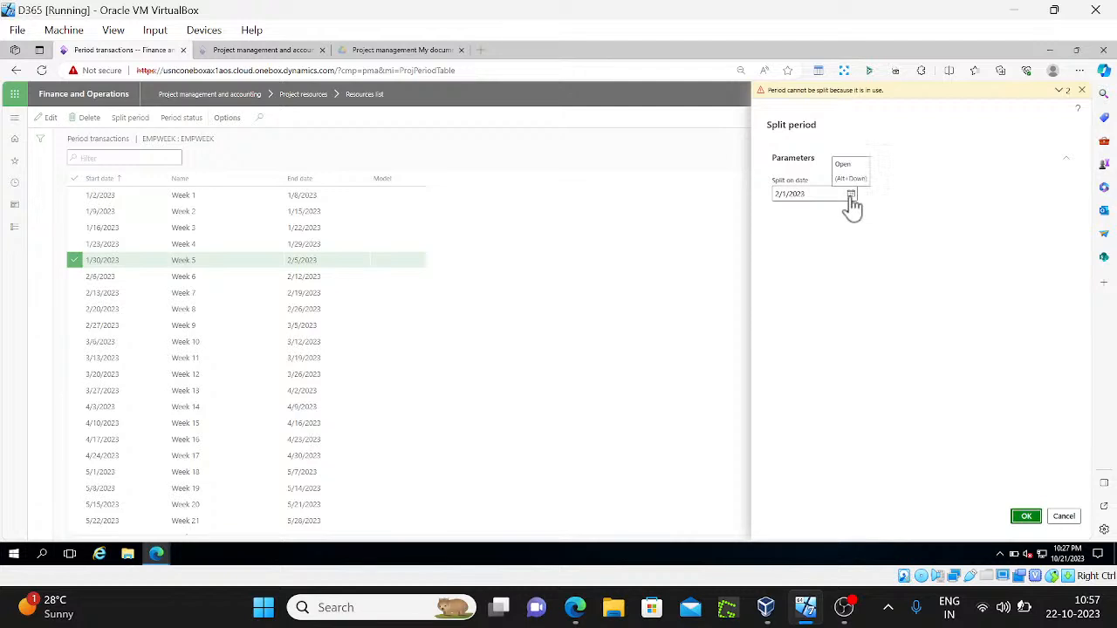
click(1060, 91)
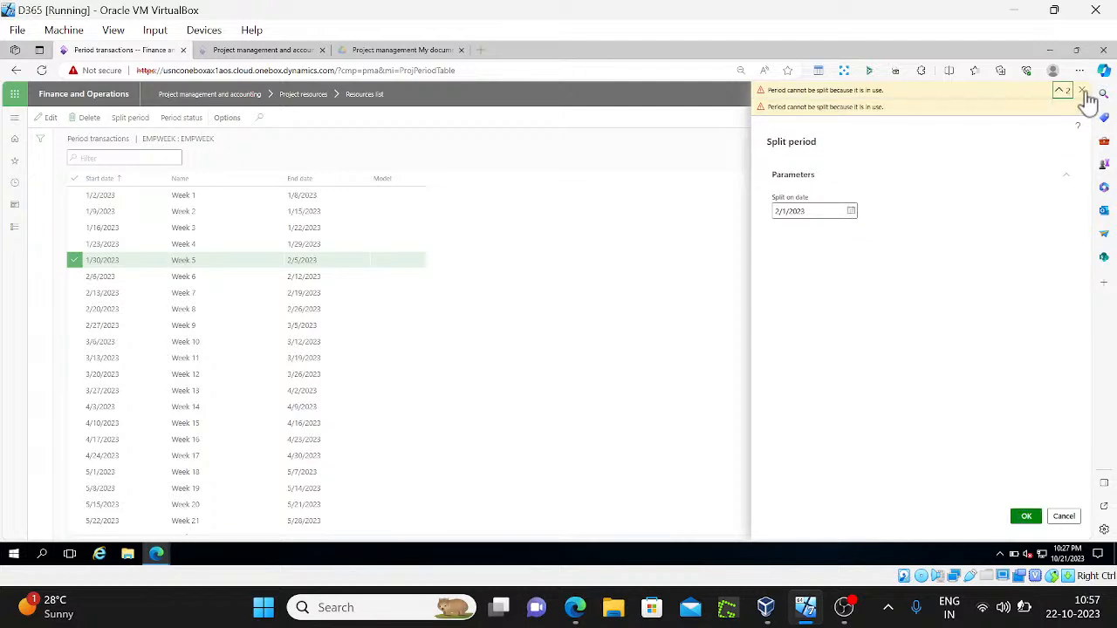
click(1081, 91)
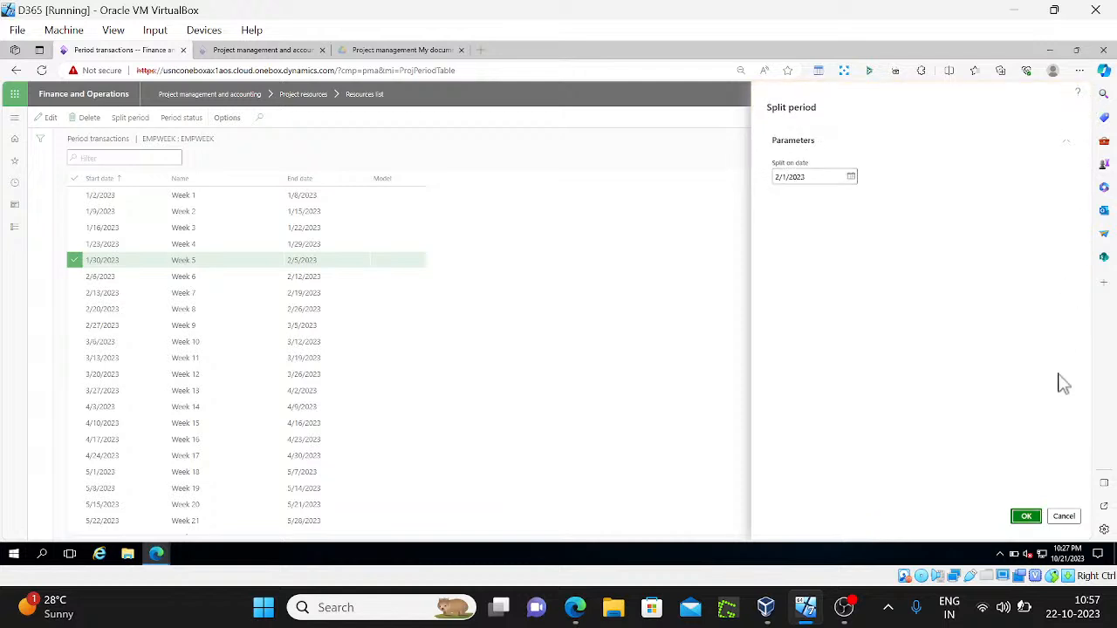
click(1064, 516)
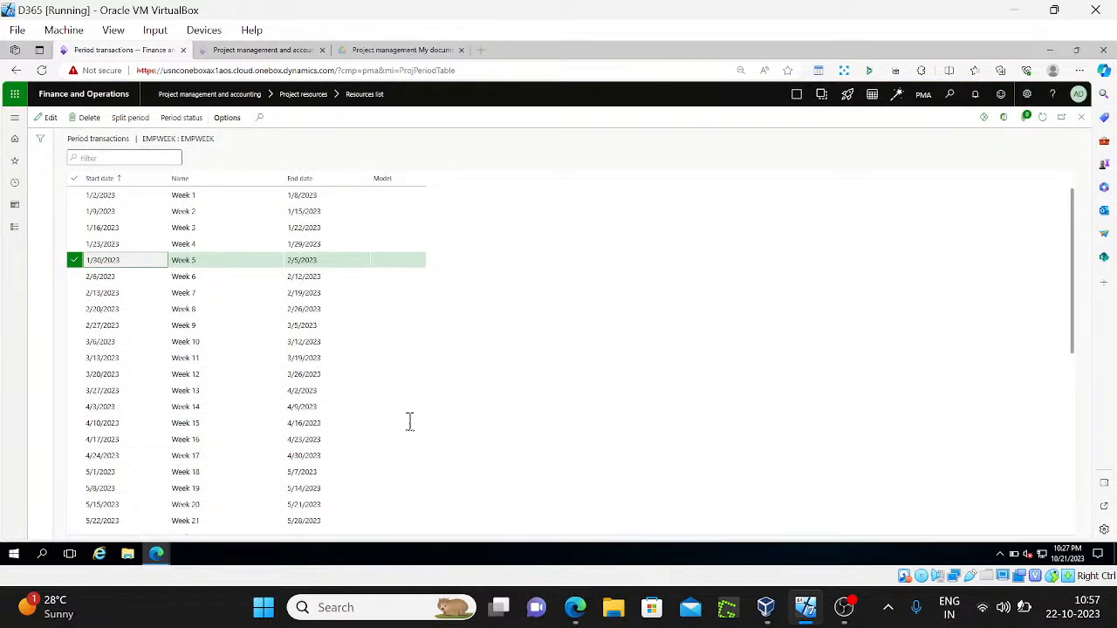
Select the Week 35 period and try splitting it on 8/31/2023
click(233, 521)
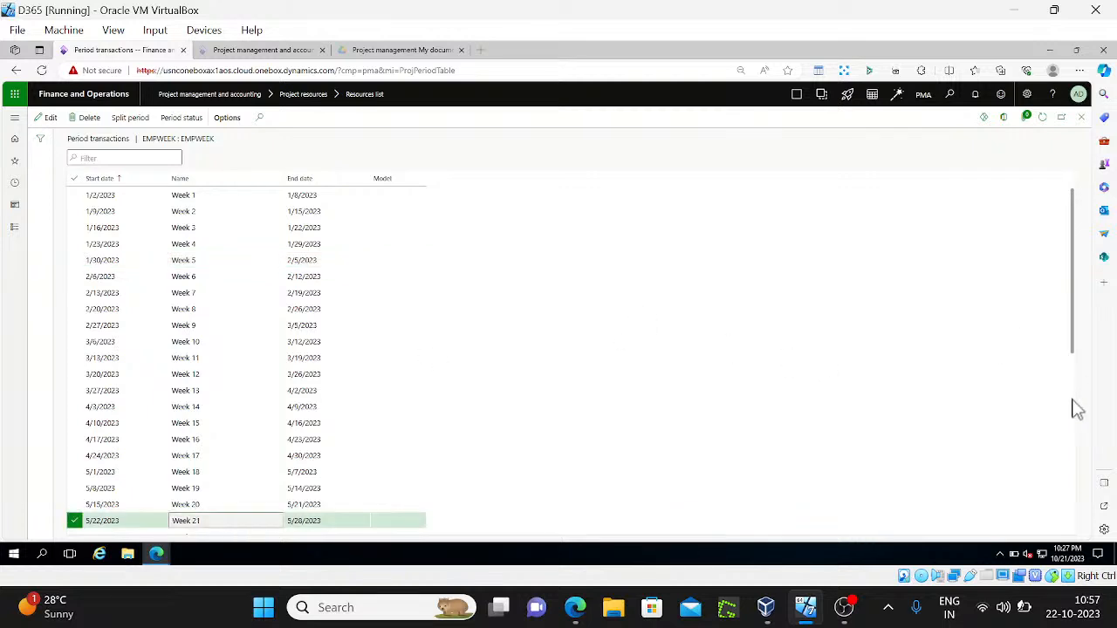
scroll(1077, 410, down, 5)
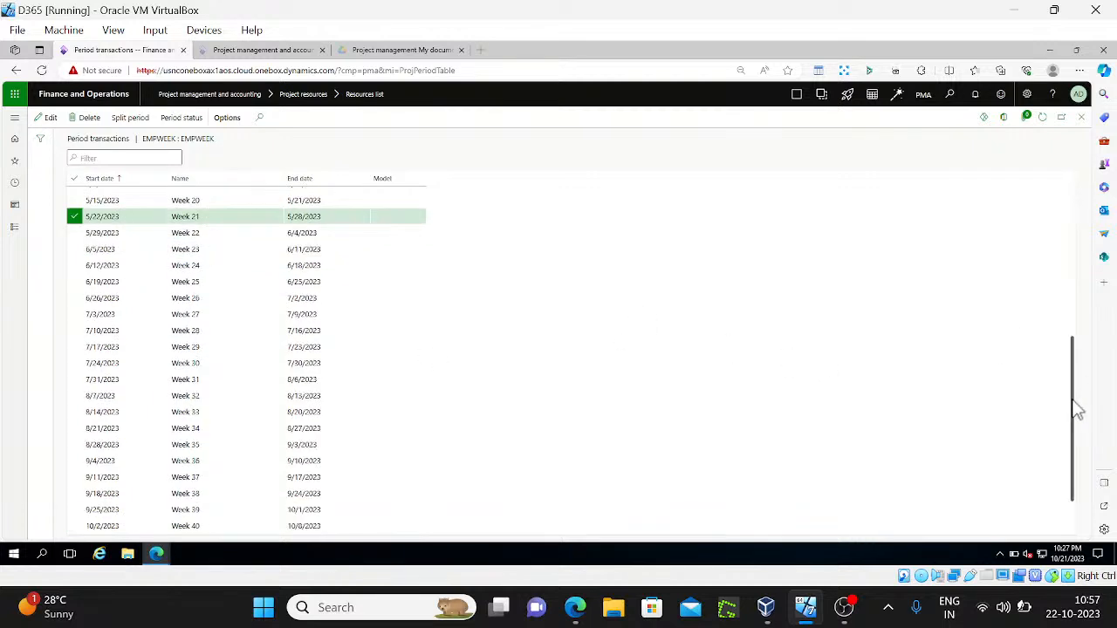
click(195, 445)
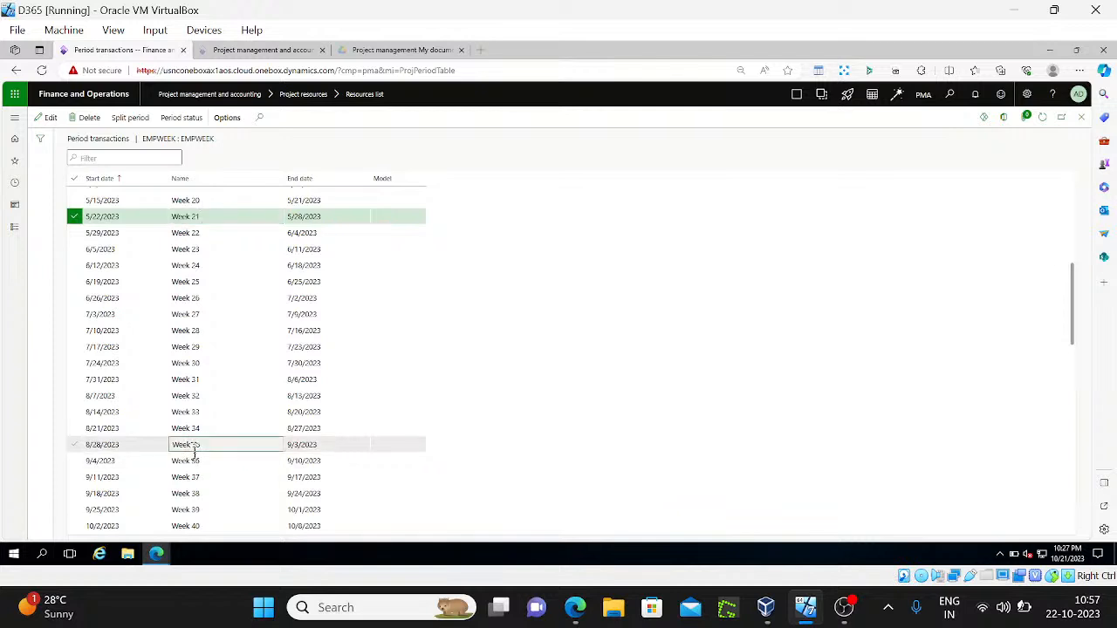
click(130, 118)
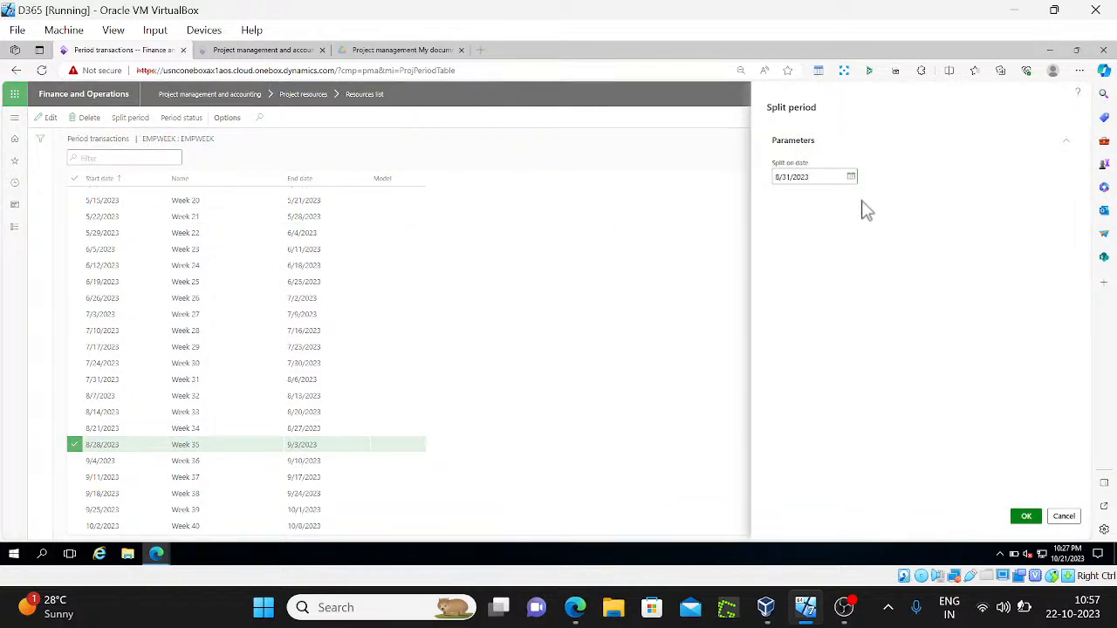
click(1027, 516)
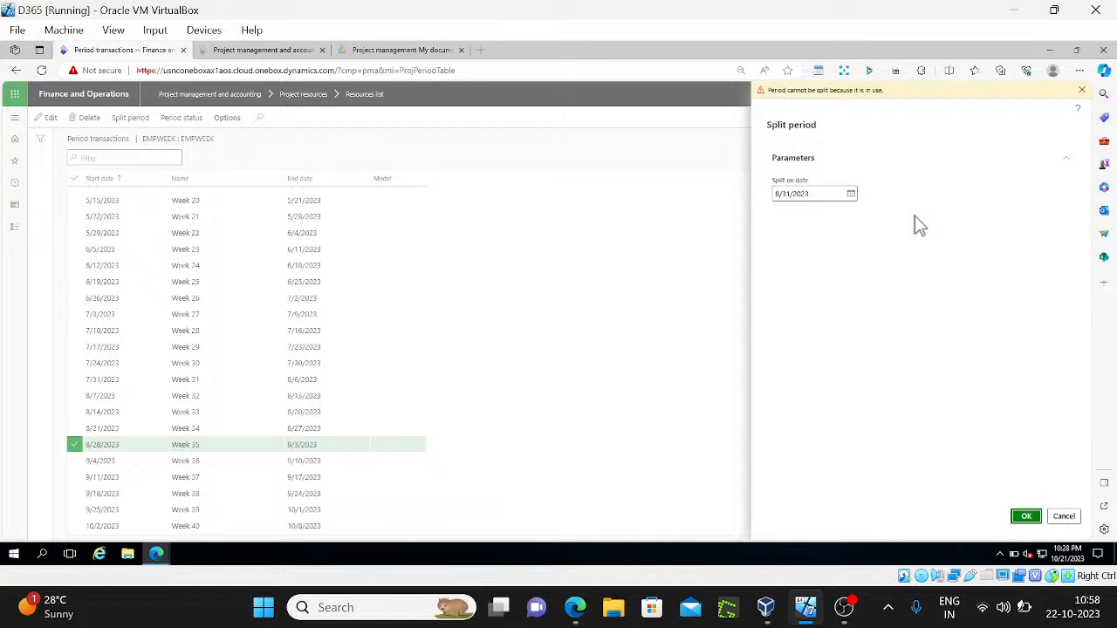
Retry the Week 35 split on 9/1/2023, read and dismiss the warnings, then cancel
click(851, 194)
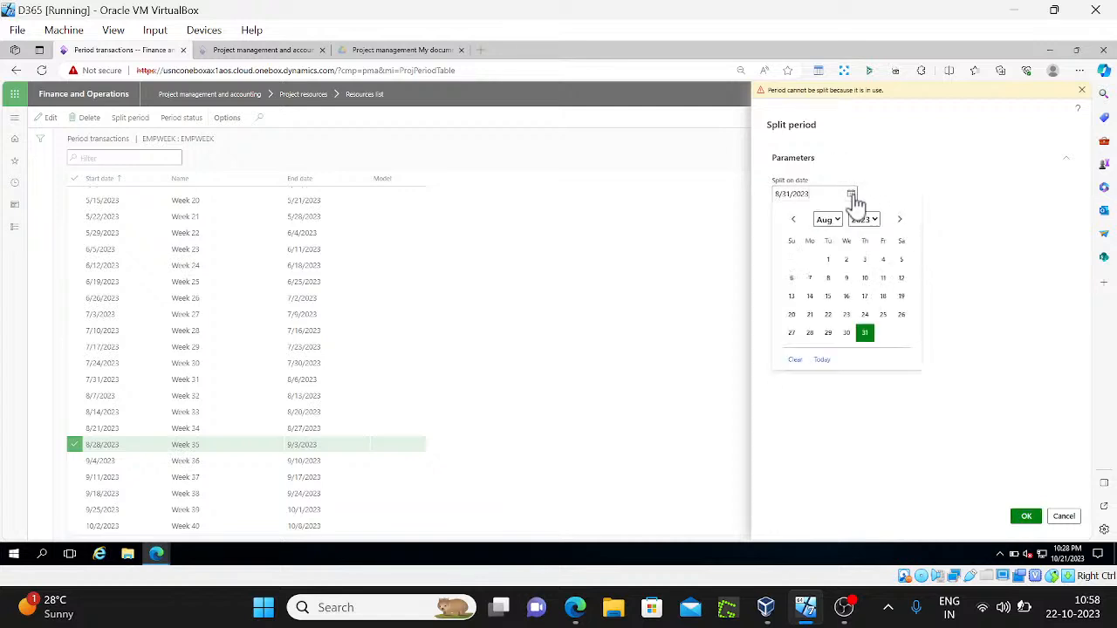
click(898, 220)
click(884, 261)
click(1025, 516)
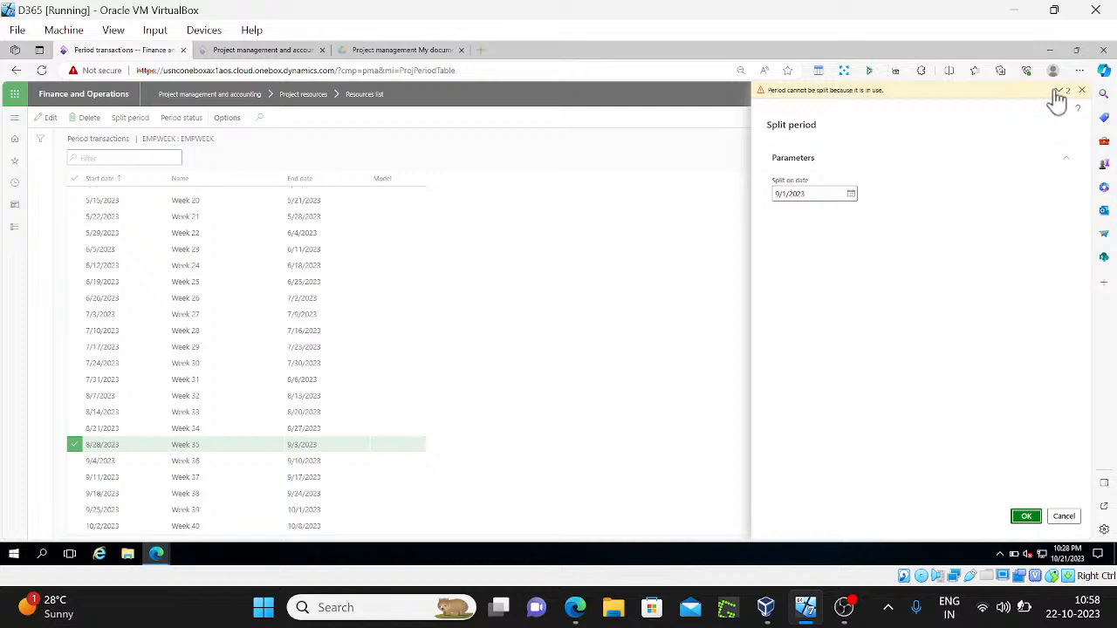
click(1063, 91)
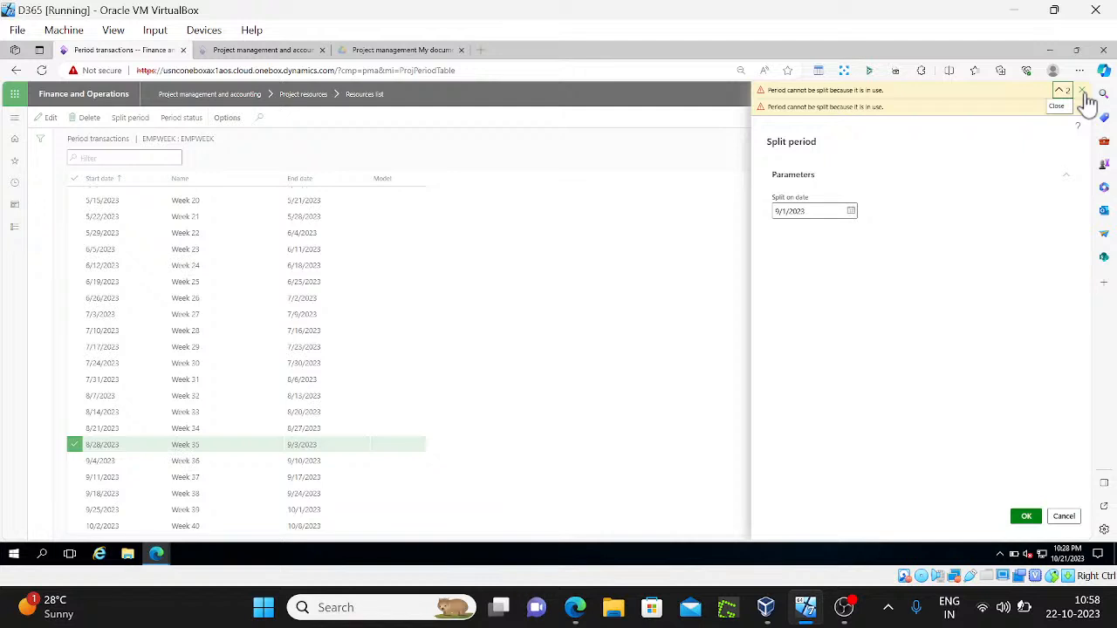
click(1081, 91)
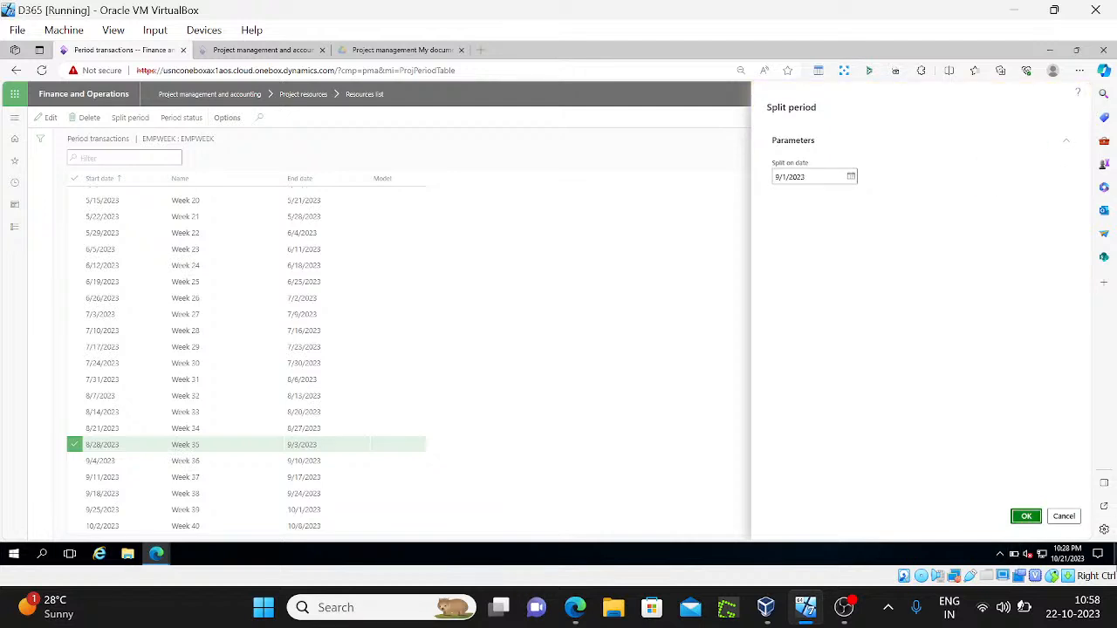
click(1064, 516)
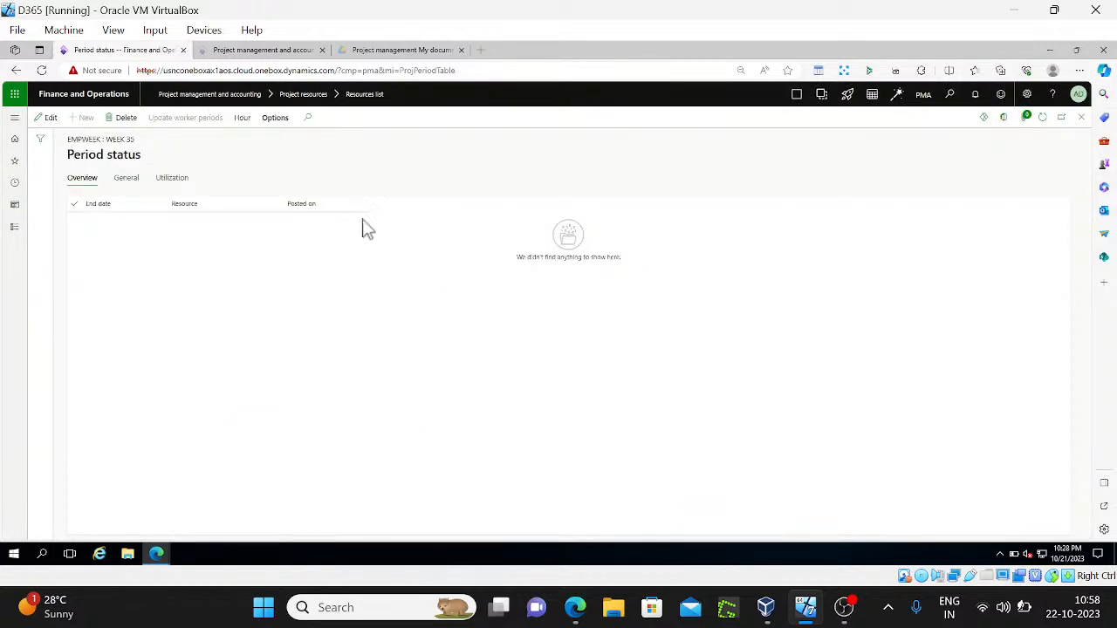
Put the period list in edit mode and retry splitting Week 35 on 8/31/2023
key(Escape)
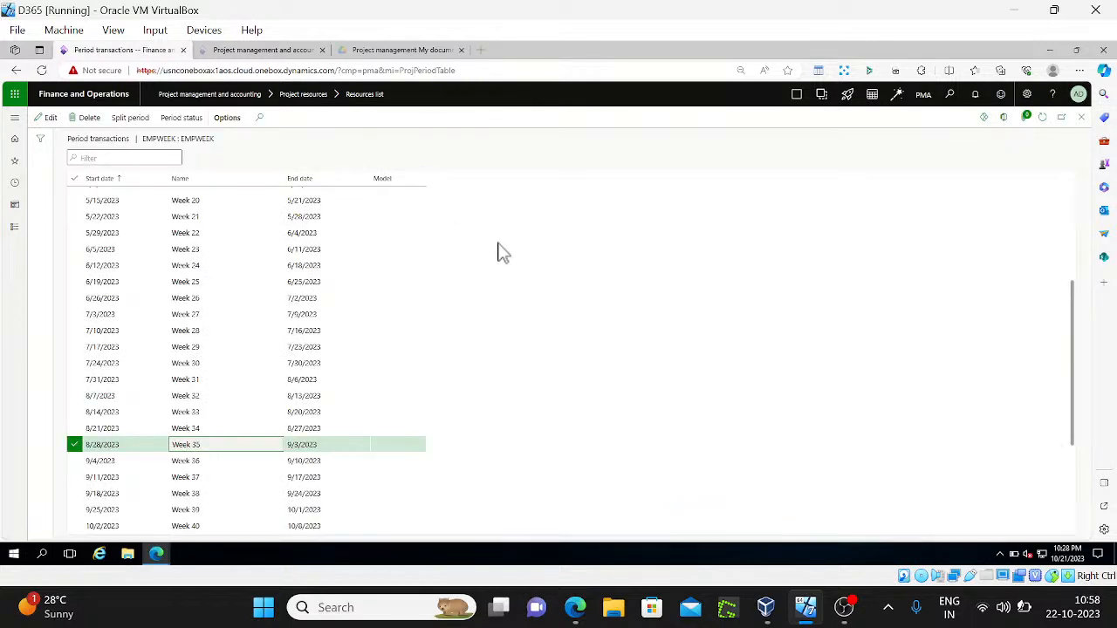
click(50, 118)
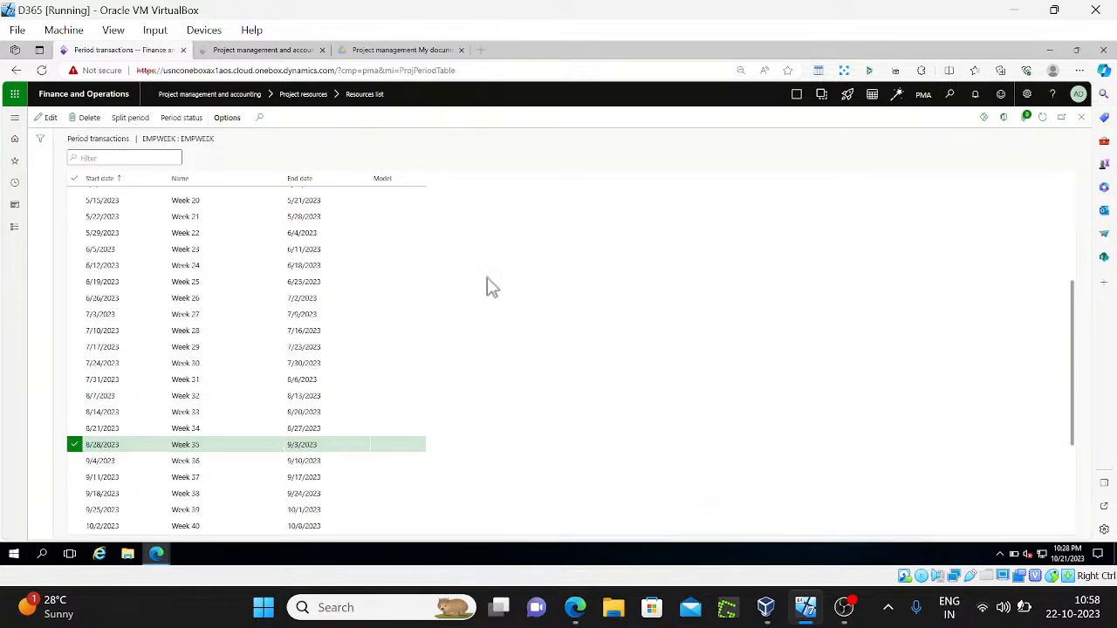
click(133, 118)
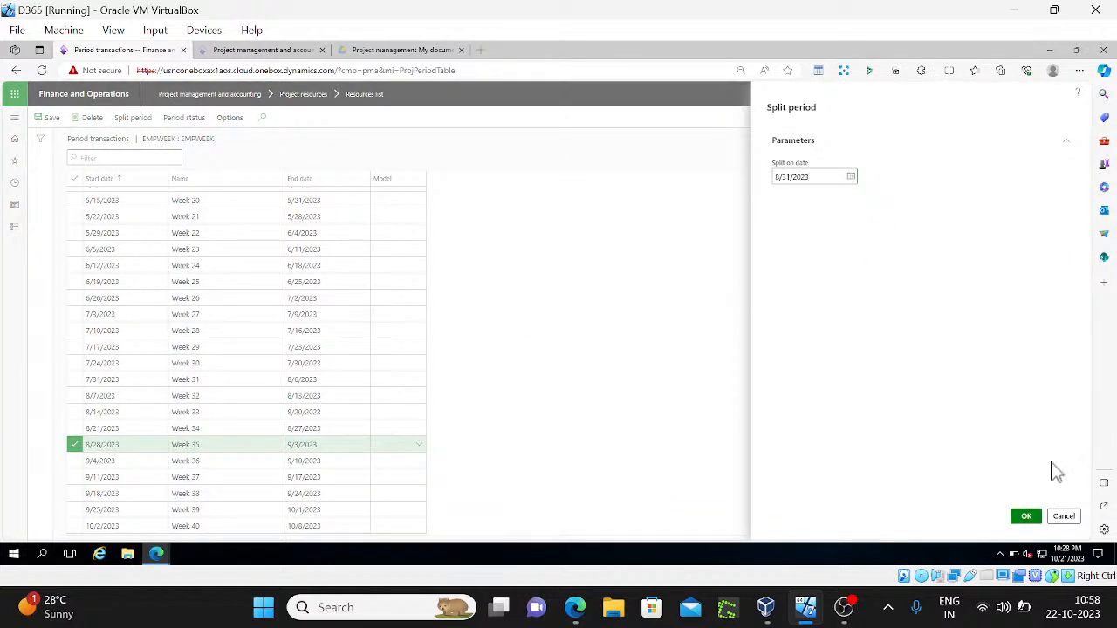
click(1026, 516)
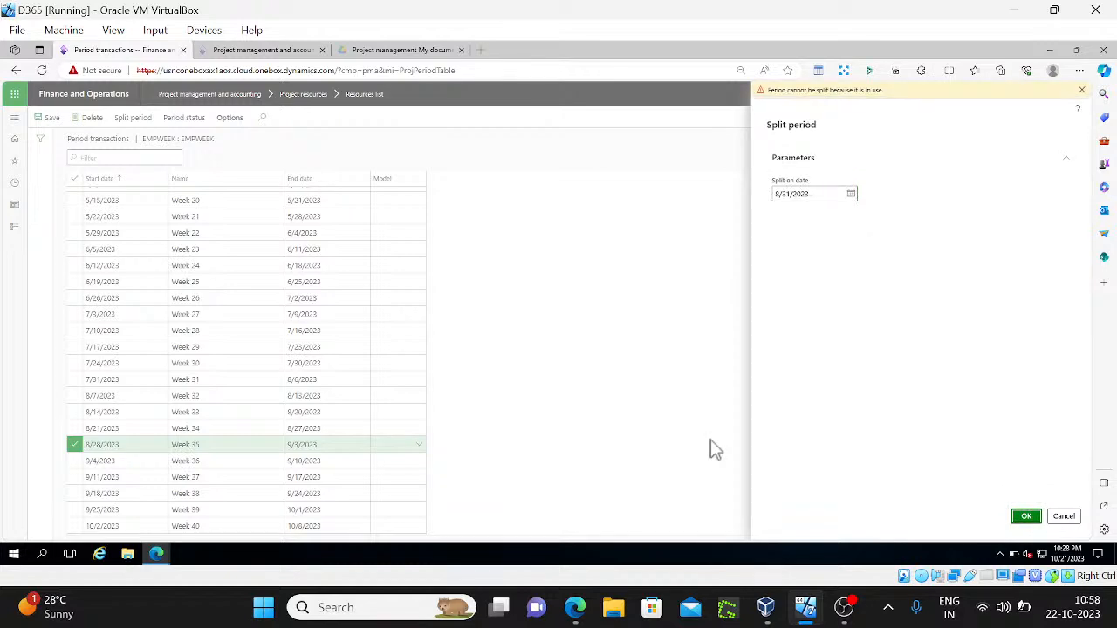
click(1066, 518)
Check Week 35's empty Model lookup, cancel another split, and move to the Google Docs notes
click(418, 450)
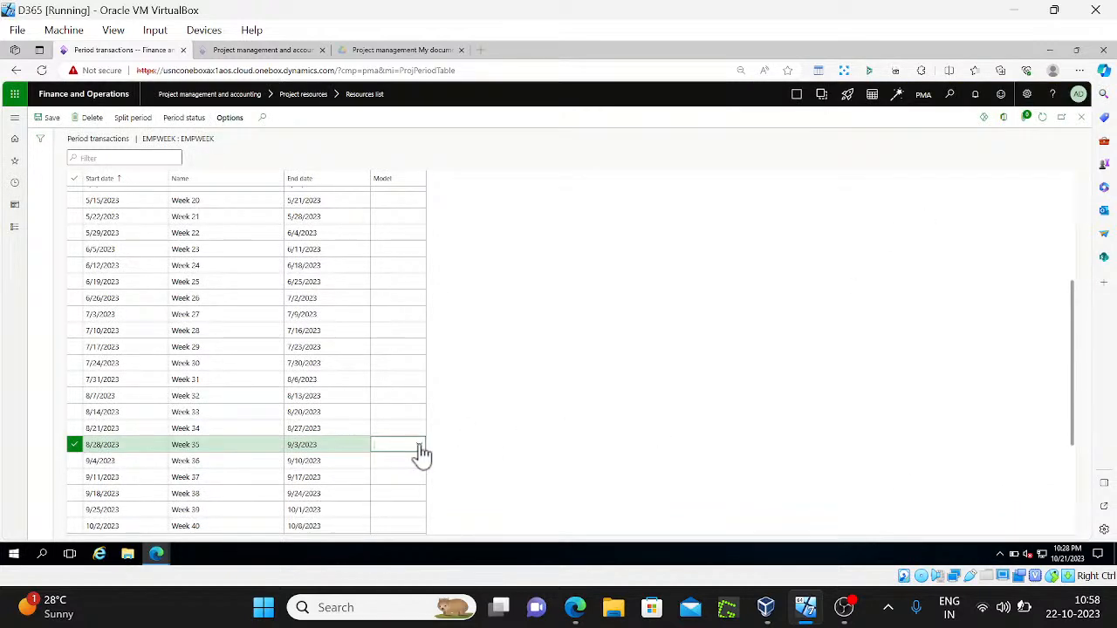
click(419, 447)
click(766, 236)
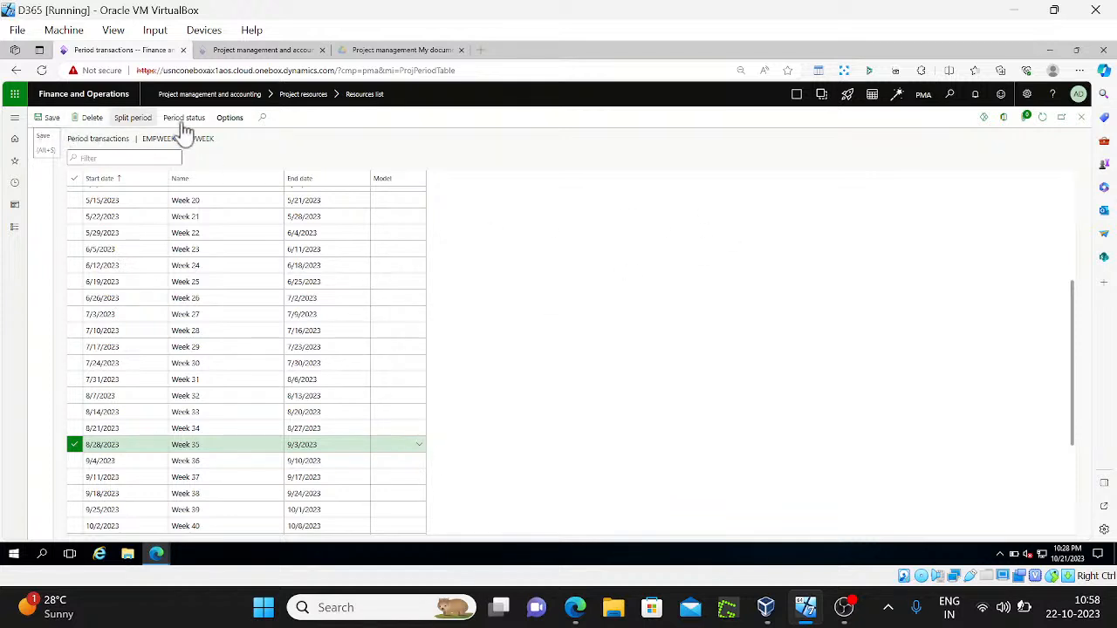
click(133, 117)
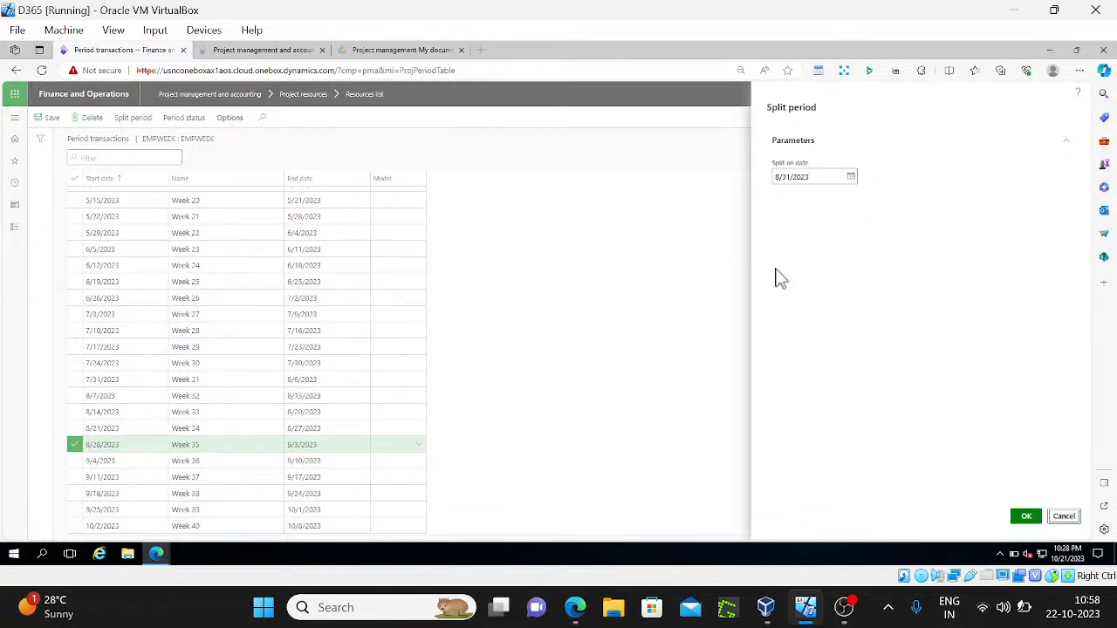
click(1069, 517)
key(alt+Tab)
key(Down)
key(Down)
key(Down)
key(Down)
key(Down)
key(Down)
key(Down)
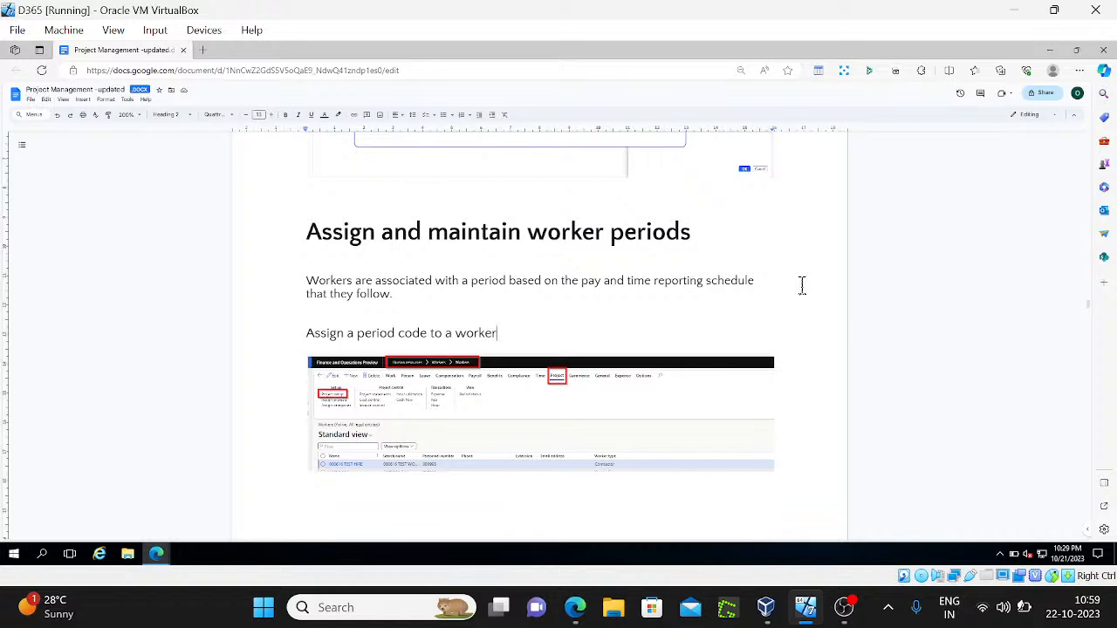
Read the notes from 'Assign a period code to a worker' to 'Generate periods for period types'
key(Down)
key(Down)
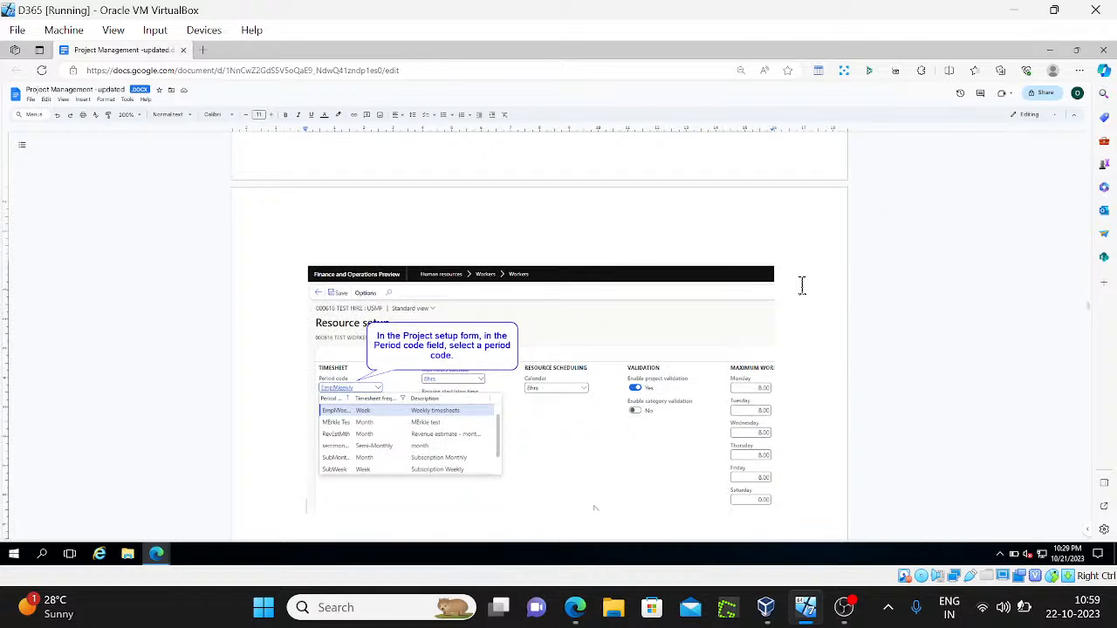
key(Up)
key(Up)
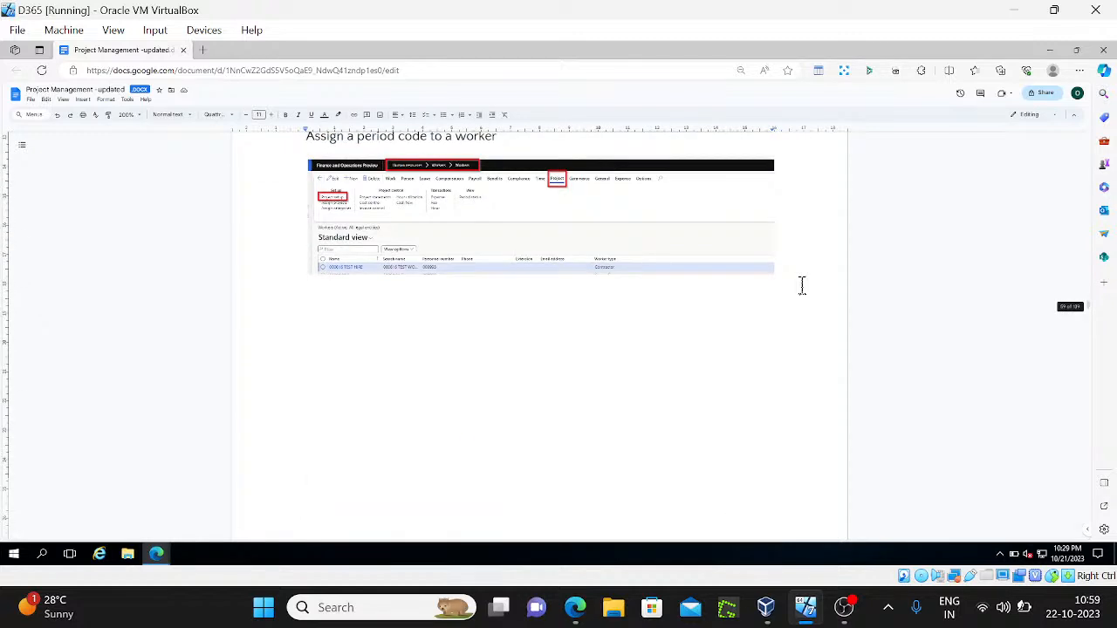
key(Down)
key(Down)
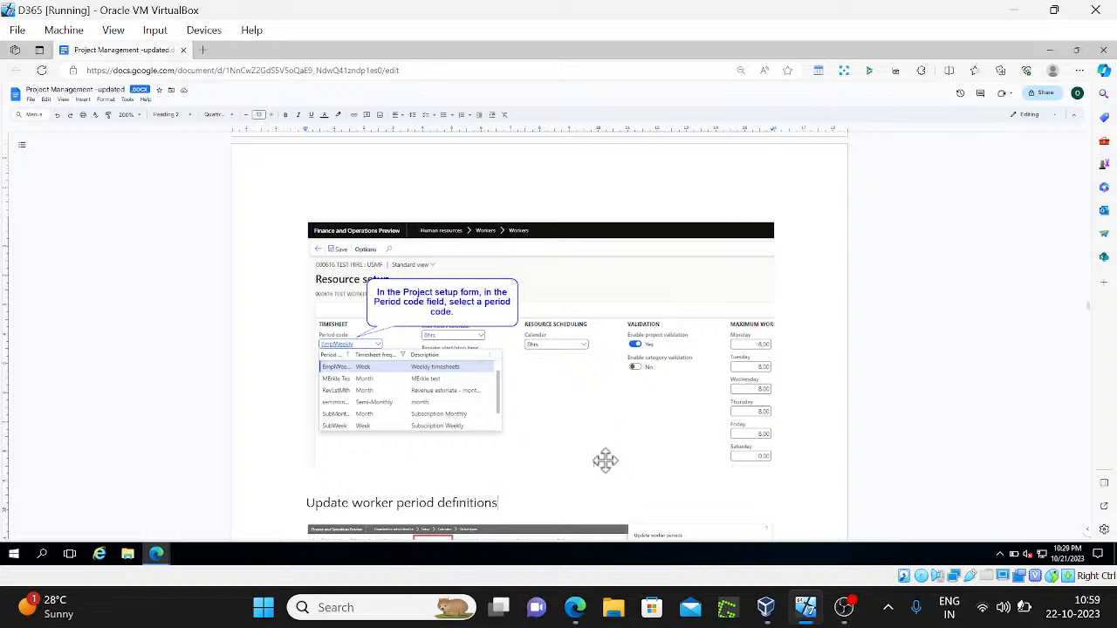
key(Down)
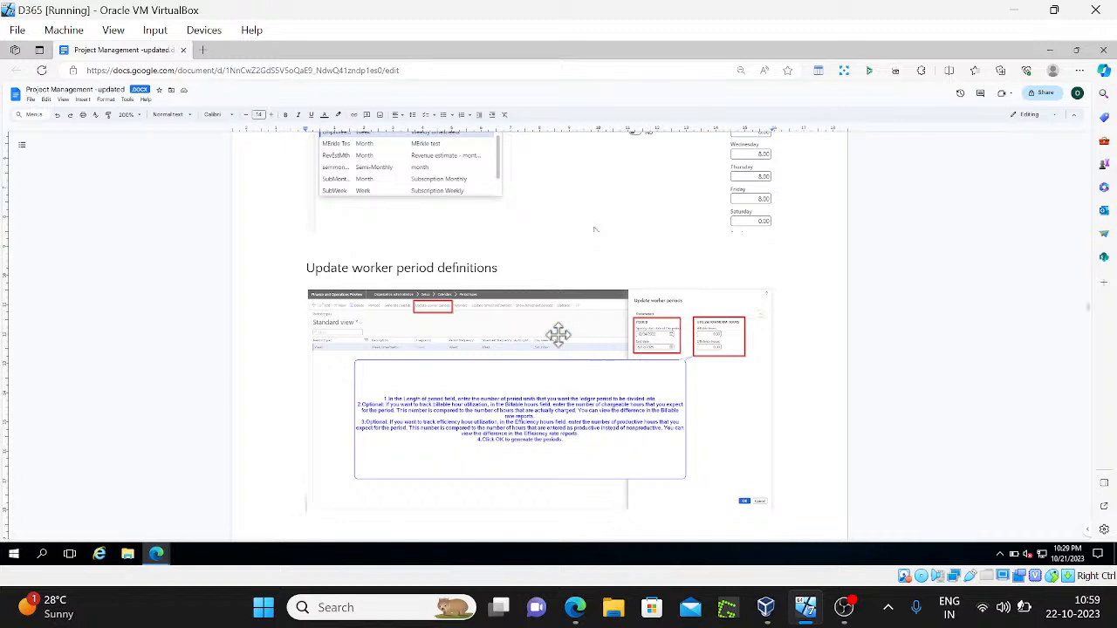
key(Down)
key(Up)
key(Down)
key(Down)
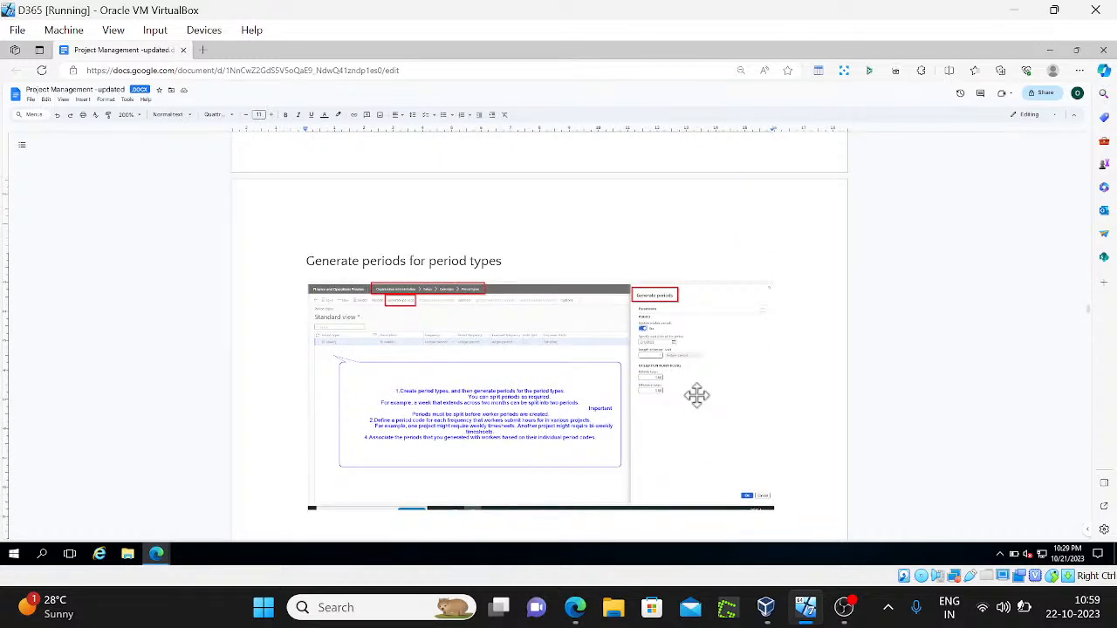
Read the Split a period and View worker period status sections down to 'Project validation :-'
key(Down)
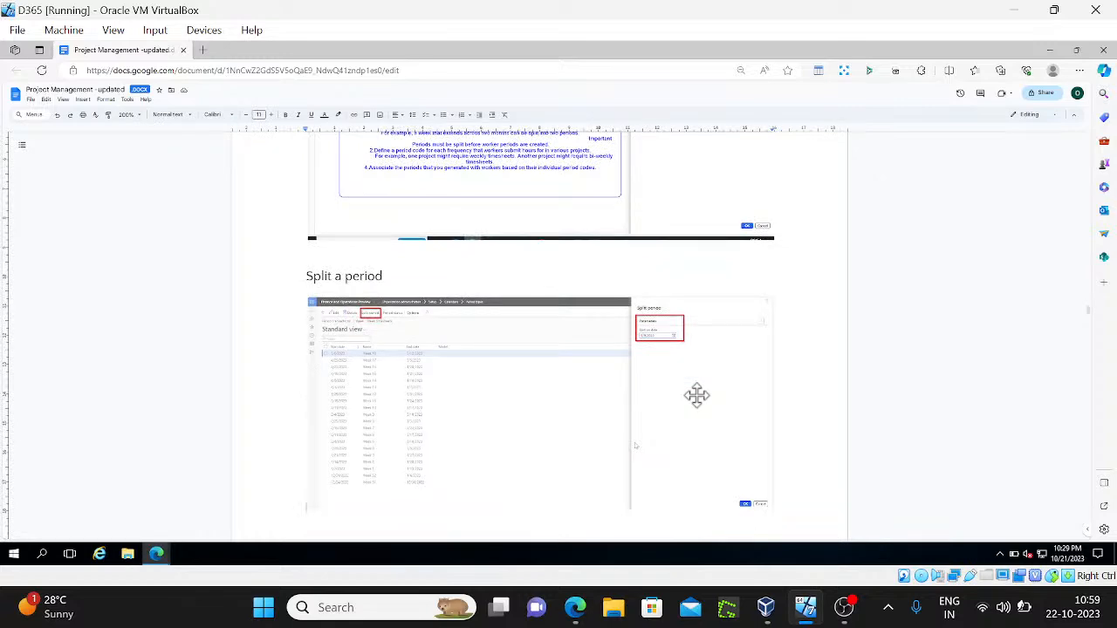
key(Down)
key(Down)
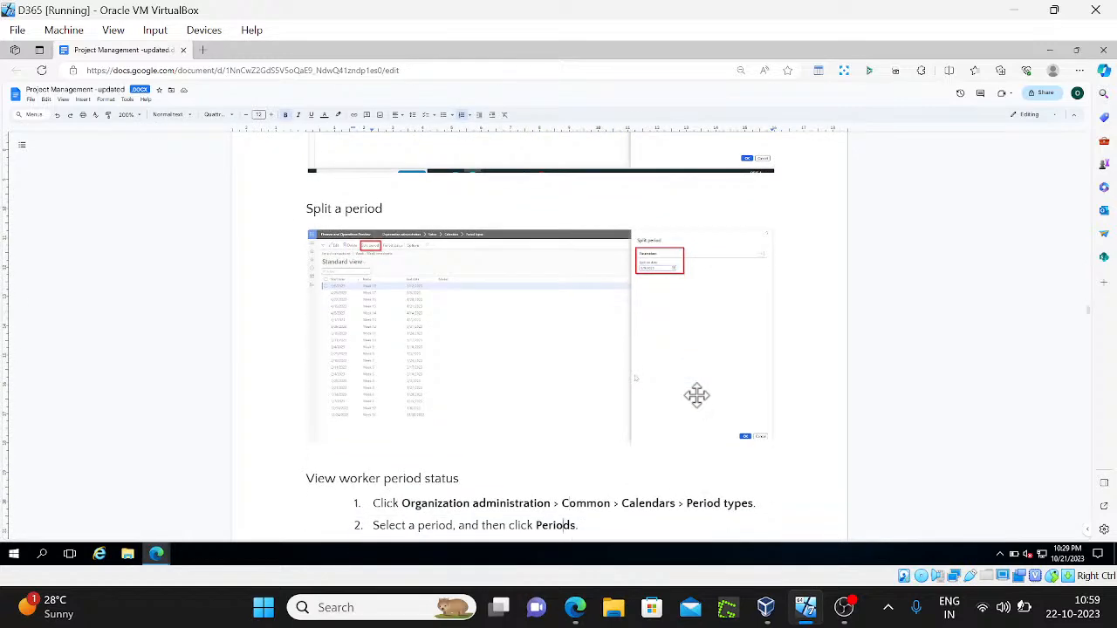
key(Down)
key(Down)
key(Down)
key(Down)
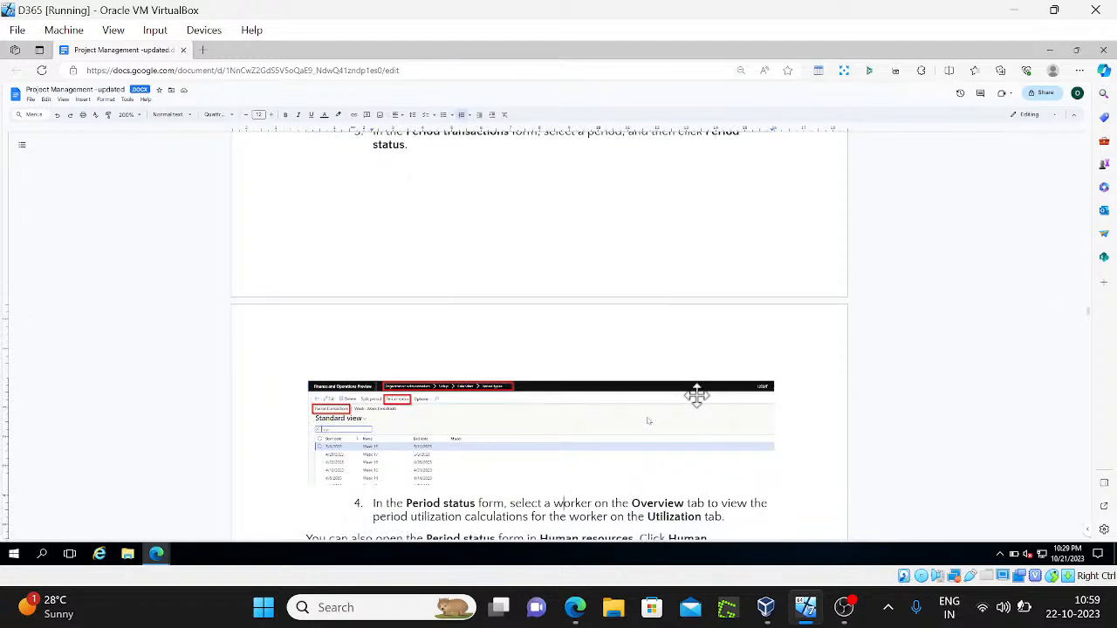
key(Up)
key(Up)
key(Up)
key(Up)
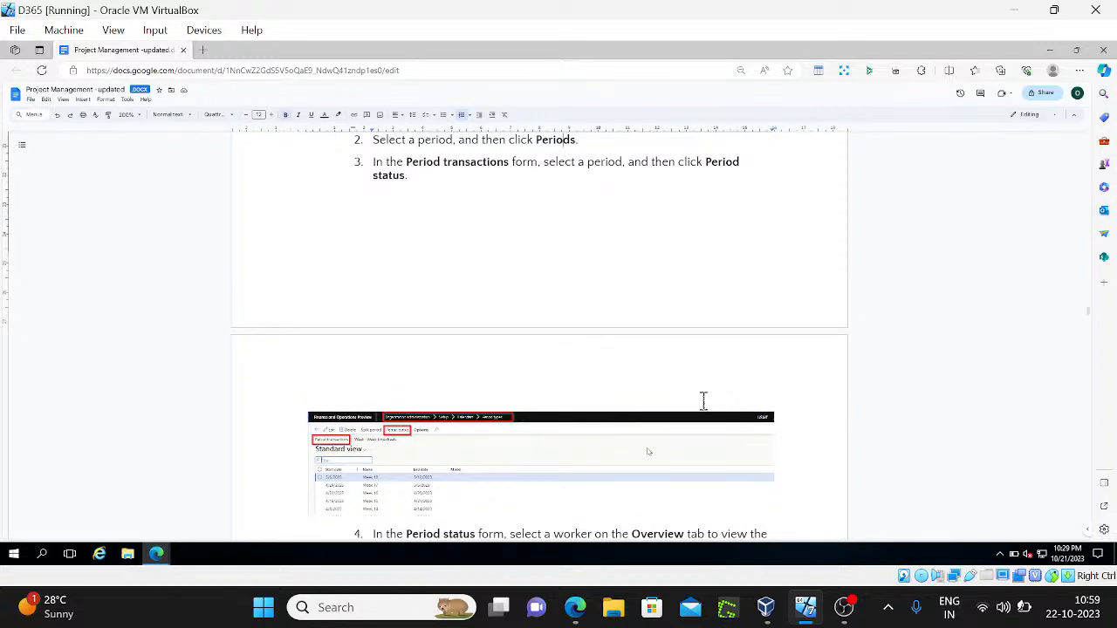
key(Down)
key(Down)
key(Down)
key(Down)
key(Down)
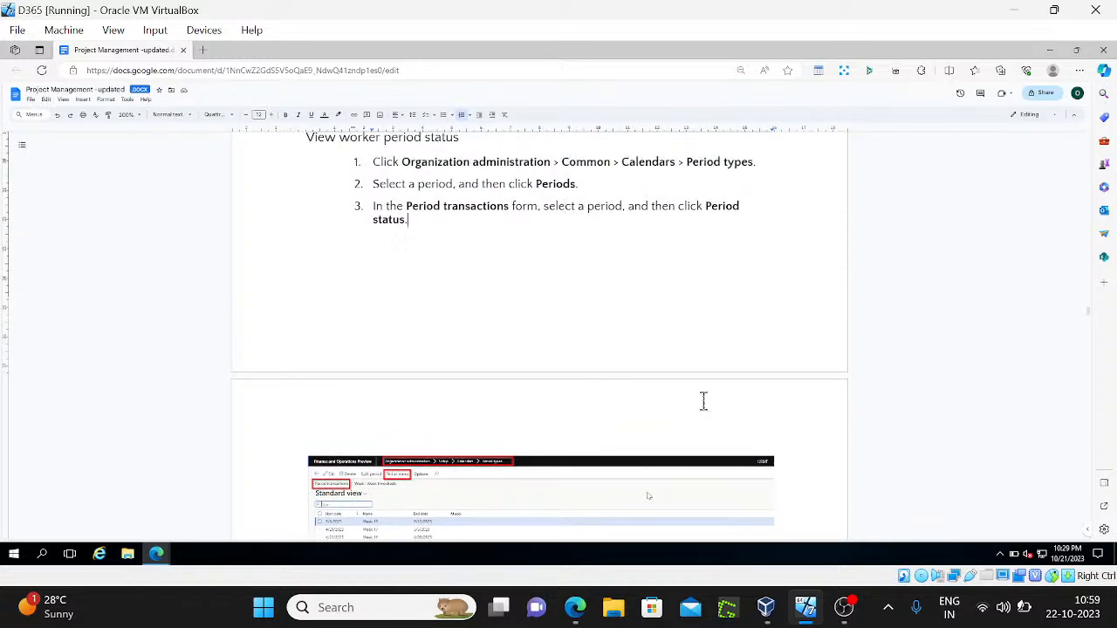
key(Down)
key(Down)
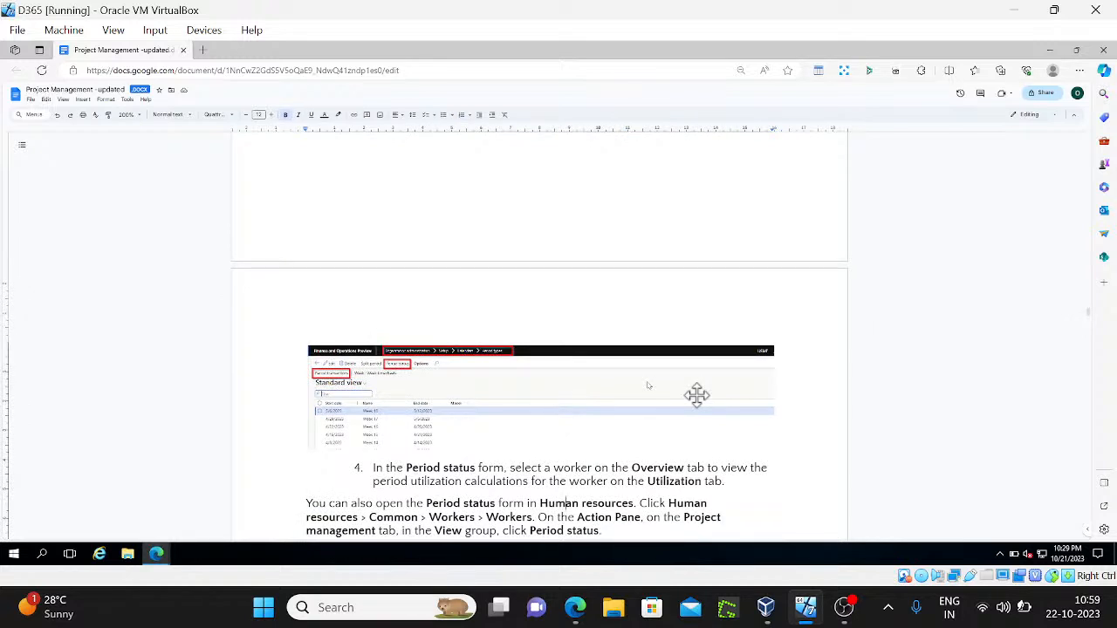
key(Down)
key(Down)
key(Down)
key(Down)
key(Down)
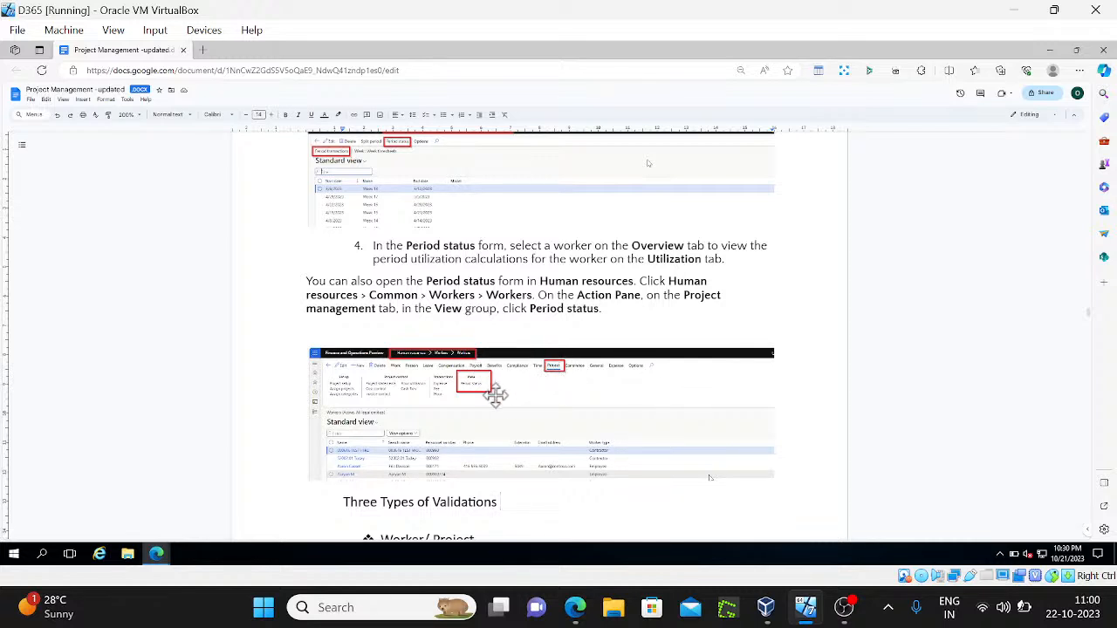
key(Down)
key(Down)
key(Down)
key(Down)
key(Down)
key(Down)
key(Down)
key(Down)
key(Down)
key(Down)
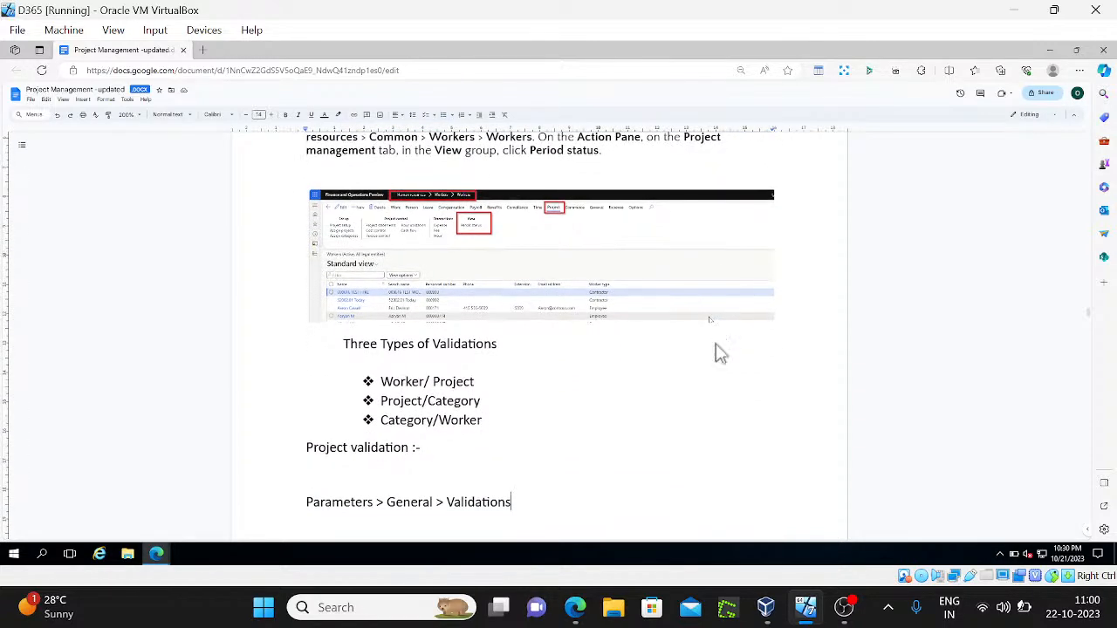
key(Down)
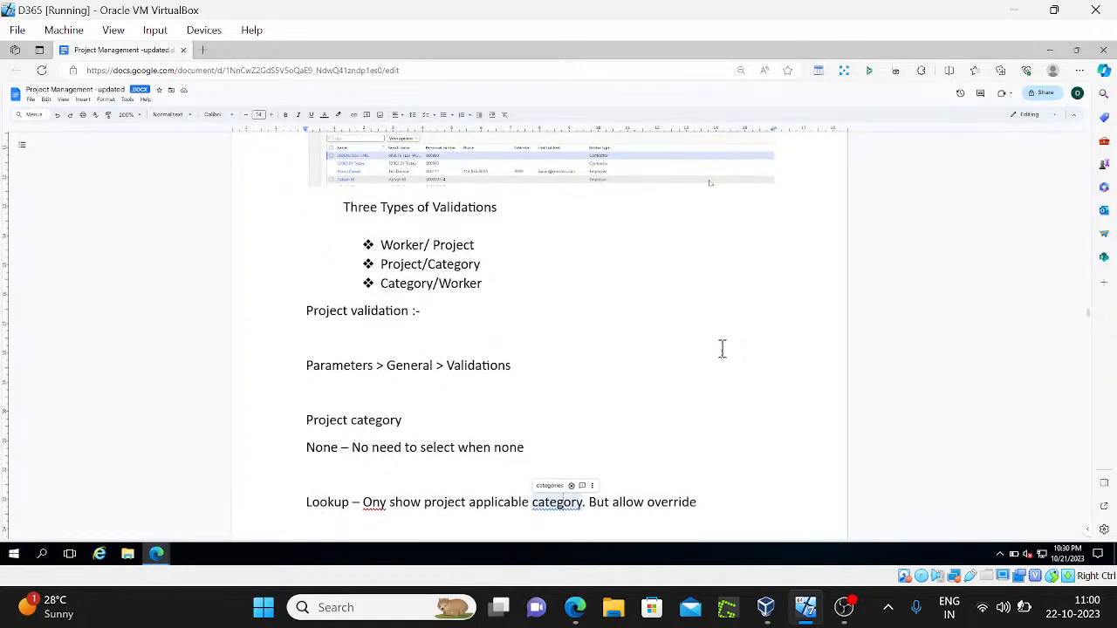
key(Down)
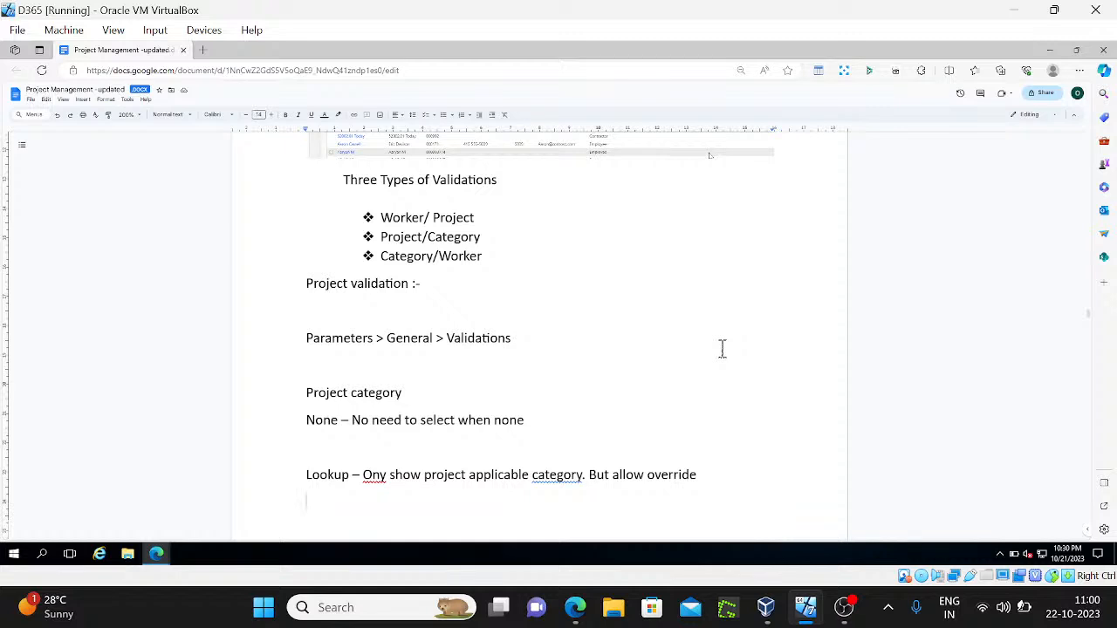
key(Down)
key(Down)
key(Down)
key(Down)
key(Down)
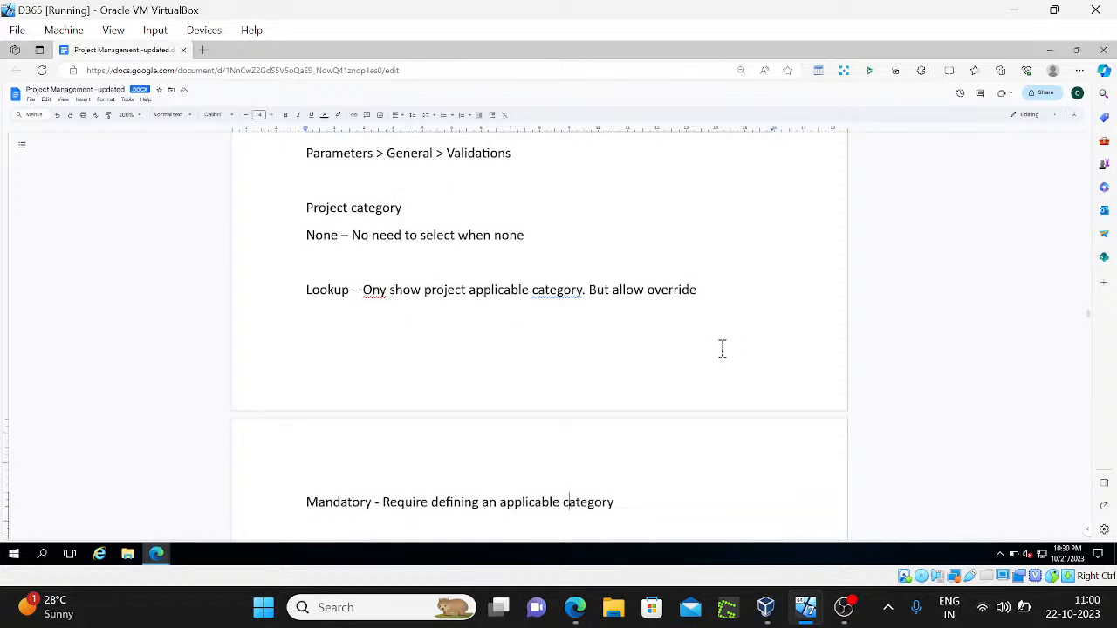
key(Up)
key(Up)
key(Up)
key(Up)
key(Up)
key(Up)
key(Up)
key(Up)
key(Up)
key(Up)
key(Up)
key(Up)
key(Up)
key(Up)
key(Up)
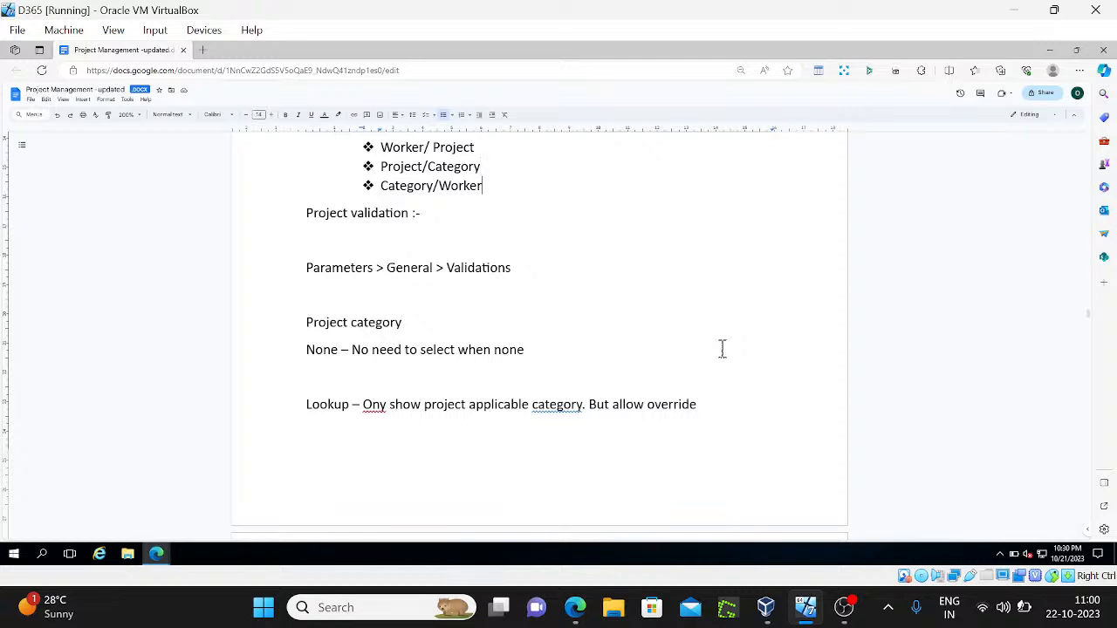
Scroll back up through the notes to revisit the period sections
scroll(722, 349, down, 5)
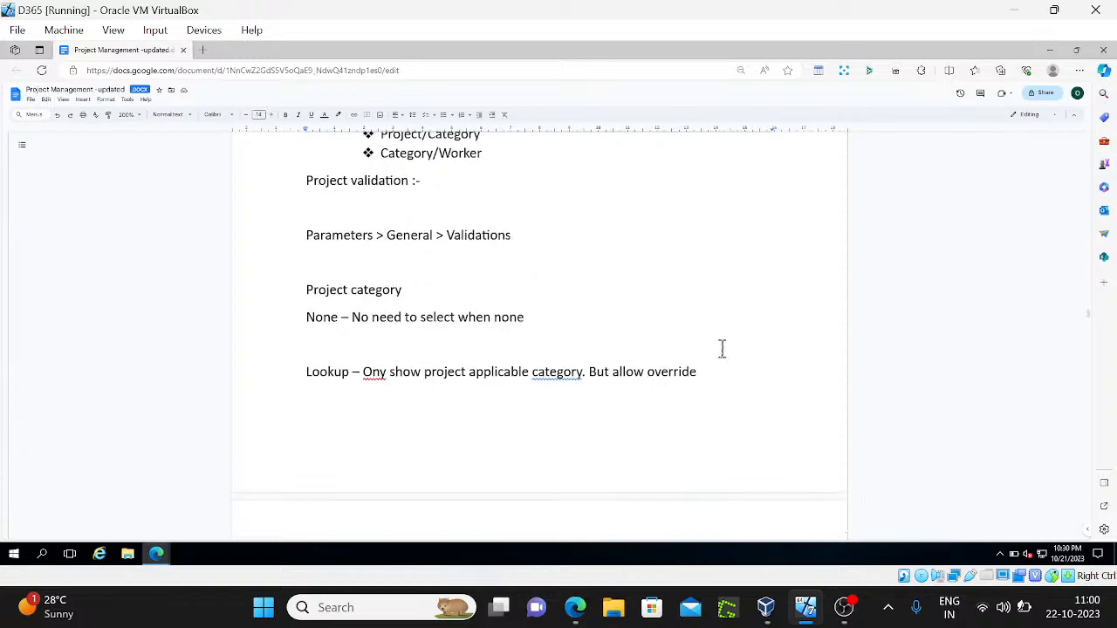
scroll(721, 349, down, 1)
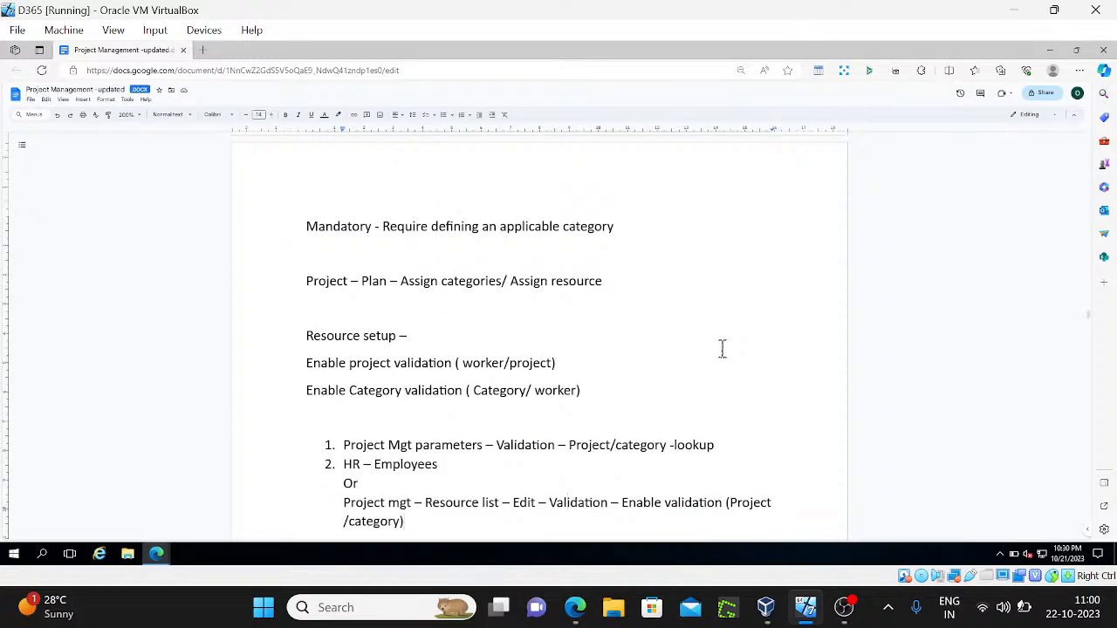
scroll(722, 349, down, 3)
scroll(722, 349, down, 3)
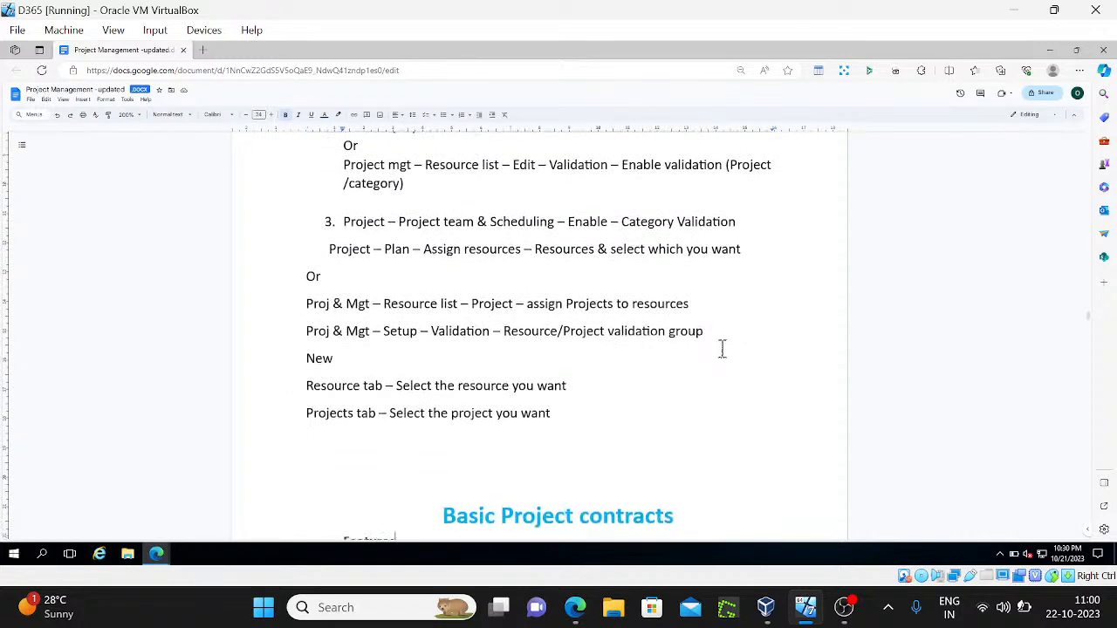
scroll(722, 349, down, 5)
scroll(721, 349, up, 15)
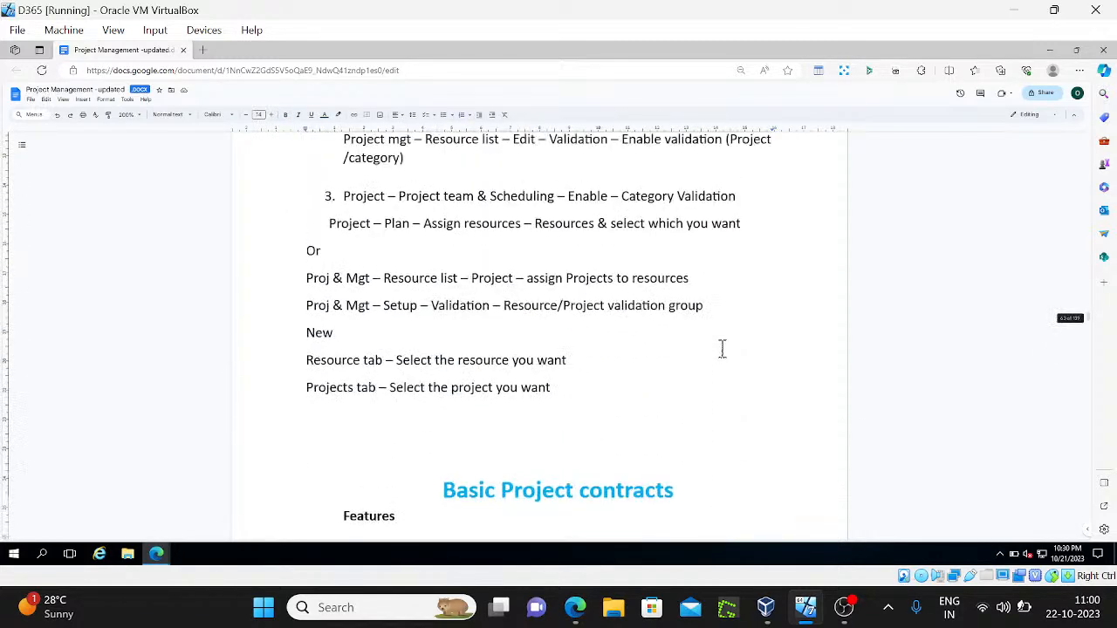
scroll(721, 349, up, 15)
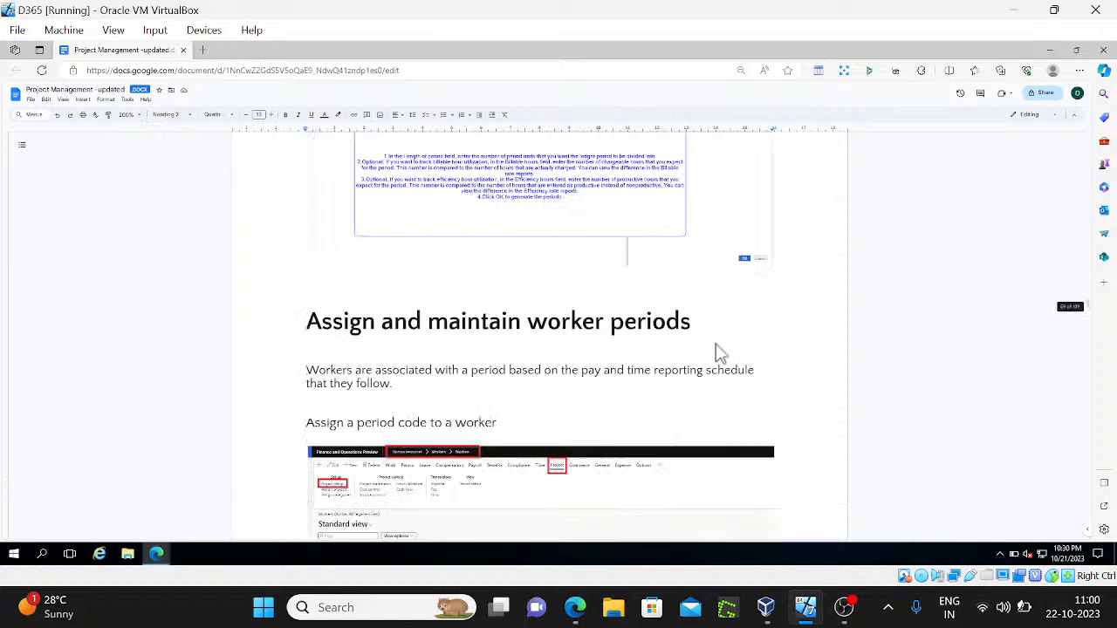
scroll(717, 352, up, 10)
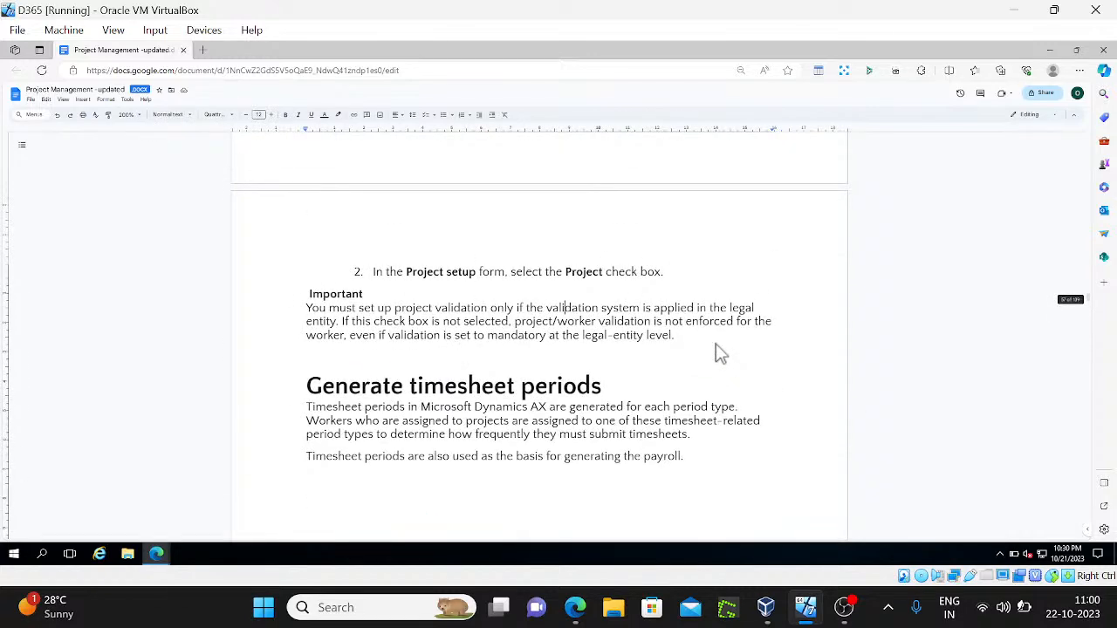
scroll(717, 352, up, 5)
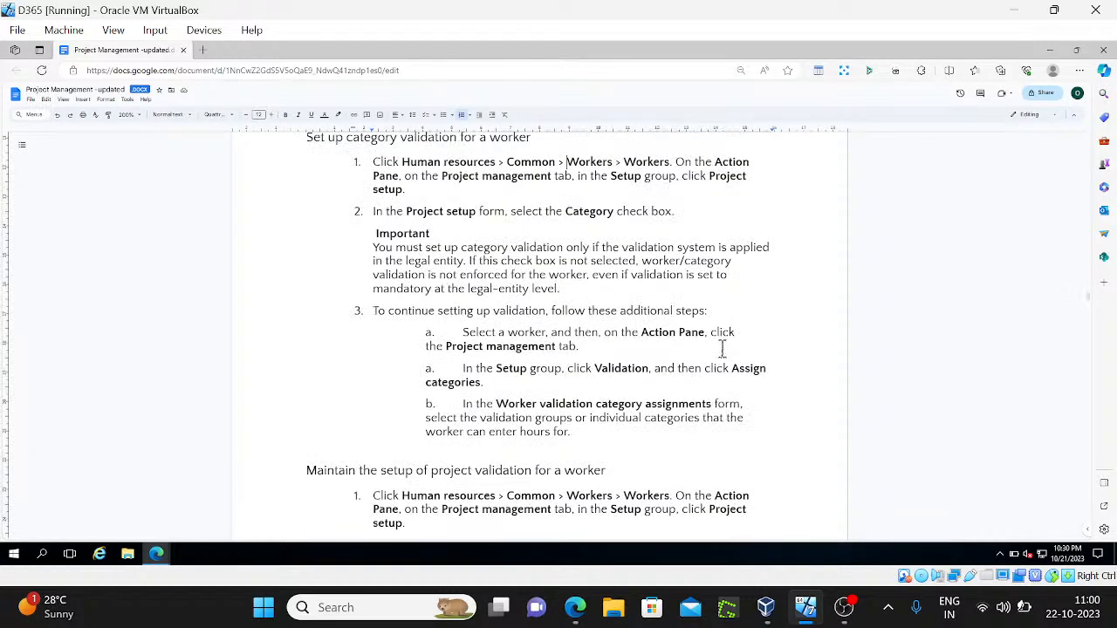
scroll(717, 351, up, 5)
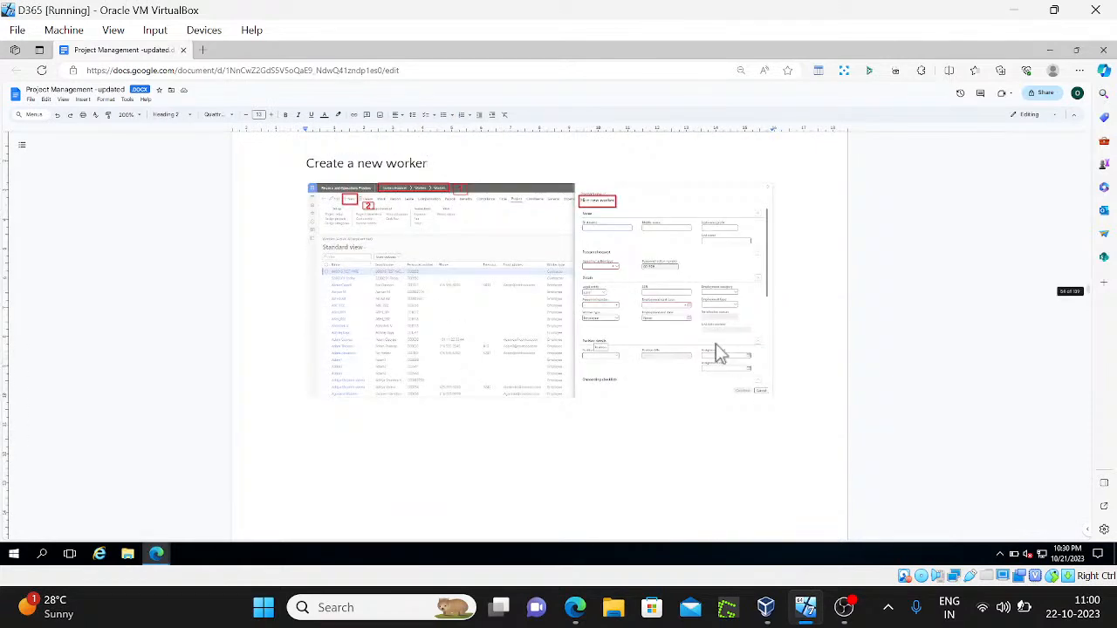
scroll(716, 349, up, 6)
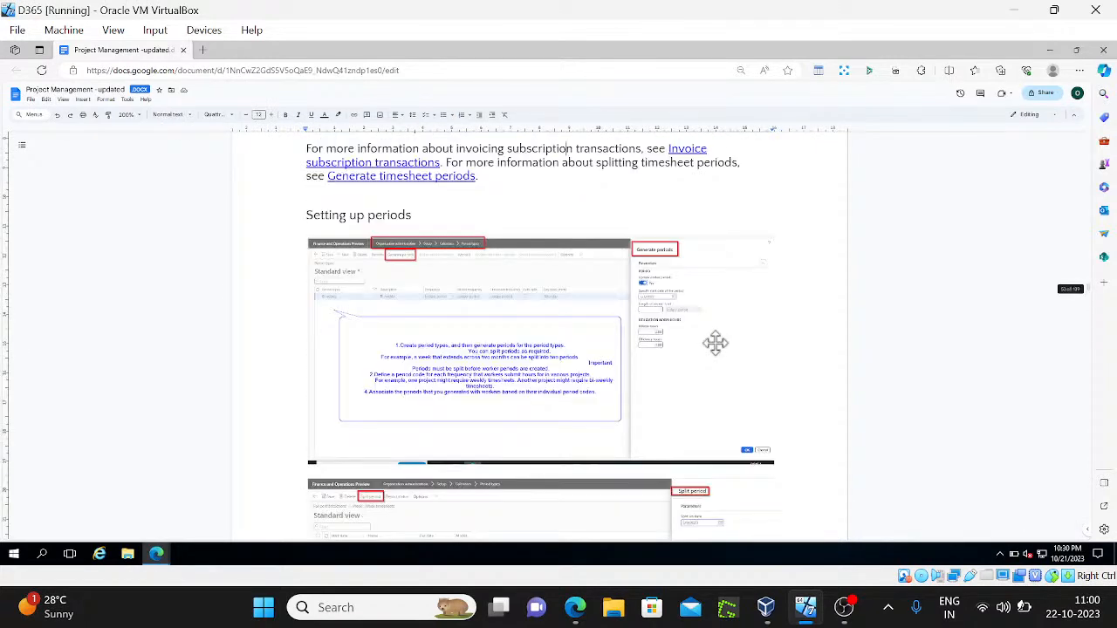
scroll(715, 344, up, 8)
scroll(719, 349, up, 8)
scroll(720, 347, up, 15)
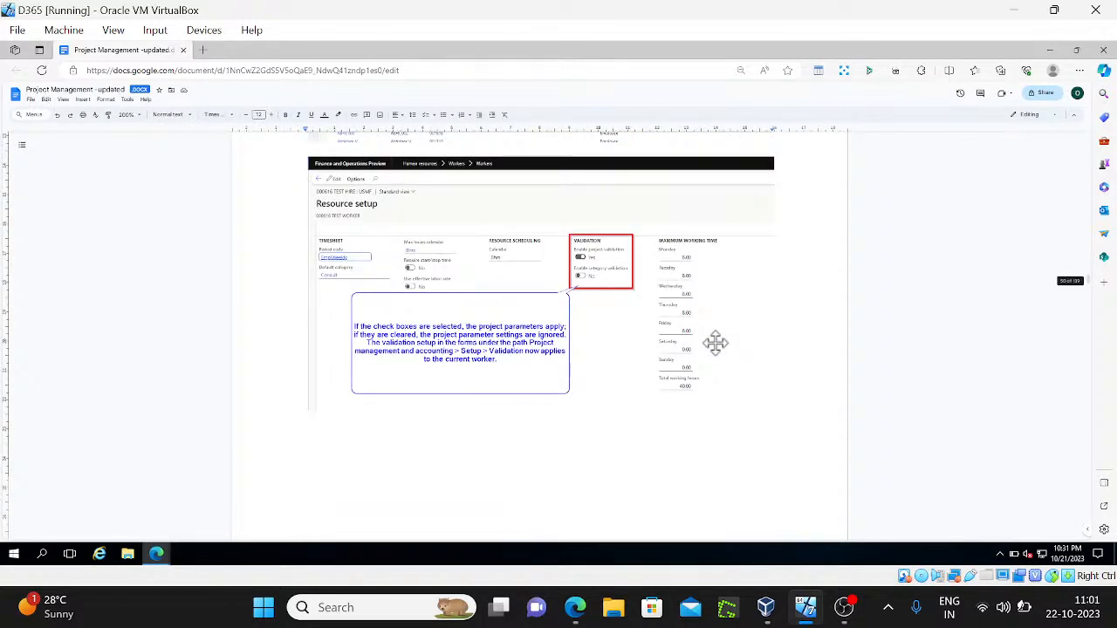
scroll(715, 343, up, 5)
Scroll down past the validation notes to the Basic Project contracts section
scroll(715, 342, down, 2)
scroll(717, 346, down, 10)
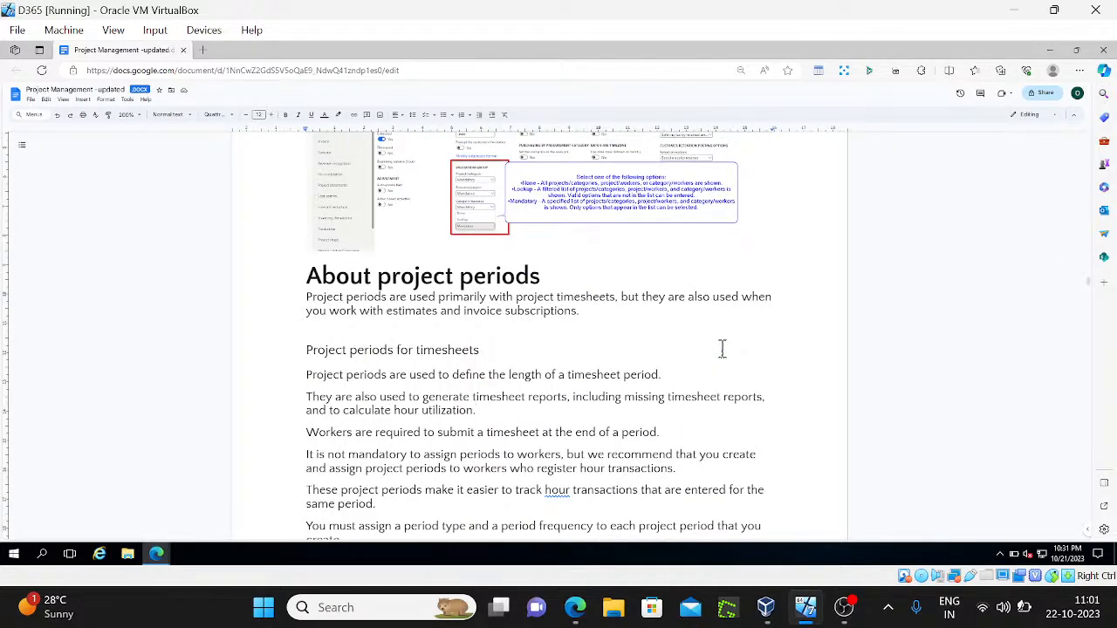
scroll(722, 348, down, 15)
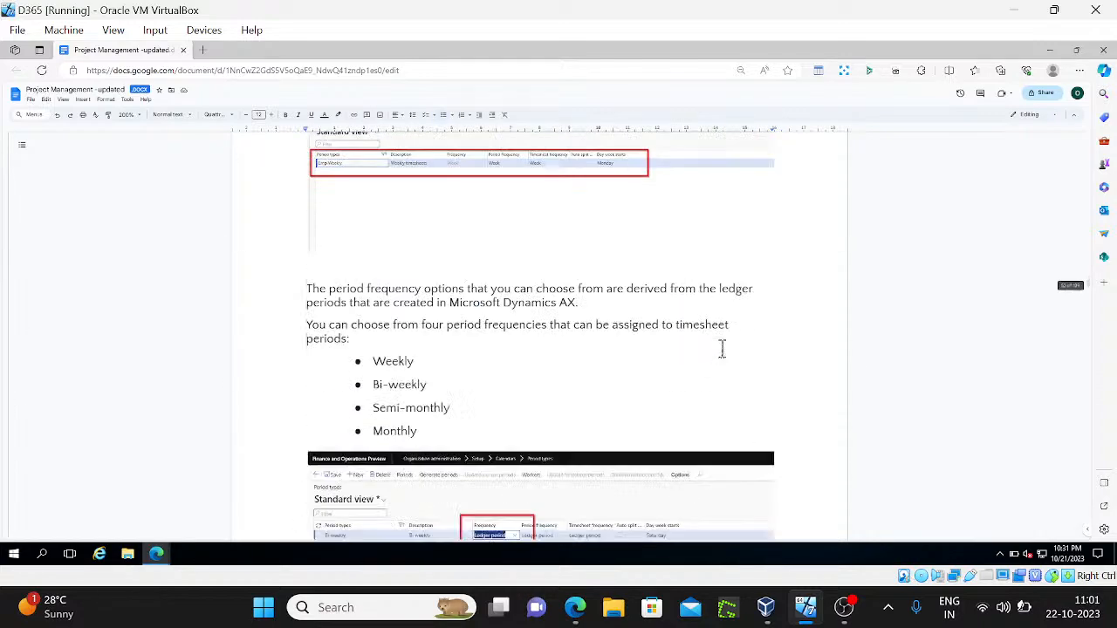
scroll(722, 348, down, 20)
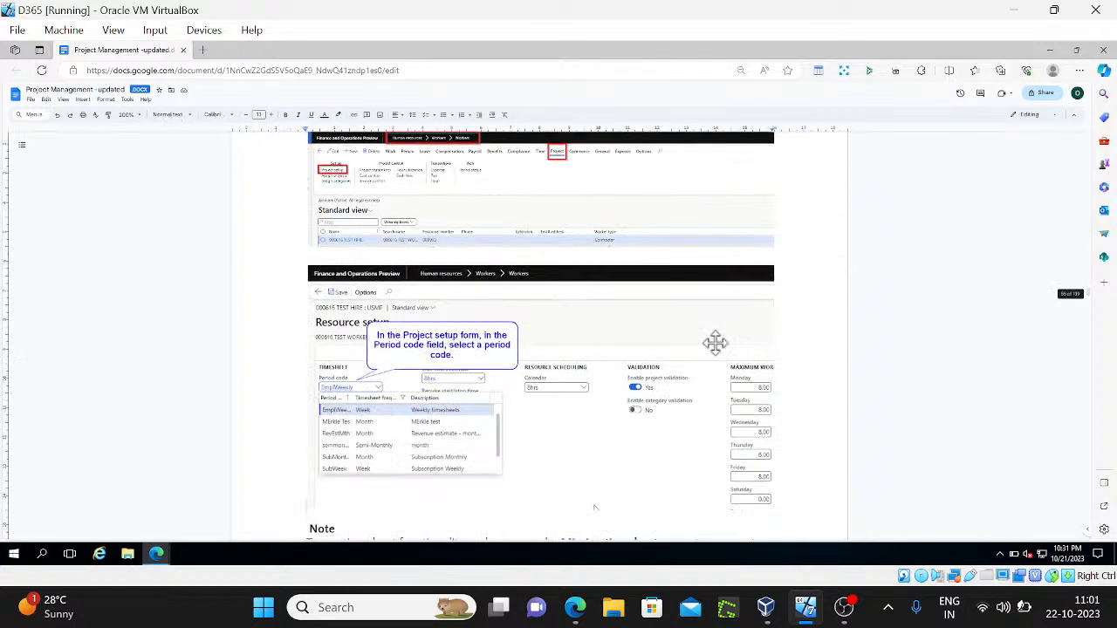
scroll(722, 348, down, 15)
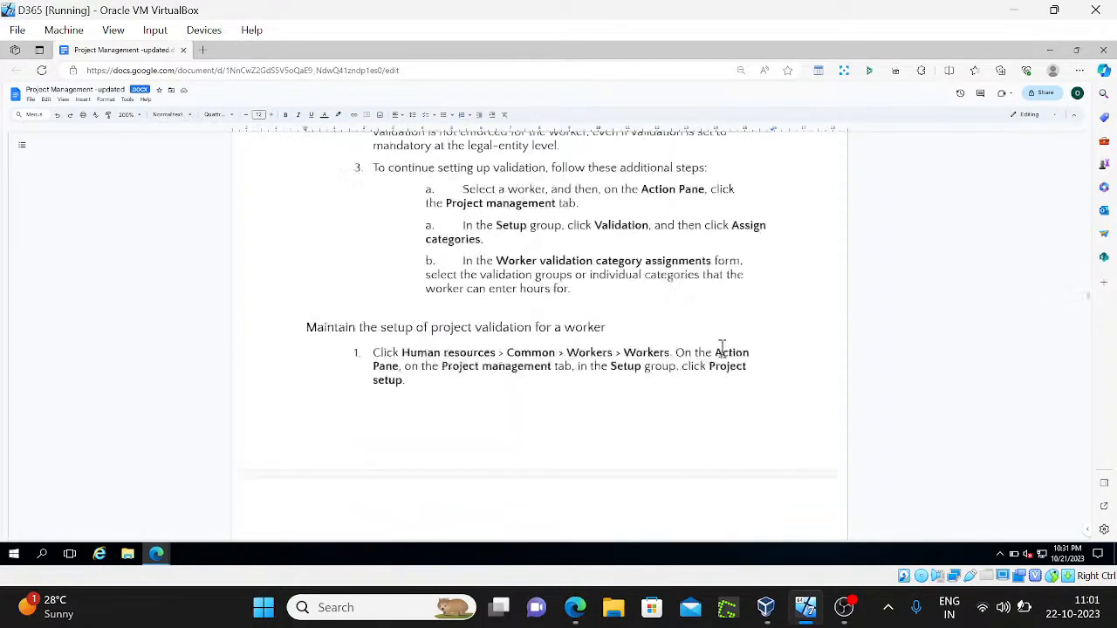
scroll(721, 348, down, 20)
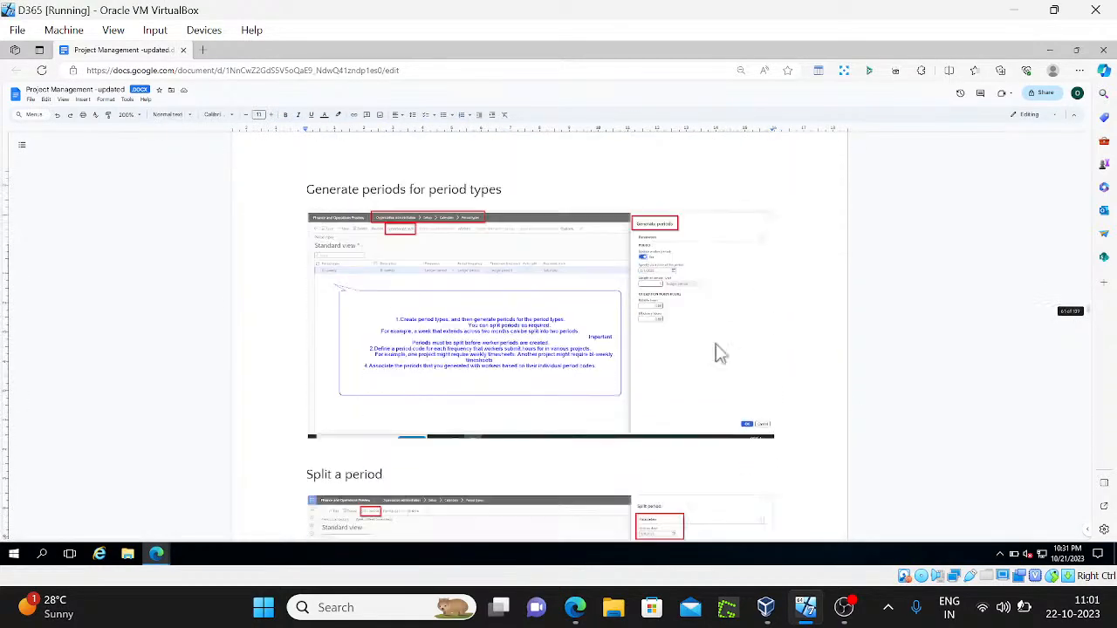
scroll(717, 345, down, 5)
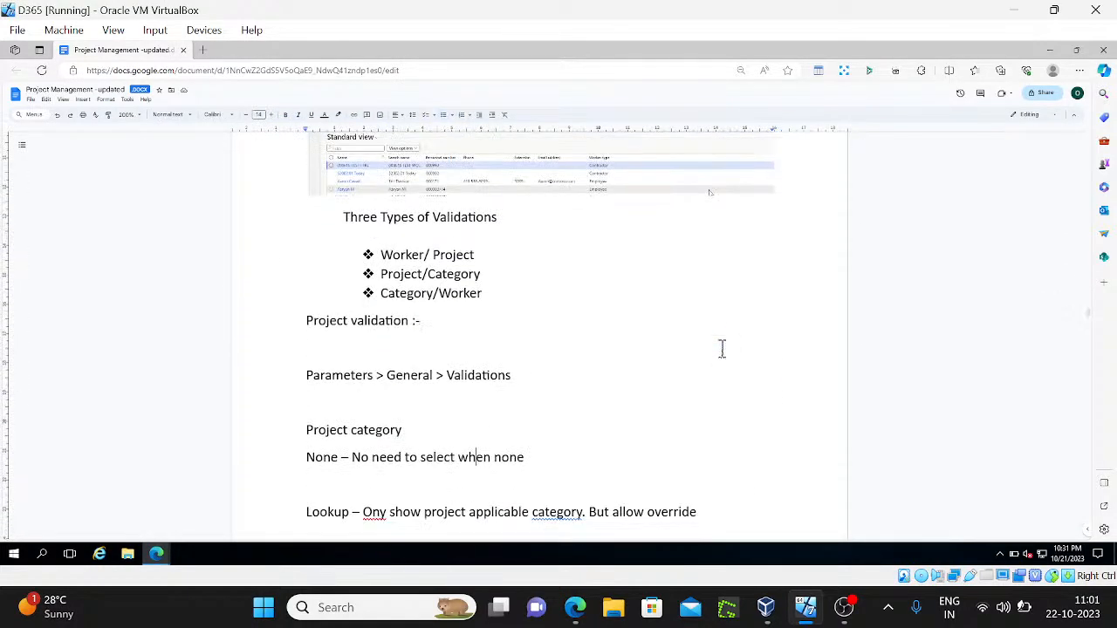
scroll(721, 349, down, 4)
scroll(717, 354, down, 5)
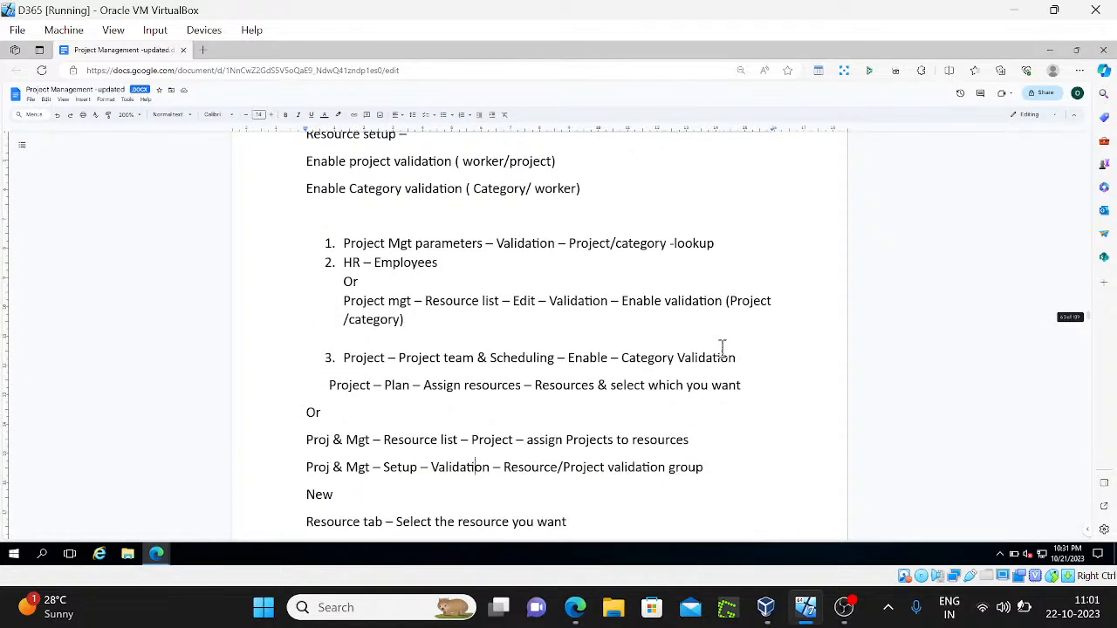
scroll(721, 348, down, 10)
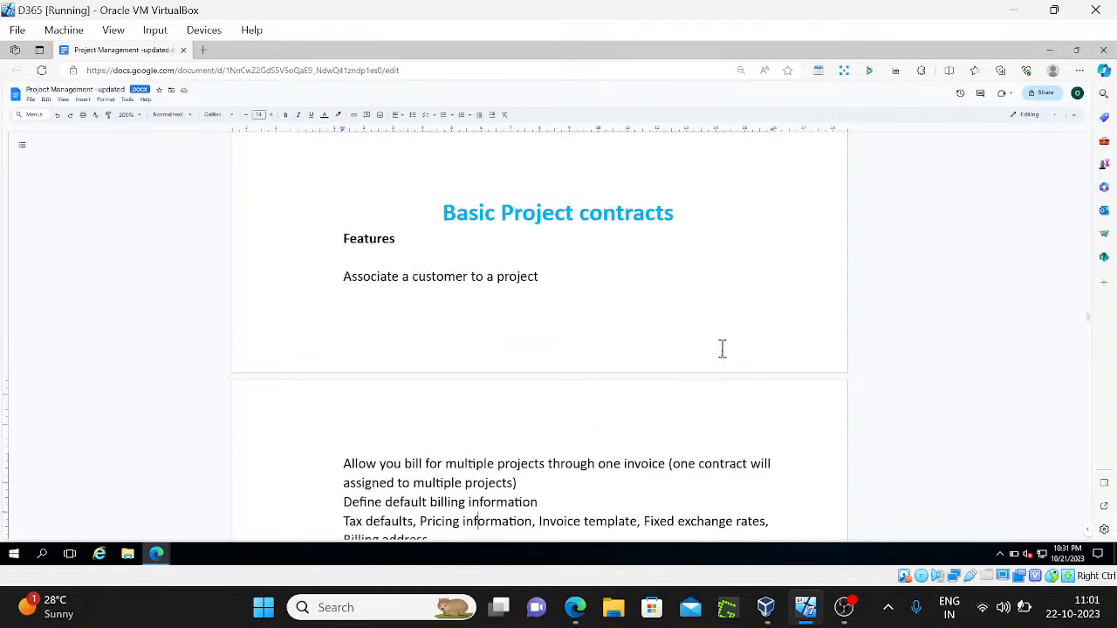
key(Down)
key(Down)
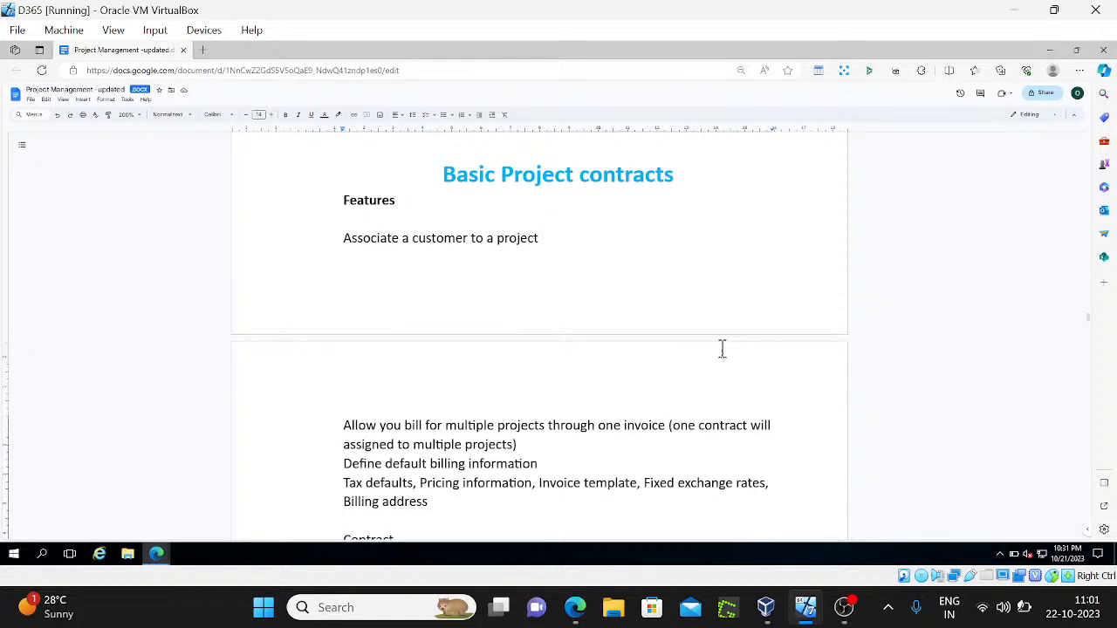
End and confirm the YouTube Studio live stream, then return to the 'Basic Project contracts' notes in VirtualBox
click(575, 607)
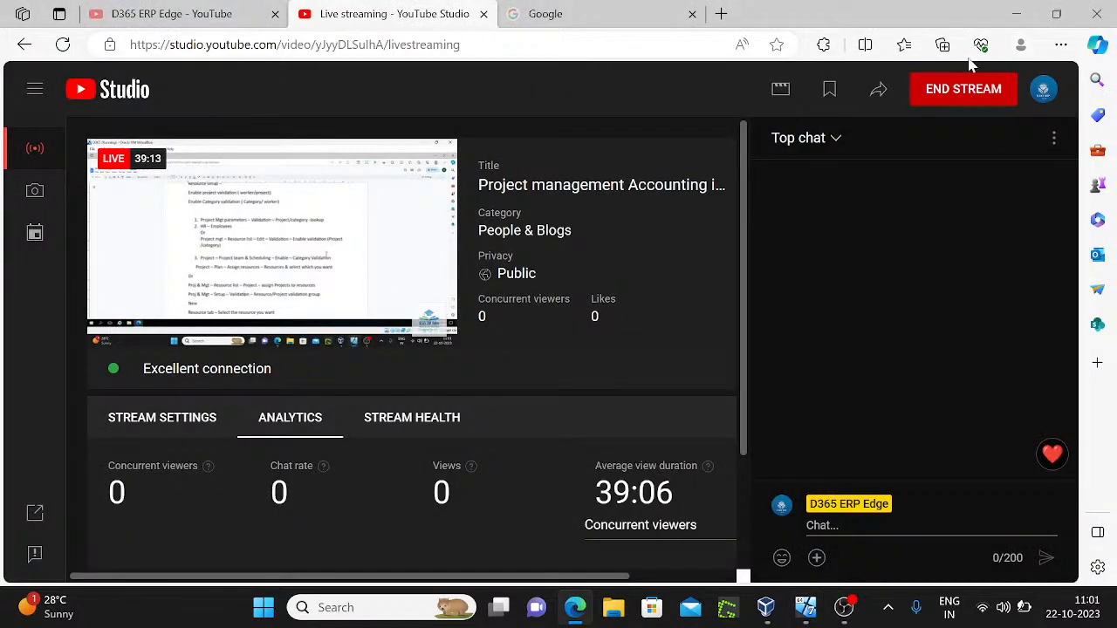
click(970, 100)
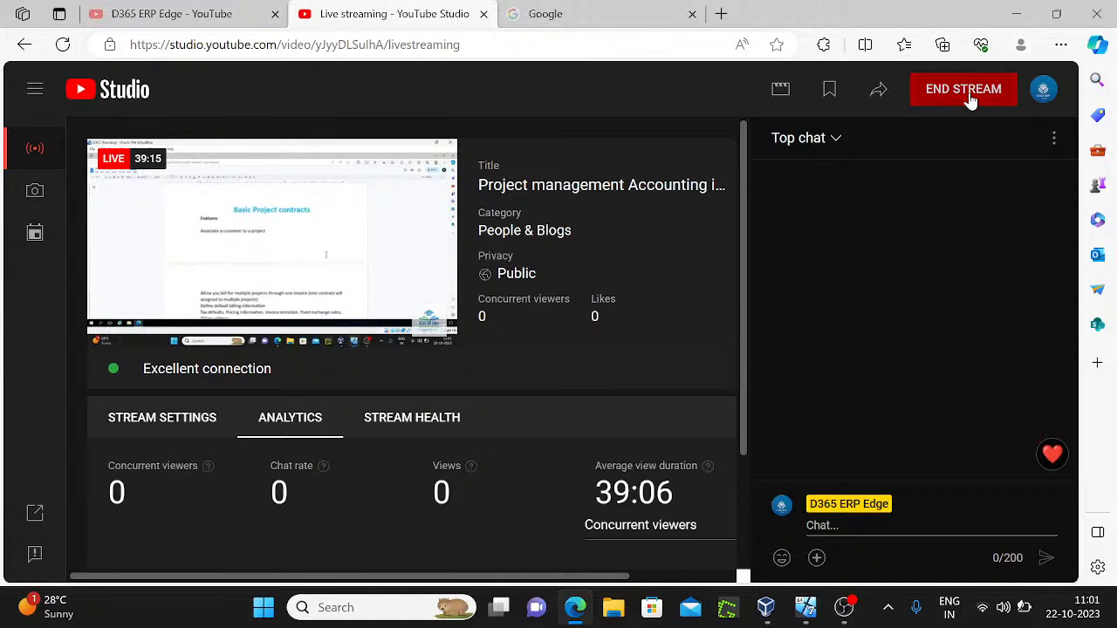
click(695, 392)
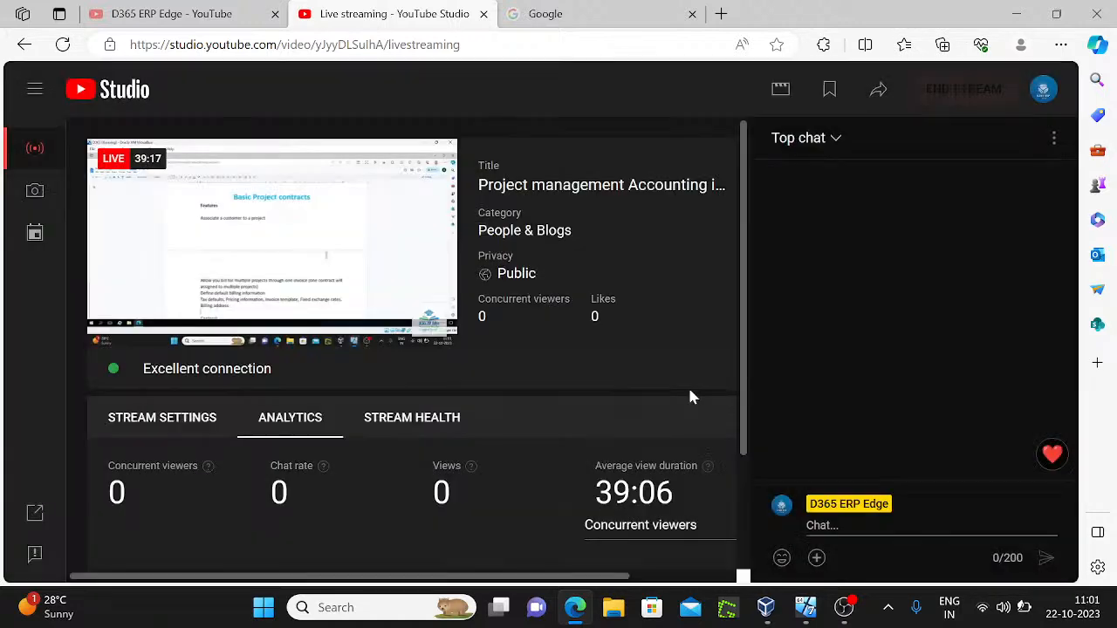
click(805, 607)
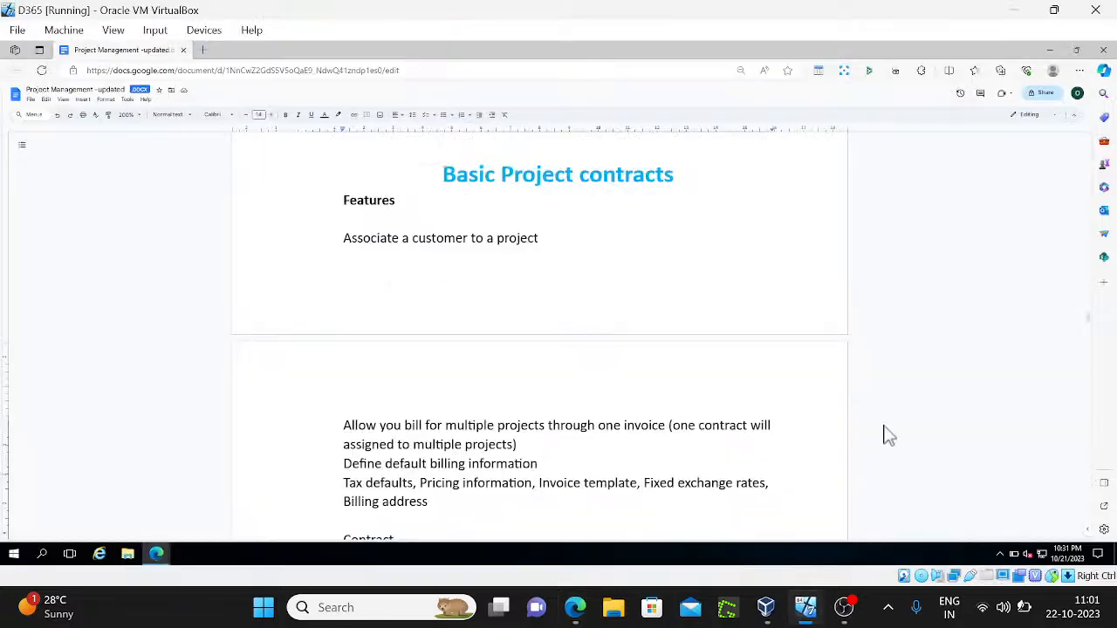